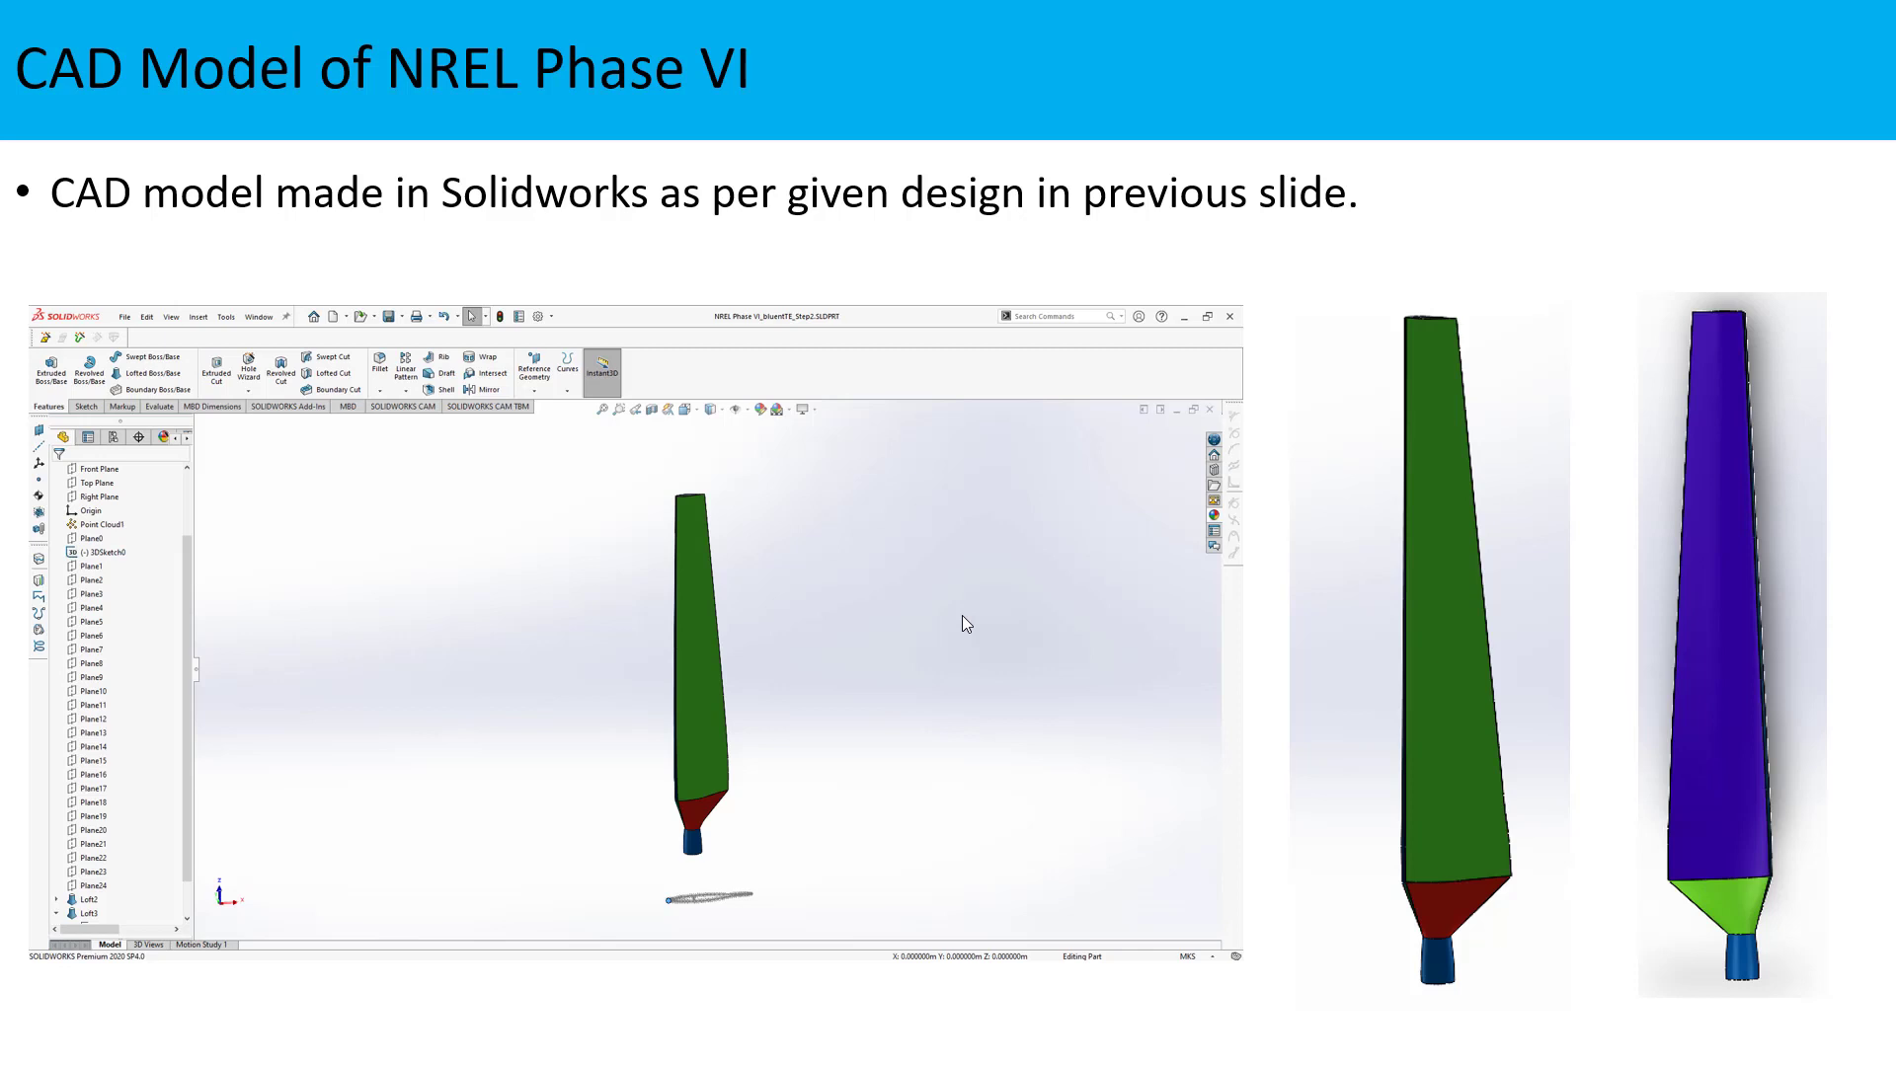
# Step: Advance through the Step 1–6 procedure slides, then switch to the s809_Airfoil folder
pyautogui.press('Right')
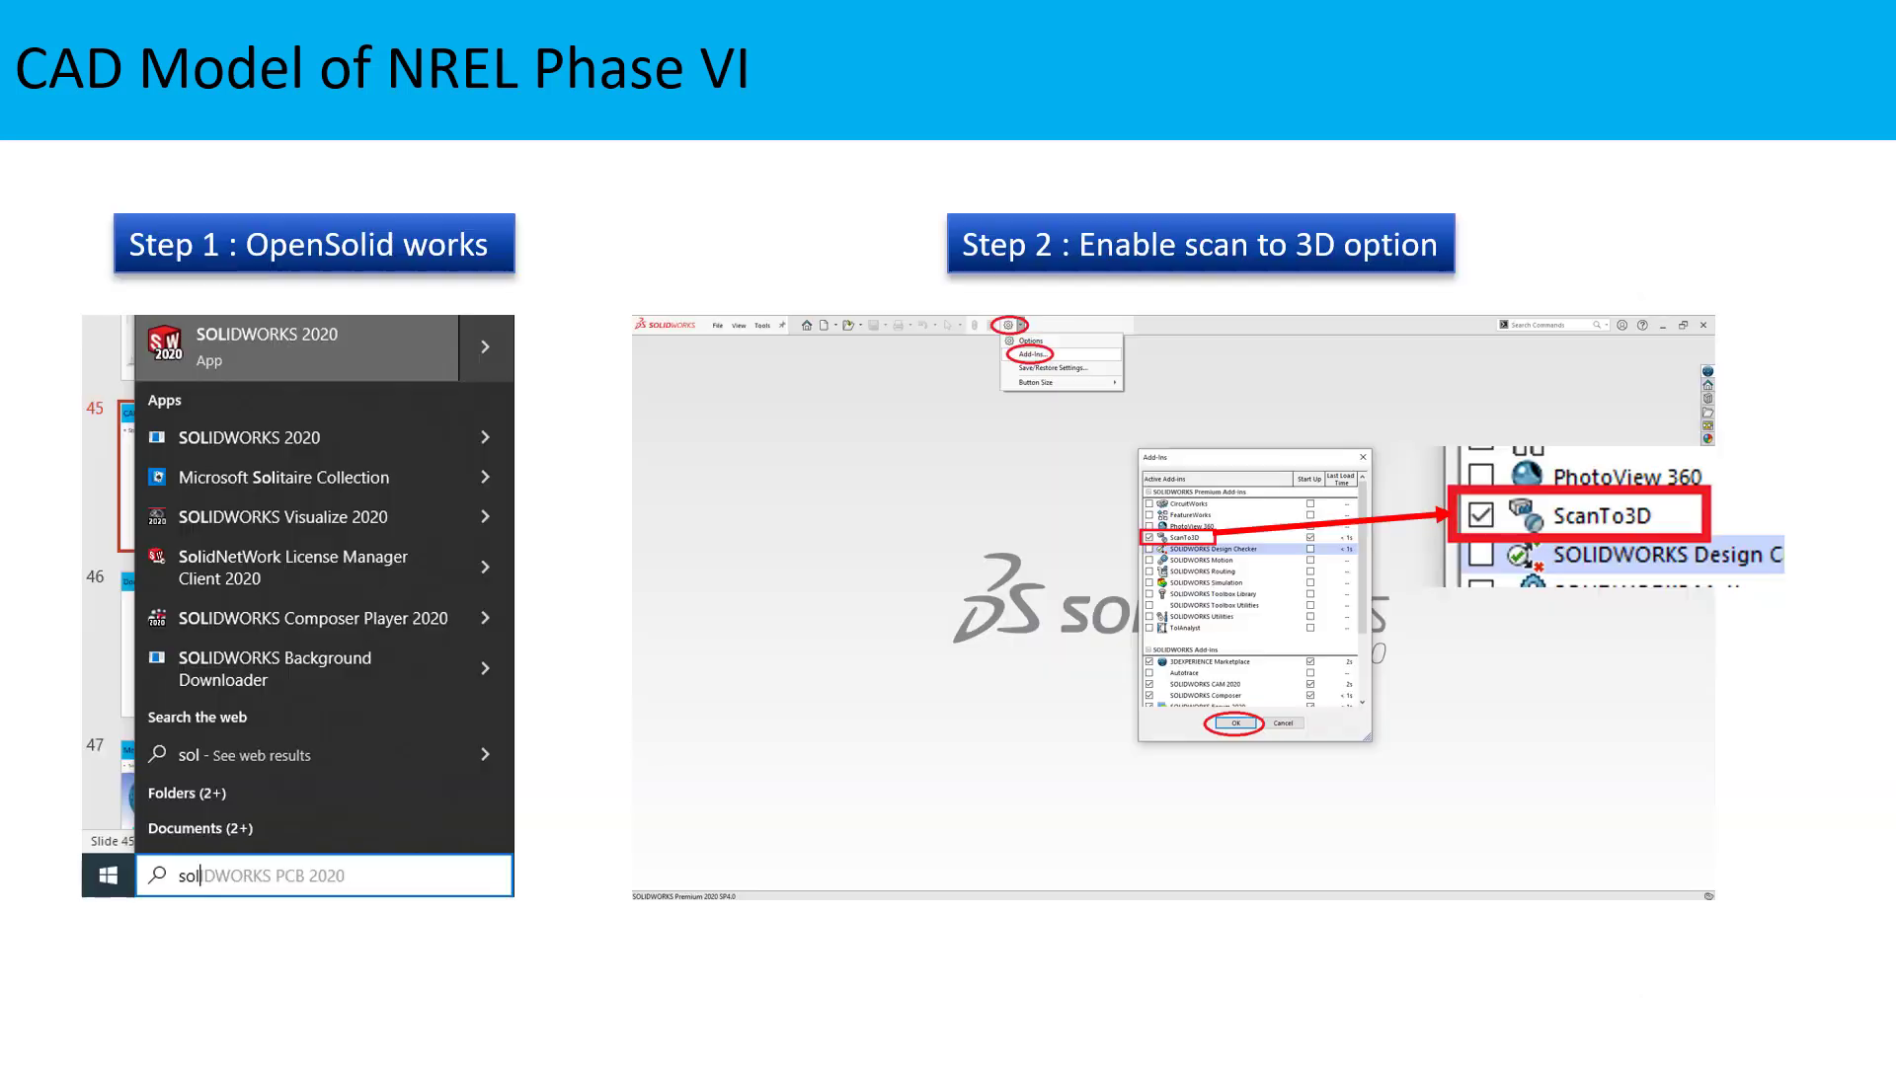
pyautogui.press('Right')
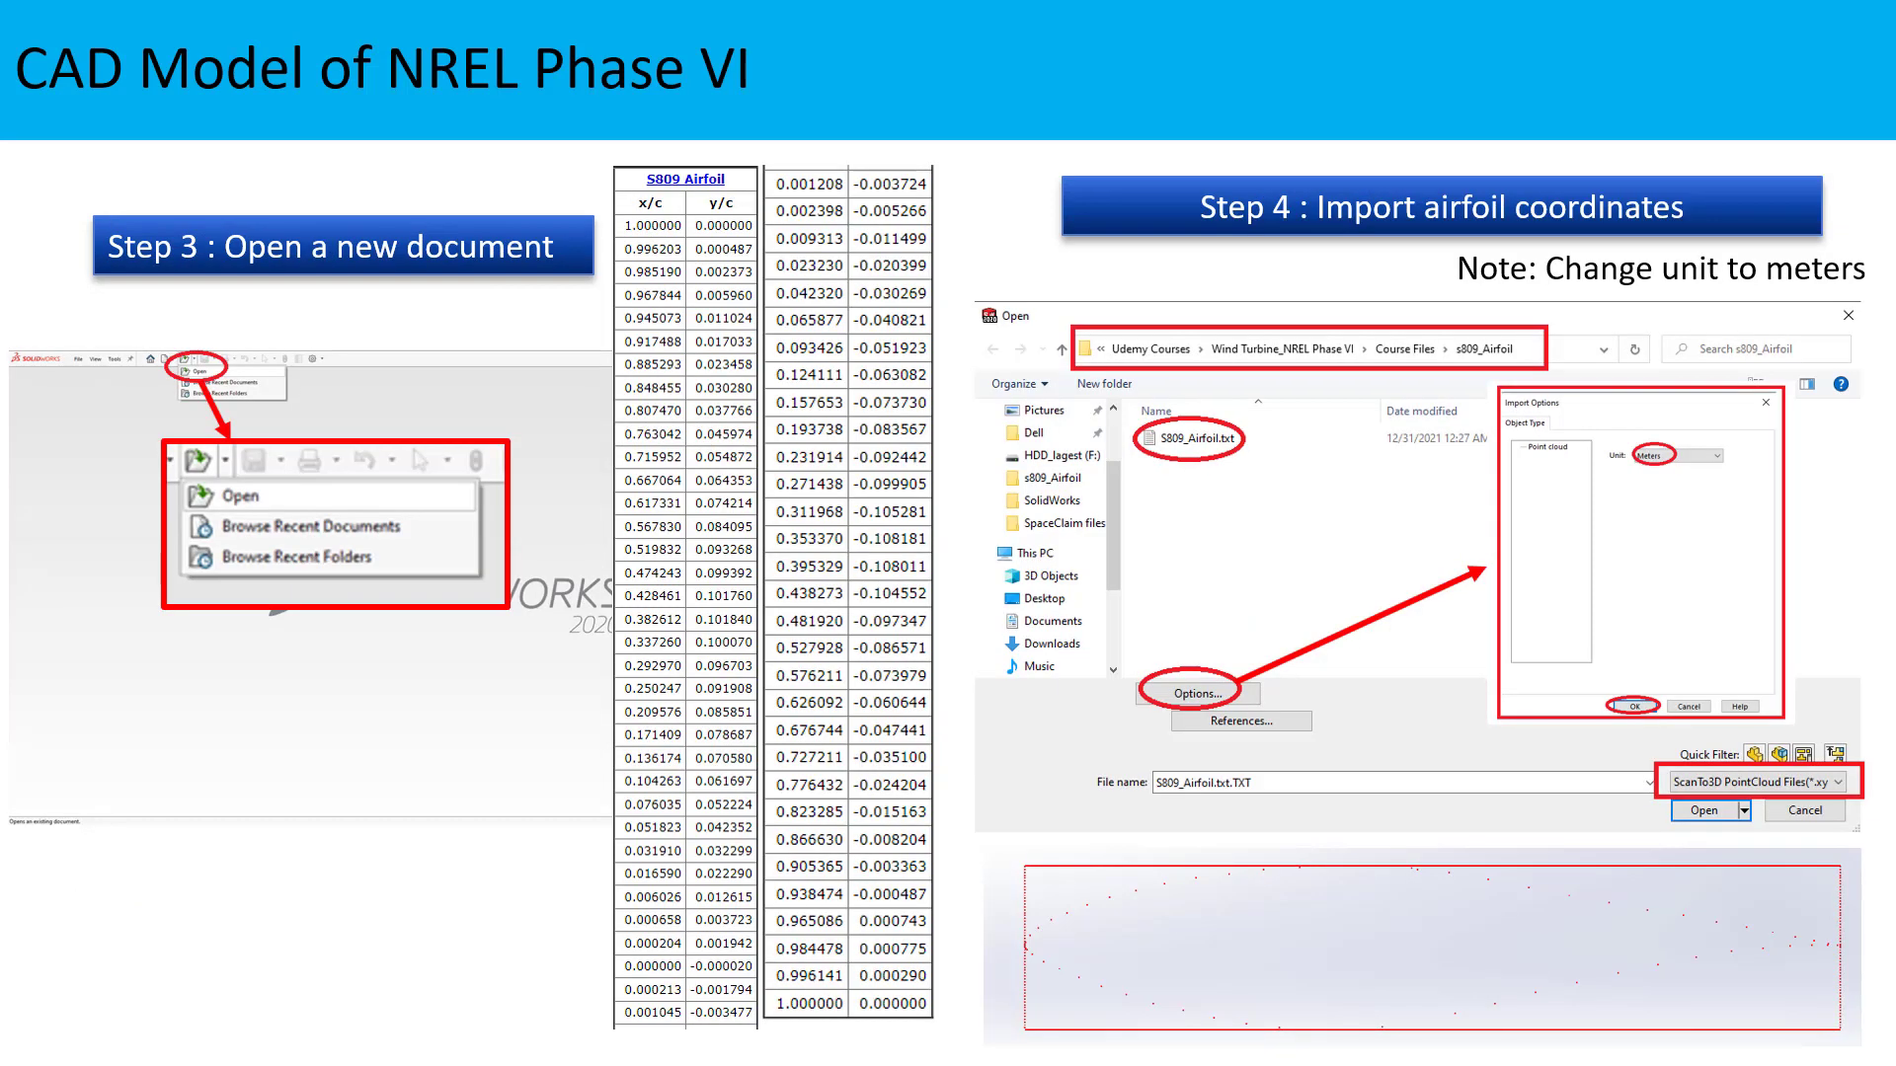
pyautogui.press('Right')
pyautogui.hotkey('alt', 'Tab')
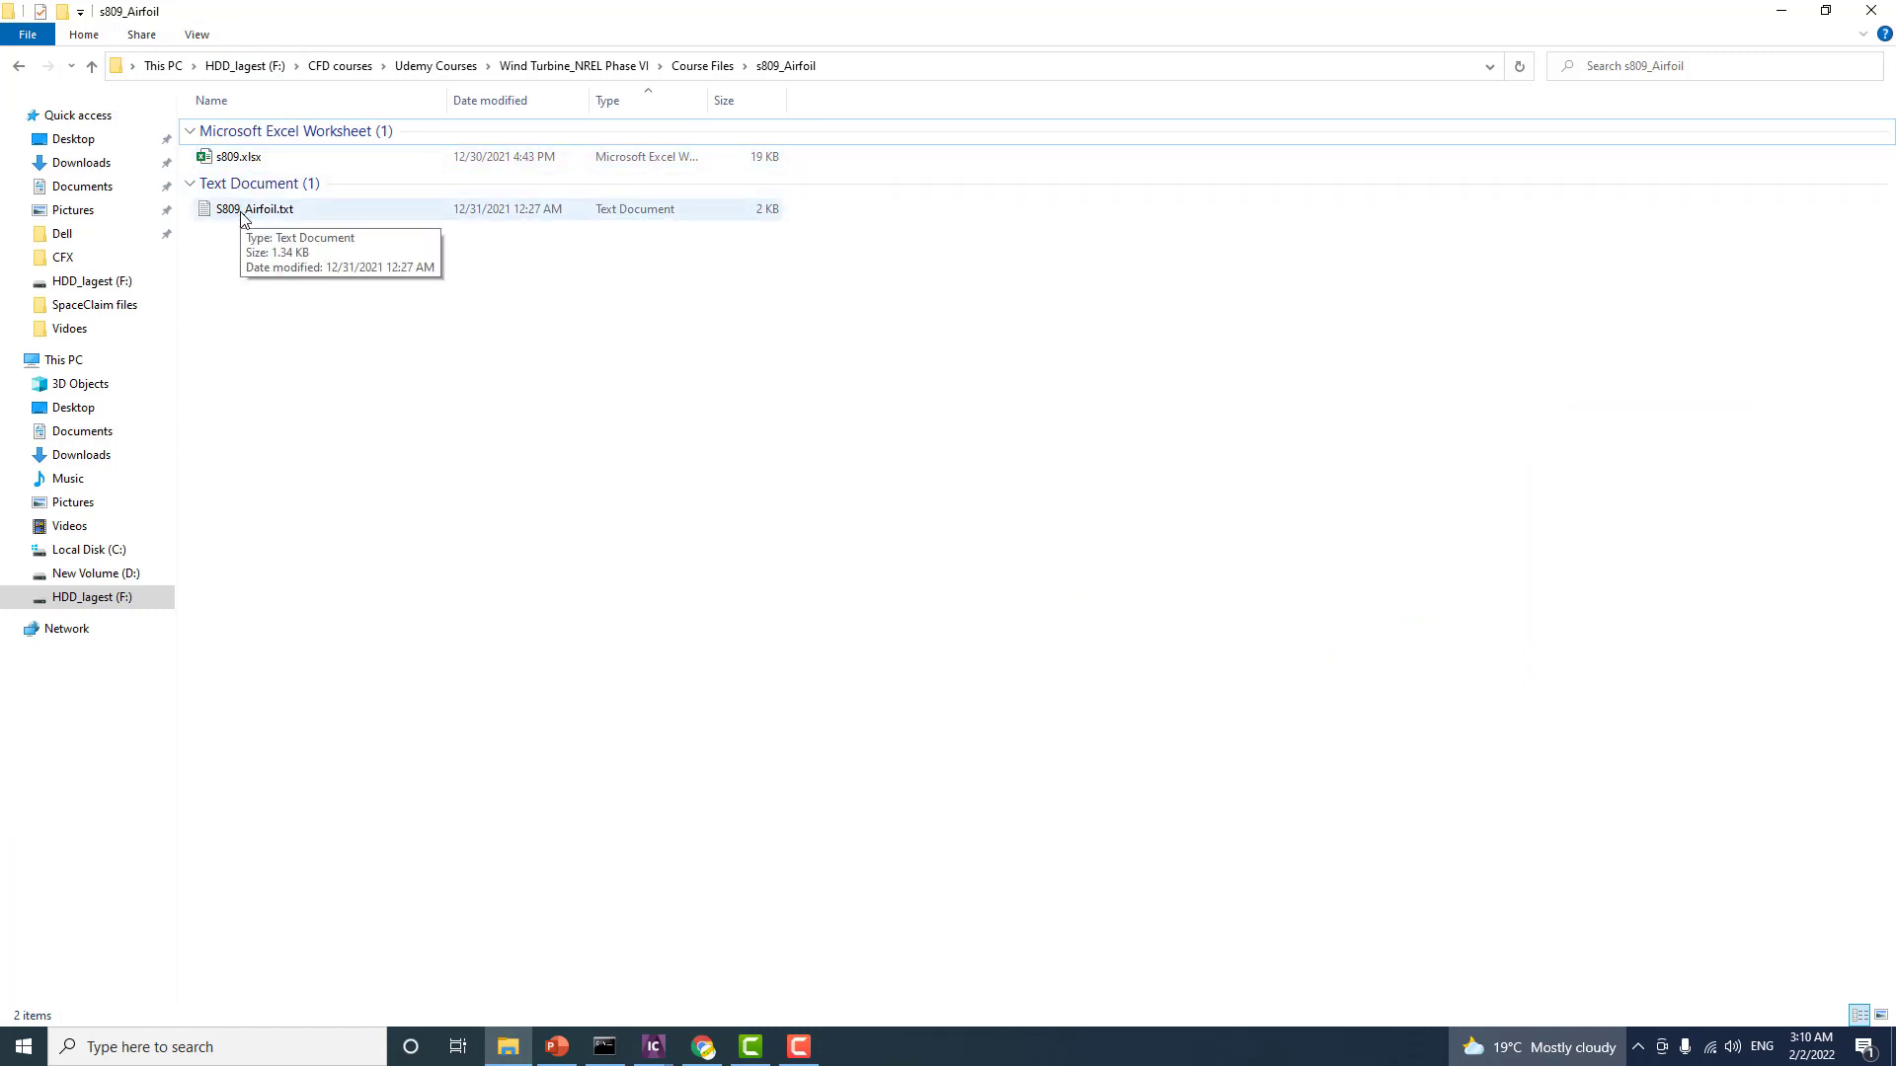
# Step: Open s809.xlsx, dismiss the Office sign-in prompt and maximize the Excel window
pyautogui.click(238, 158)
pyautogui.press('Return')
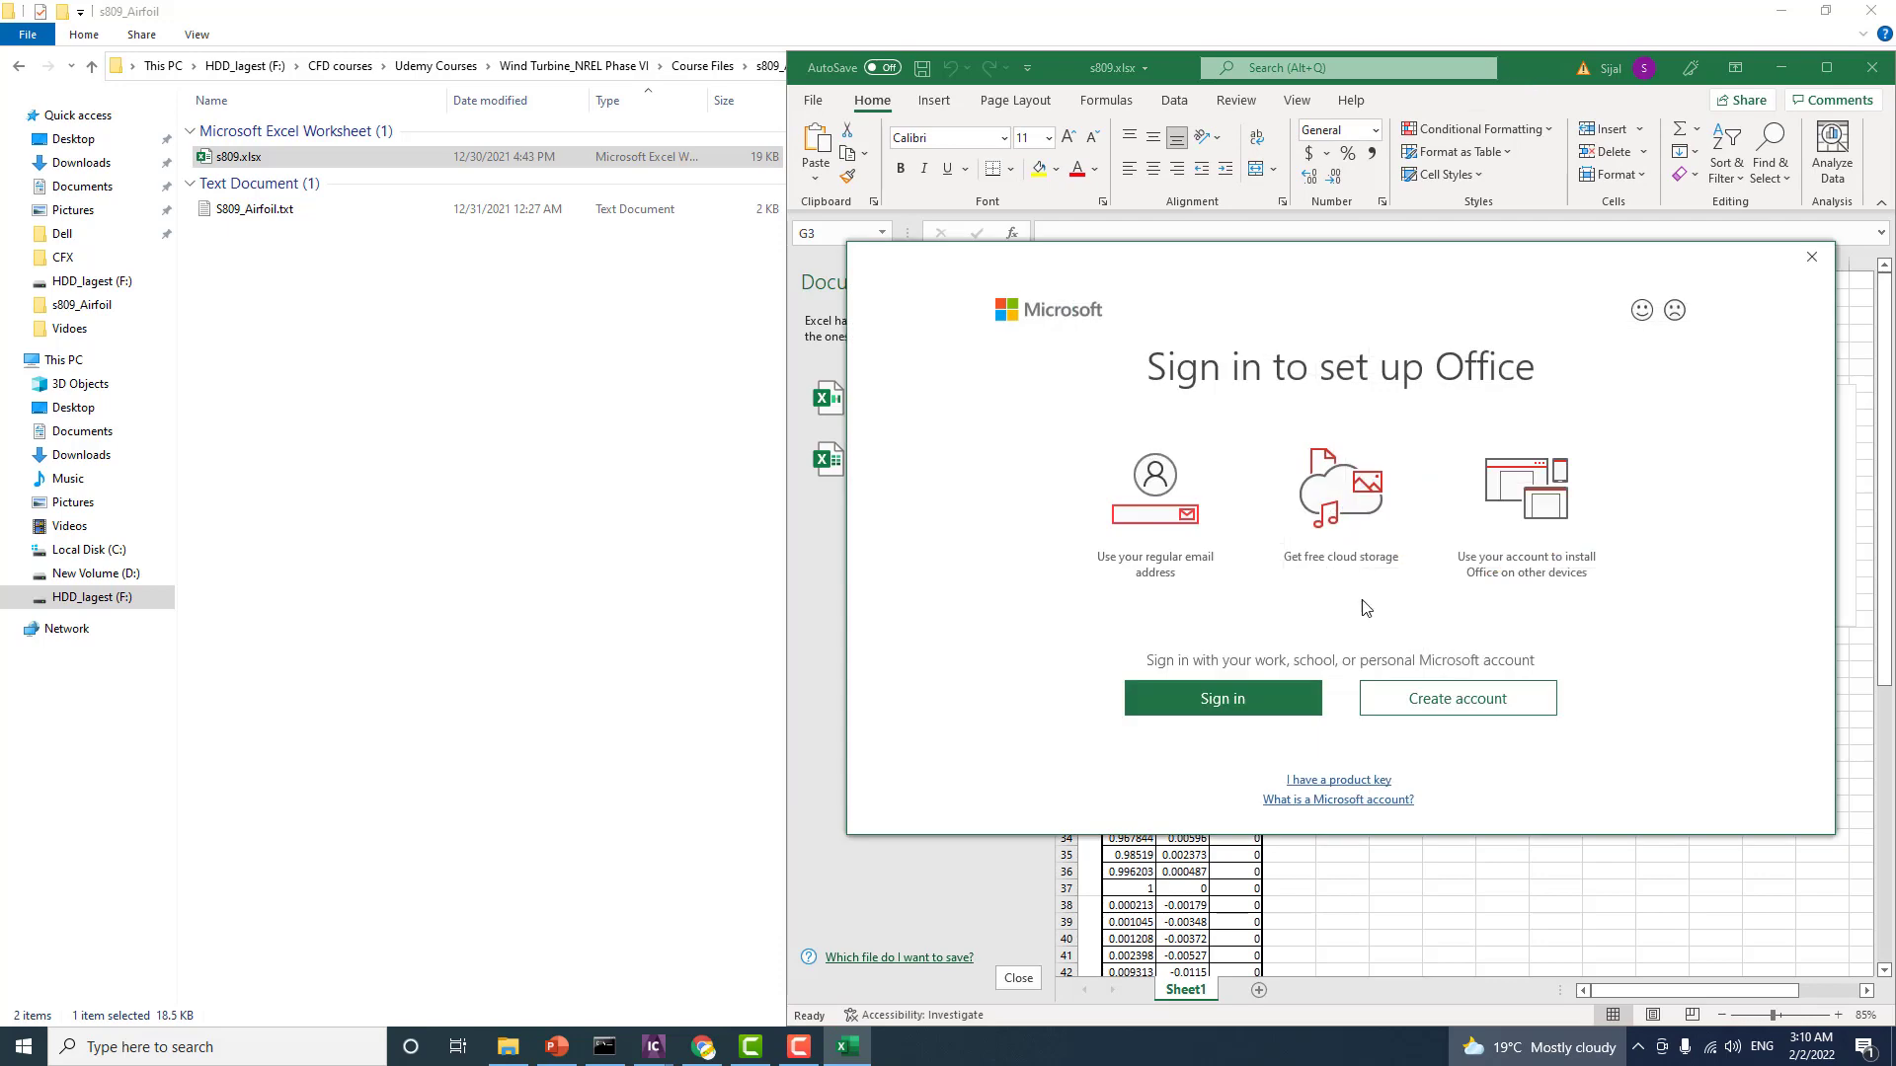
pyautogui.click(1812, 257)
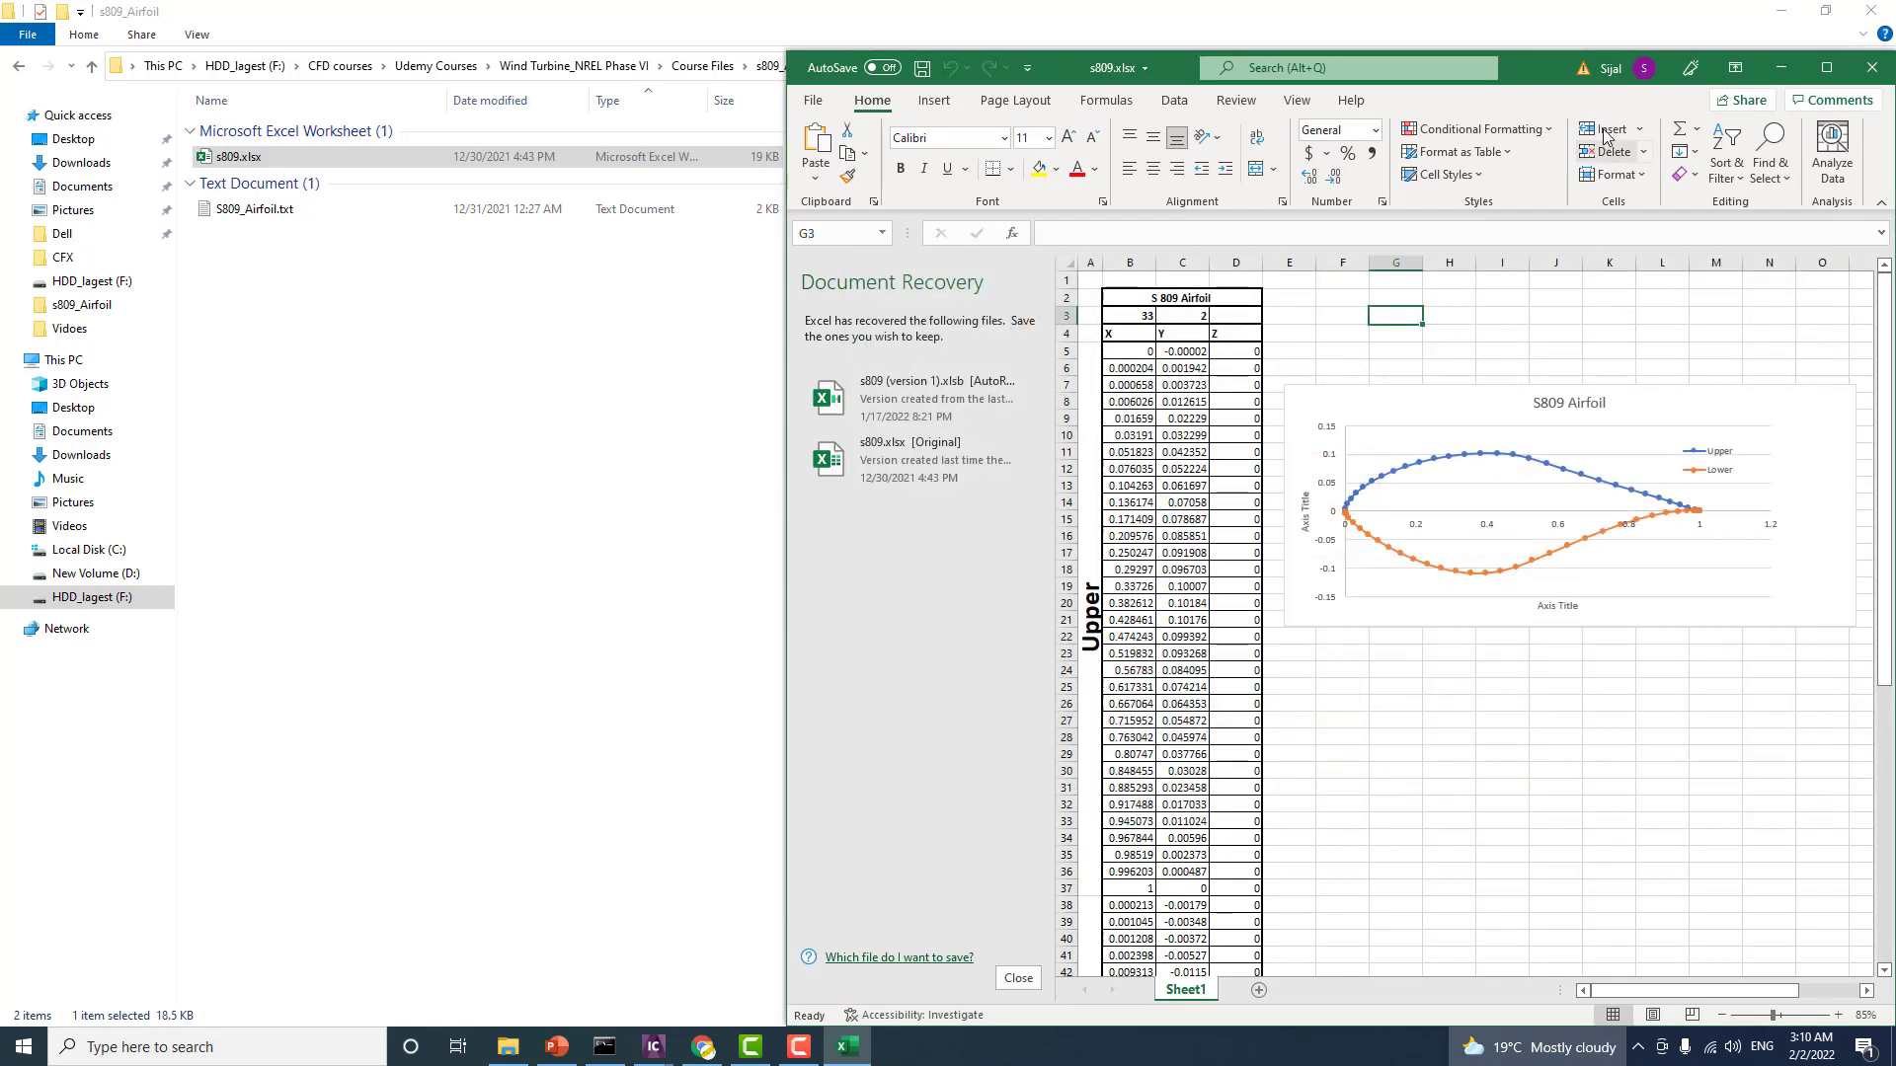
pyautogui.doubleClick(1546, 79)
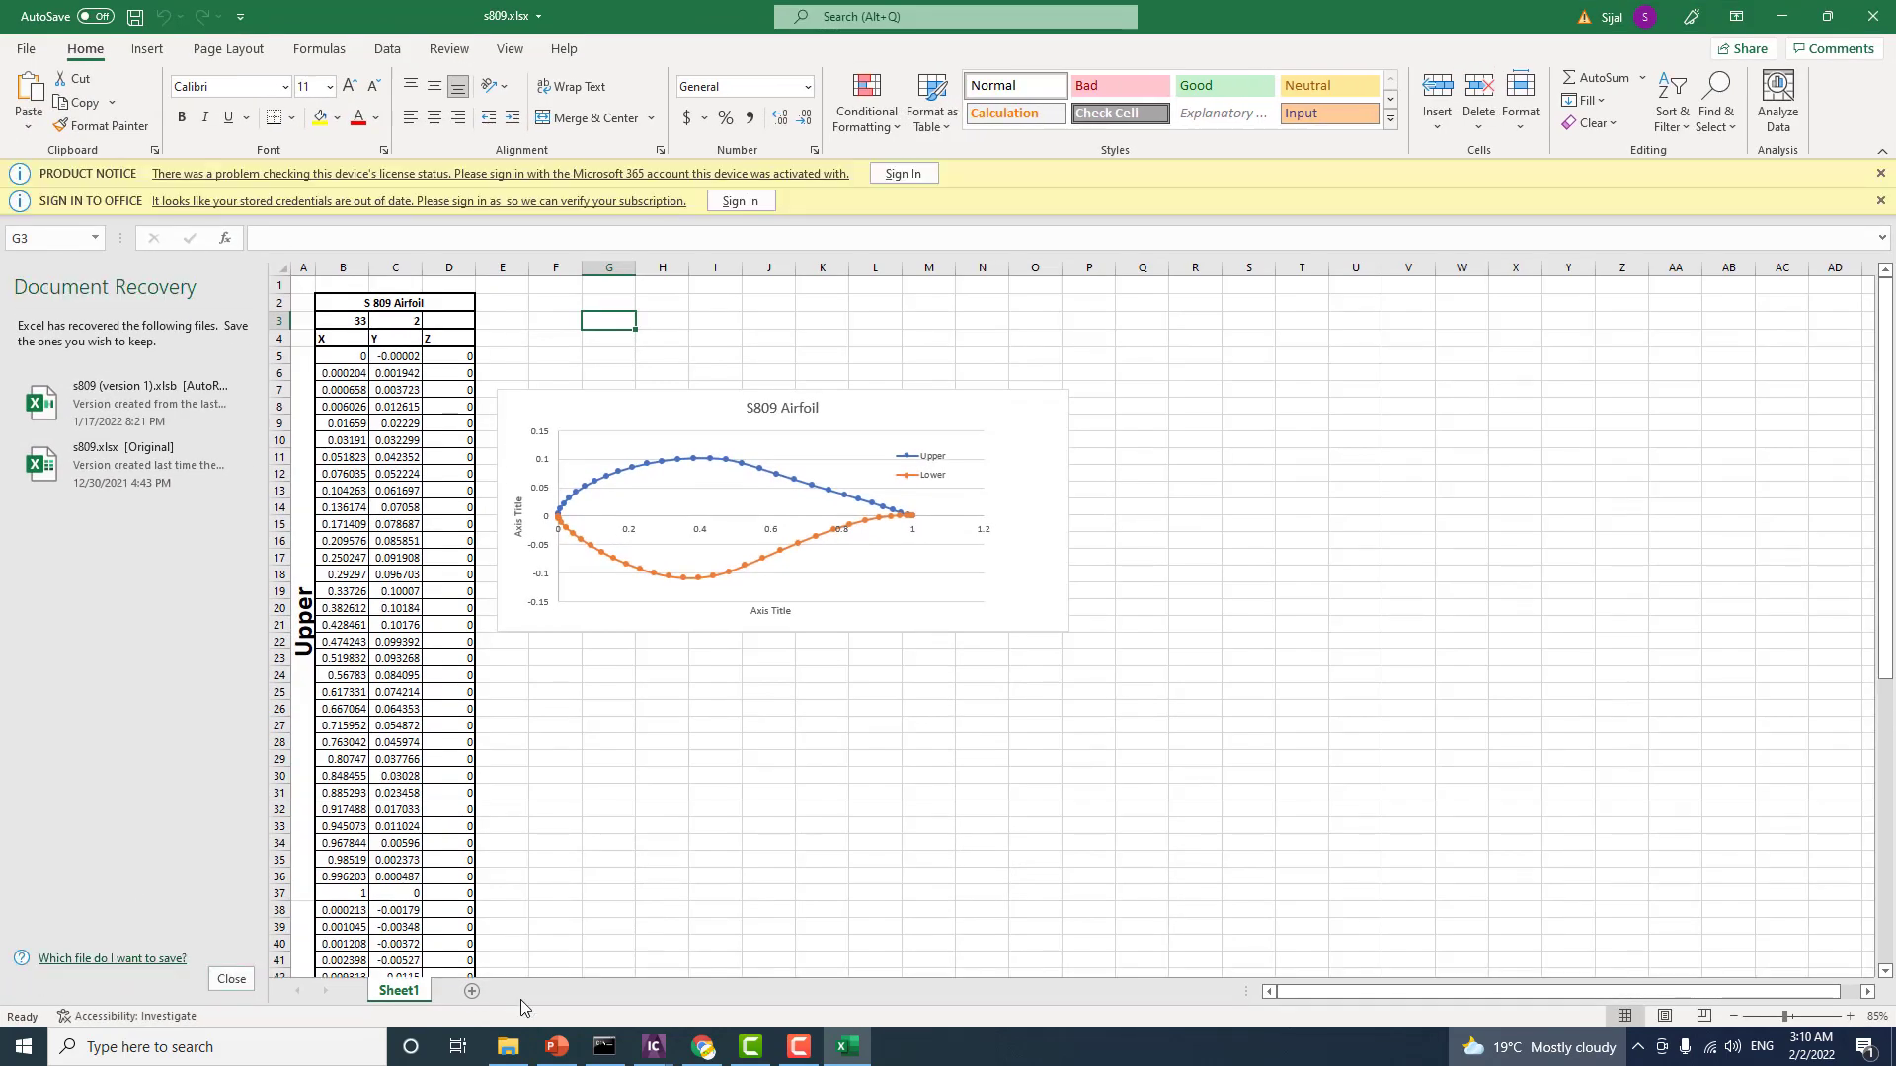
# Step: Close Document Recovery choosing to remove the files, and dismiss both notice bars
pyautogui.click(222, 981)
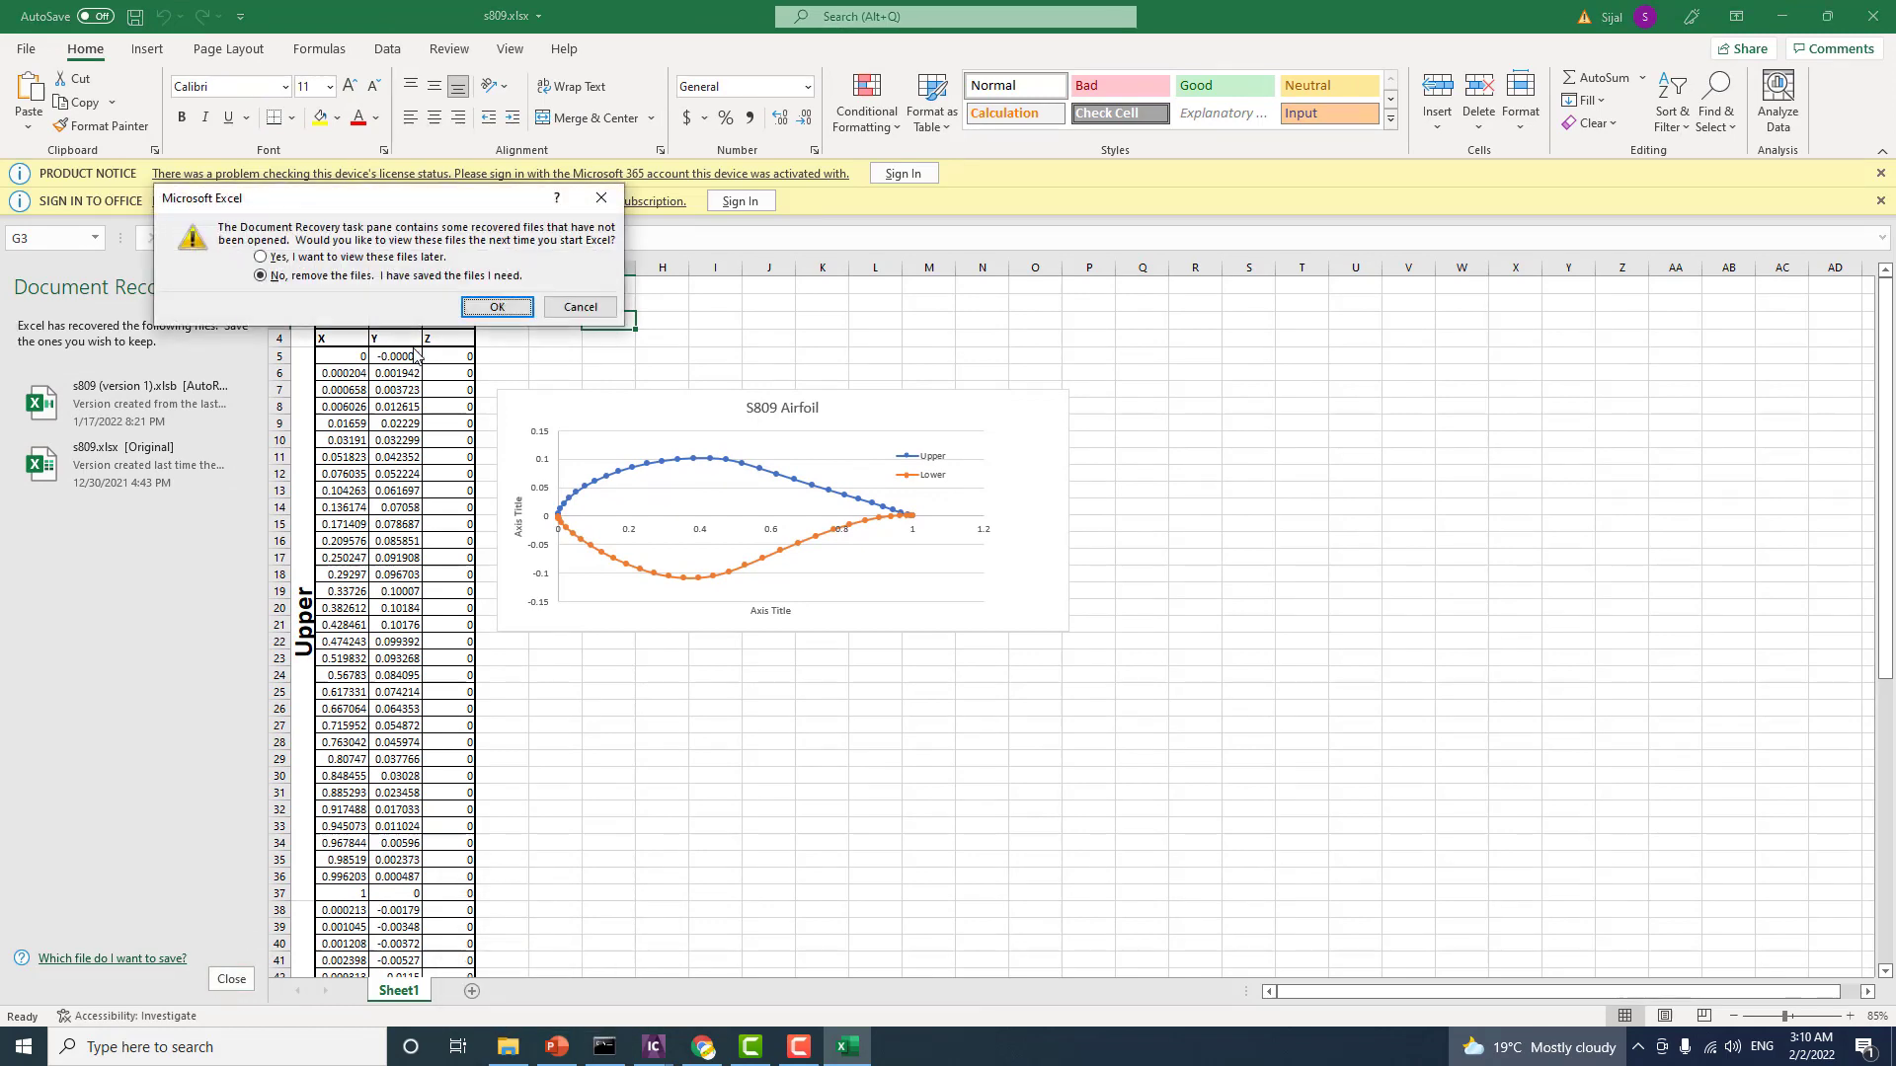
pyautogui.click(496, 307)
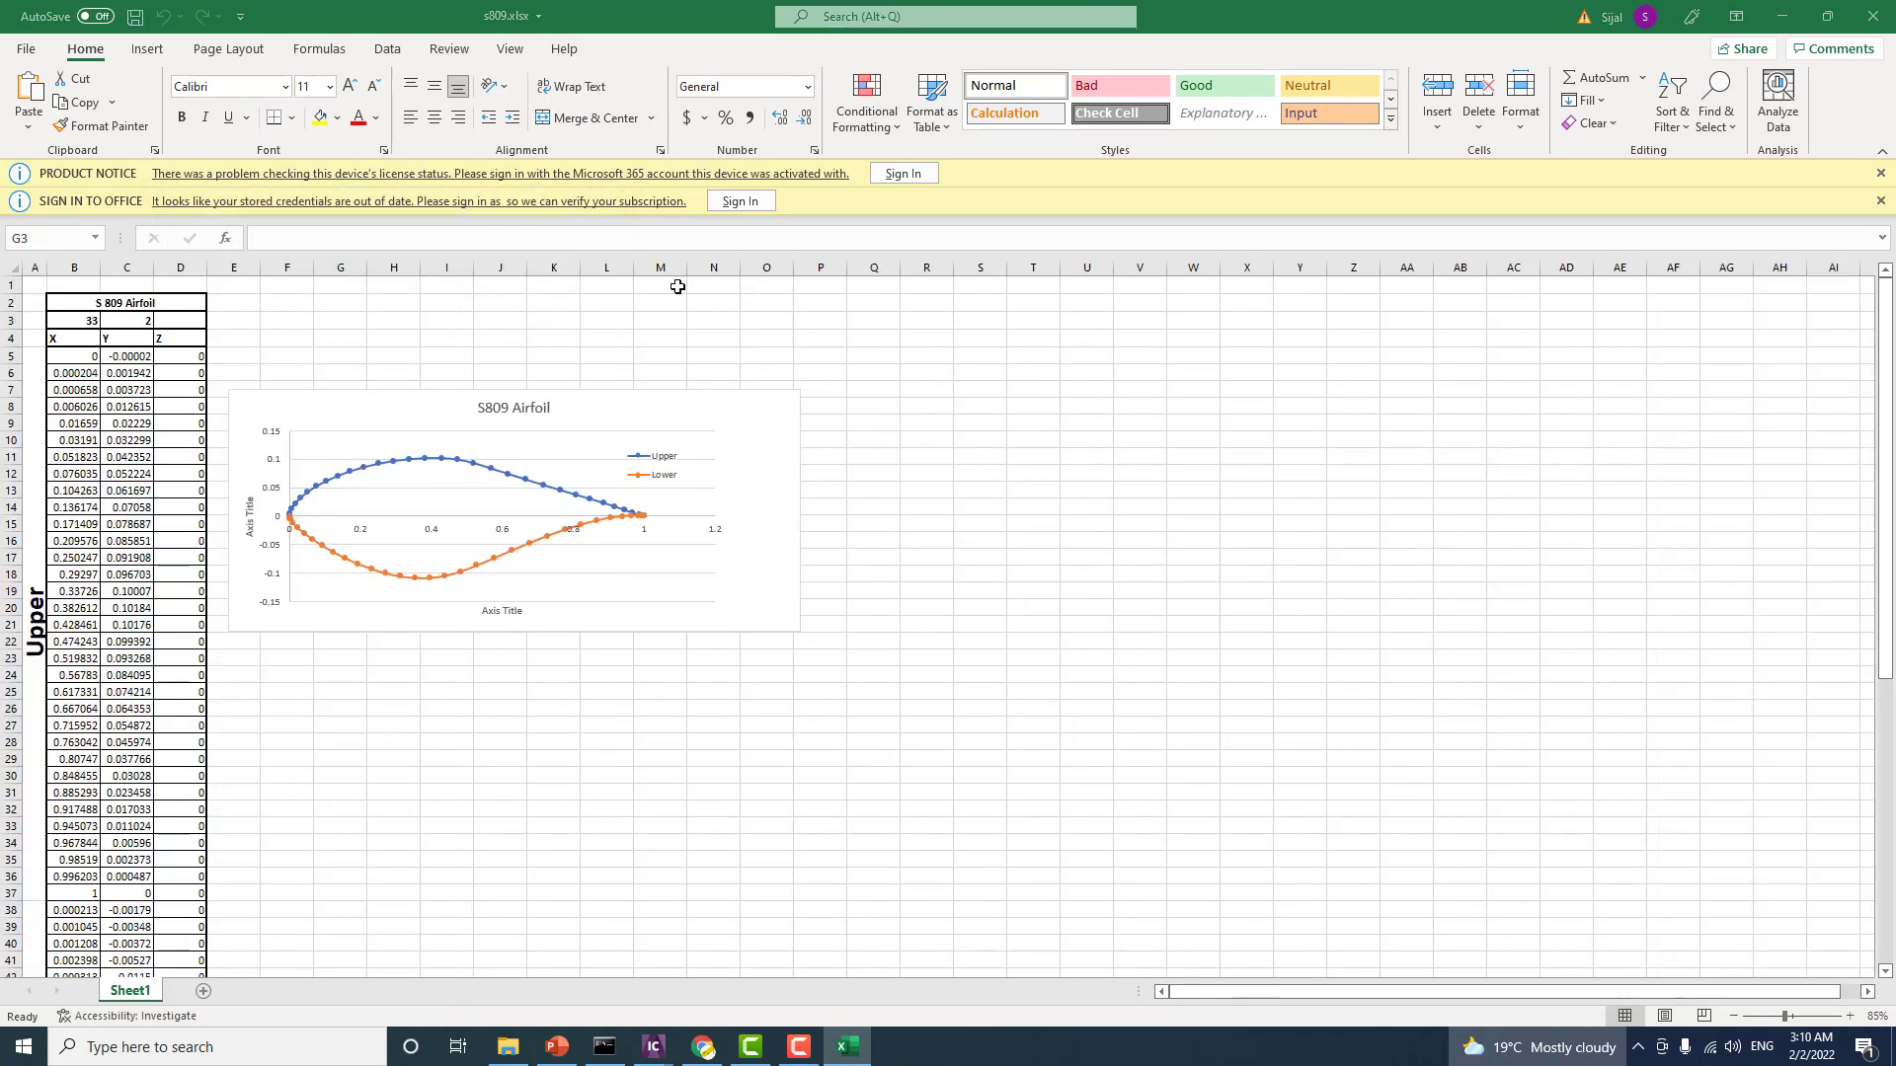
pyautogui.click(1880, 173)
pyautogui.click(1880, 173)
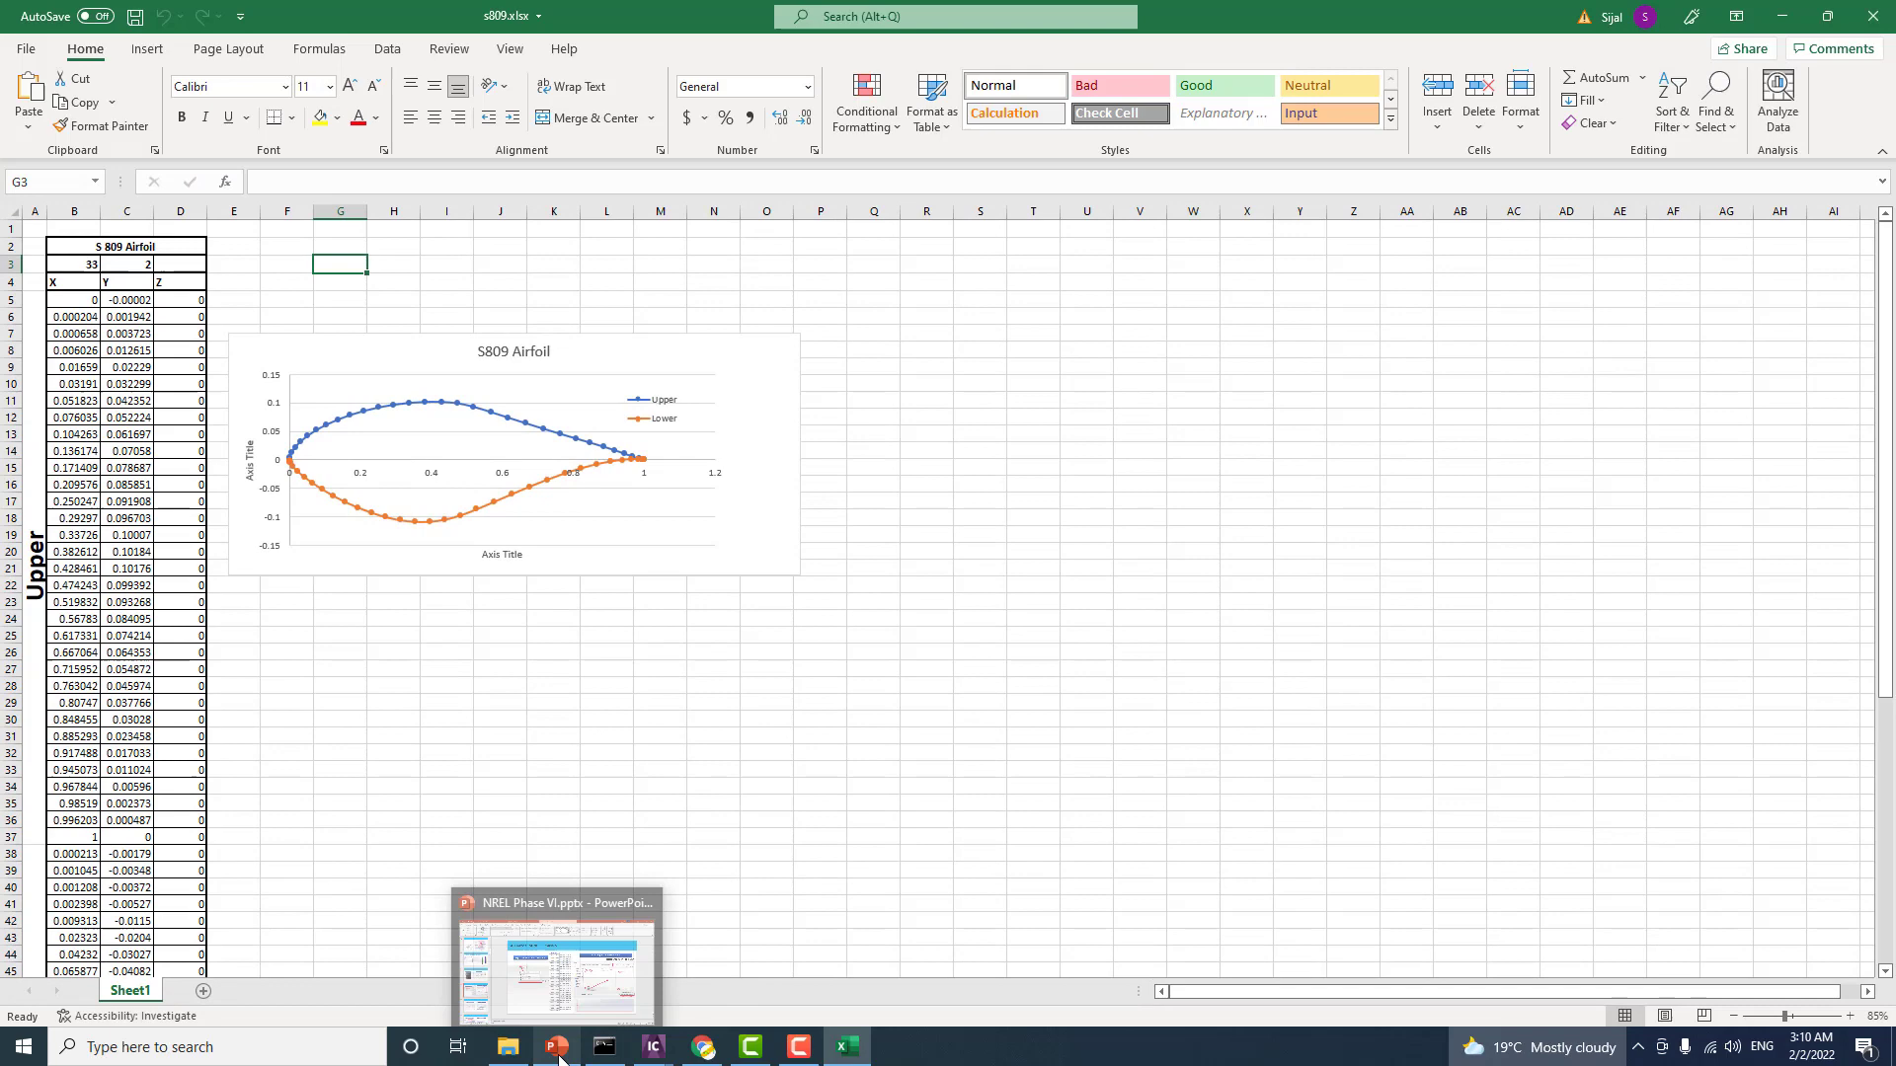
# Step: Return to PowerPoint on slide 7, 'Geometry of NREL Phase VI turbine'
pyautogui.click(557, 1047)
pyautogui.scroll(1, 1221, 526)
pyautogui.scroll(2, 1221, 527)
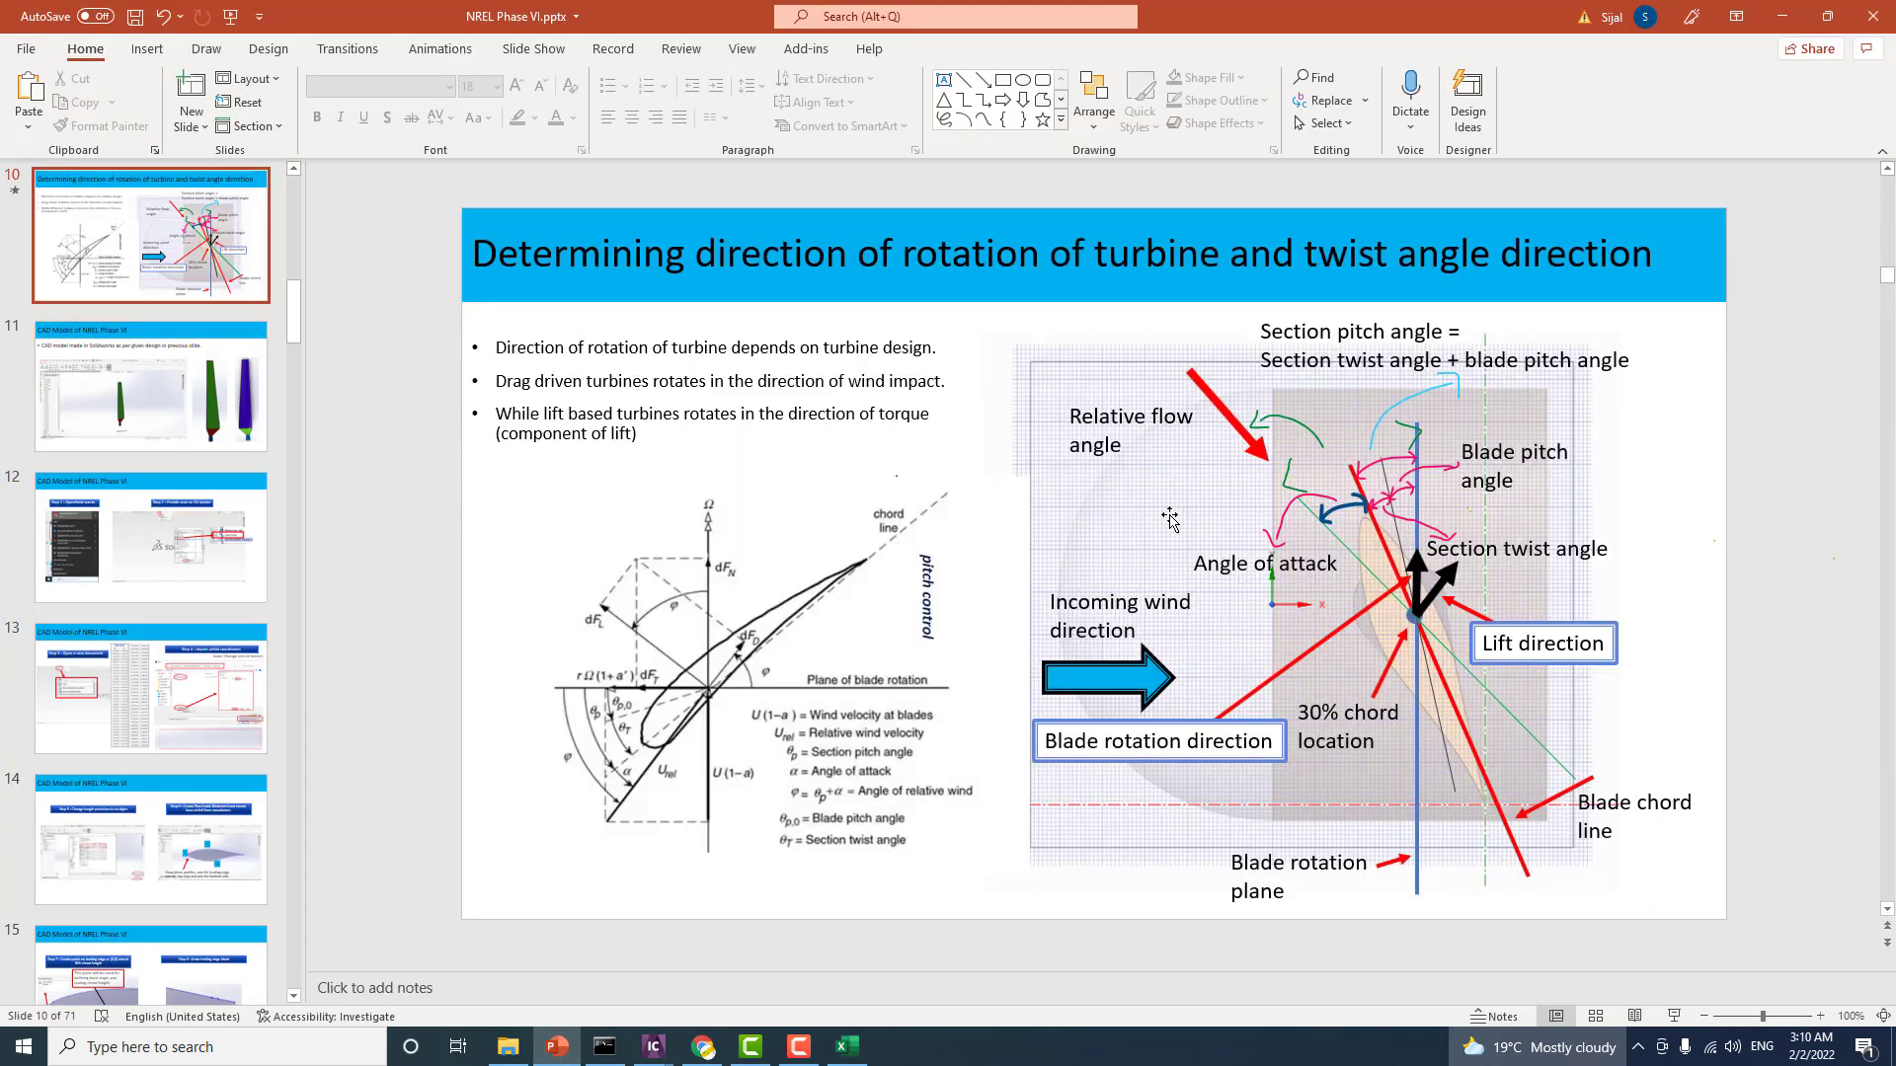
pyautogui.scroll(1, 1166, 516)
pyautogui.scroll(1, 1165, 515)
pyautogui.scroll(2, 1165, 515)
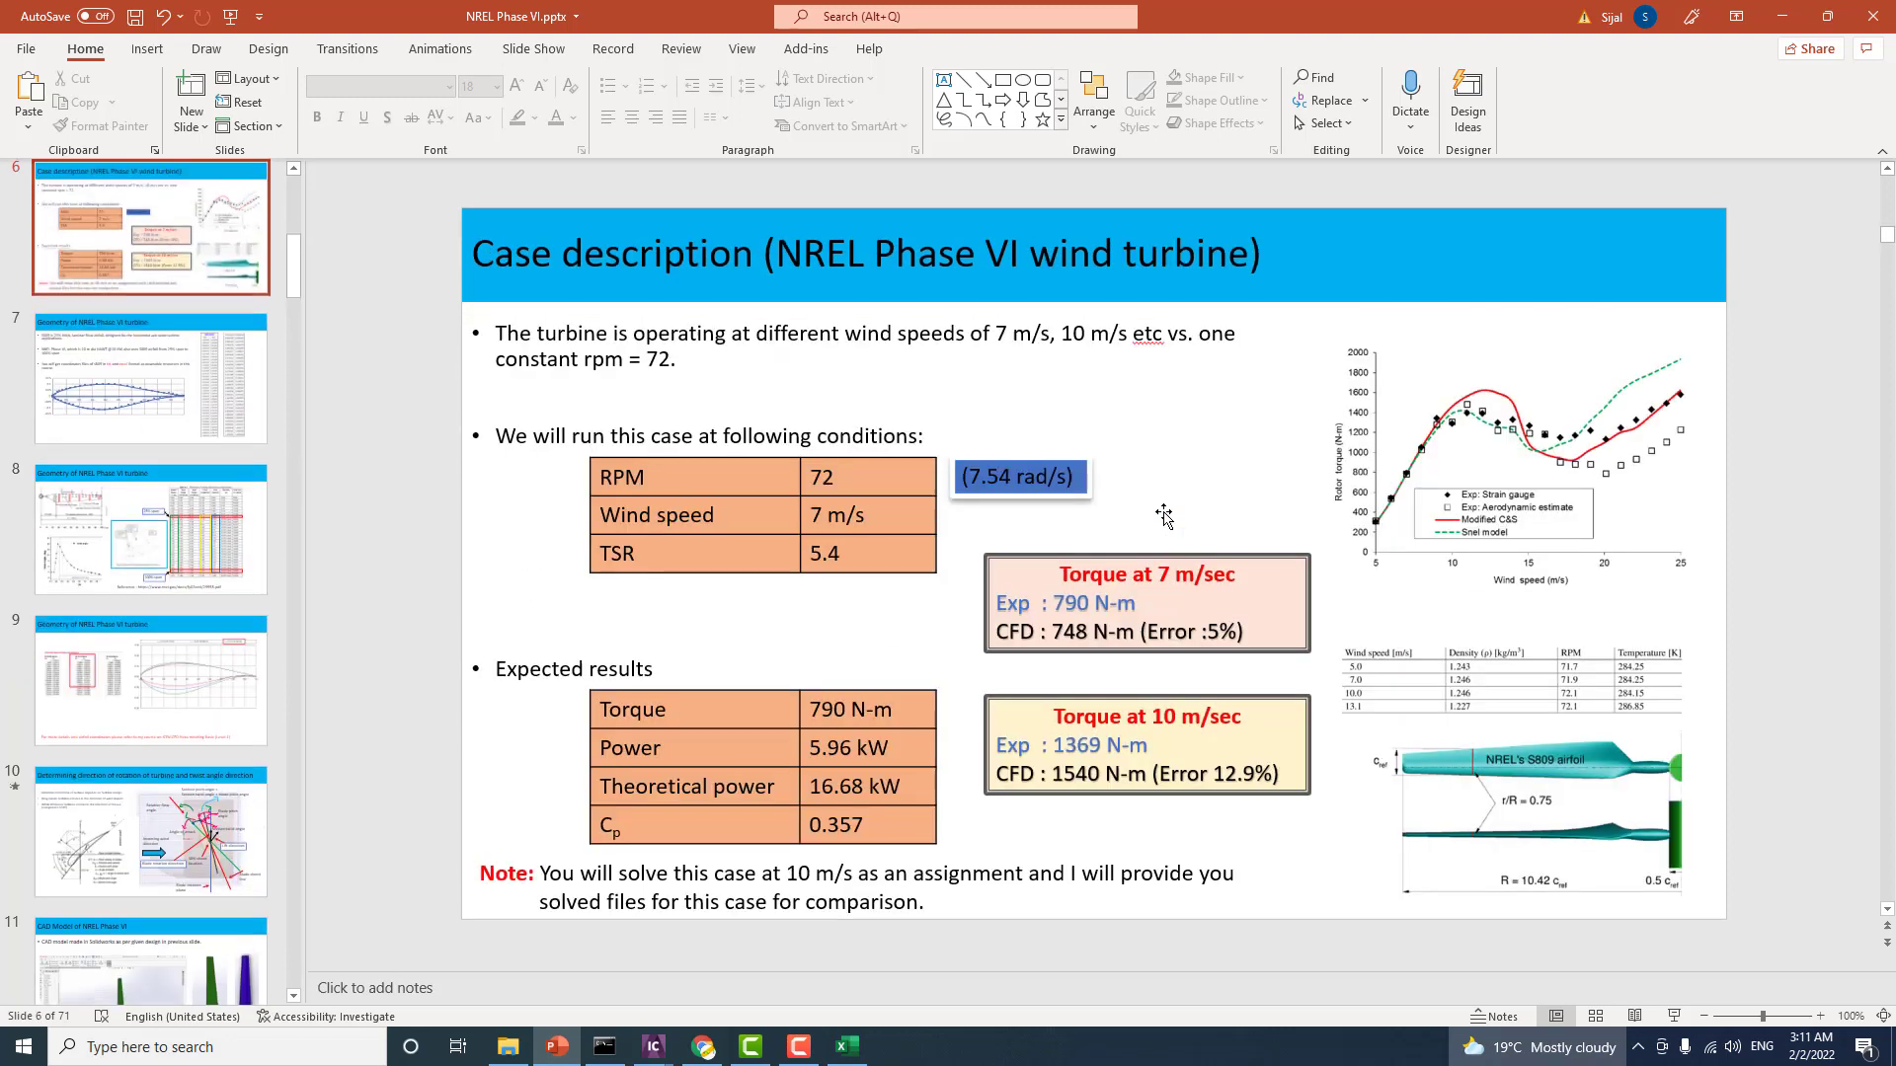
pyautogui.scroll(-1, 1165, 513)
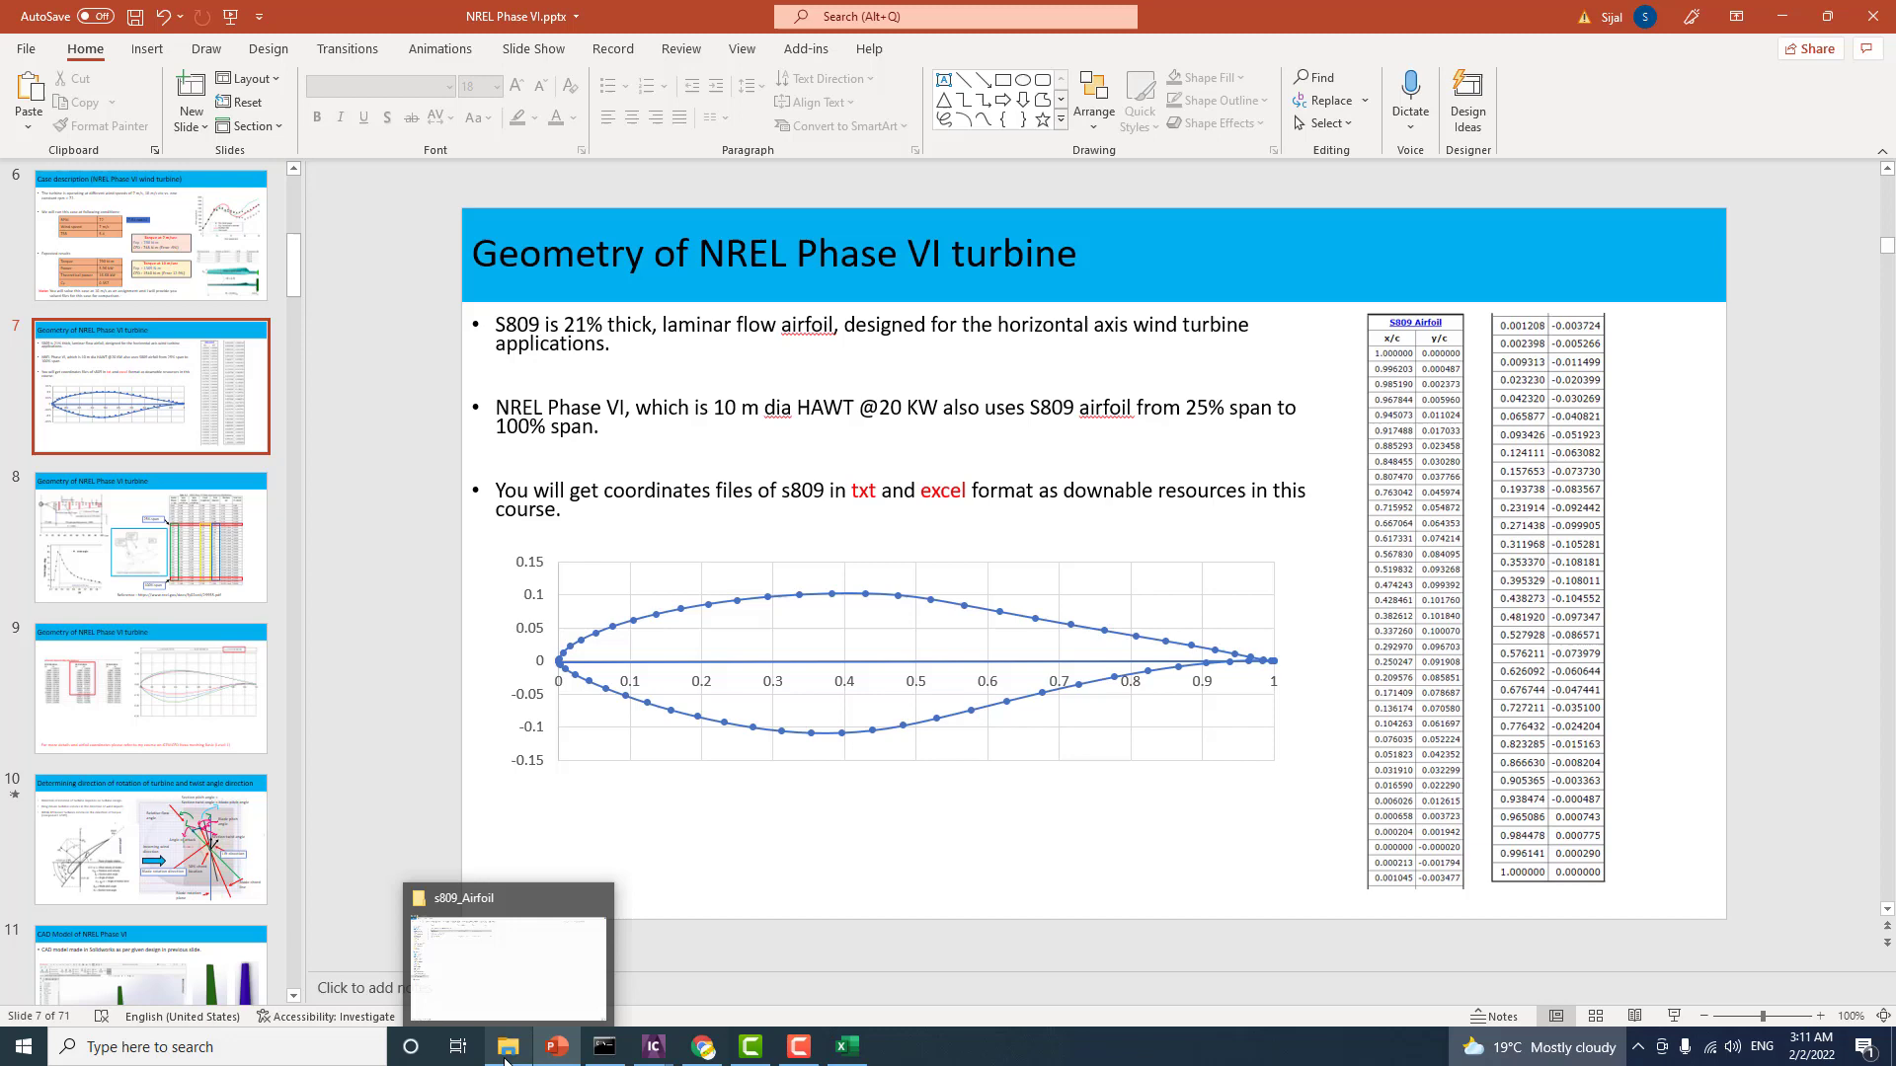
# Step: Reopen s809.xlsx and select the upper and lower surface coordinates, B5:D70
pyautogui.click(511, 944)
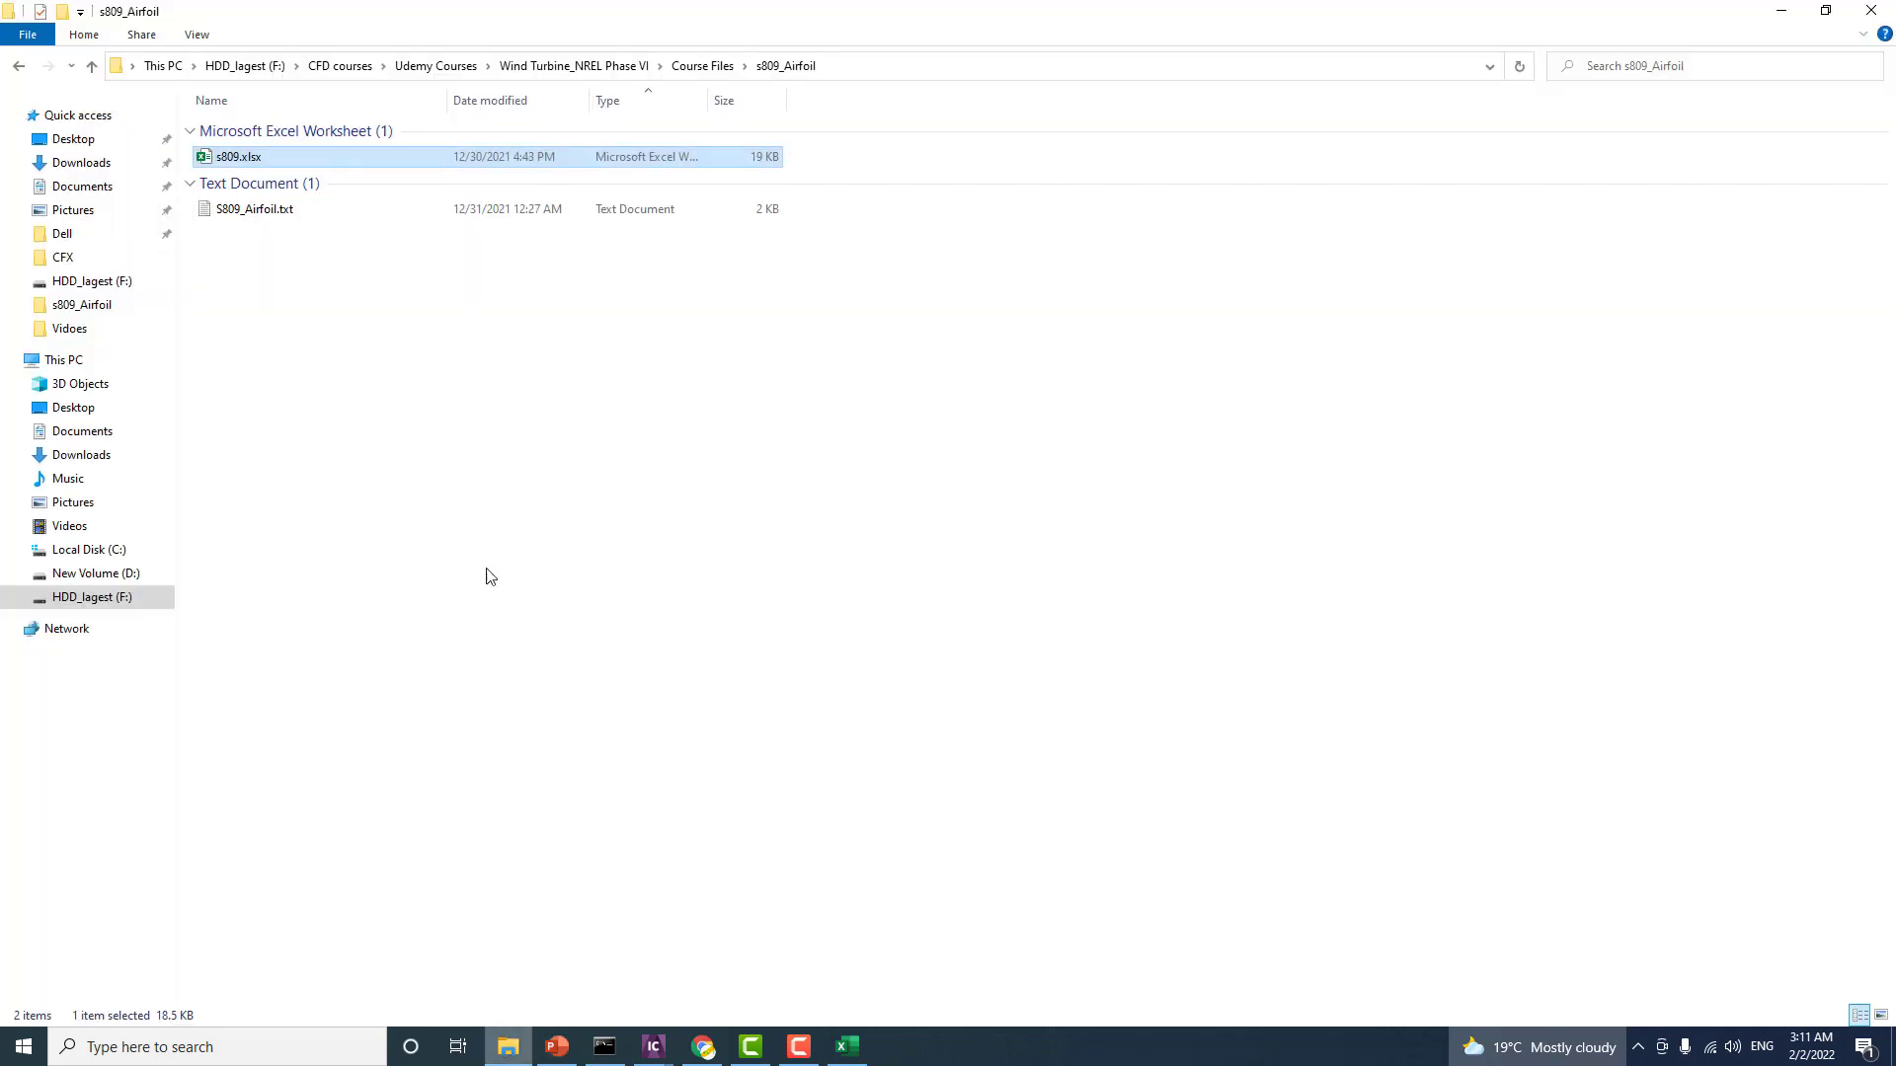
pyautogui.doubleClick(259, 156)
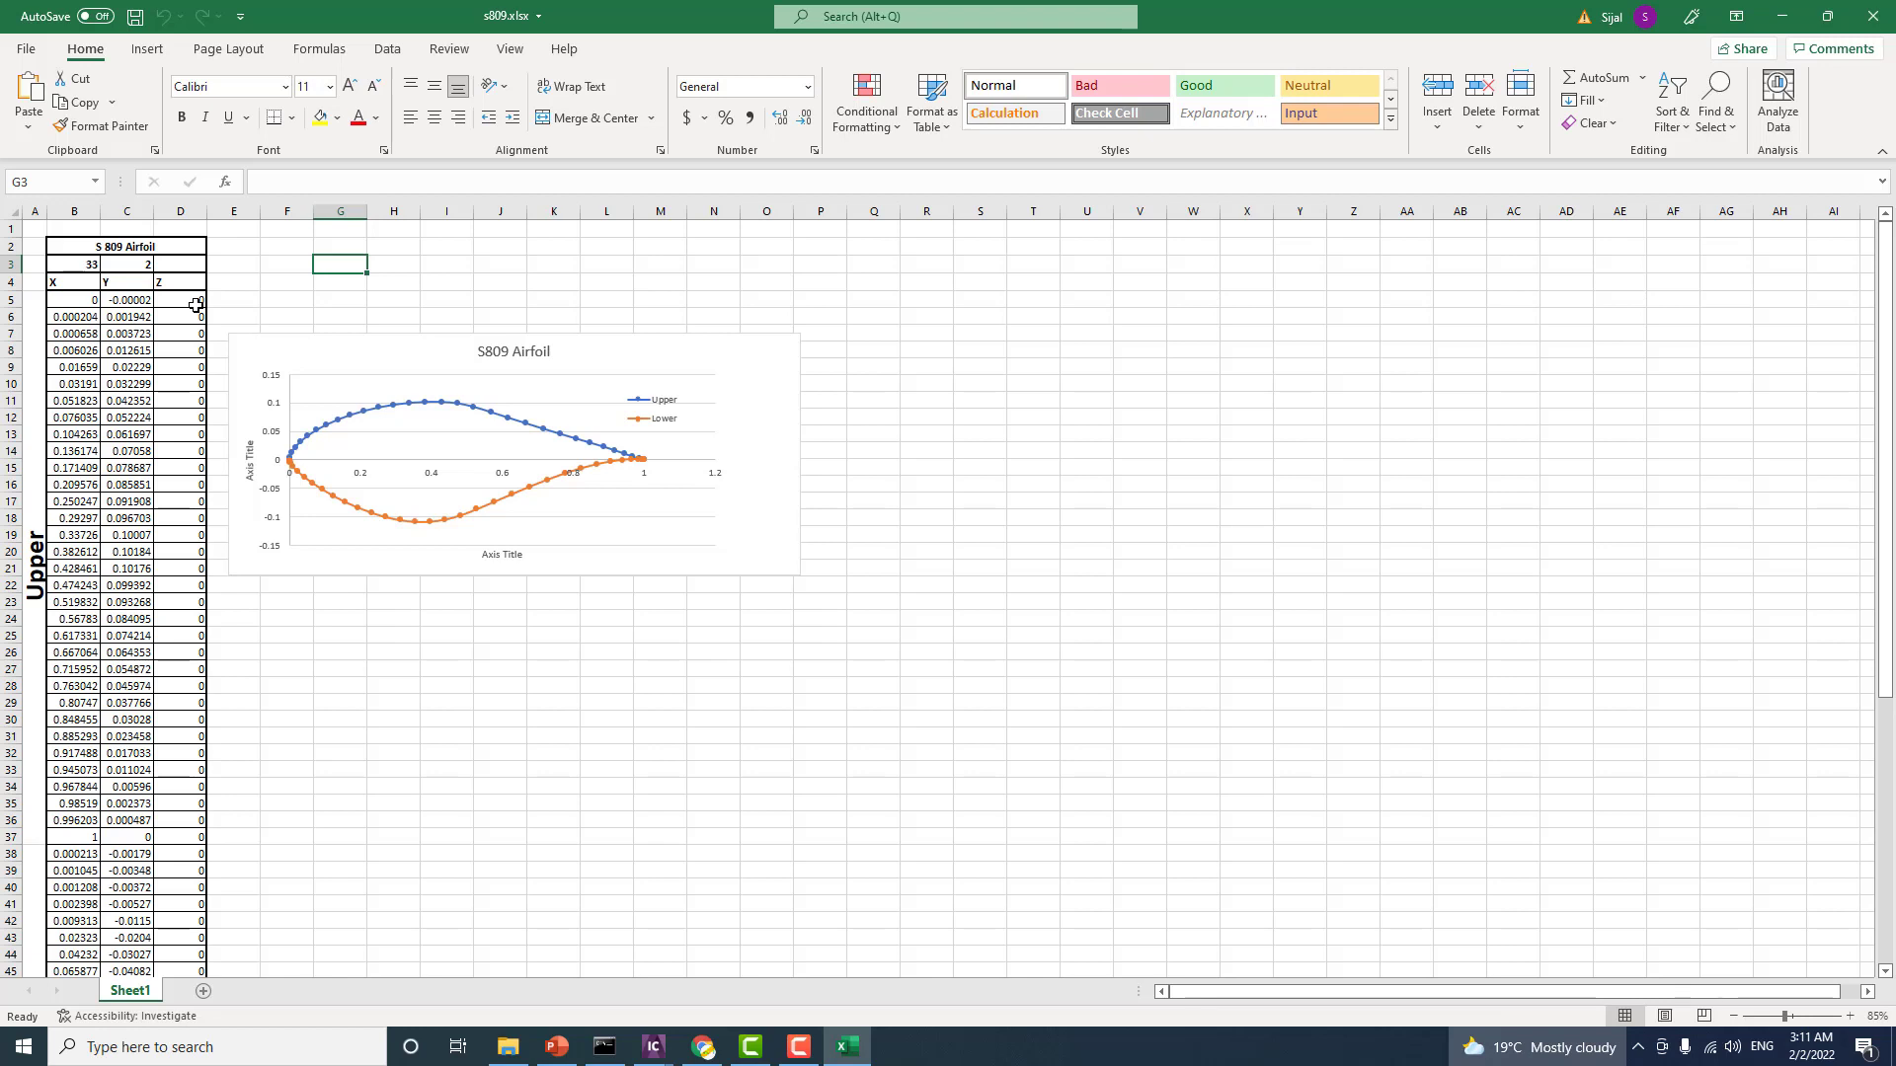
pyautogui.click(83, 298)
pyautogui.moveTo(83, 298); pyautogui.dragTo(180, 835)
pyautogui.scroll(-5, 179, 835)
pyautogui.click(393, 715)
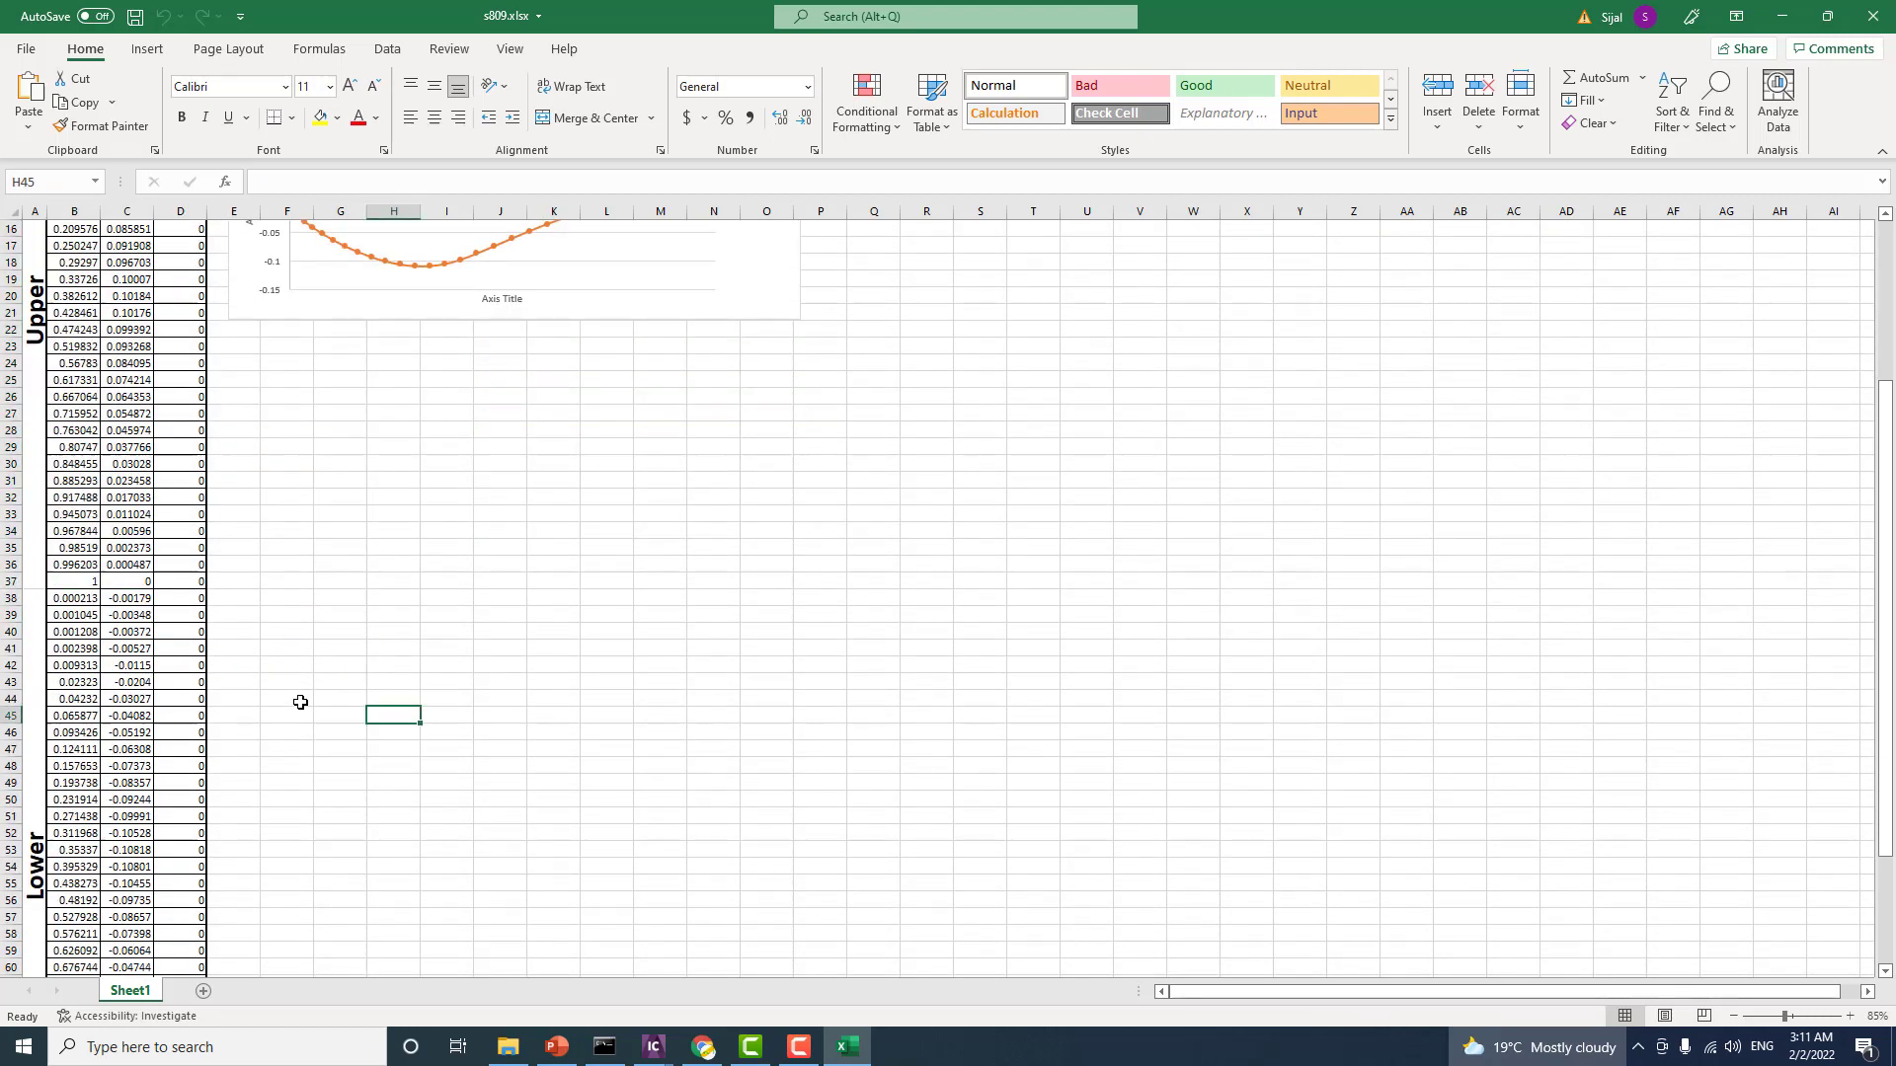
pyautogui.moveTo(40, 621); pyautogui.dragTo(184, 676)
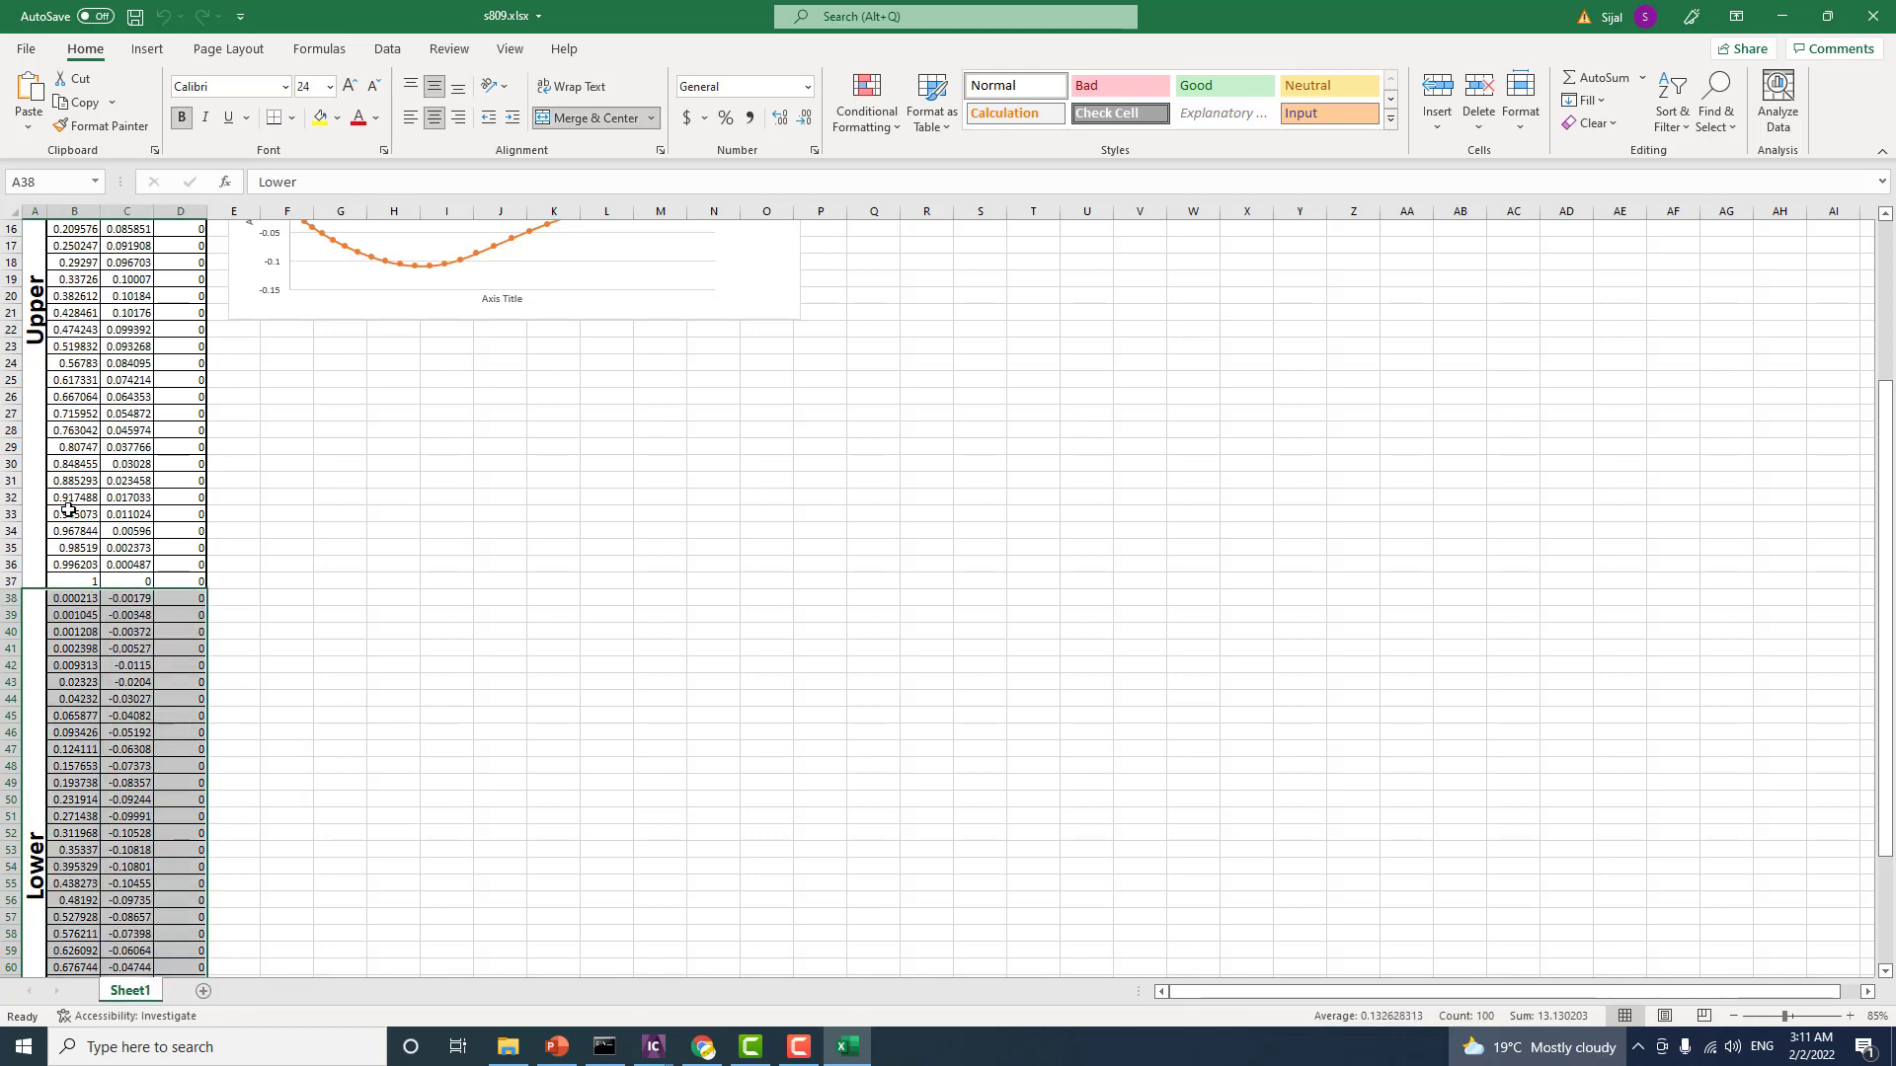
pyautogui.scroll(4, 56, 497)
pyautogui.scroll(1, 56, 497)
pyautogui.moveTo(59, 299); pyautogui.dragTo(170, 1016)
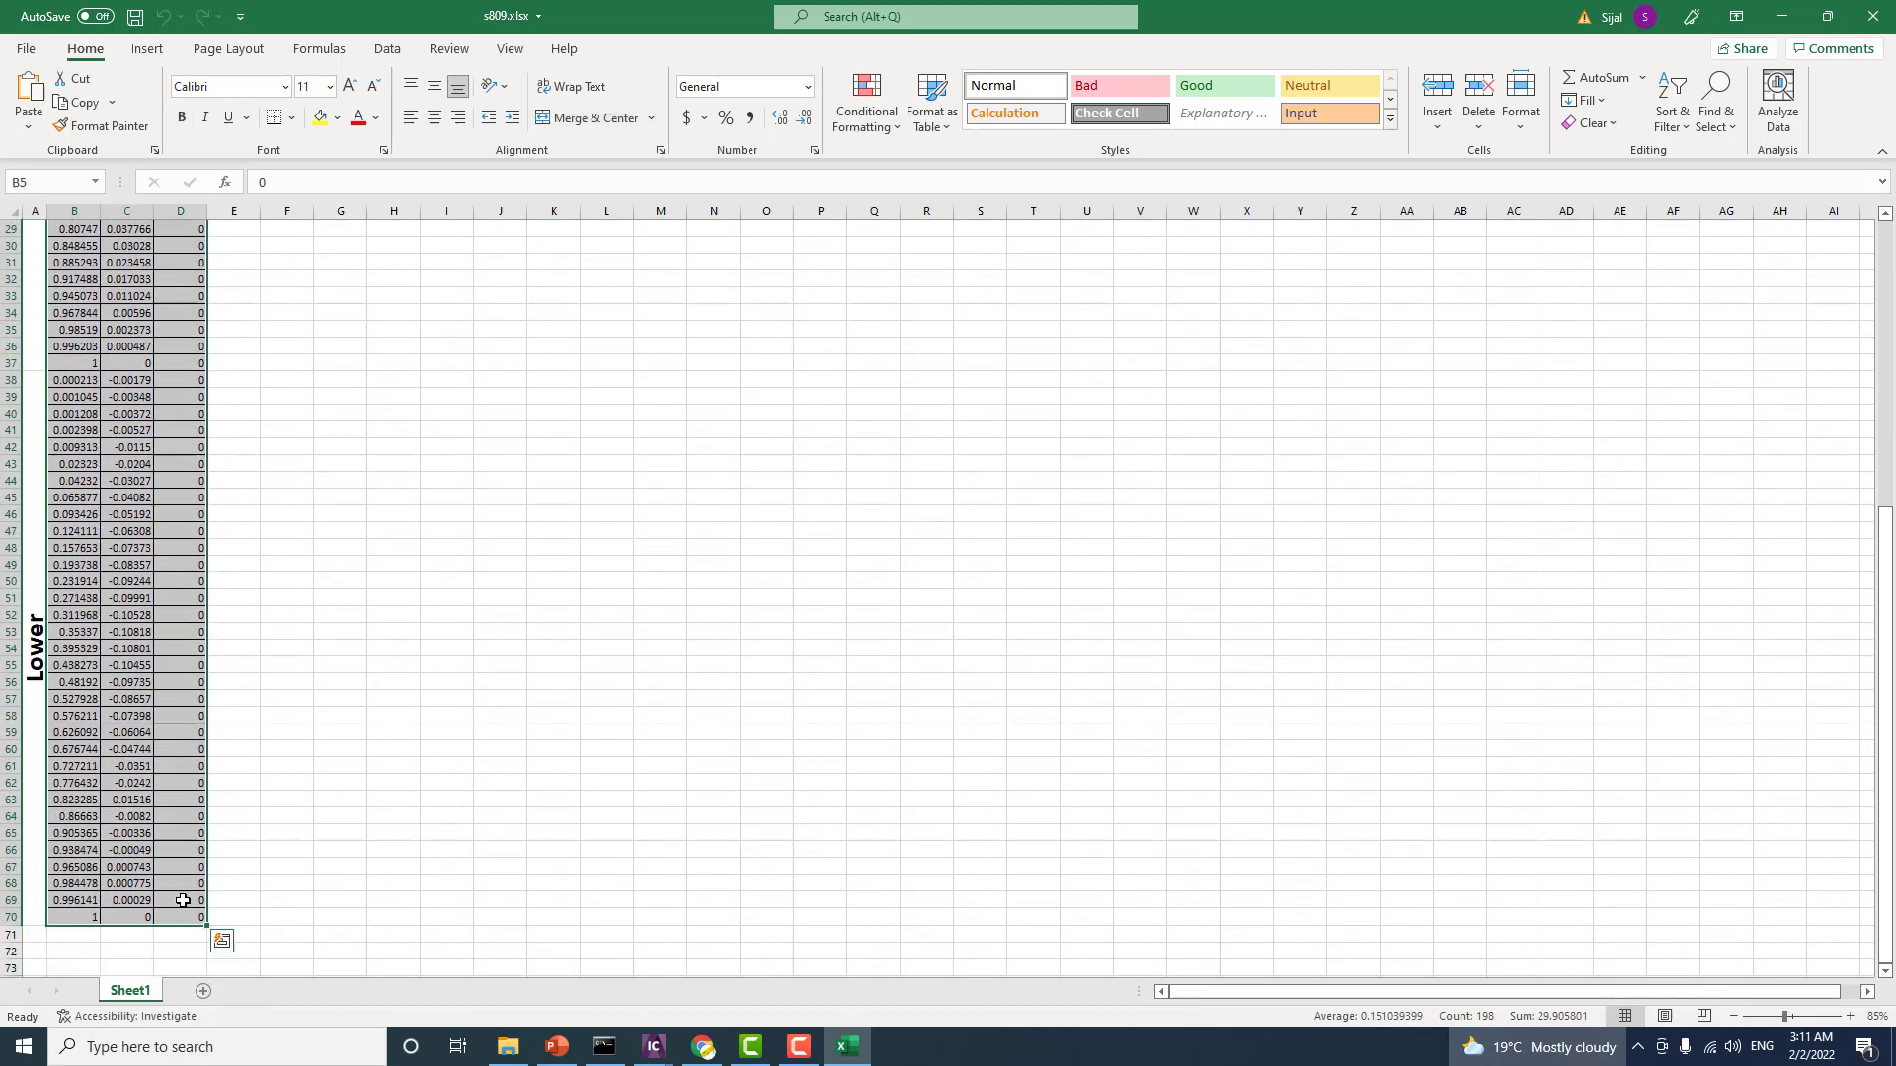
# Step: Copy the B5:D70 coordinates from Excel
pyautogui.rightClick(180, 823)
pyautogui.click(228, 396)
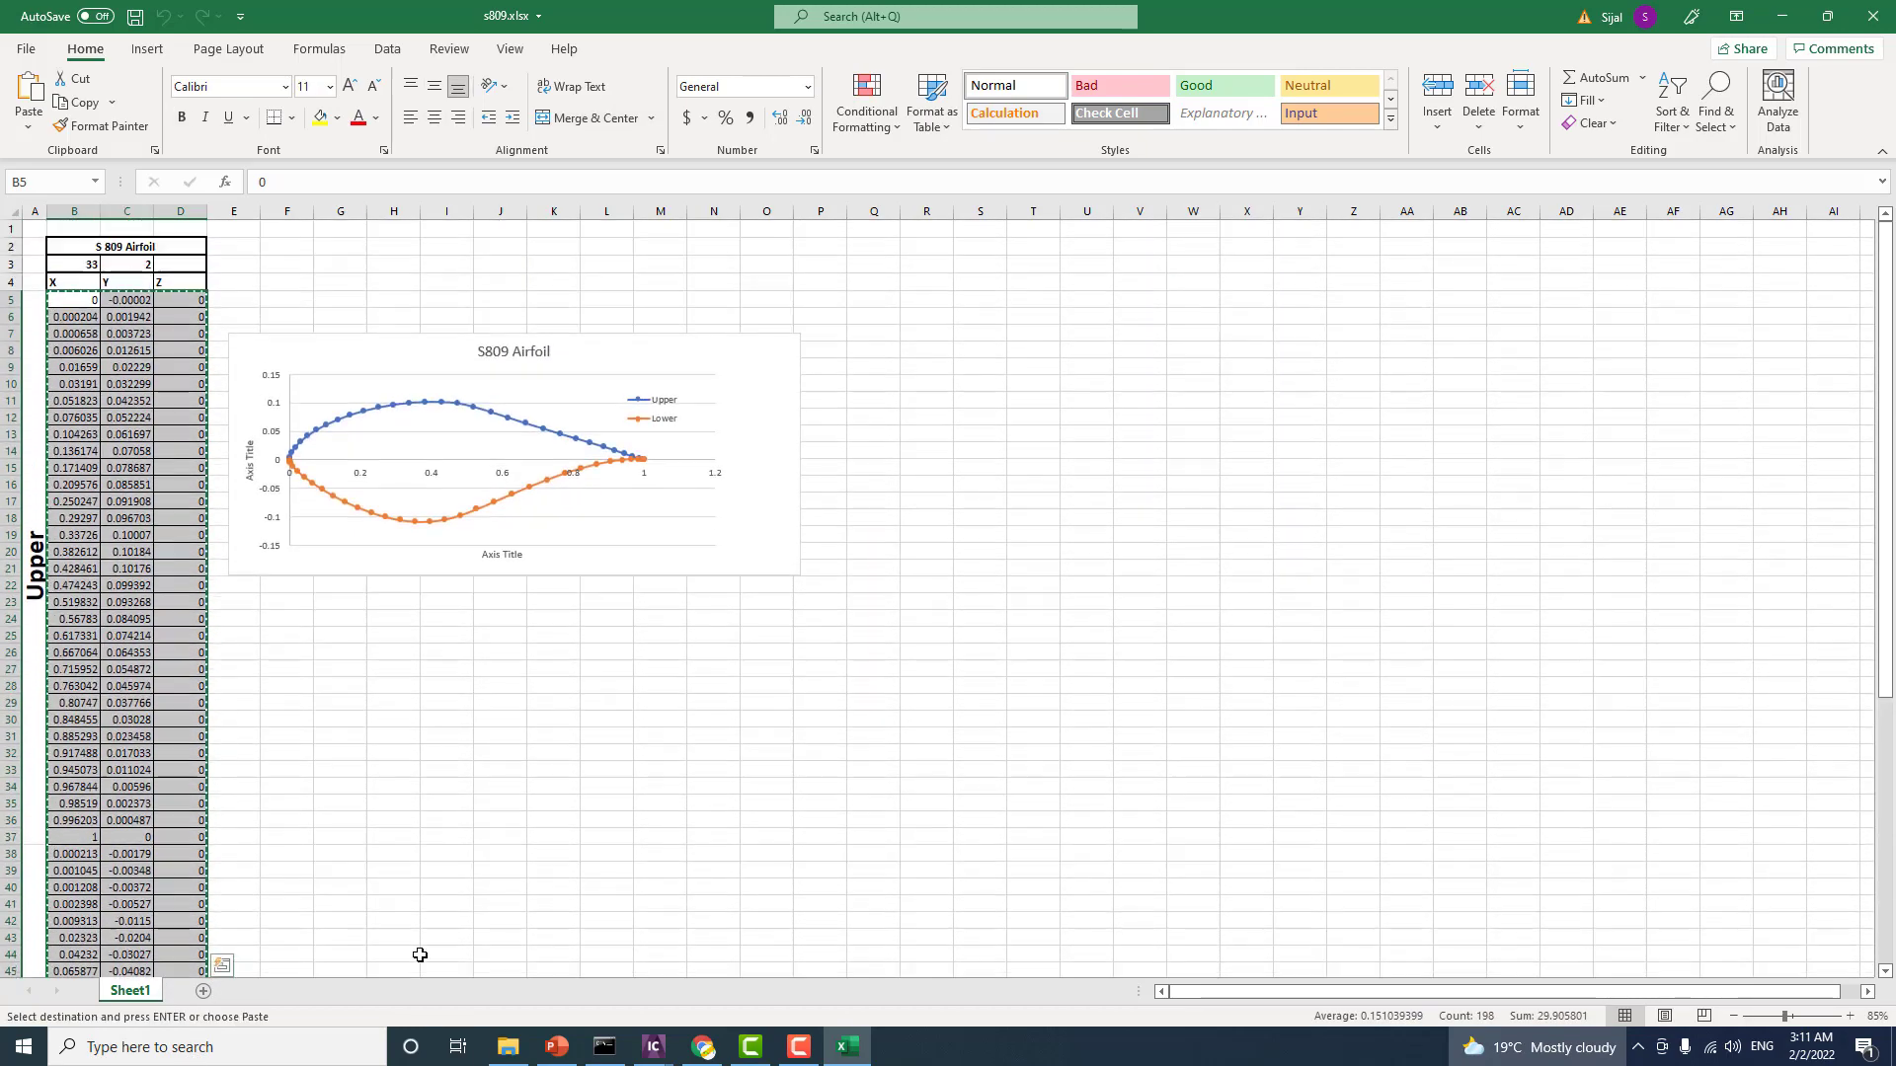
pyautogui.click(507, 1049)
# Step: Open S809_Airfoil.txt for editing in a maximized Notepad window
pyautogui.click(262, 212)
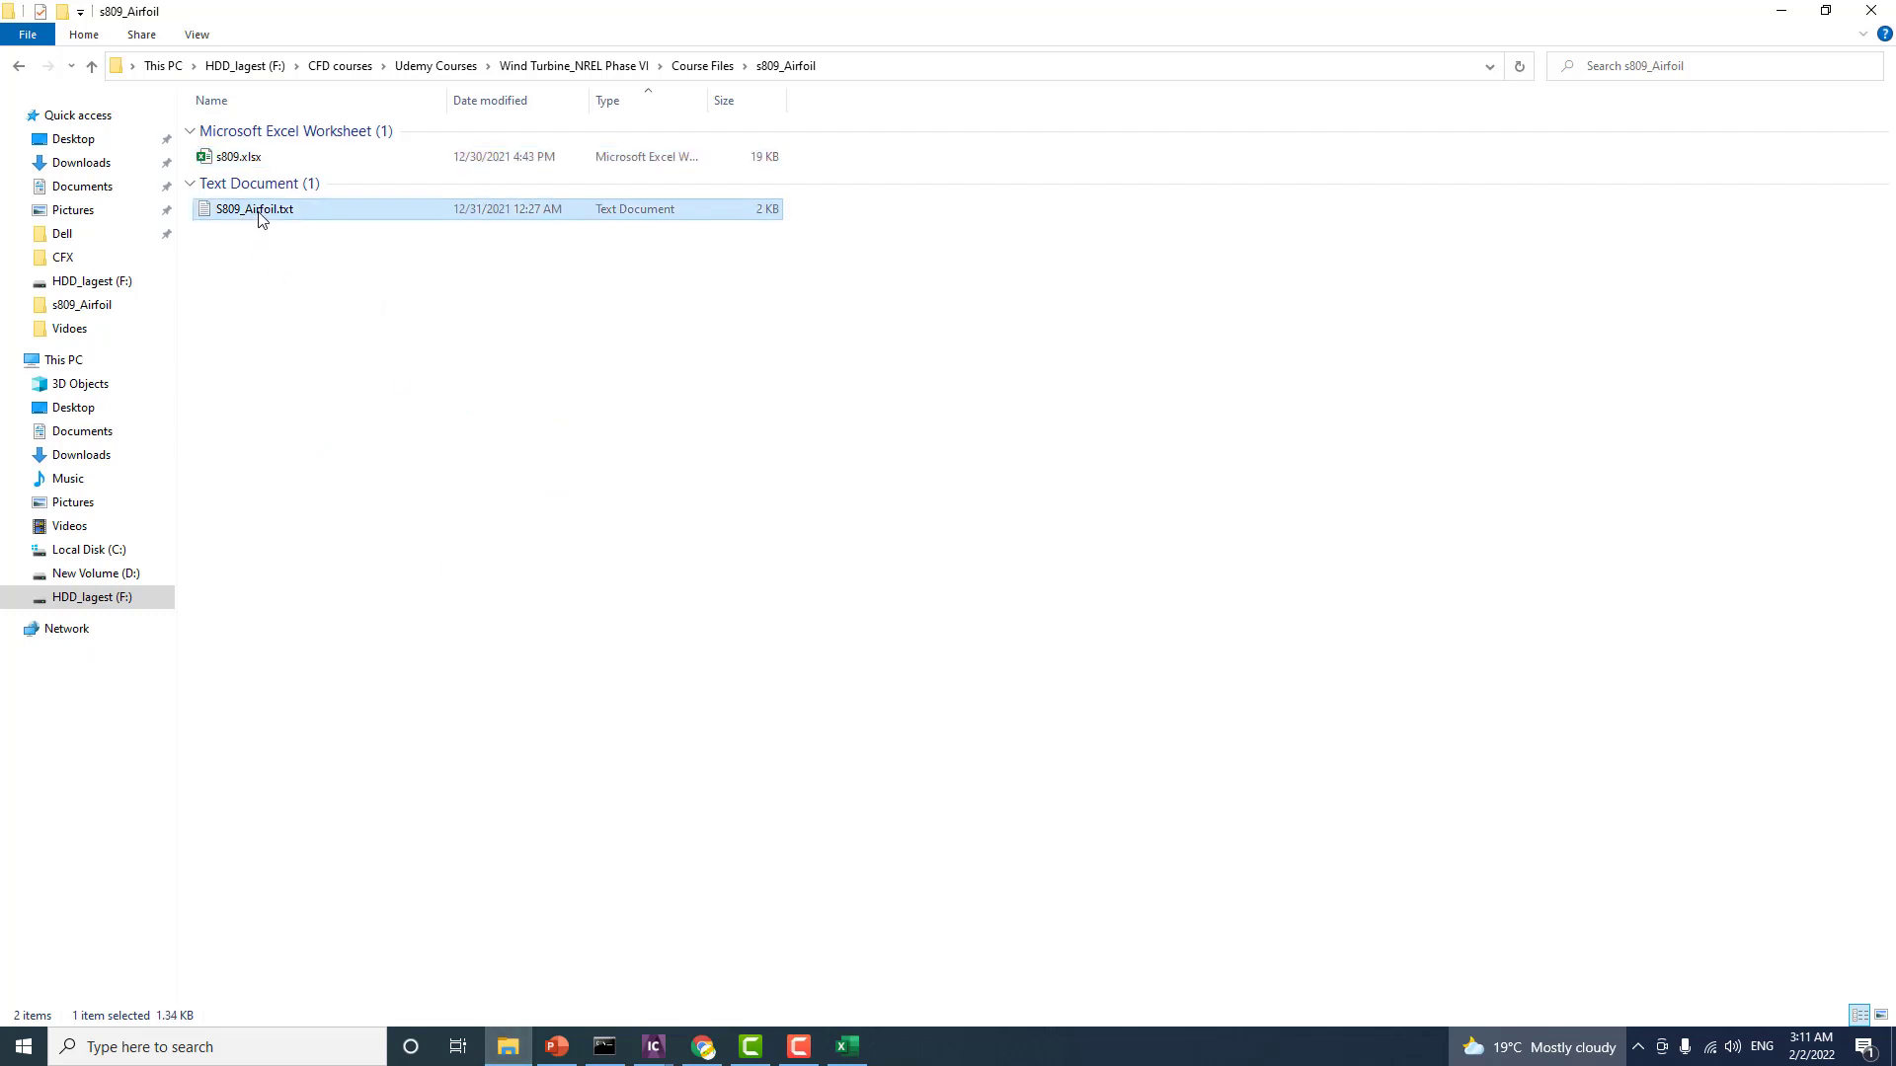
pyautogui.rightClick(262, 215)
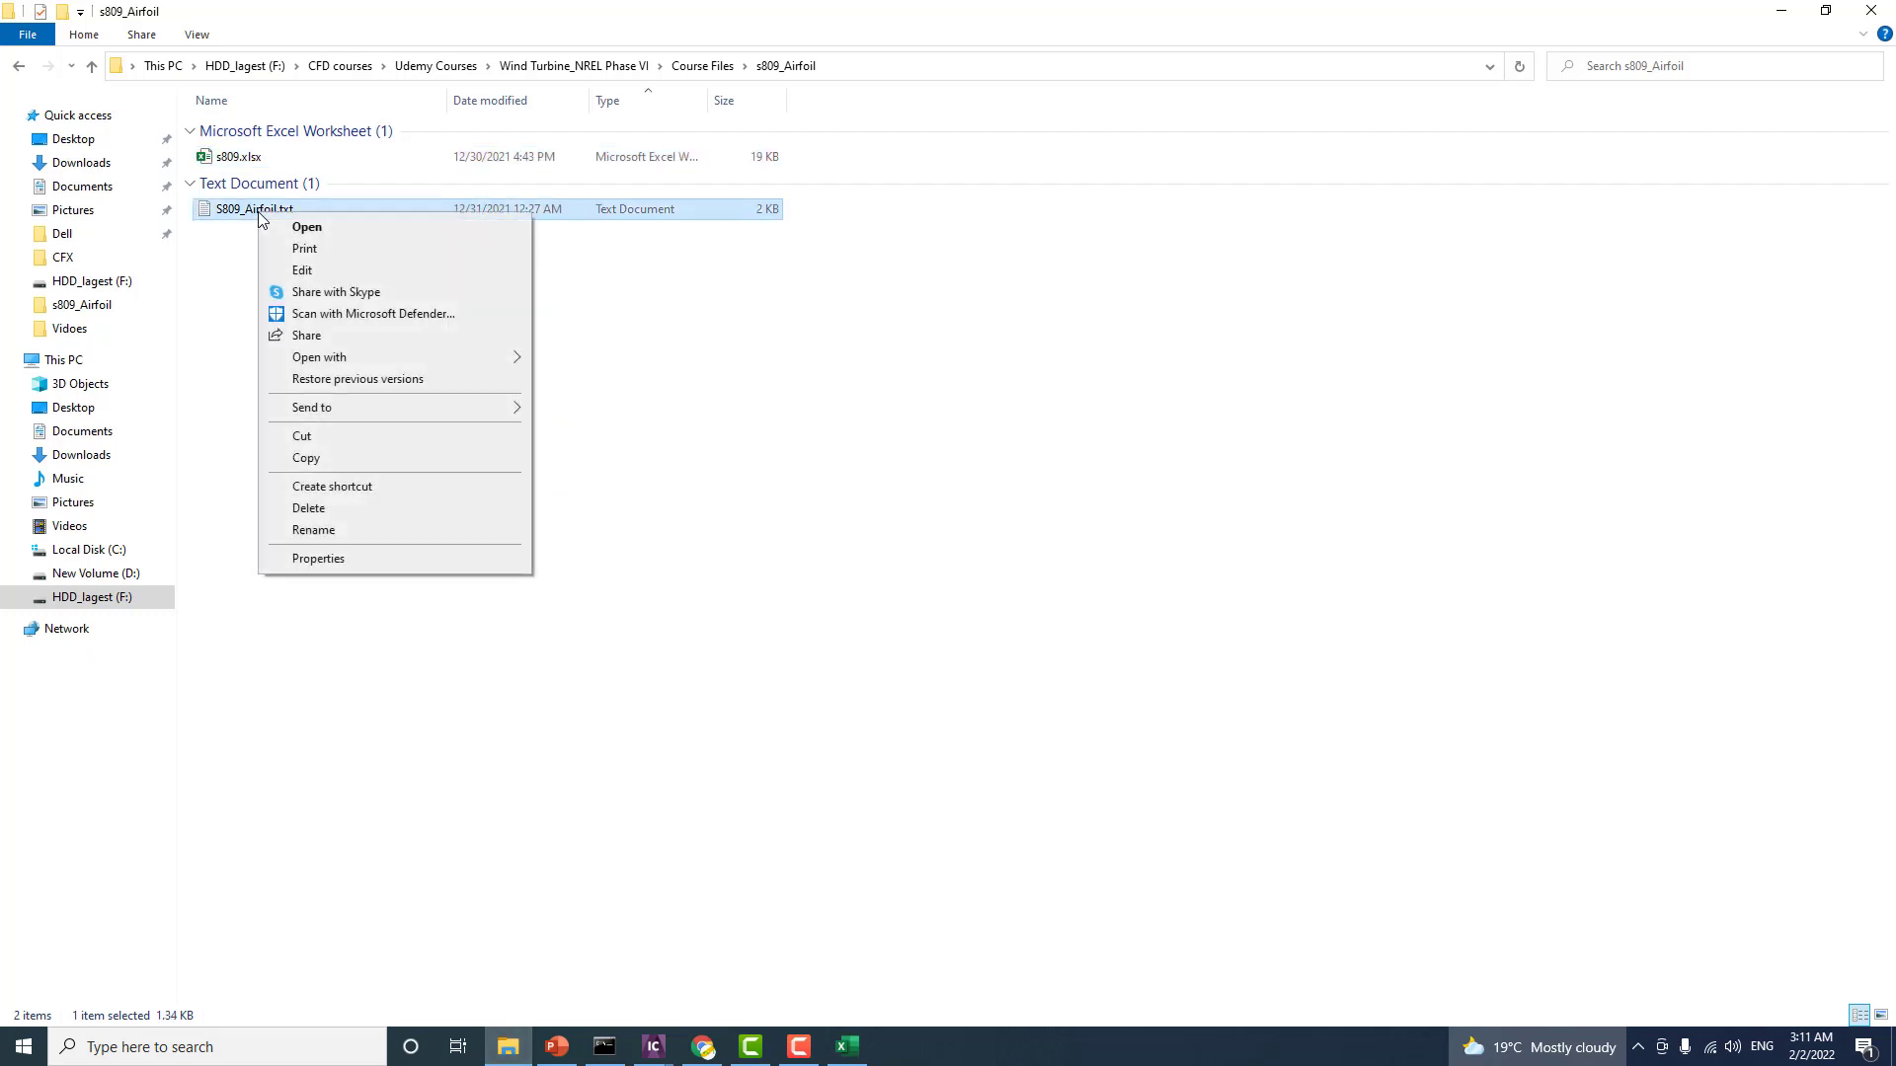
pyautogui.click(302, 271)
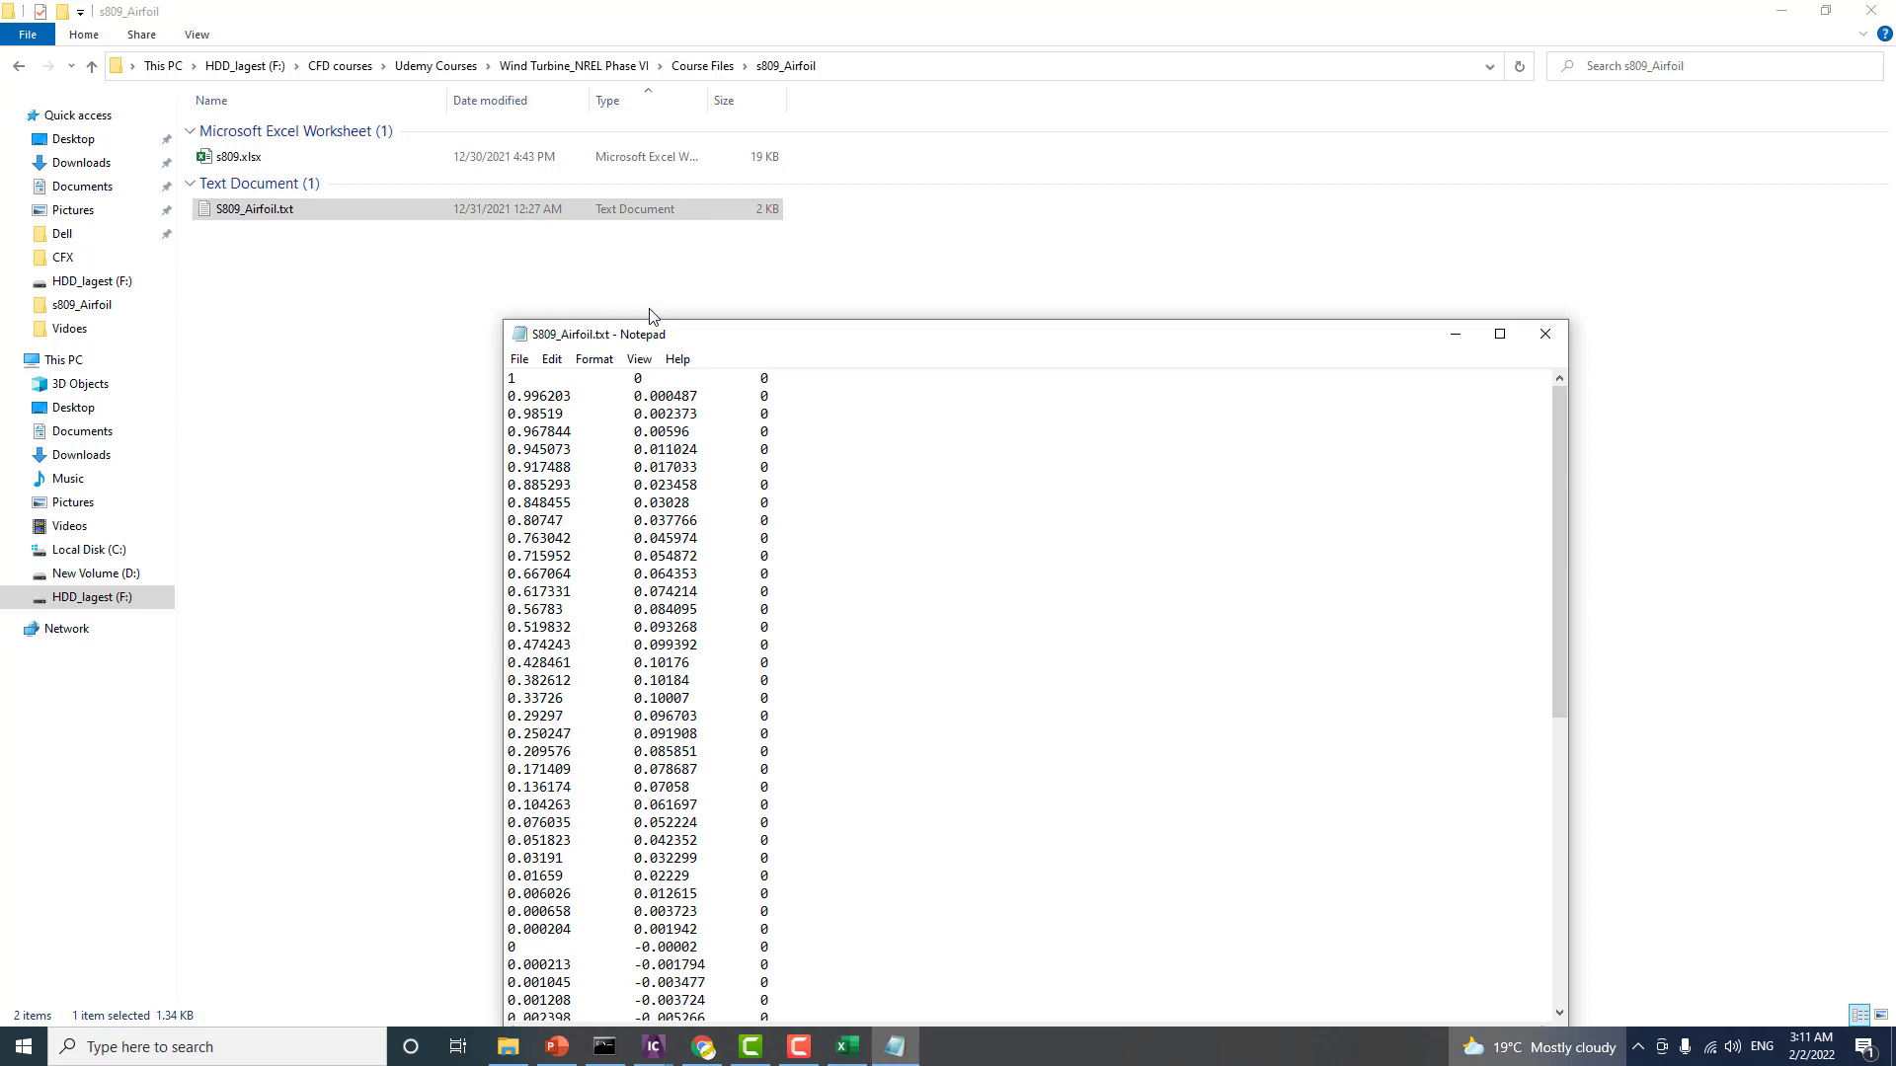
pyautogui.doubleClick(725, 339)
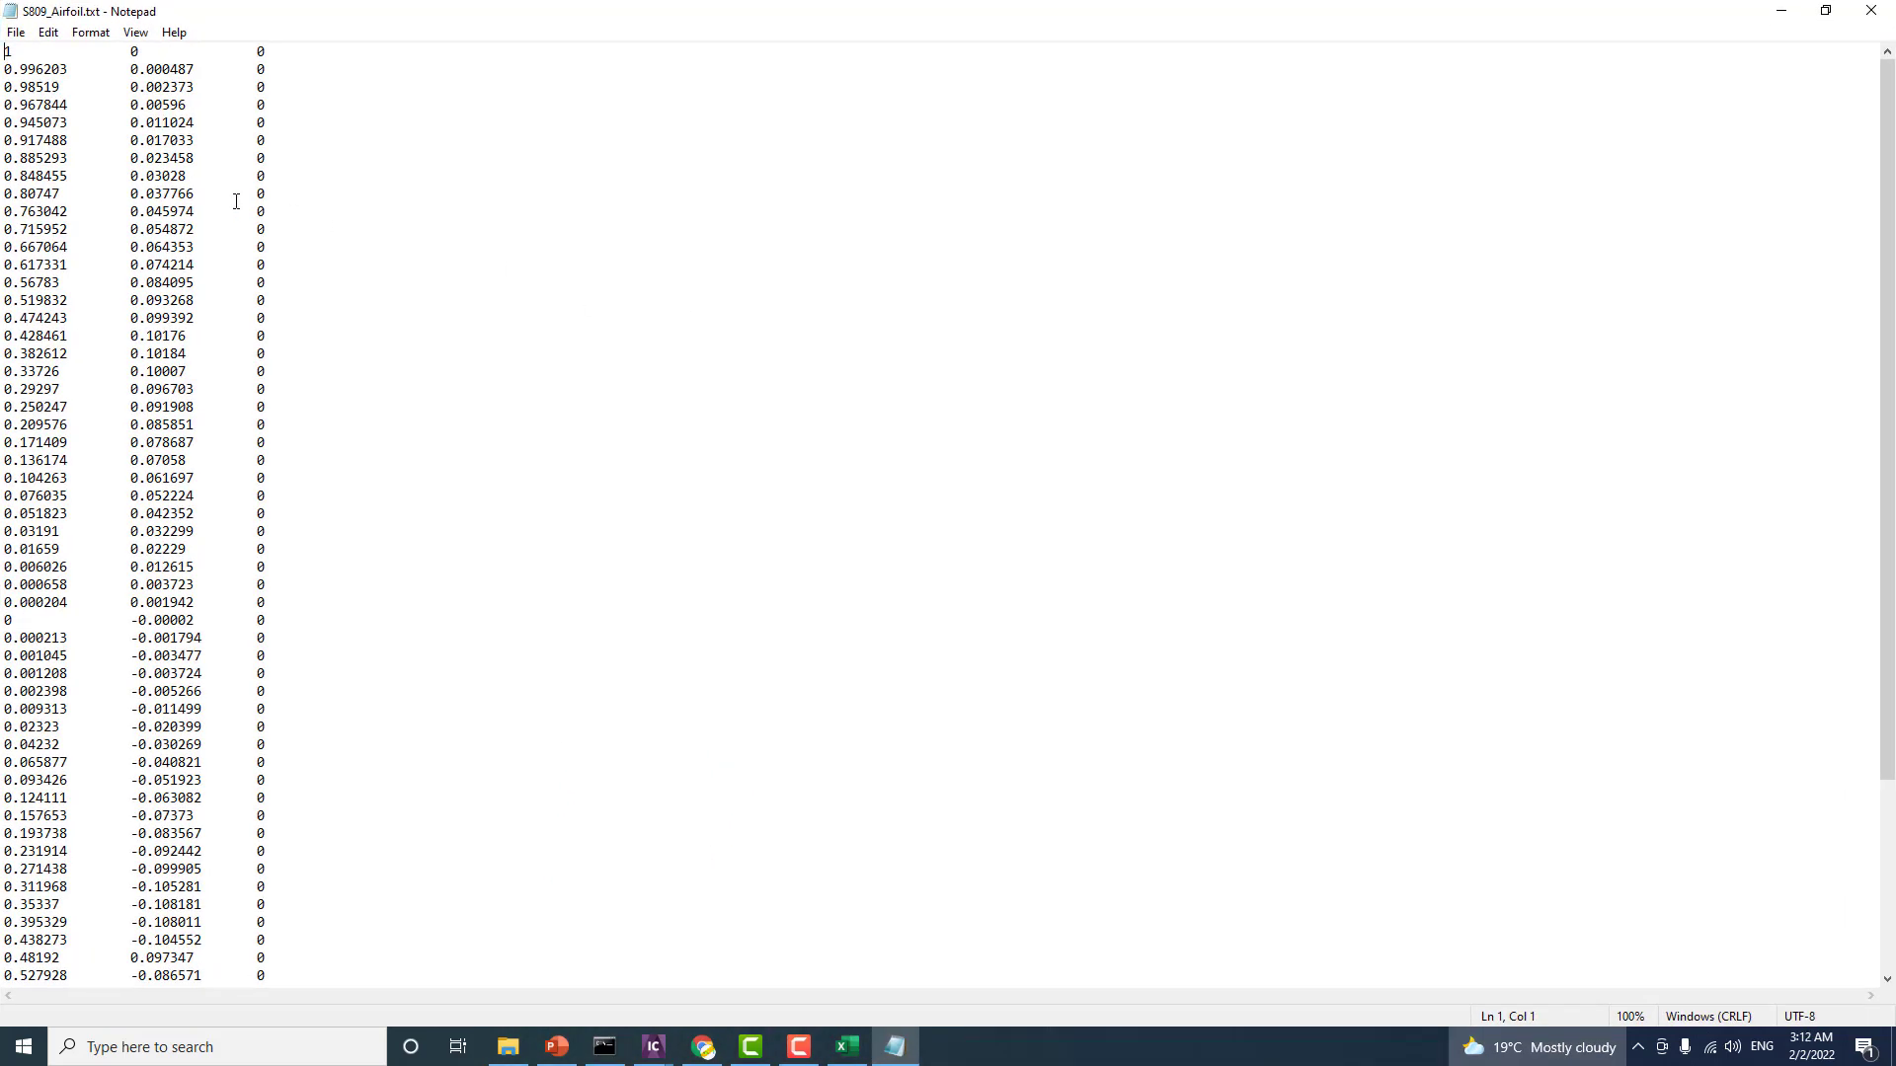
pyautogui.click(48, 32)
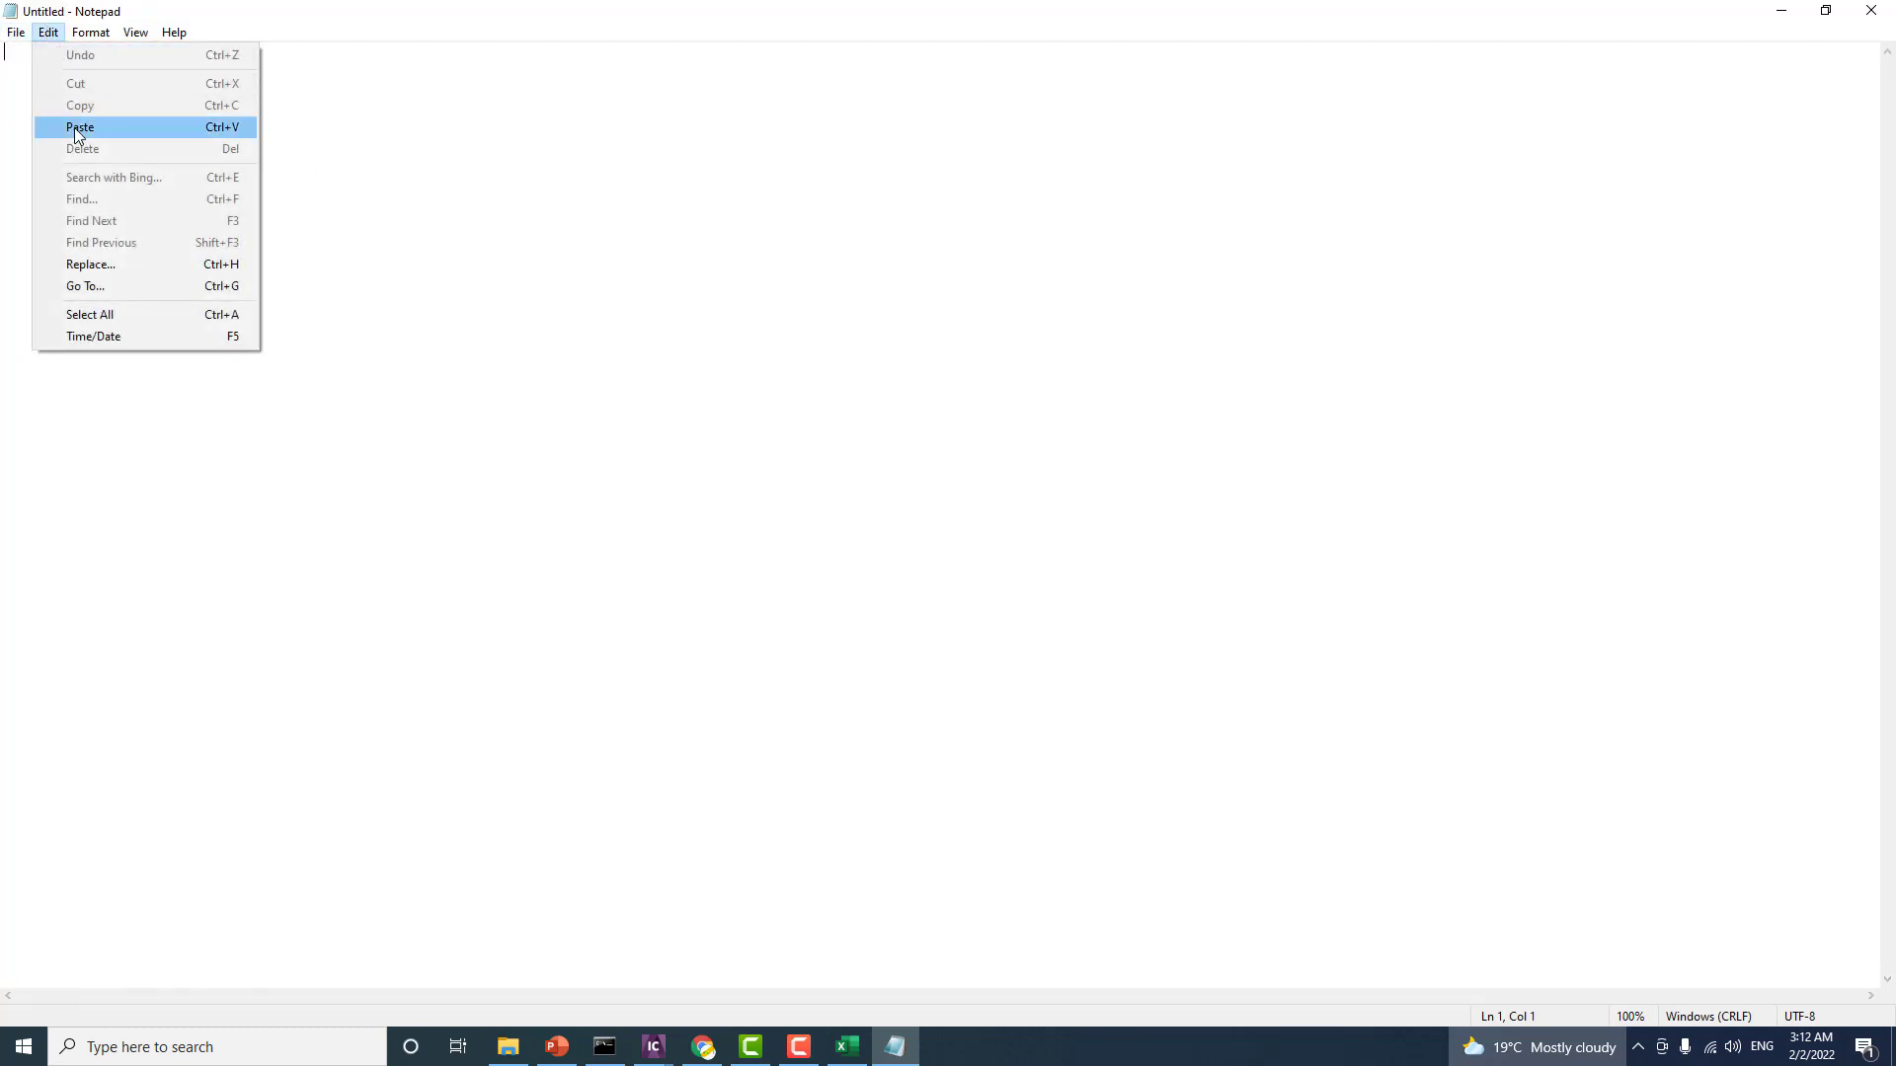
# Step: Paste the coordinates and tab-align the misaligned values on lines 1, 5, 6, 10, 14 and 15
pyautogui.click(79, 128)
pyautogui.scroll(6, 16, 100)
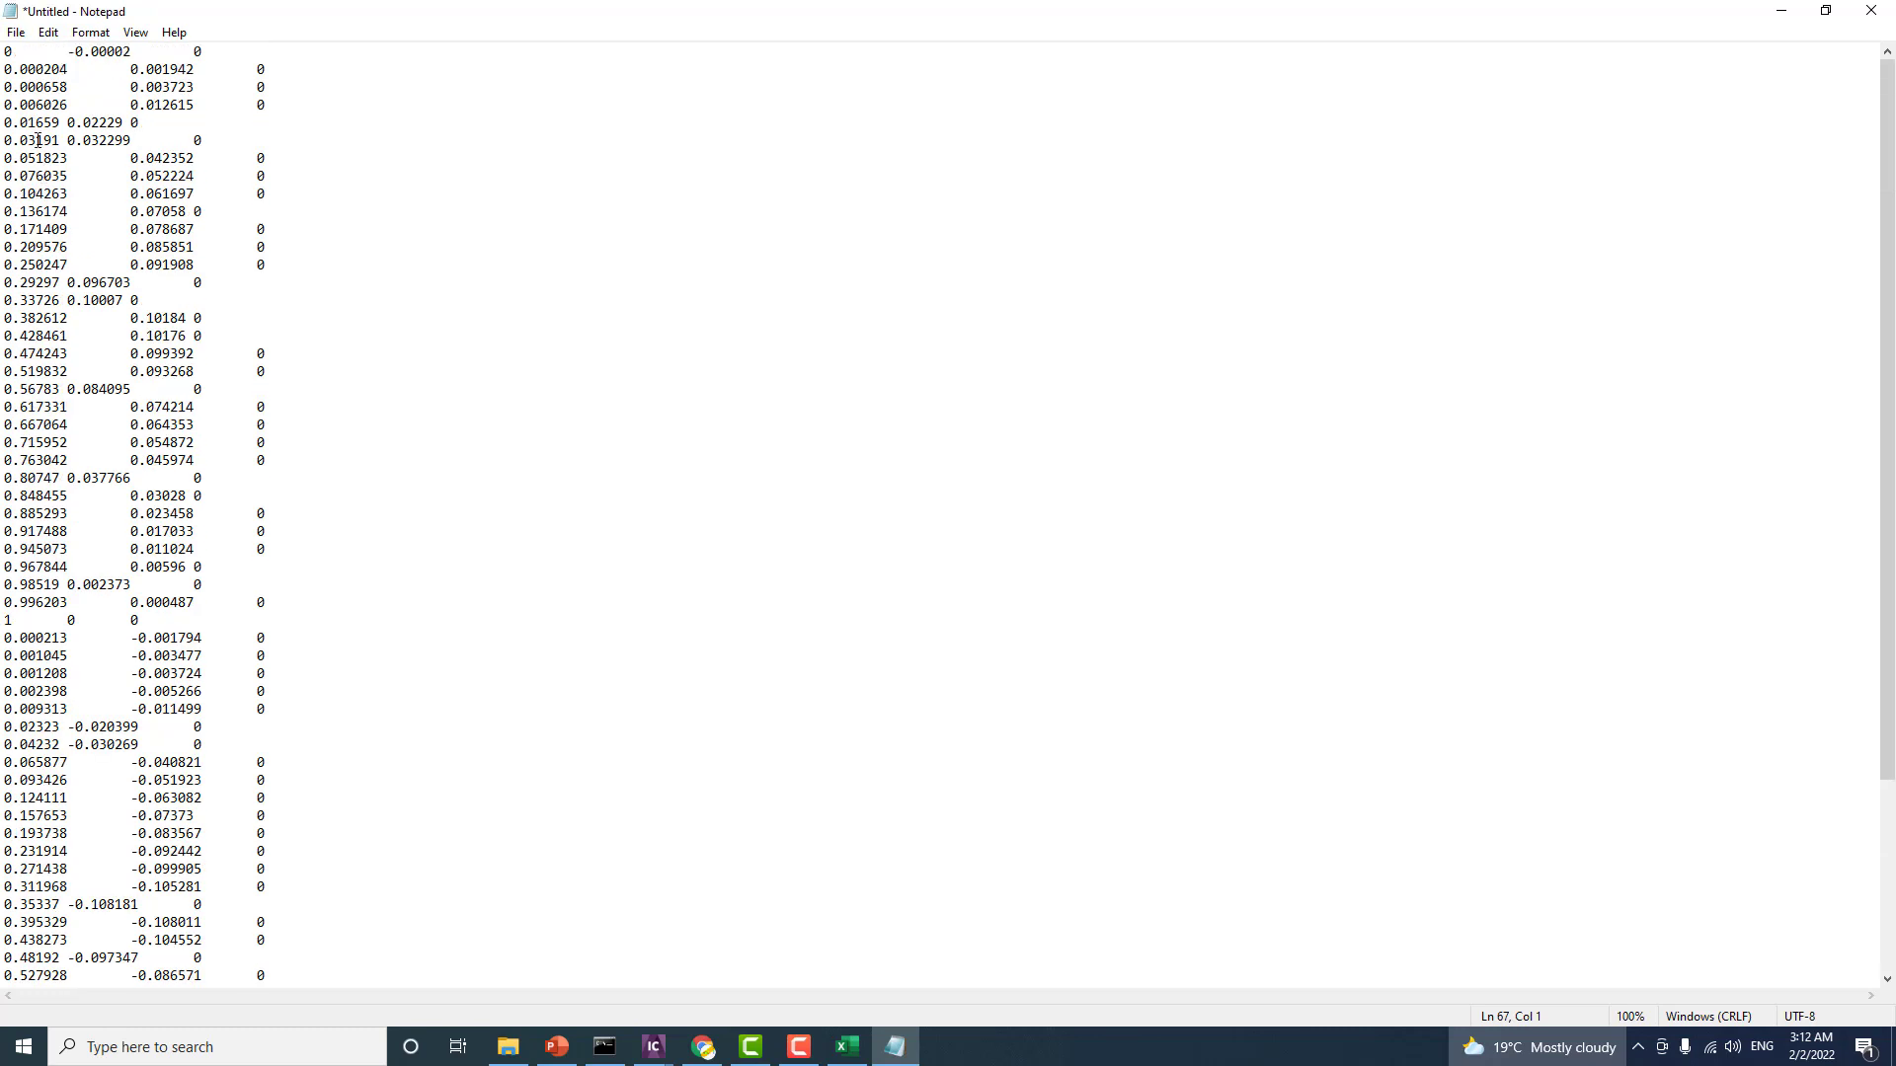
pyautogui.click(66, 52)
pyautogui.press('Tab')
pyautogui.press('Tab')
pyautogui.press('Tab')
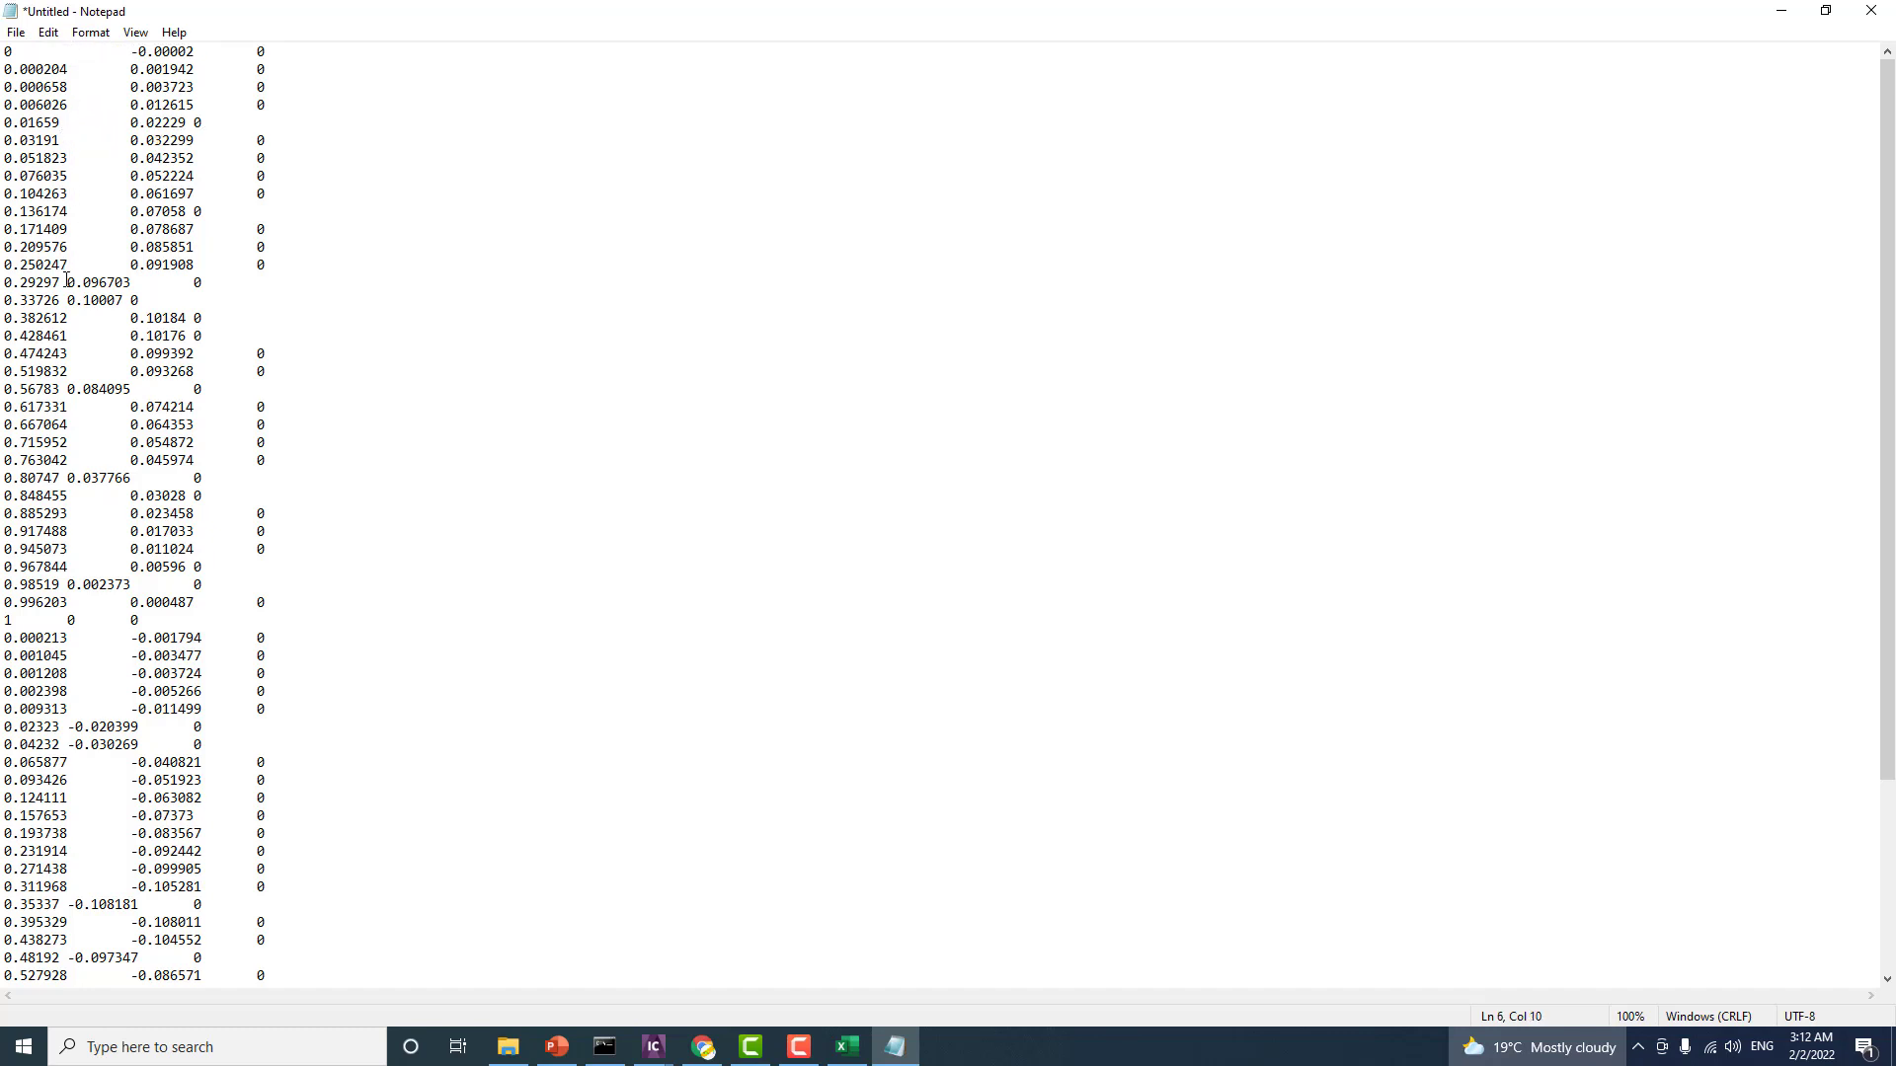
pyautogui.click(66, 282)
pyautogui.press('Tab')
pyautogui.moveTo(193, 122); pyautogui.dragTo(198, 122)
pyautogui.press('Tab')
pyautogui.moveTo(187, 211); pyautogui.dragTo(194, 211)
pyautogui.press('Tab')
pyautogui.click(70, 298)
pyautogui.press('Tab')
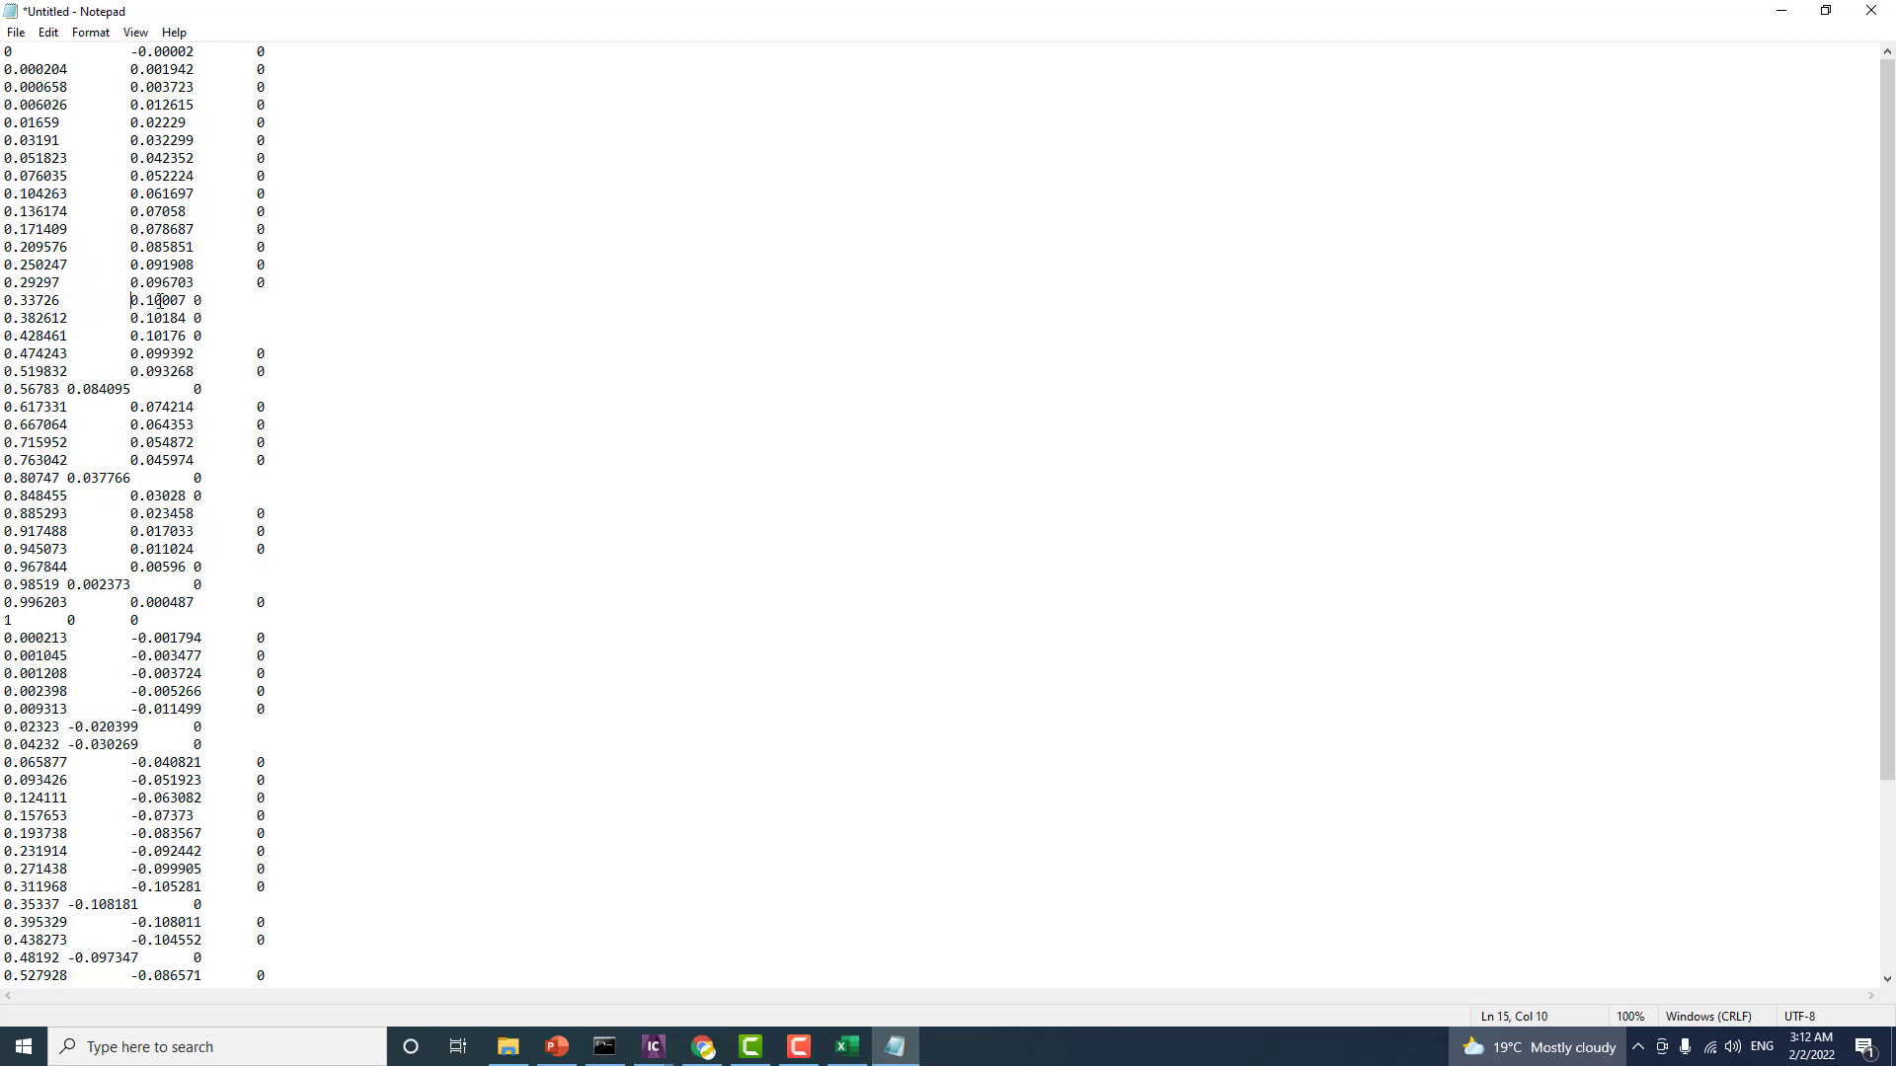
pyautogui.moveTo(186, 300); pyautogui.dragTo(193, 300)
# Step: Tab-align values on lines 16, 20, 25, 26, 30 and 31, then close without saving
pyautogui.press('Tab')
pyautogui.click(65, 390)
pyautogui.press('Tab')
pyautogui.moveTo(186, 317); pyautogui.dragTo(194, 317)
pyautogui.press('Tab')
pyautogui.press('Tab')
pyautogui.click(64, 477)
pyautogui.press('Tab')
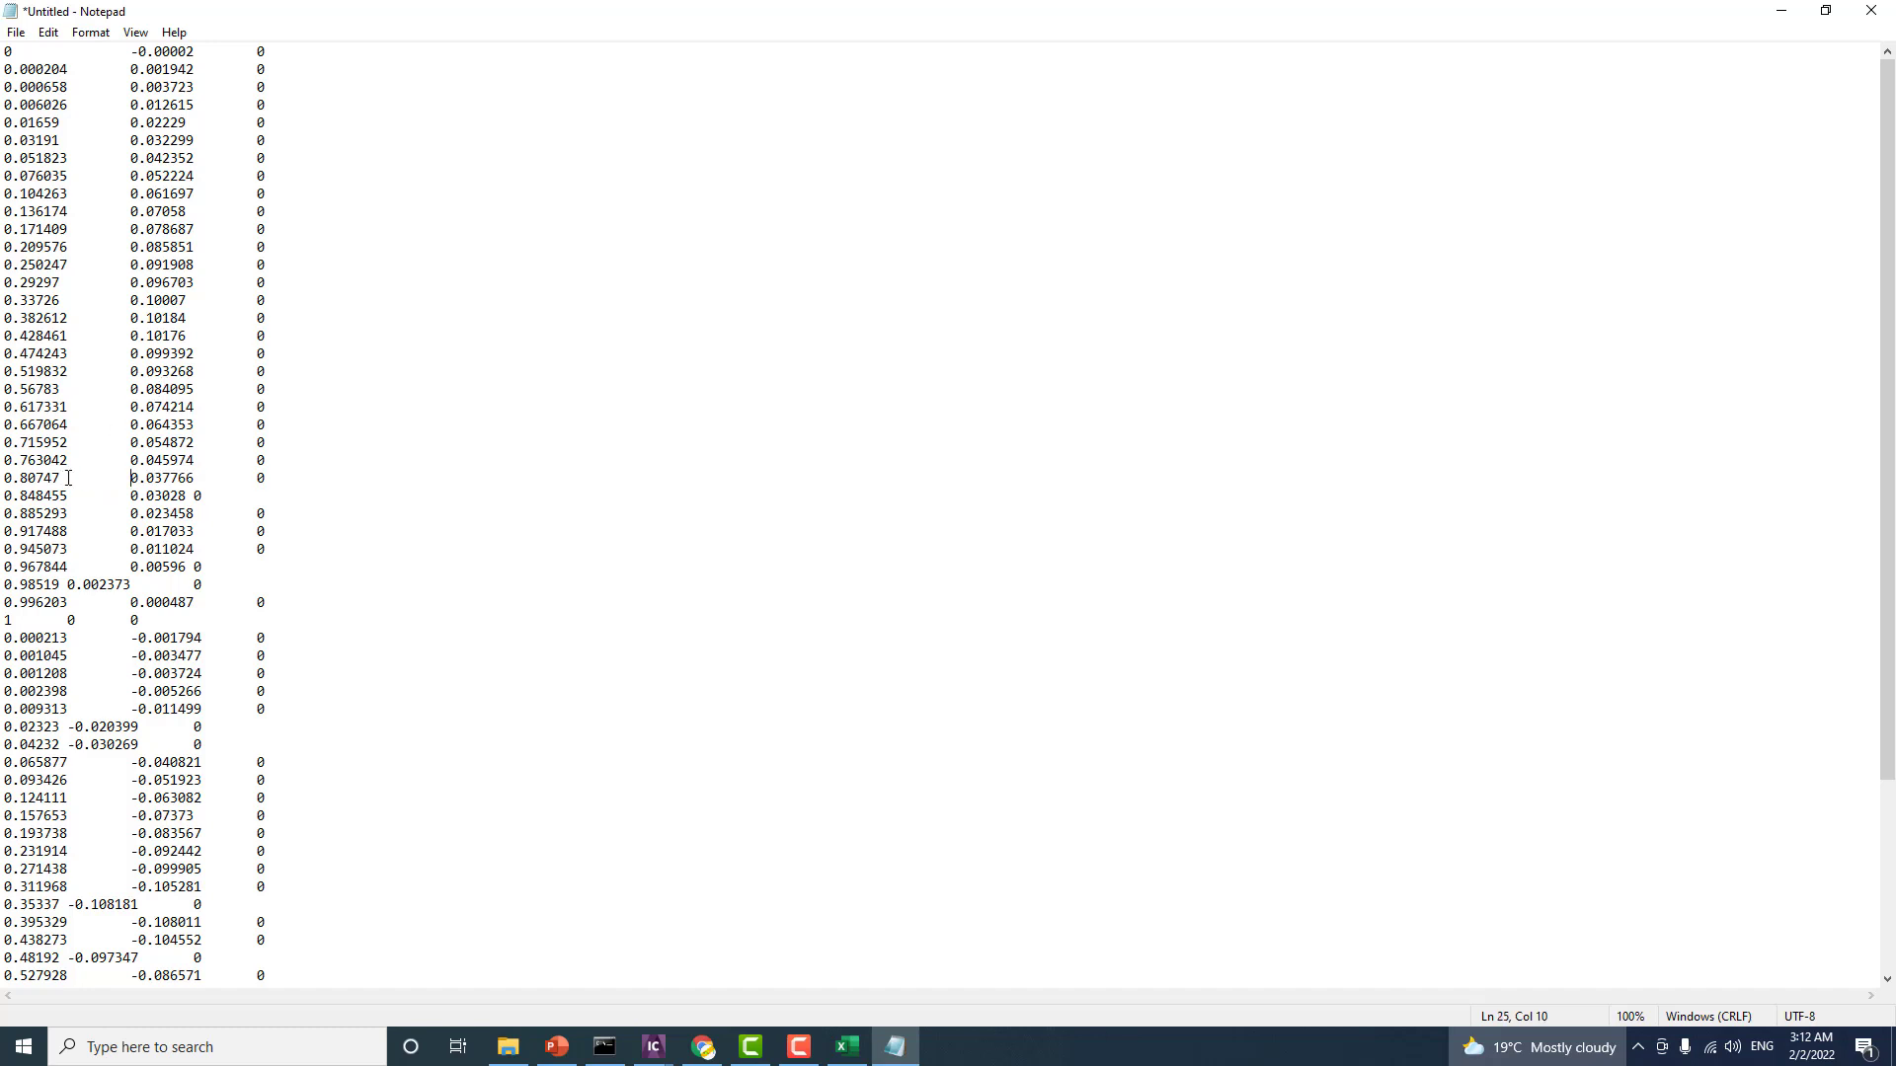
pyautogui.click(195, 495)
pyautogui.press('Tab')
pyautogui.click(194, 567)
pyautogui.press('Tab')
pyautogui.click(68, 585)
pyautogui.press('Tab')
pyautogui.click(68, 609)
pyautogui.press('Tab')
pyautogui.press('Tab')
pyautogui.click(1873, 10)
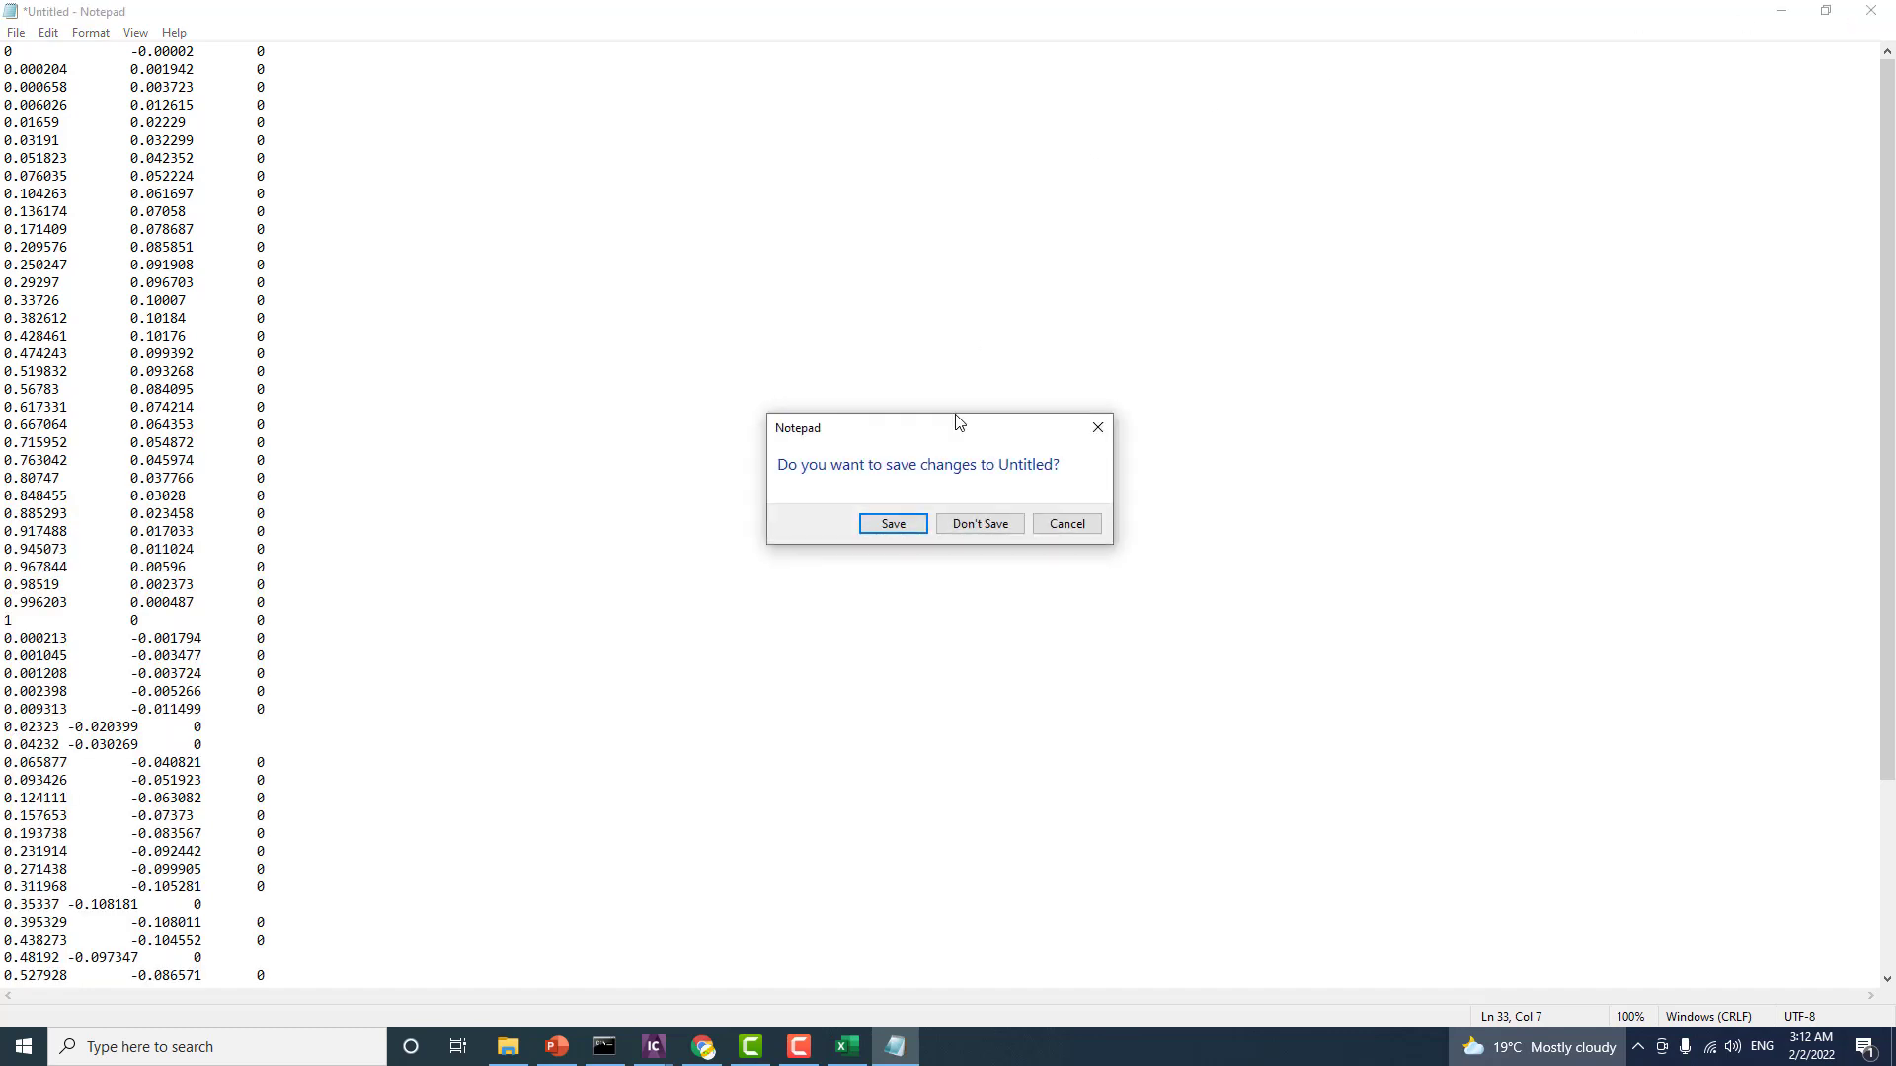
pyautogui.click(989, 530)
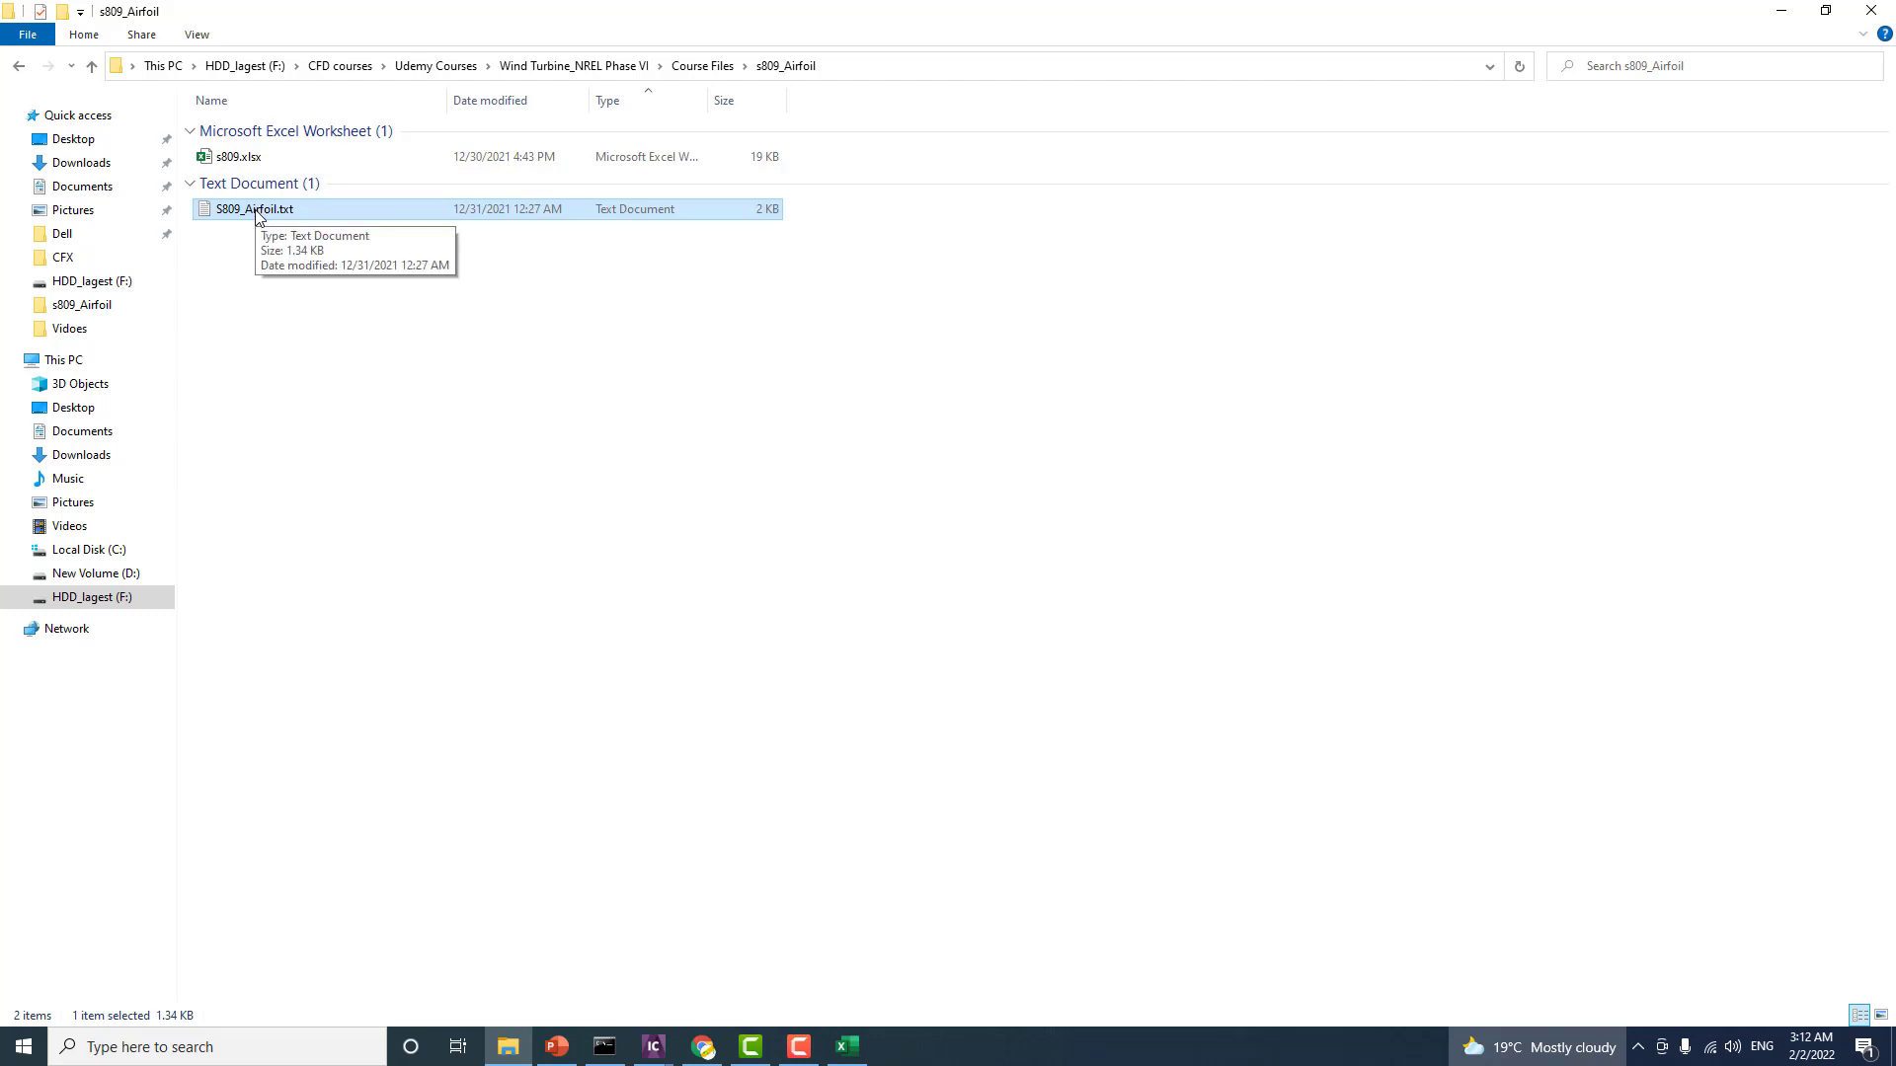
# Step: View the coordinates in S809_Airfoil.txt and close it
pyautogui.doubleClick(256, 210)
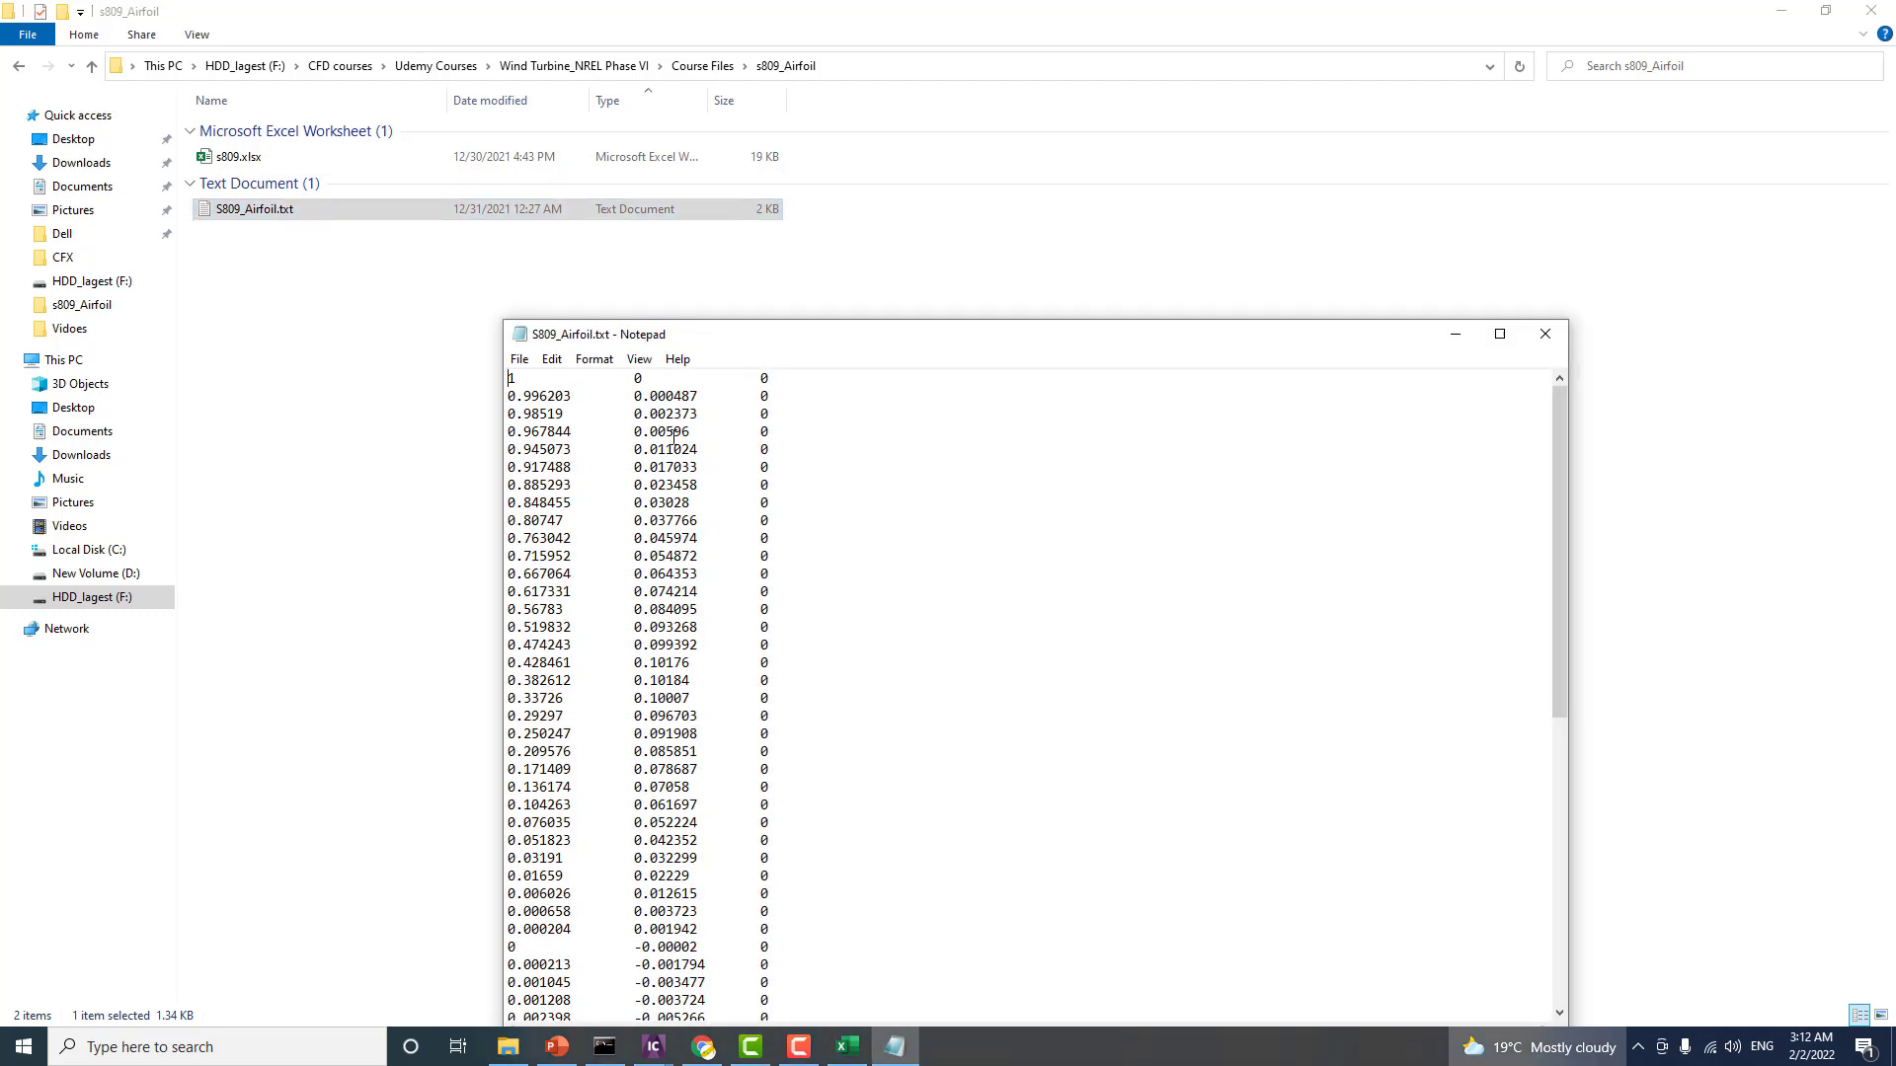
pyautogui.scroll(-10, 675, 438)
pyautogui.scroll(10, 675, 437)
pyautogui.click(1545, 334)
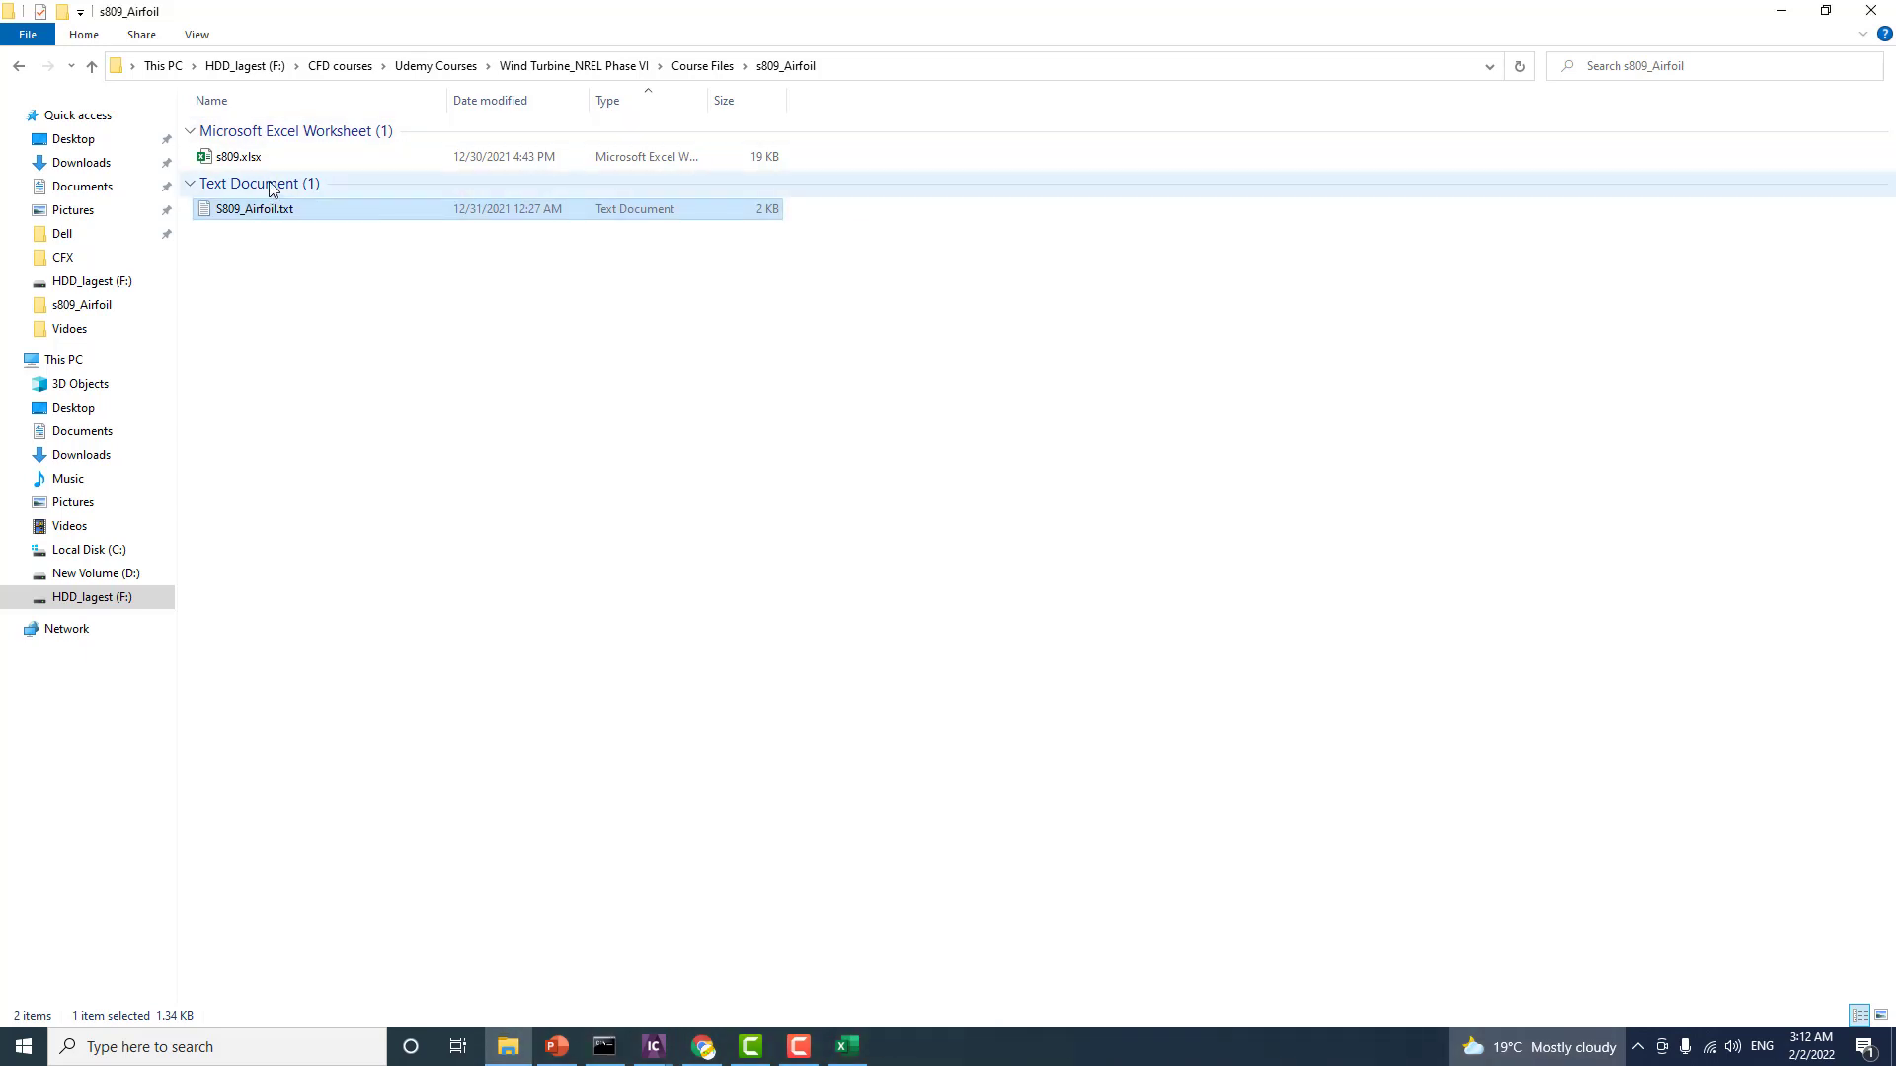
# Step: Open s809.xlsx and copy the X, Y, Z coordinate data starting at B5
pyautogui.click(233, 158)
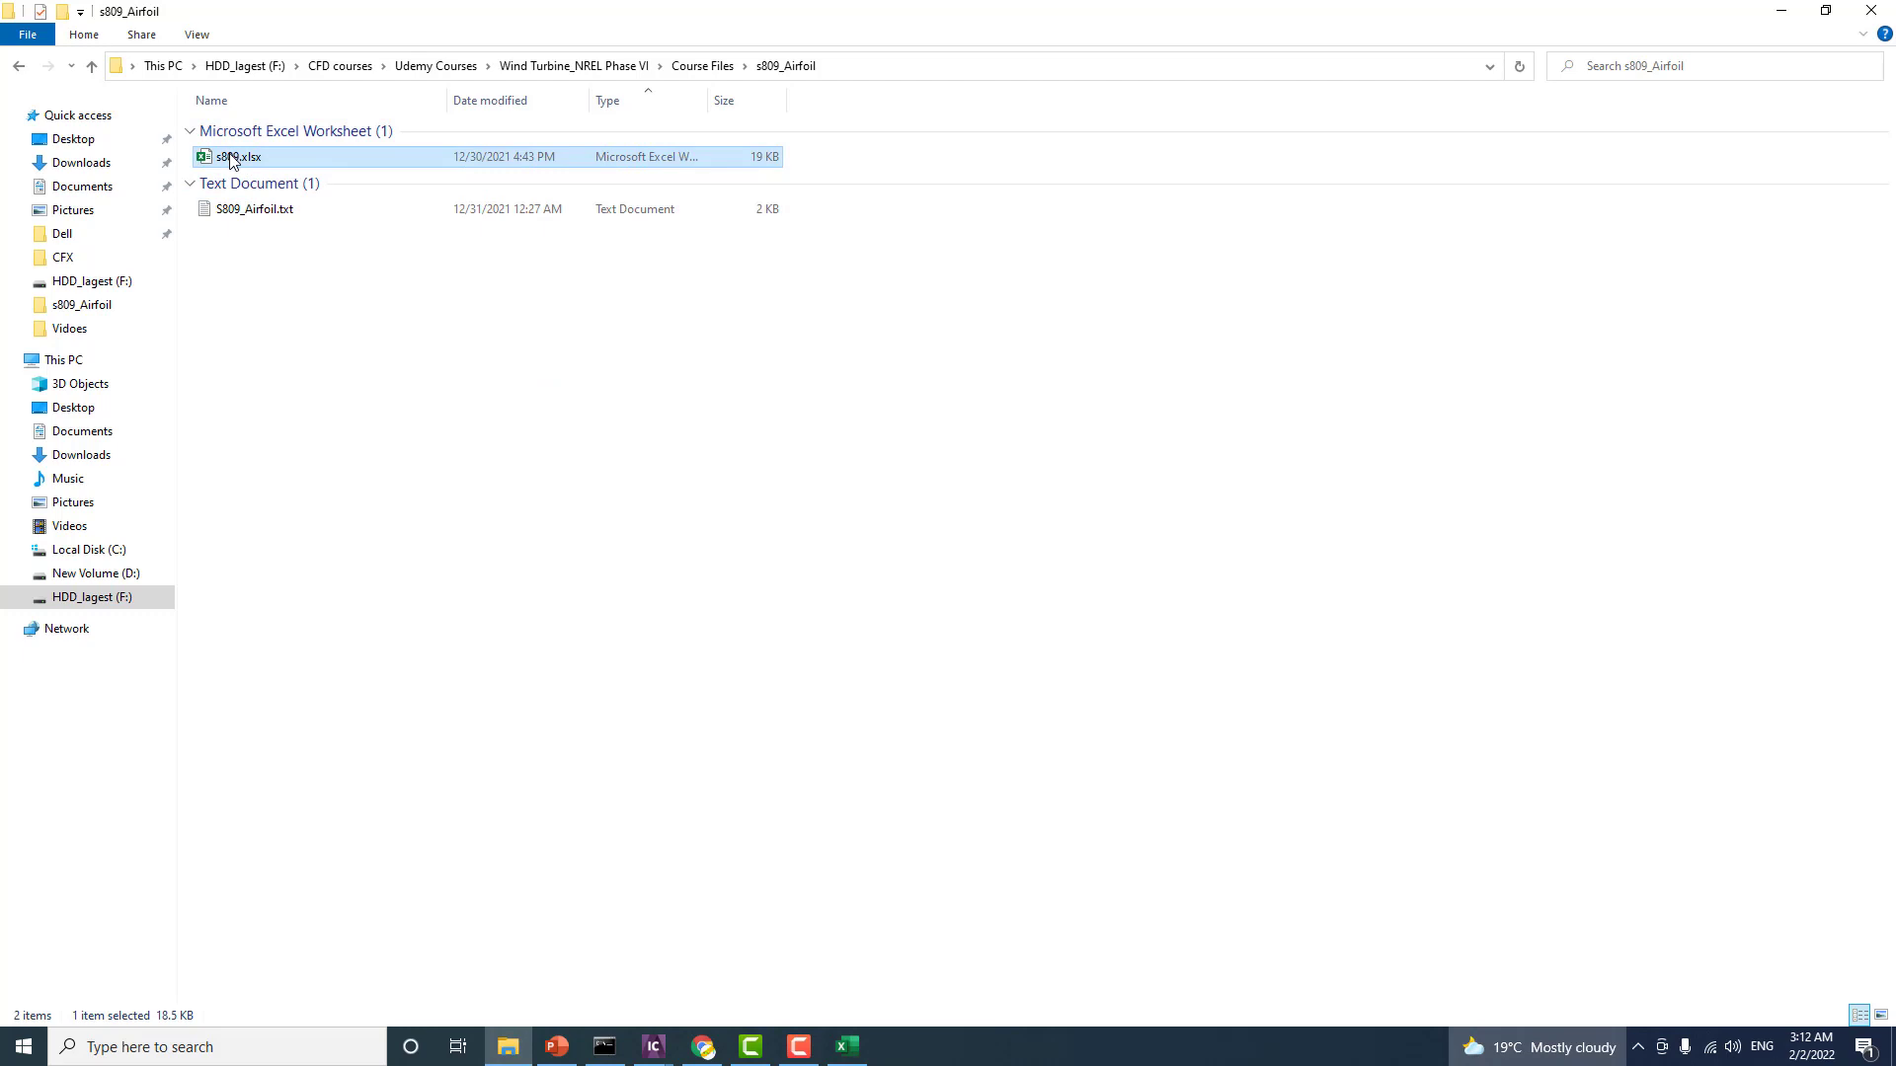
pyautogui.doubleClick(233, 158)
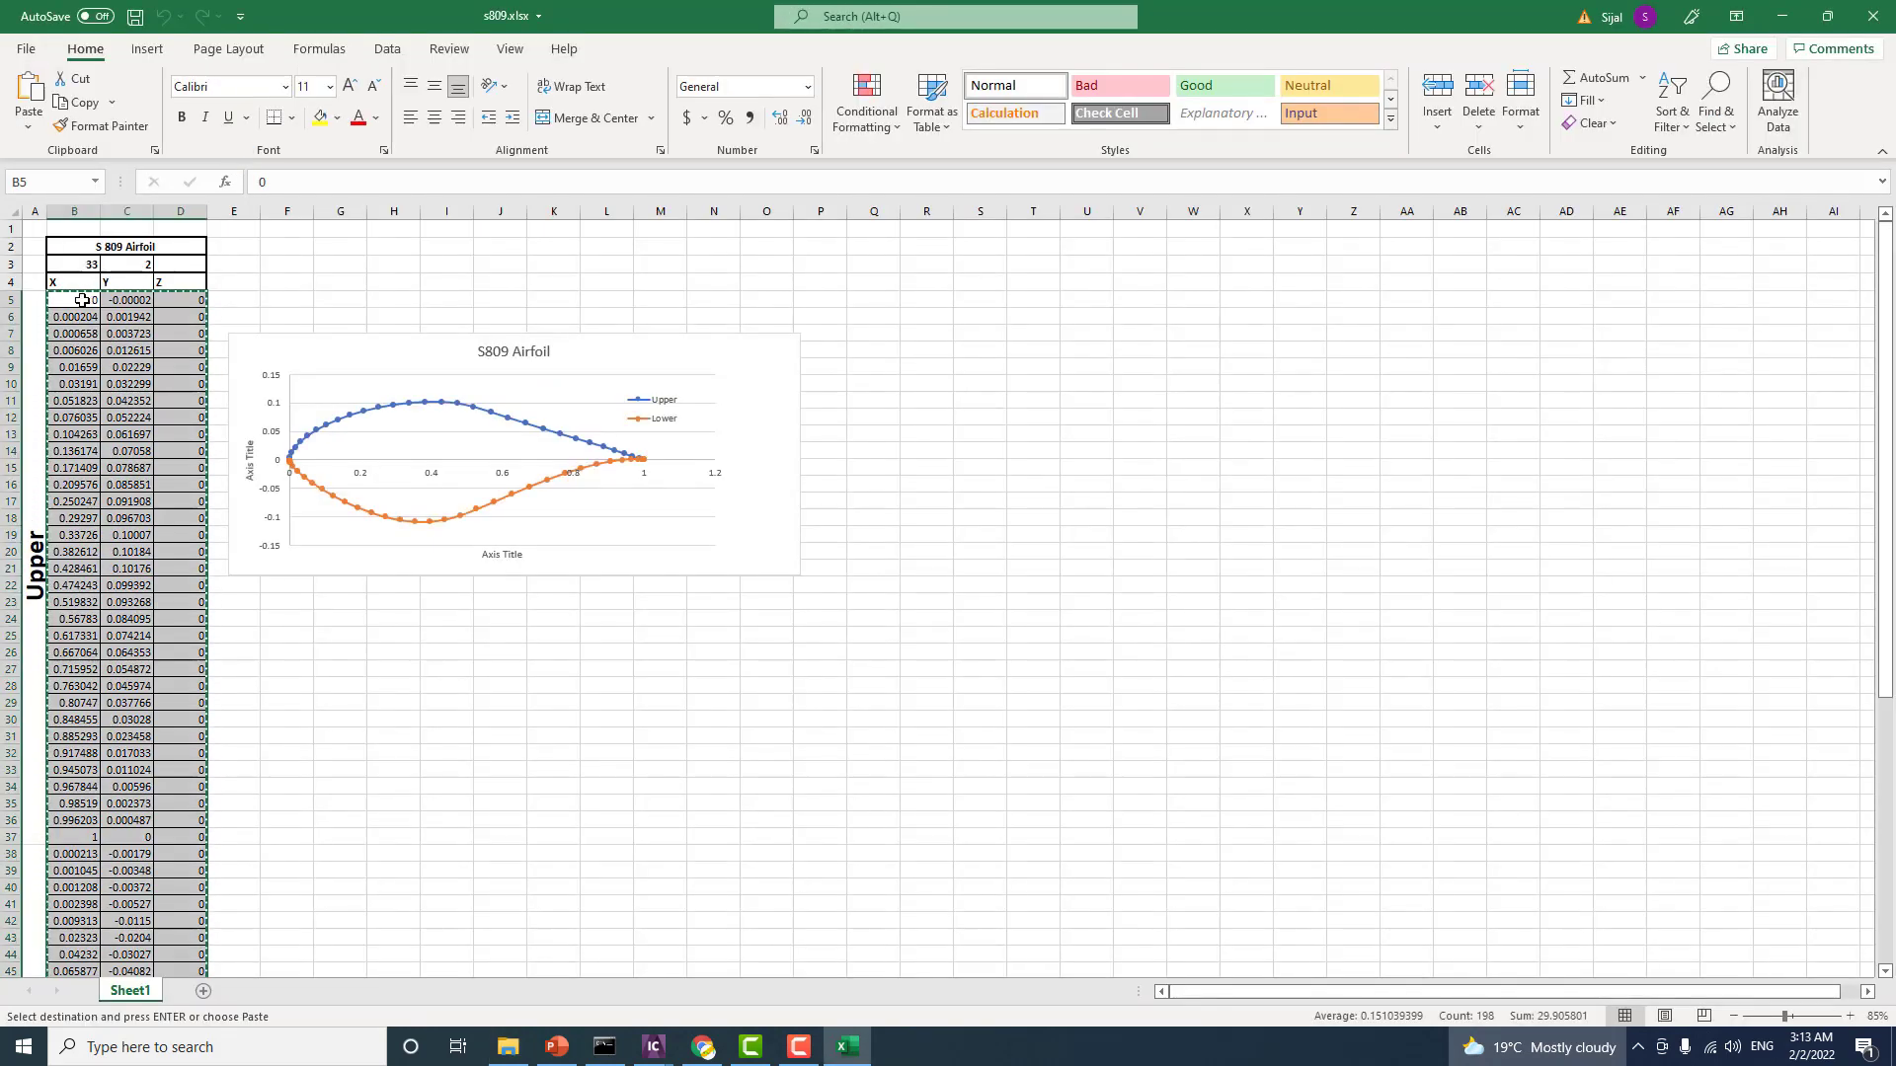
pyautogui.rightClick(82, 300)
pyautogui.click(124, 340)
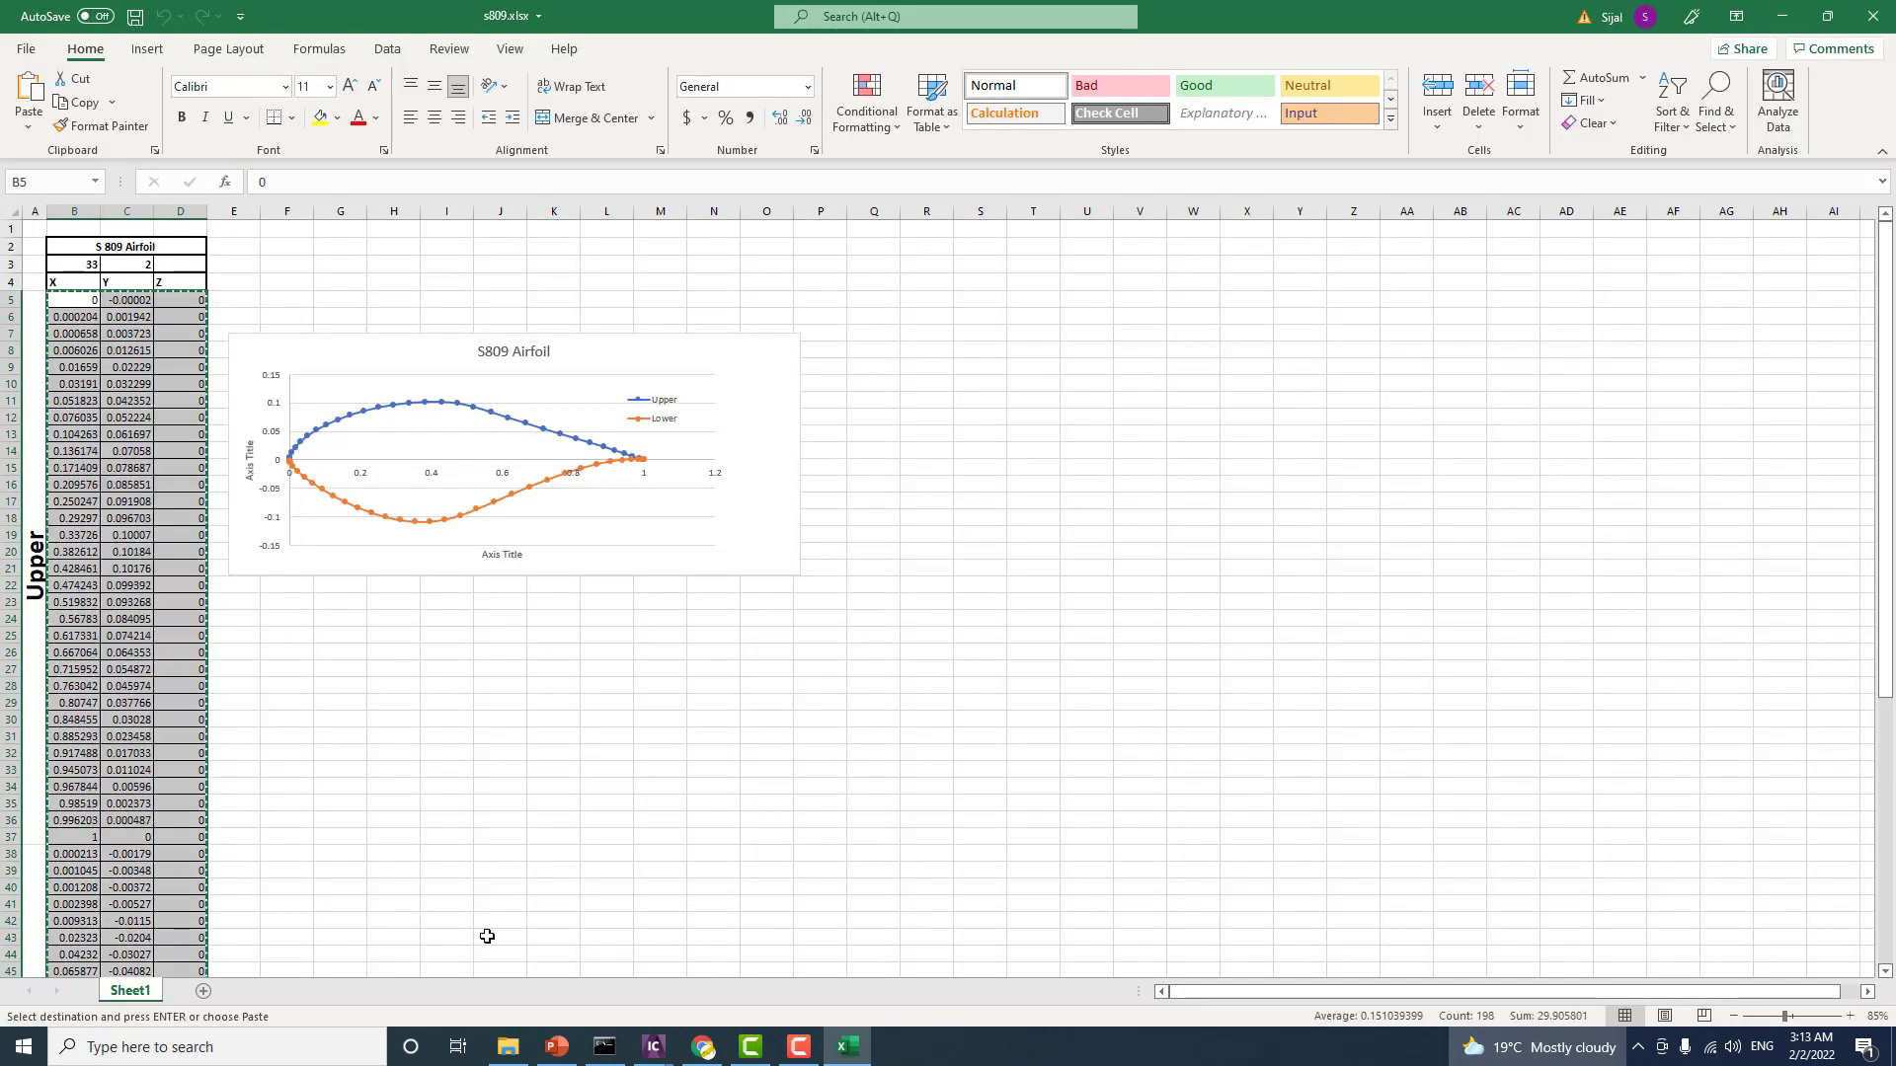
pyautogui.click(501, 1056)
pyautogui.rightClick(402, 584)
# Step: Create a new text document in the folder named 'S809_practive'
pyautogui.moveTo(609, 826)
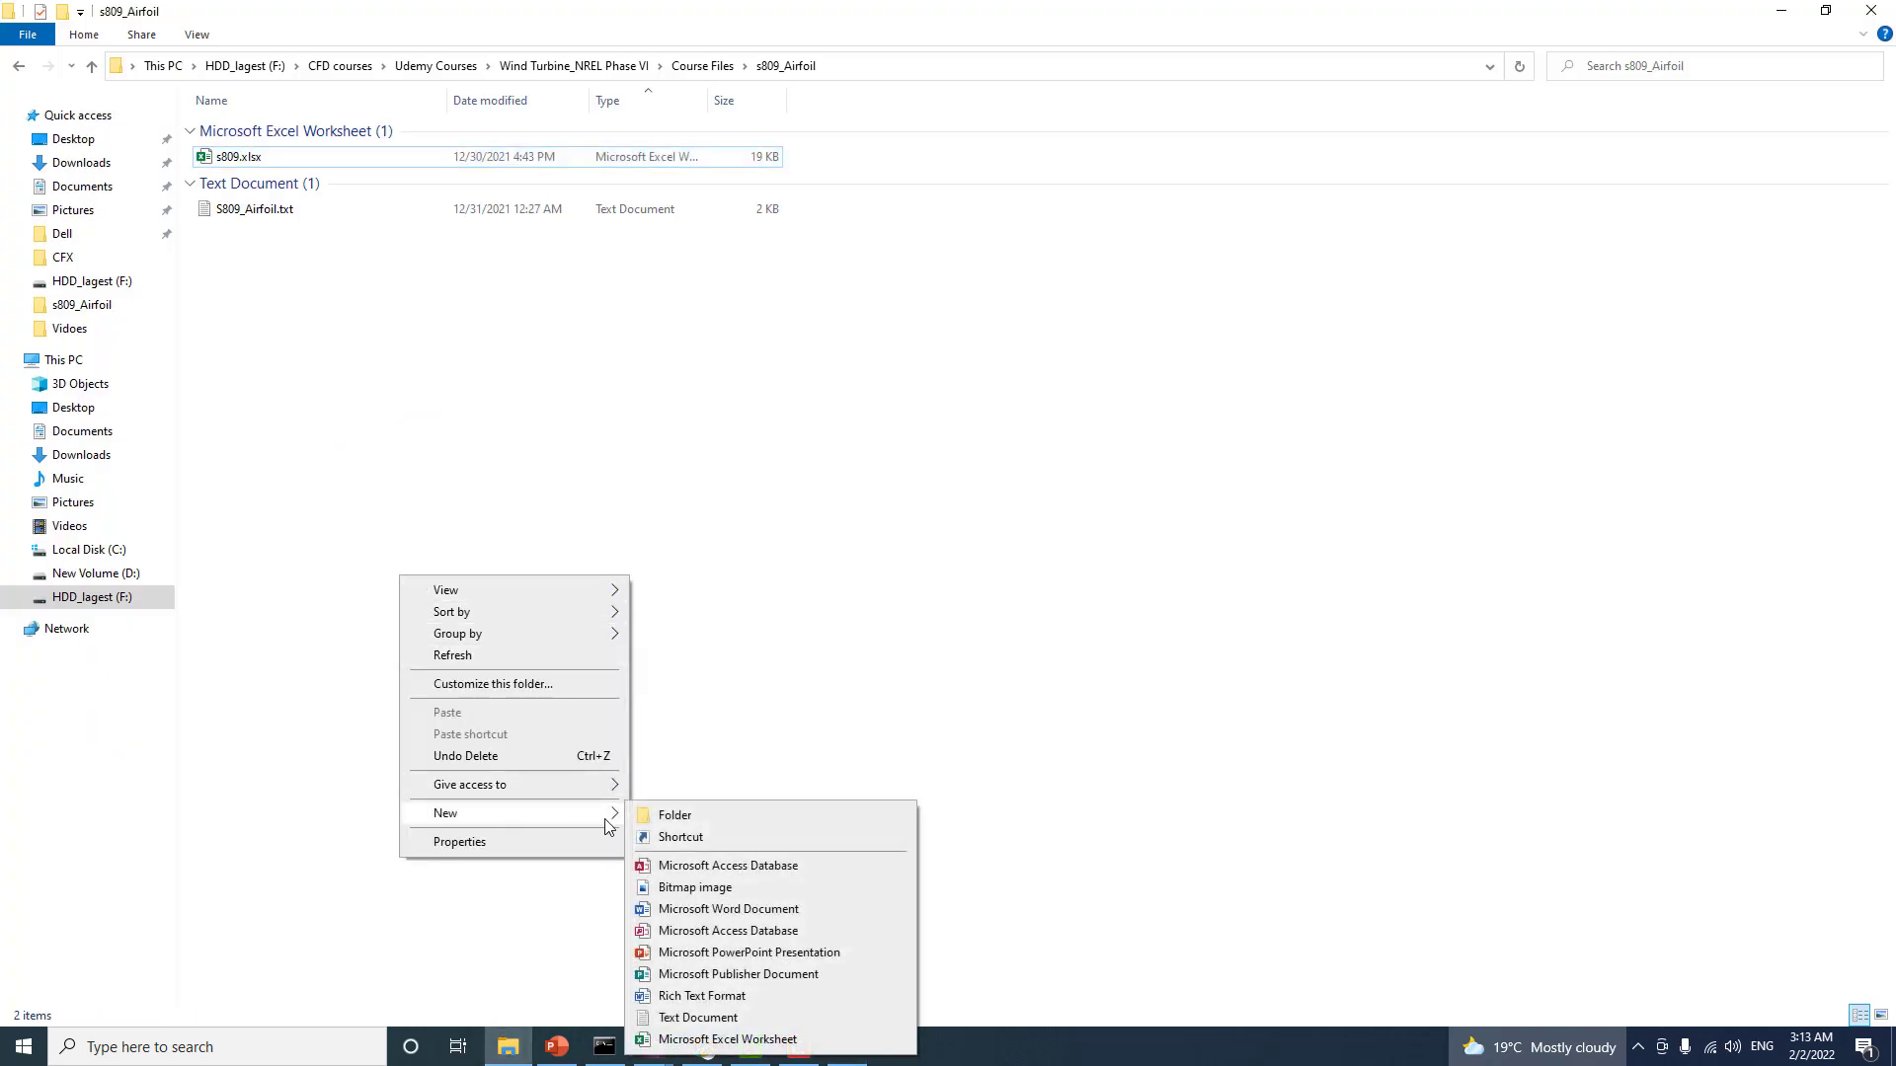
pyautogui.click(683, 1018)
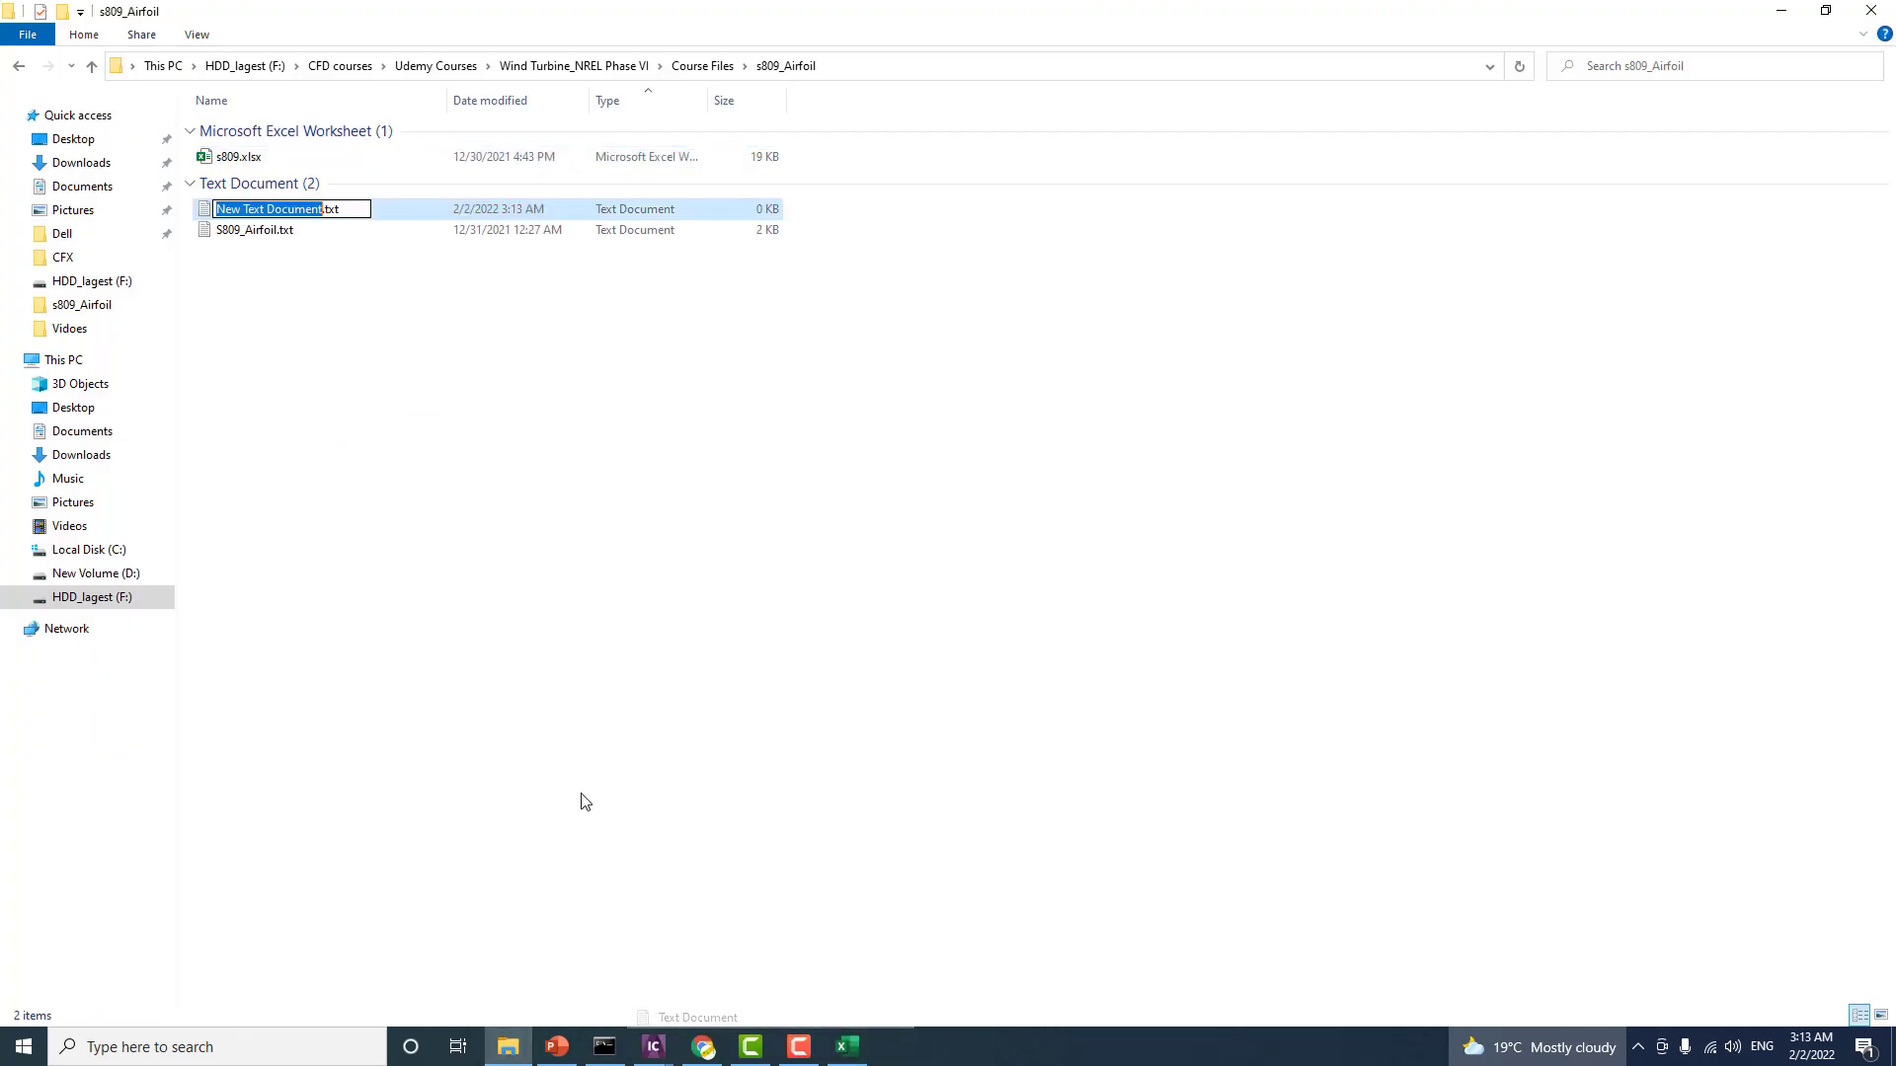
pyautogui.write('S')
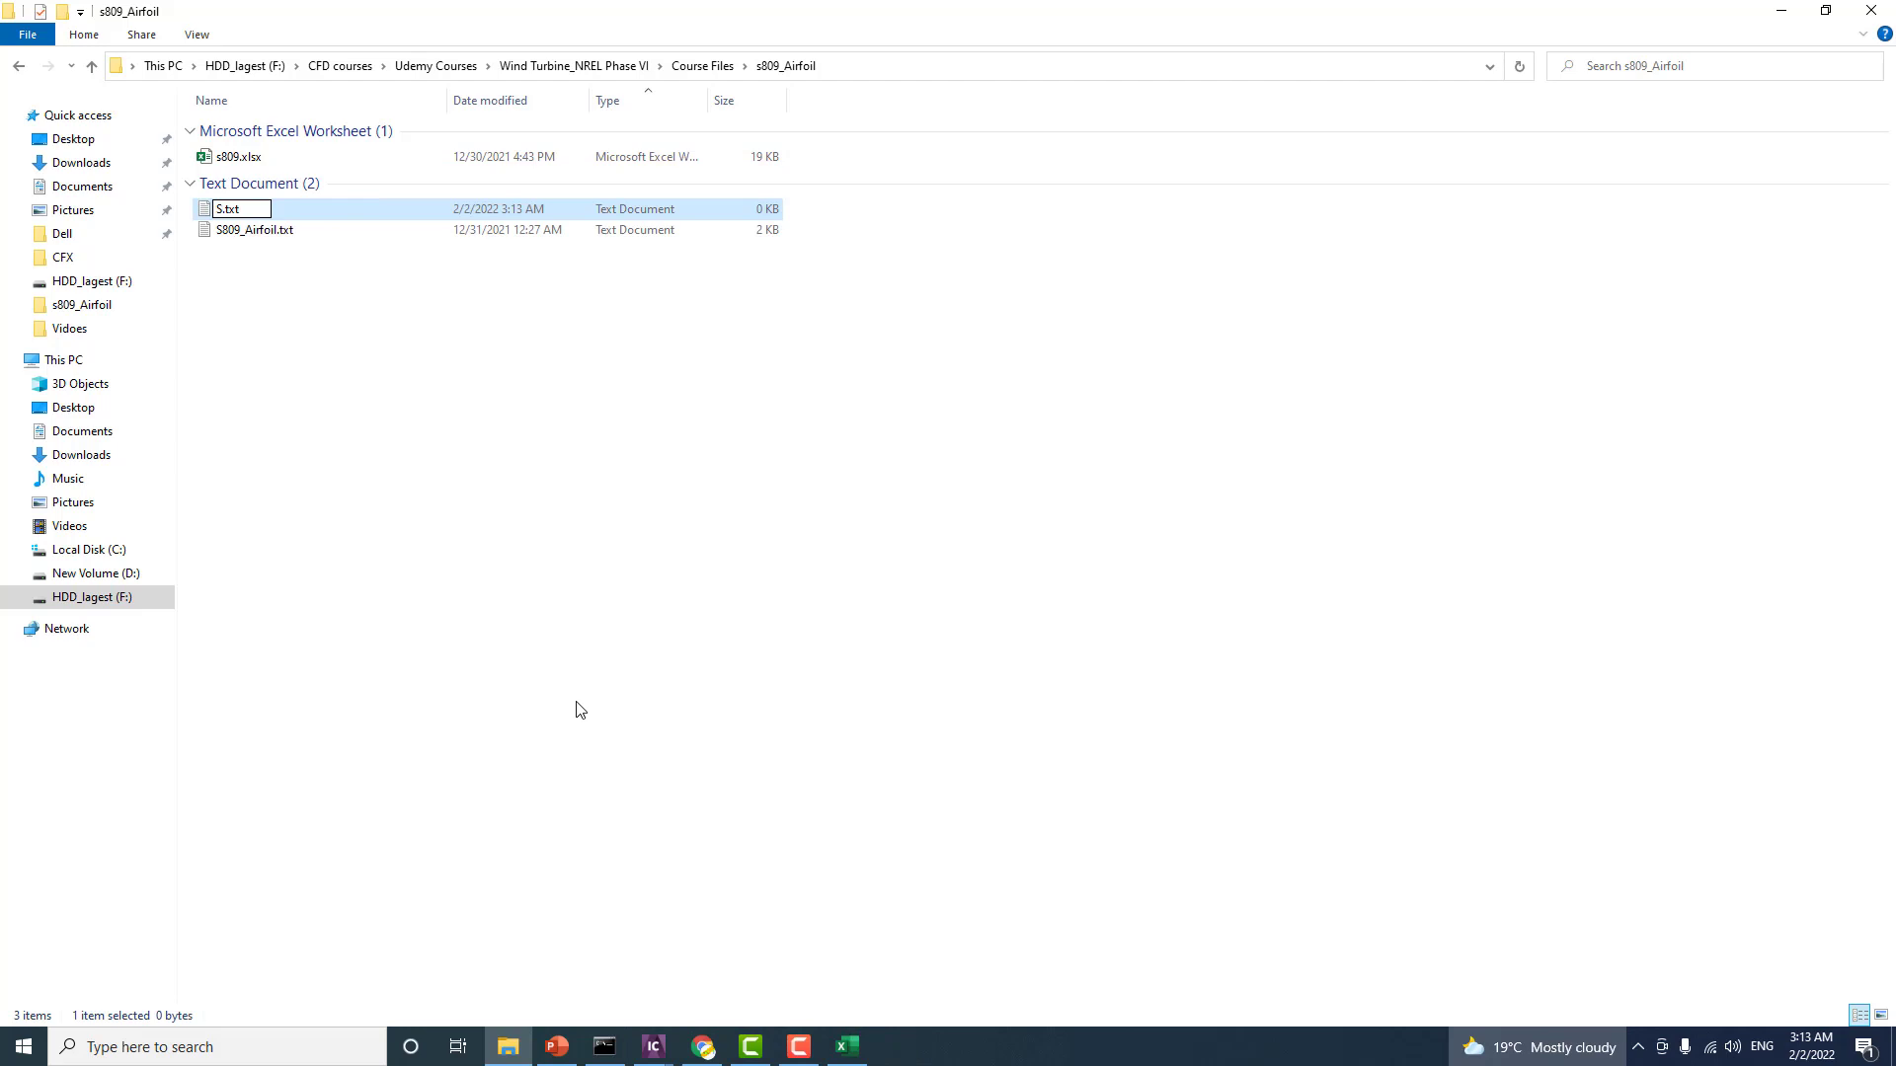
pyautogui.write('809')
pyautogui.write('_')
pyautogui.write('practiv')
pyautogui.write('e')
pyautogui.press('Return')
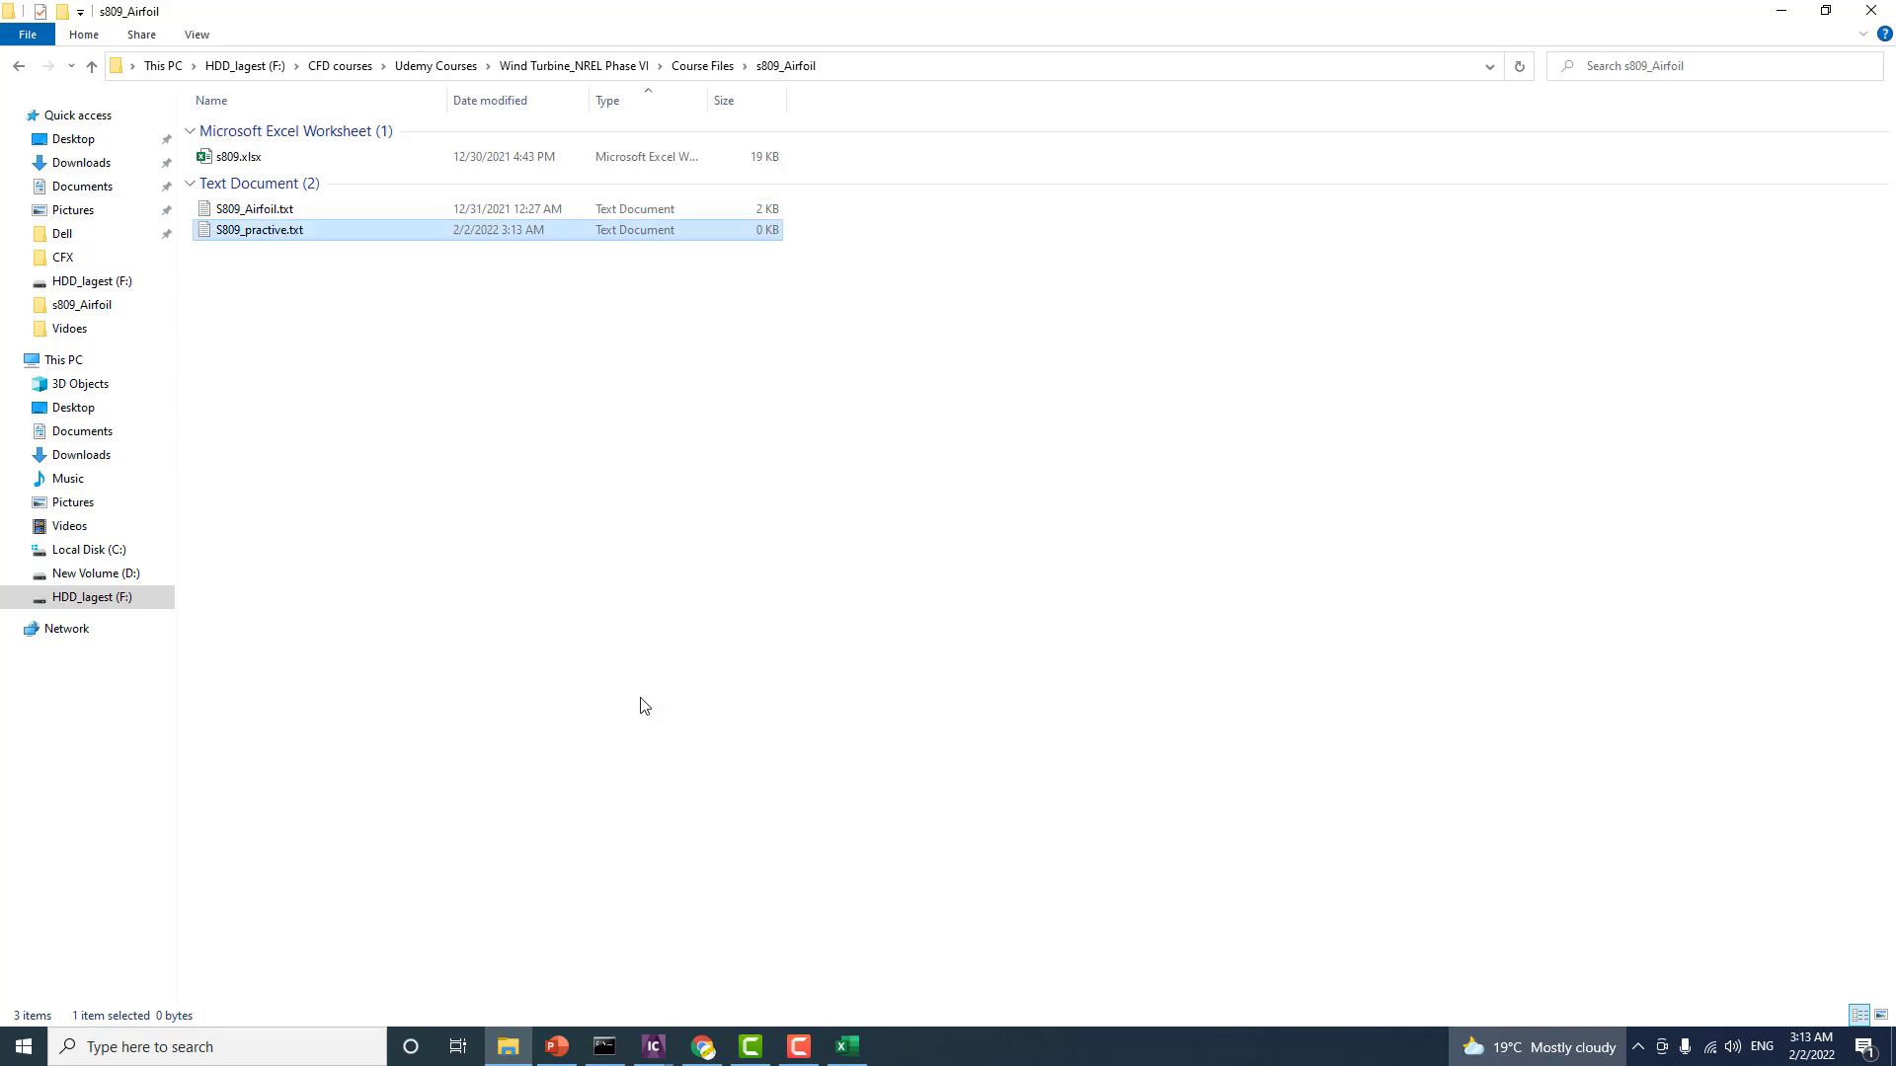
# Step: Paste the airfoil coordinates into S809_practive.txt in Notepad and save it
pyautogui.doubleClick(281, 231)
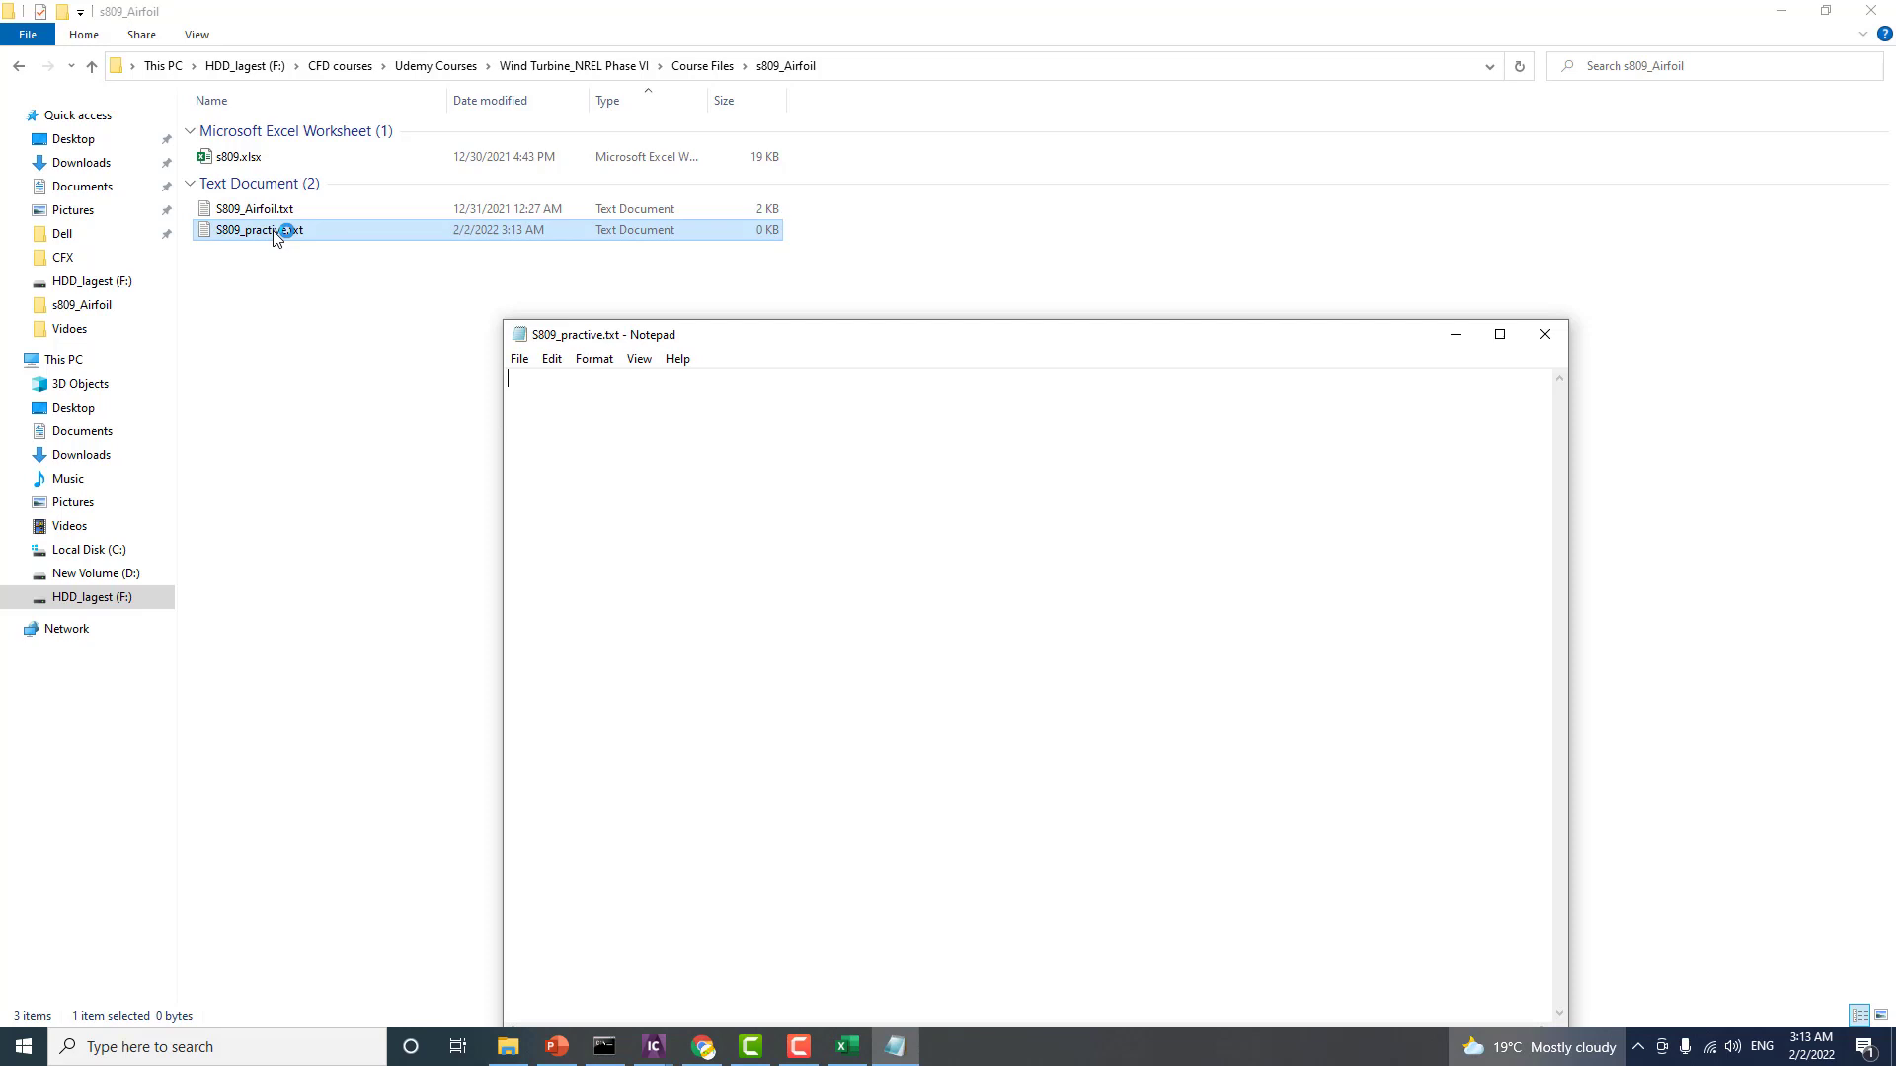
pyautogui.rightClick(548, 407)
pyautogui.click(592, 491)
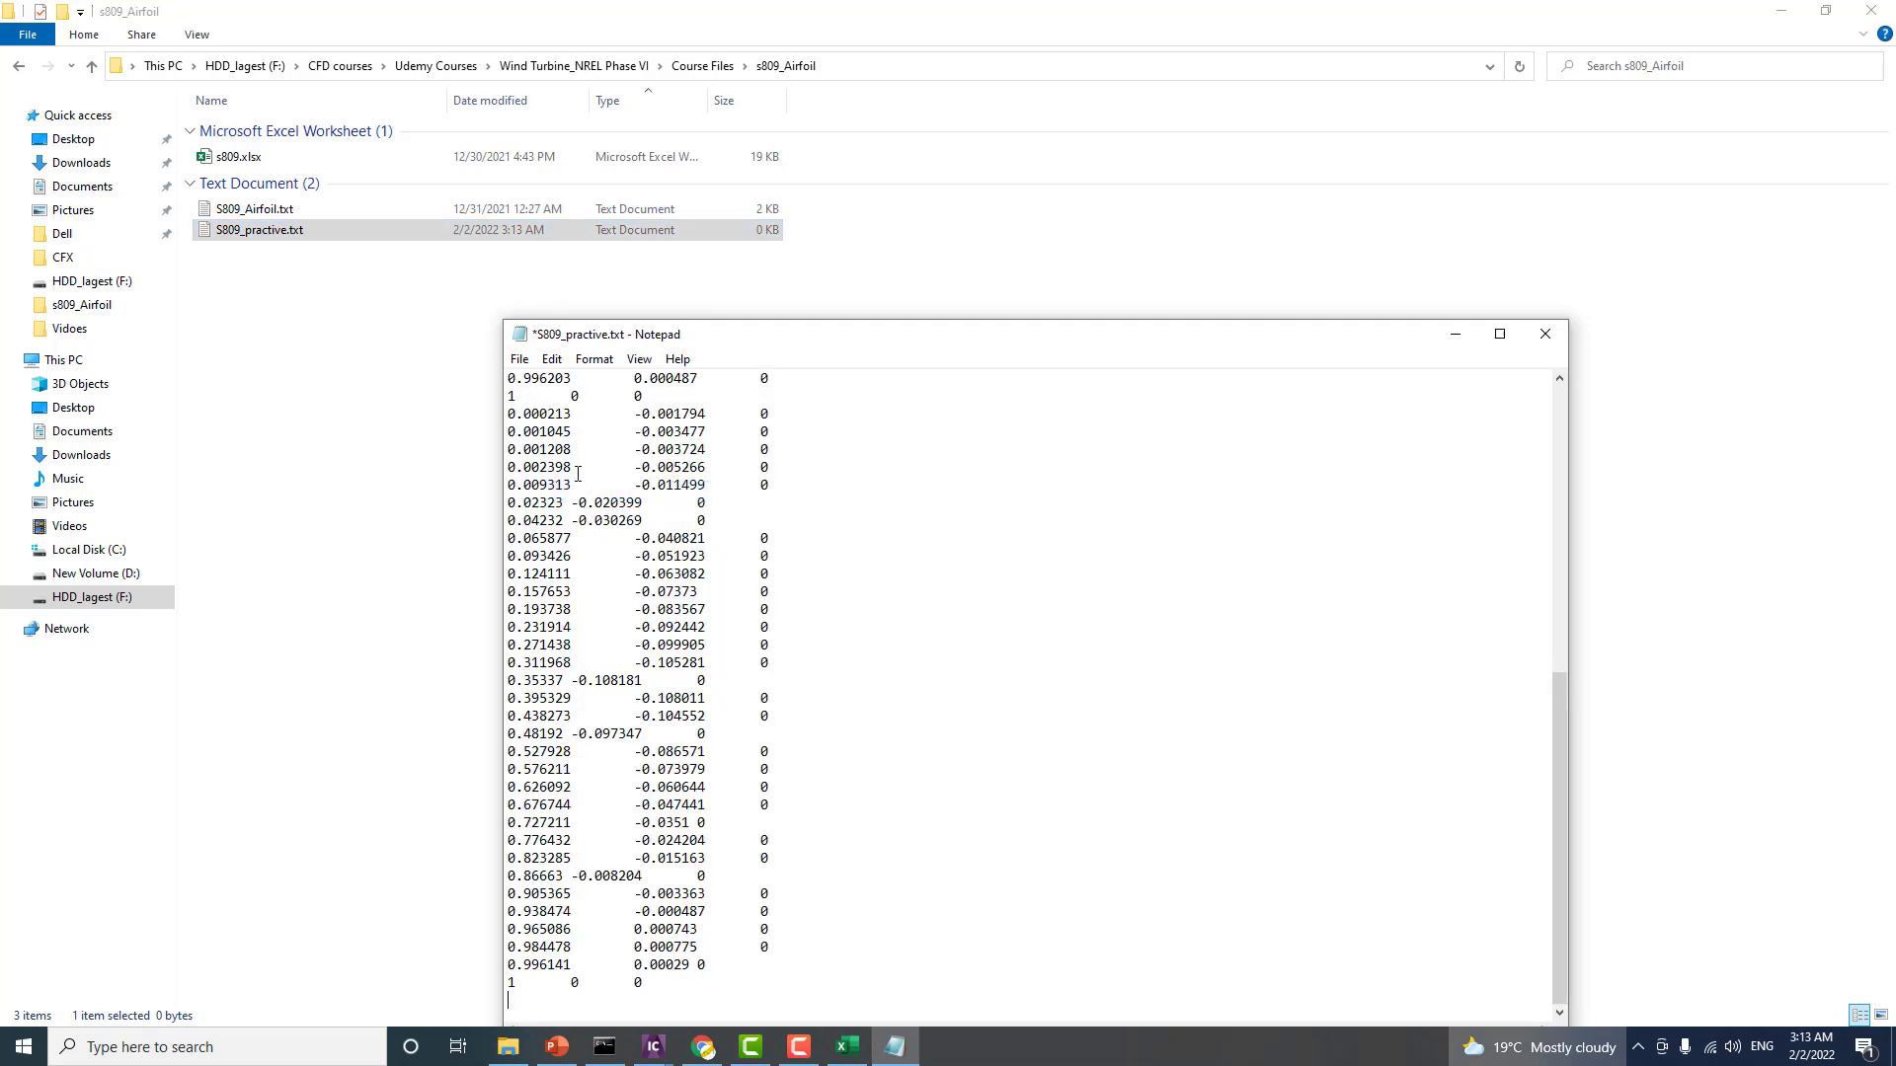
pyautogui.scroll(10, 561, 427)
pyautogui.click(518, 359)
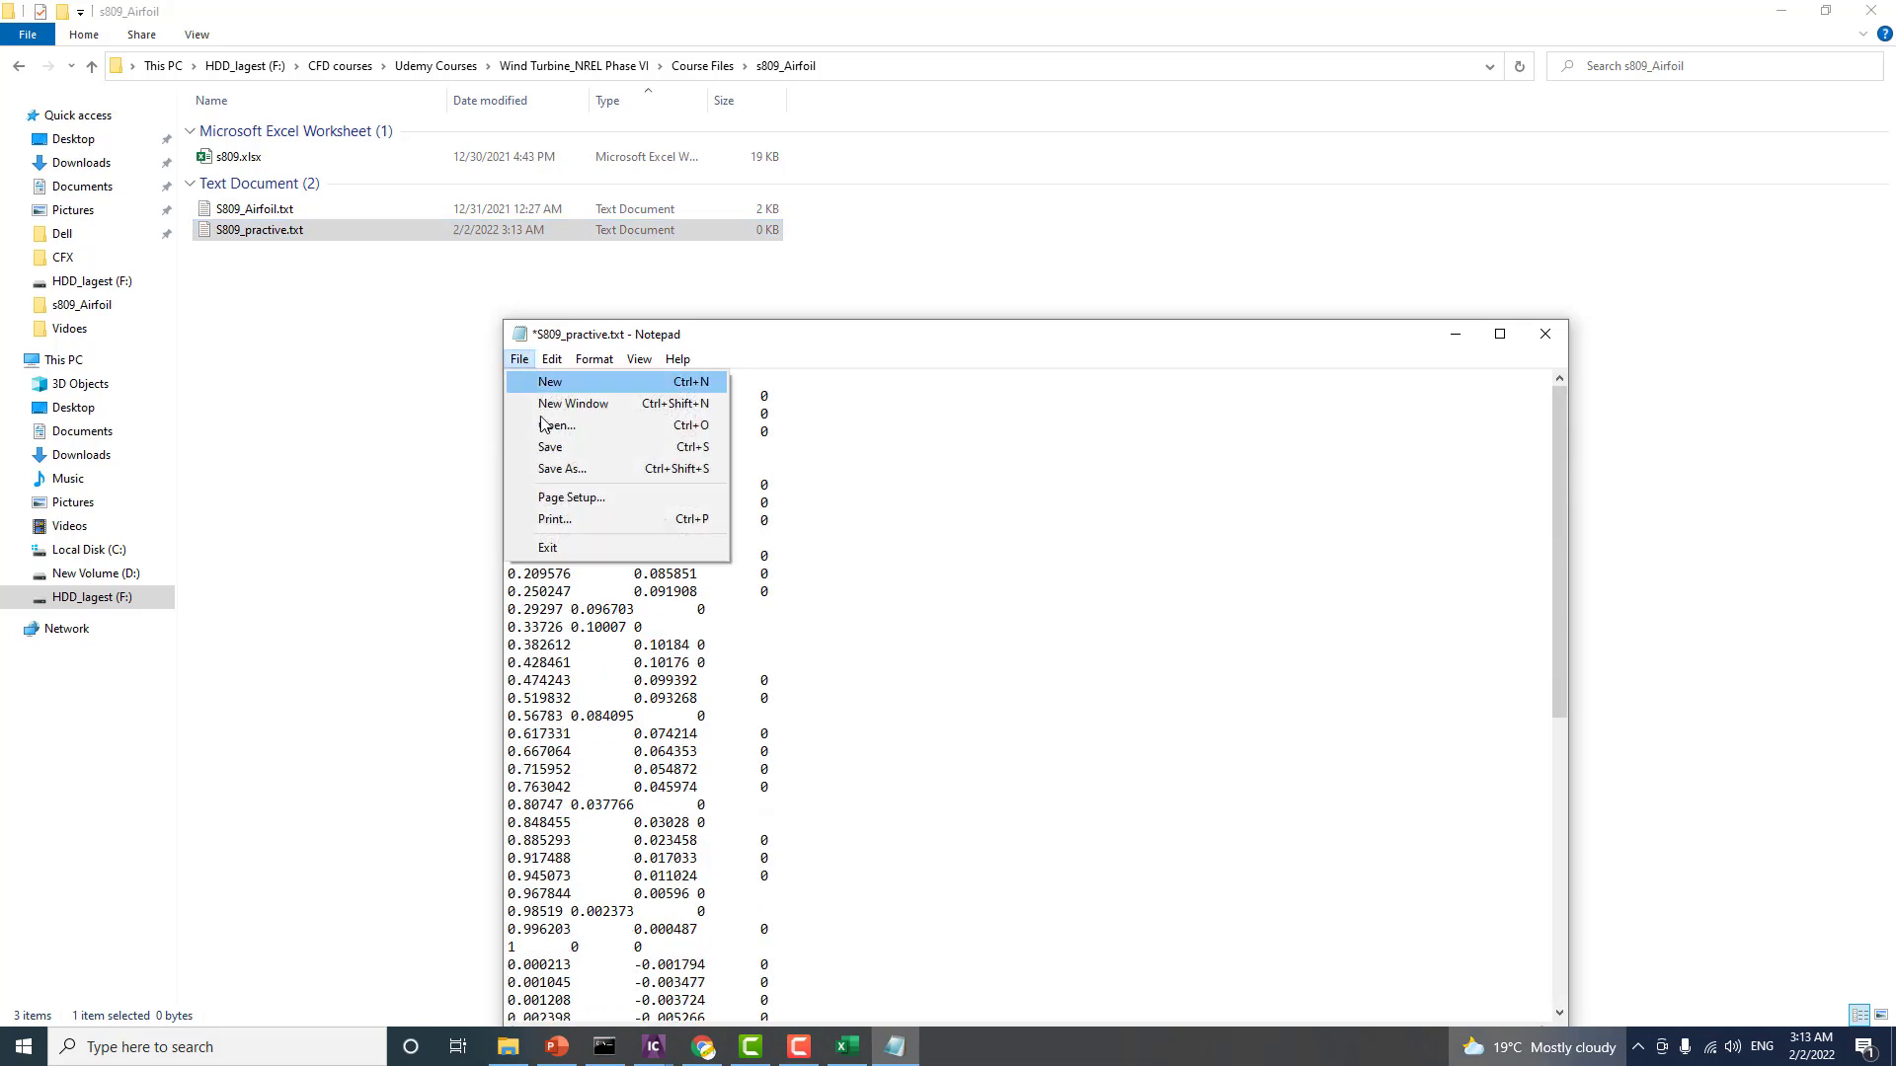
pyautogui.click(562, 444)
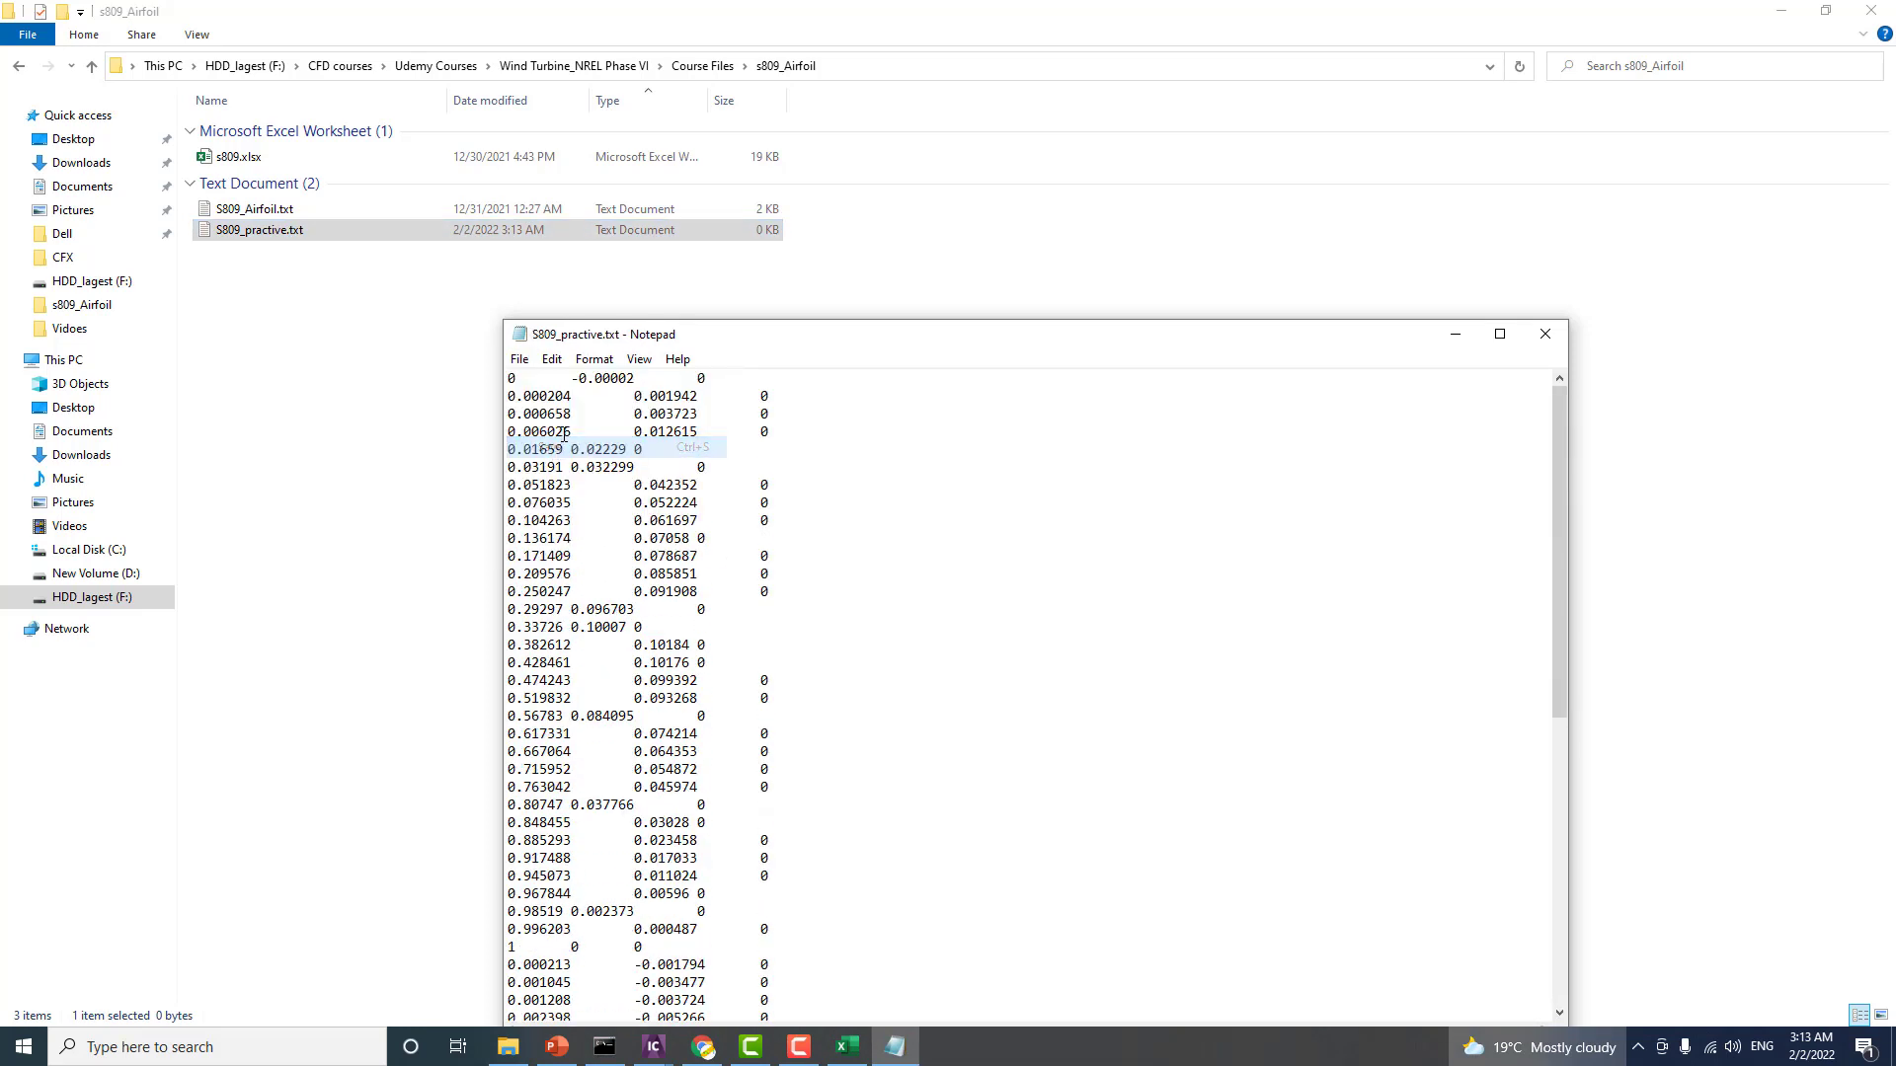
pyautogui.click(1545, 334)
# Step: Rename the file to S809_practice.txt, fixing the typo
pyautogui.rightClick(222, 240)
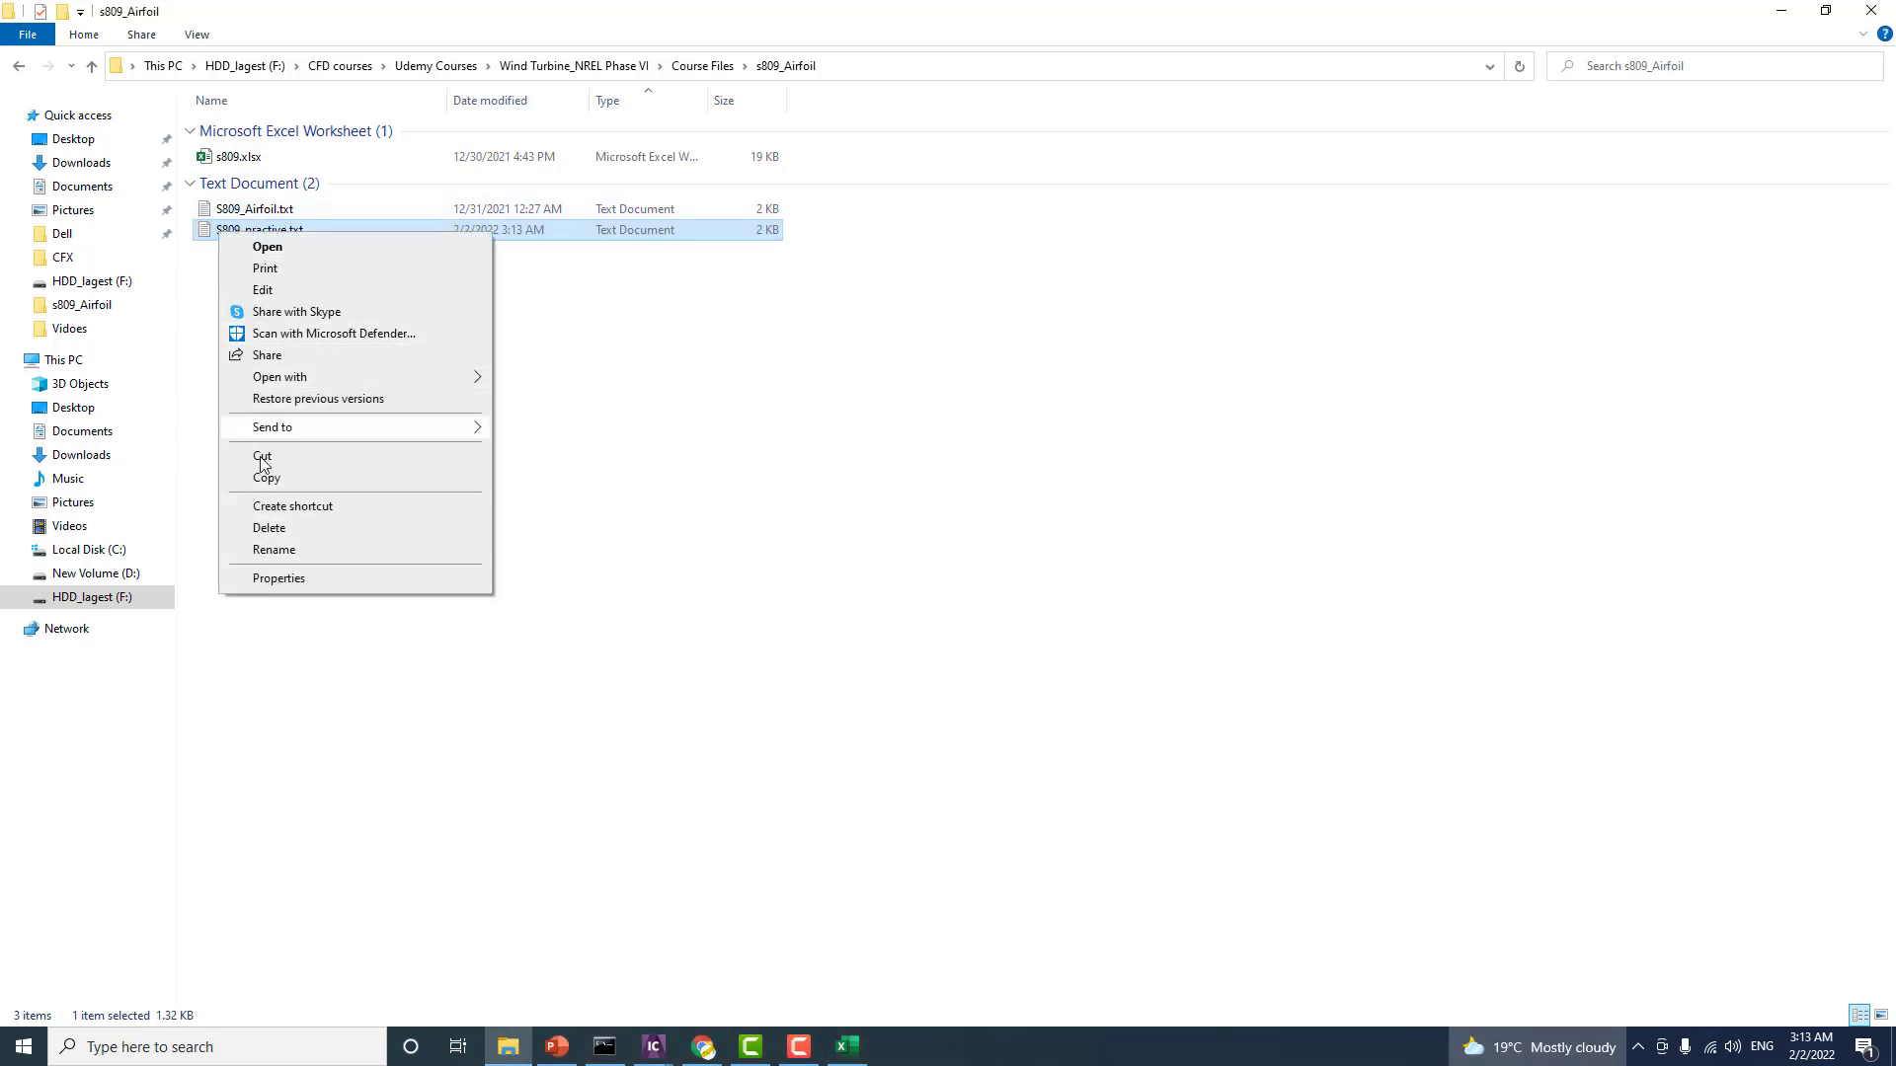
pyautogui.click(271, 548)
pyautogui.click(267, 231)
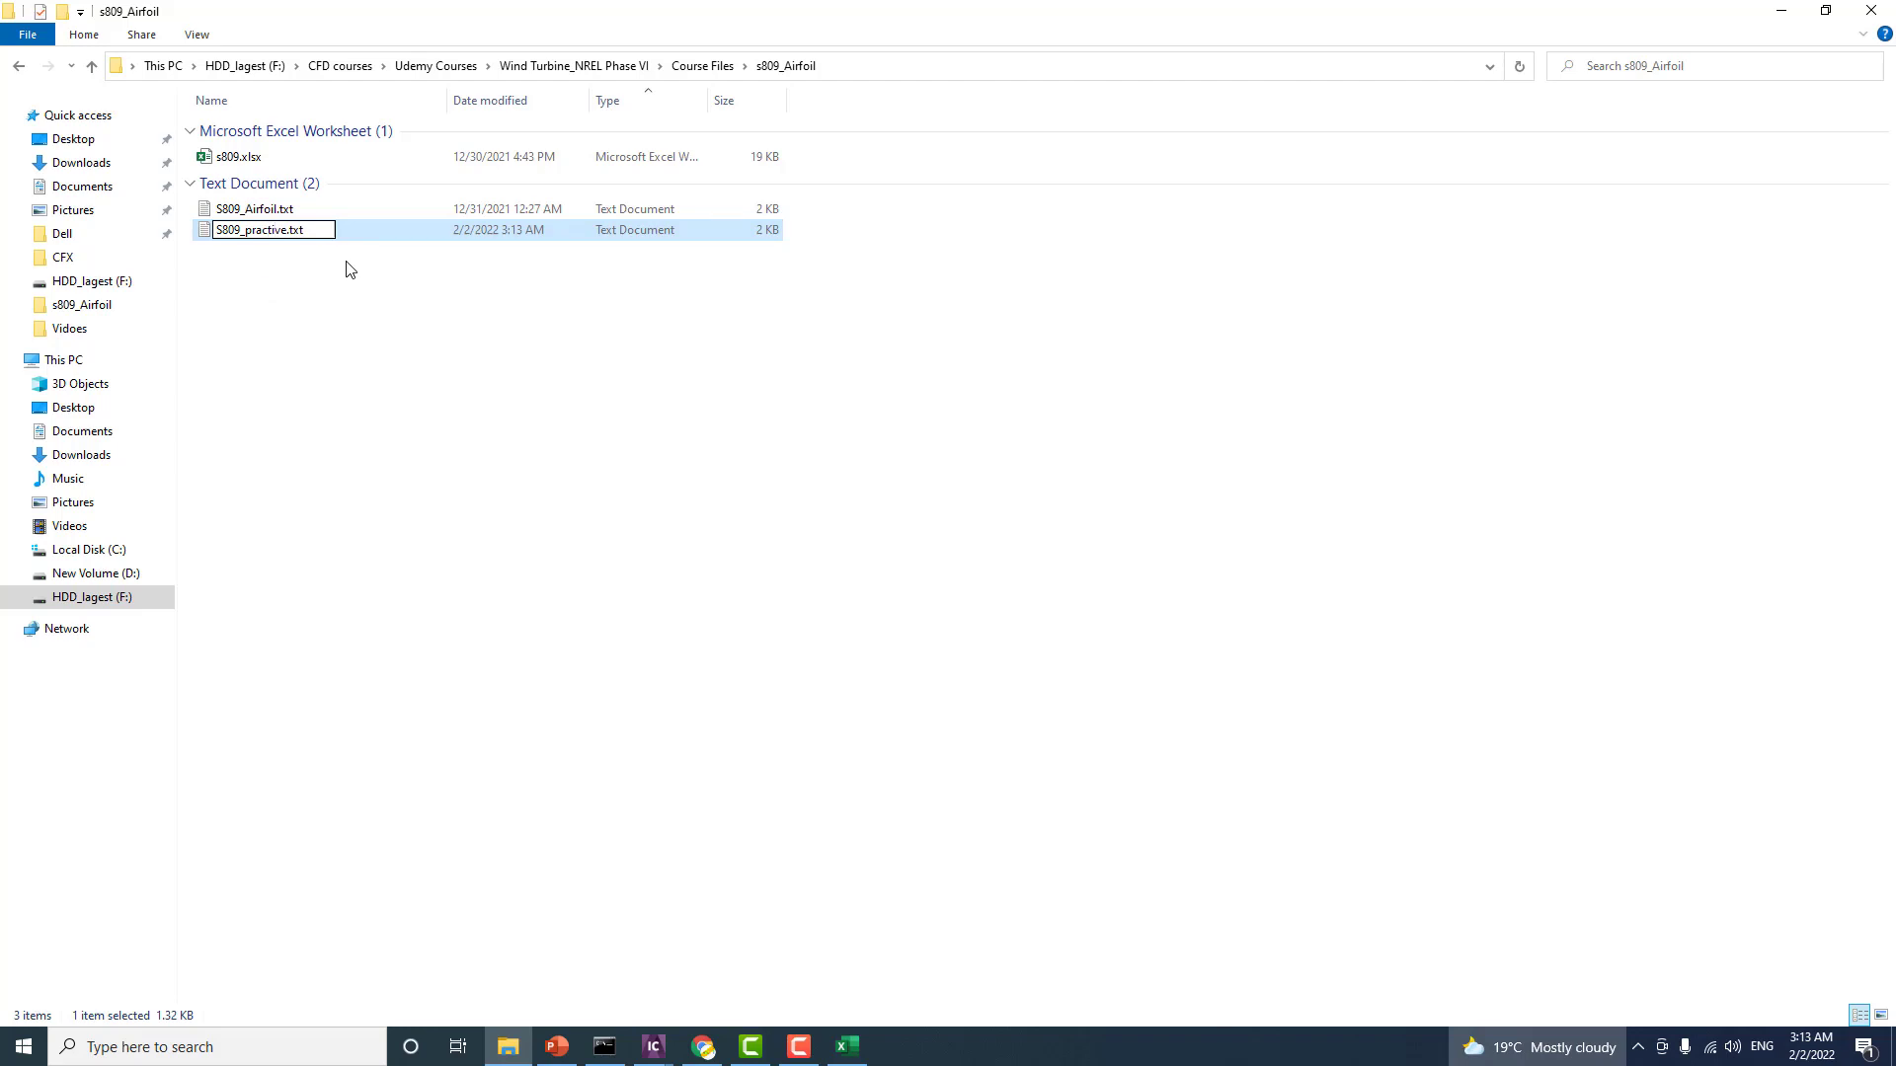
pyautogui.press('BackSpace')
pyautogui.write('c')
pyautogui.press('Return')
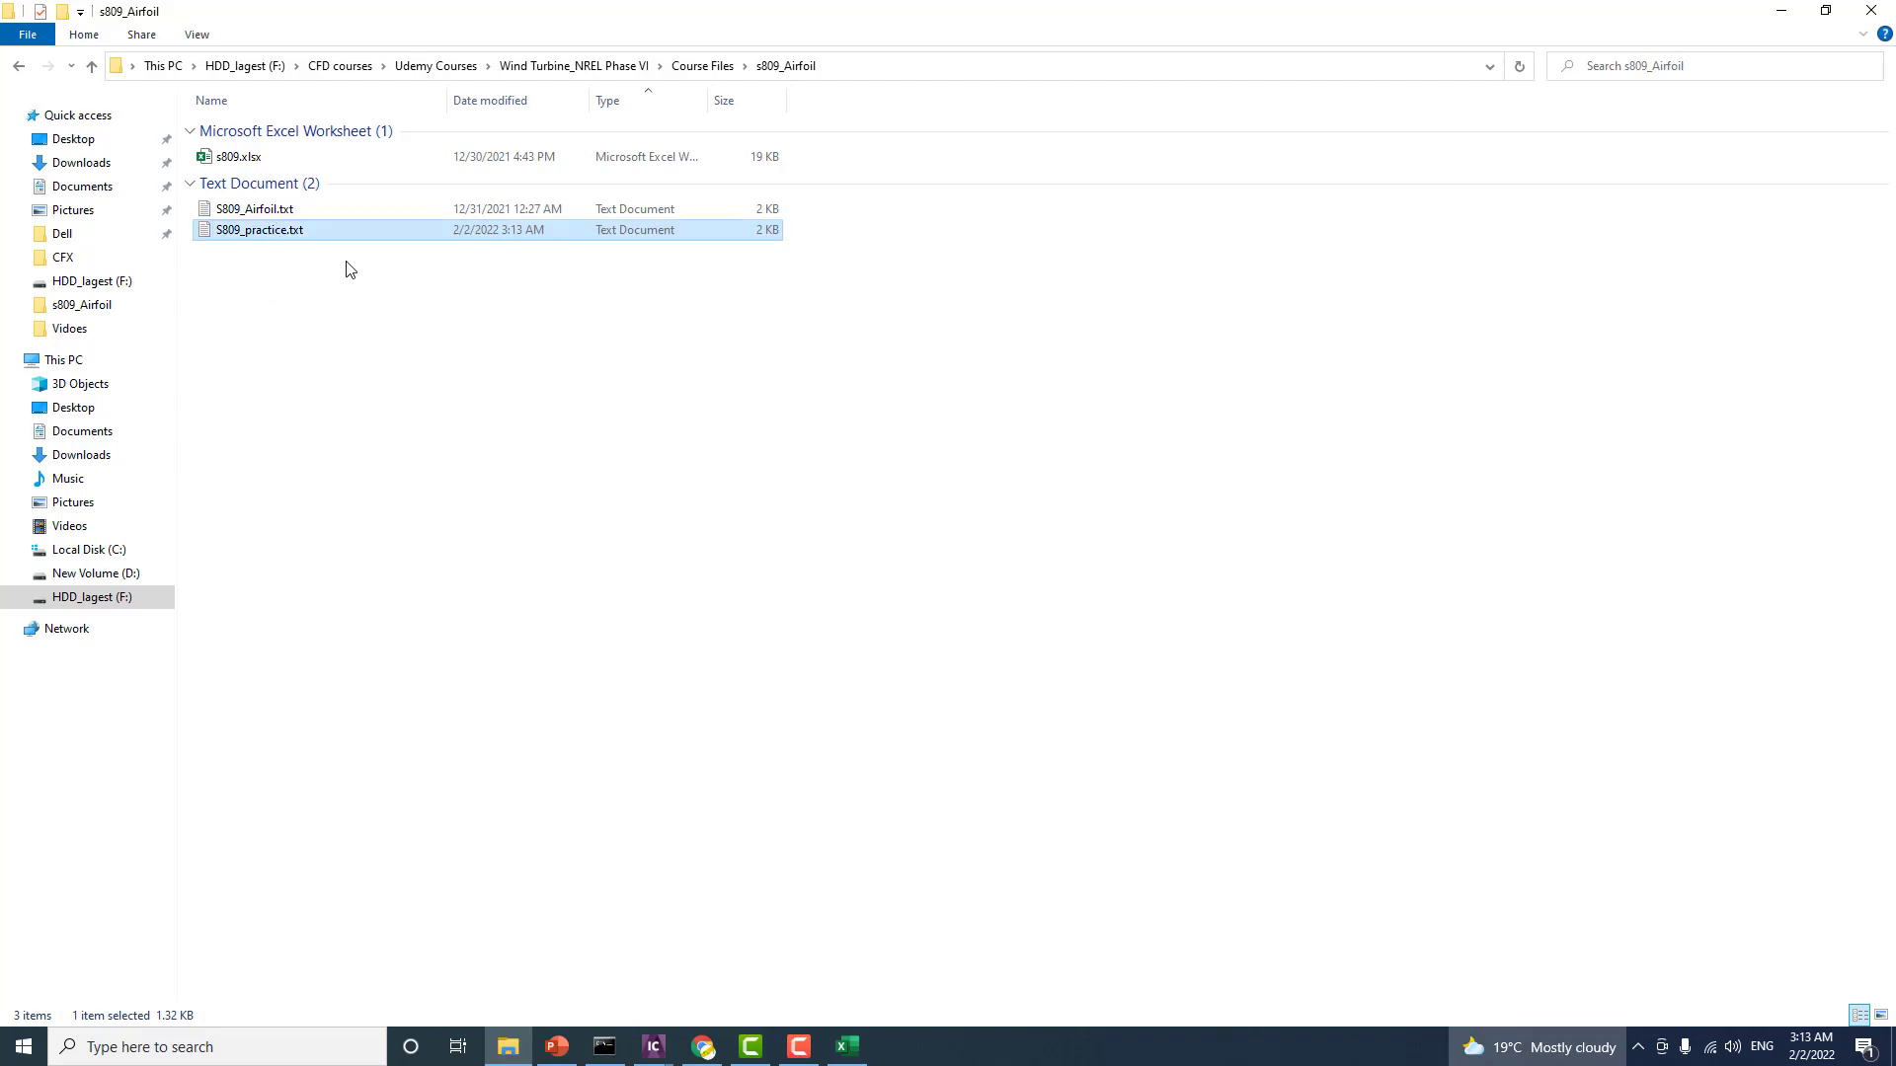
# Step: Copy S809_practice.txt into the root of HDD_lagest (F:)
pyautogui.rightClick(266, 232)
pyautogui.click(316, 476)
pyautogui.click(91, 598)
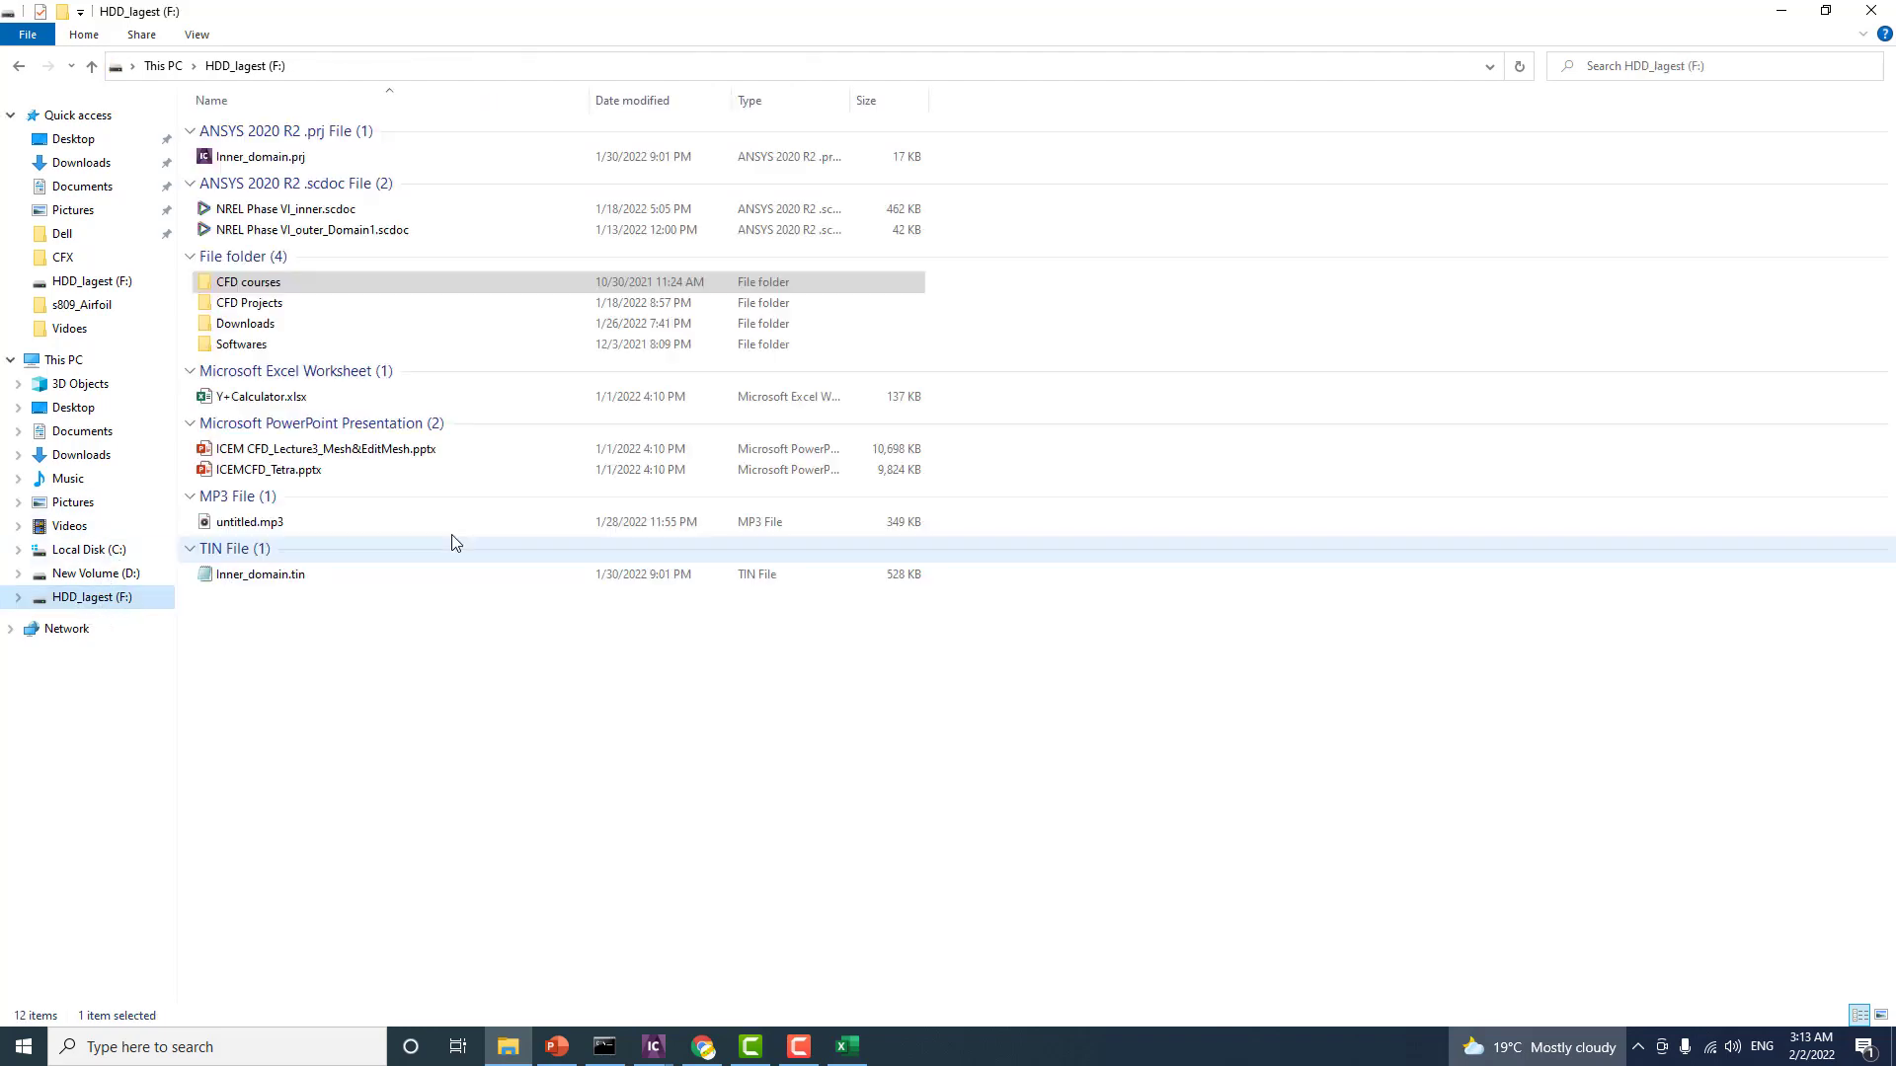
pyautogui.rightClick(1021, 656)
pyautogui.click(1064, 783)
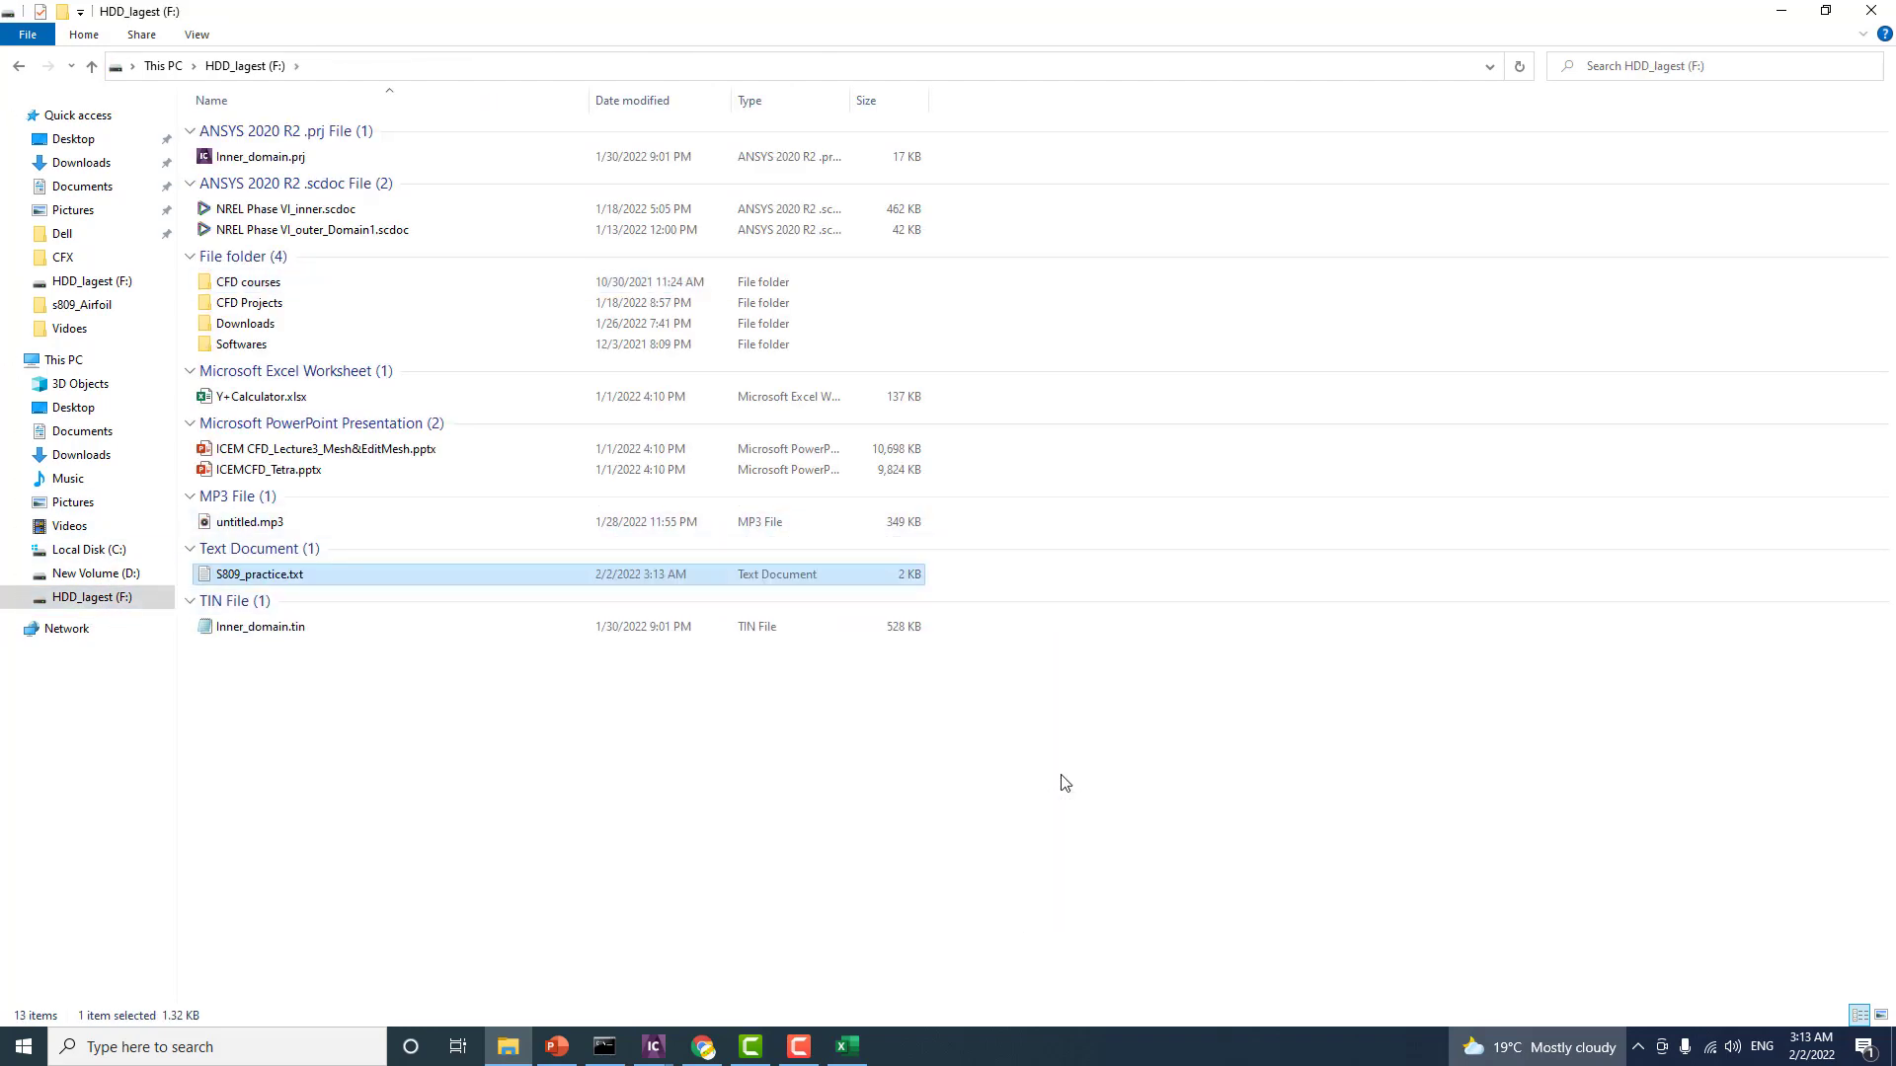
pyautogui.click(1062, 781)
# Step: Search Windows for 'solid' and launch SOLIDWORKS 2020
pyautogui.hotkey('alt', 'Tab')
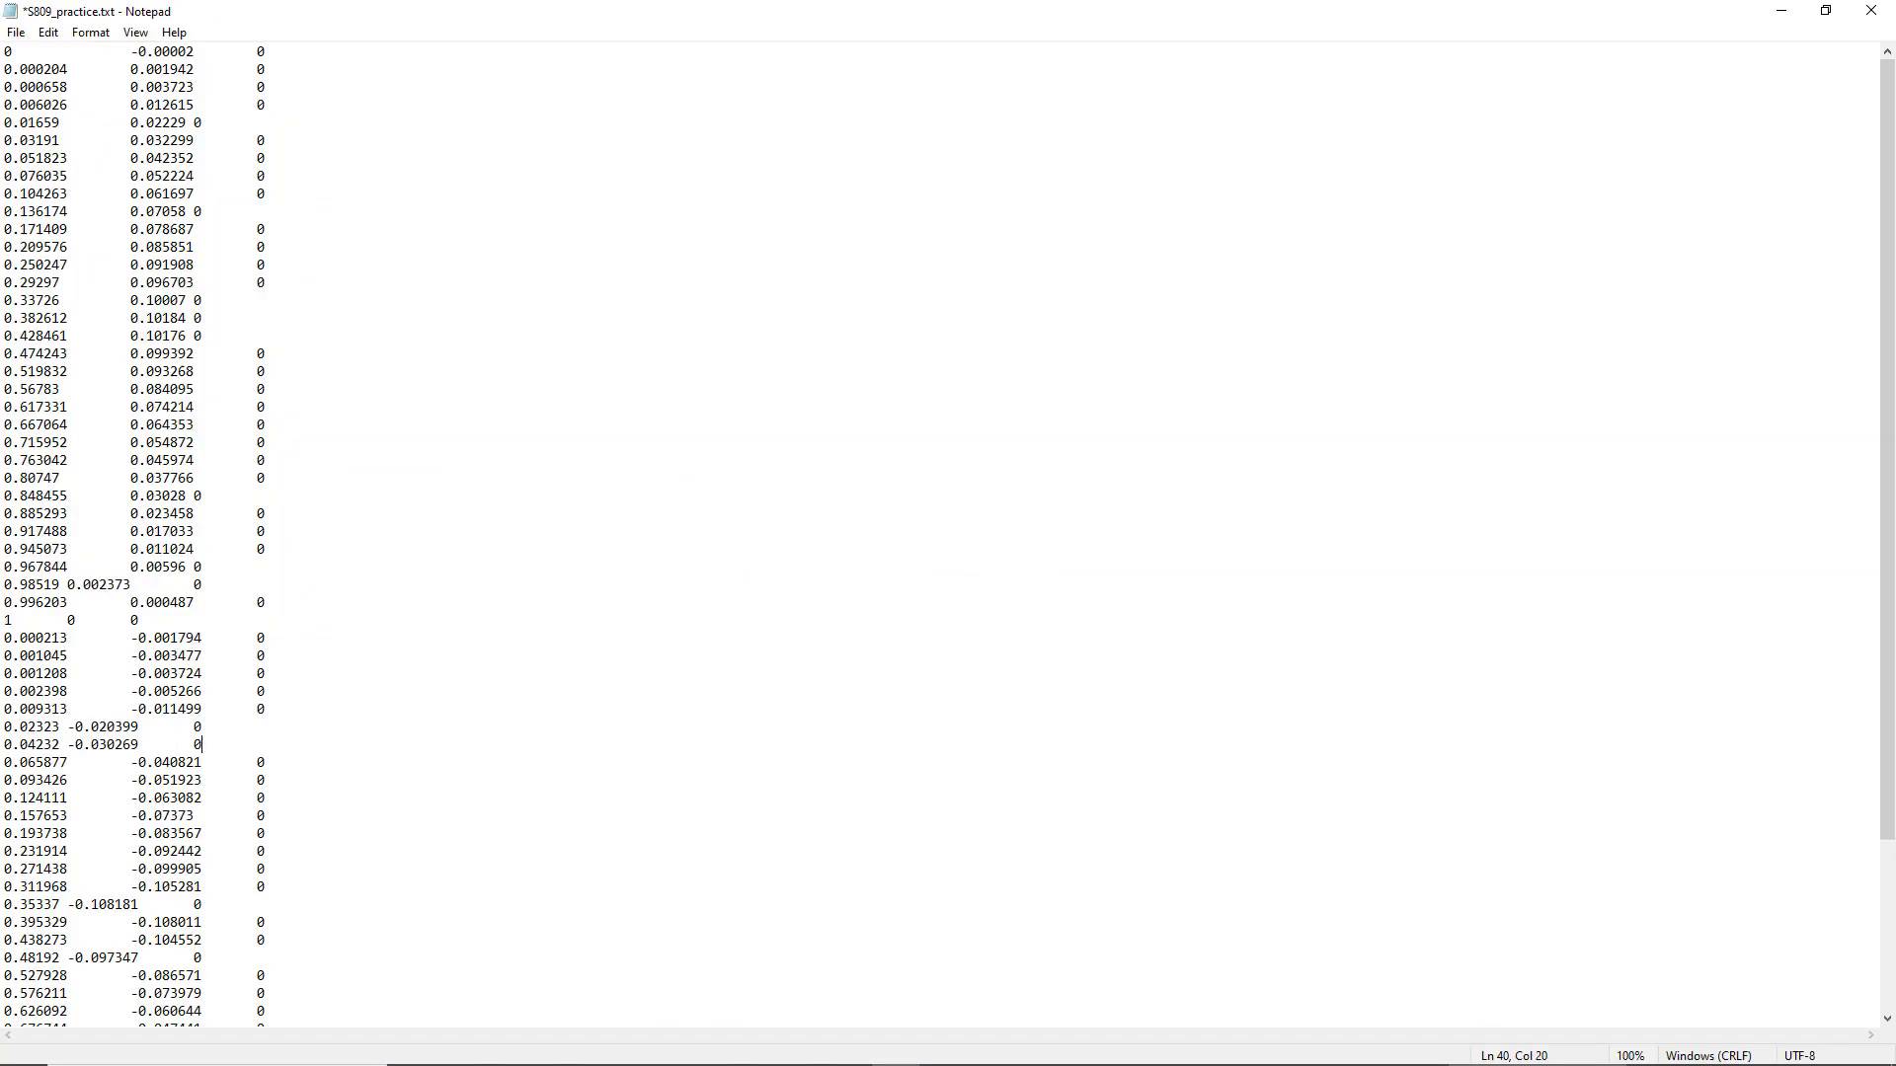
pyautogui.click(329, 1048)
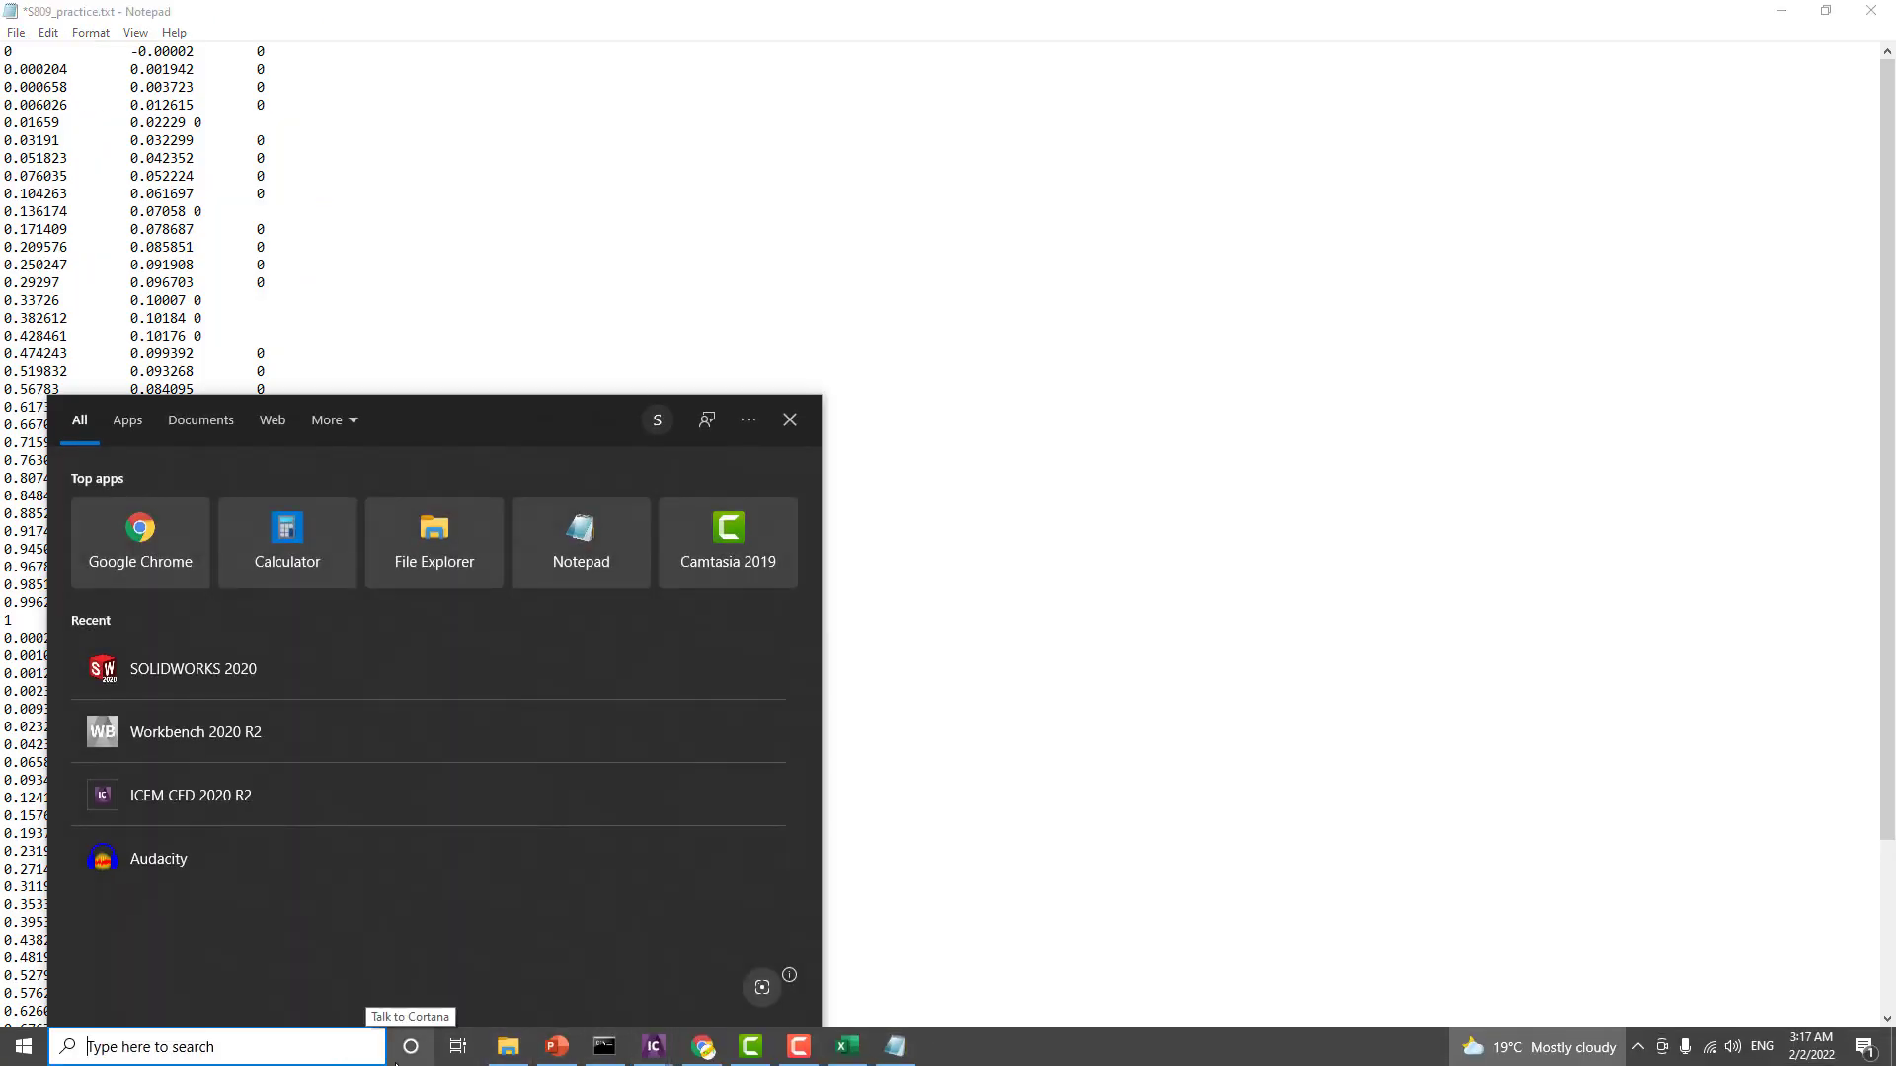
pyautogui.write('solid')
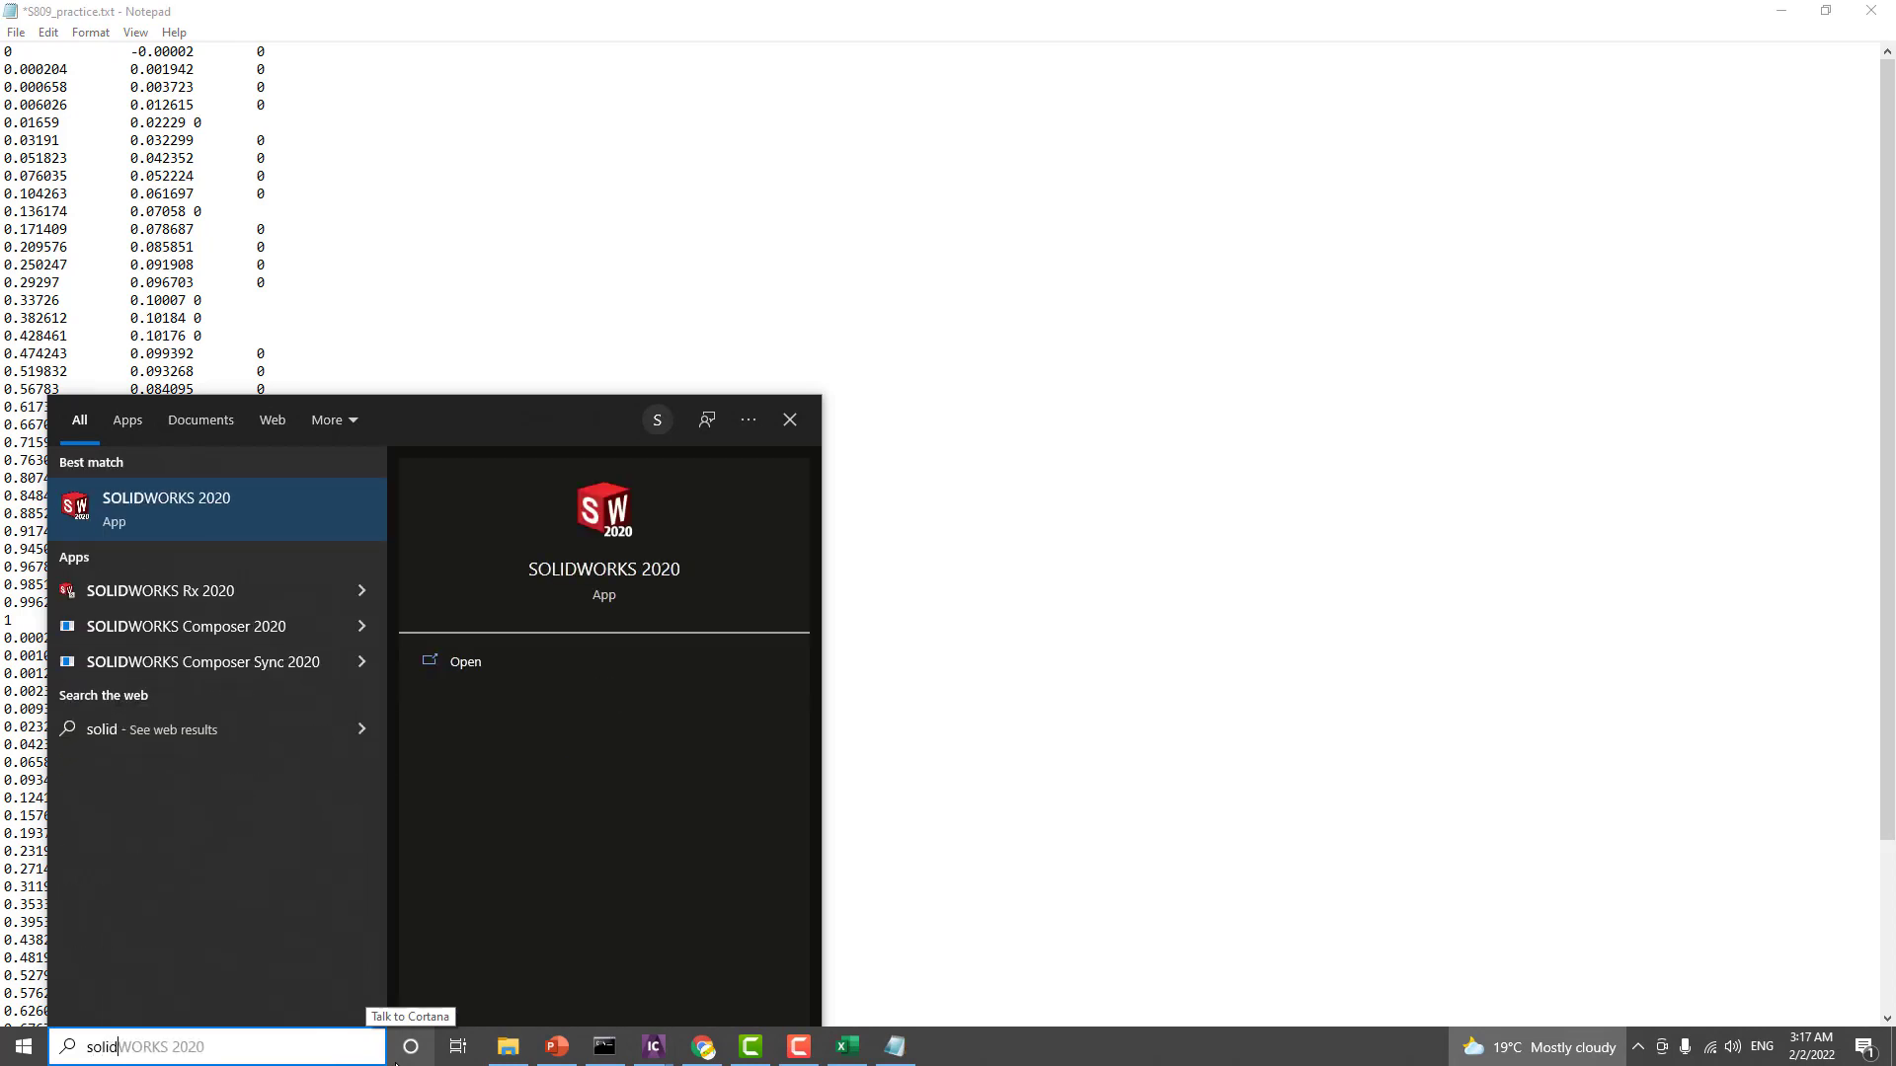
pyautogui.press('Return')
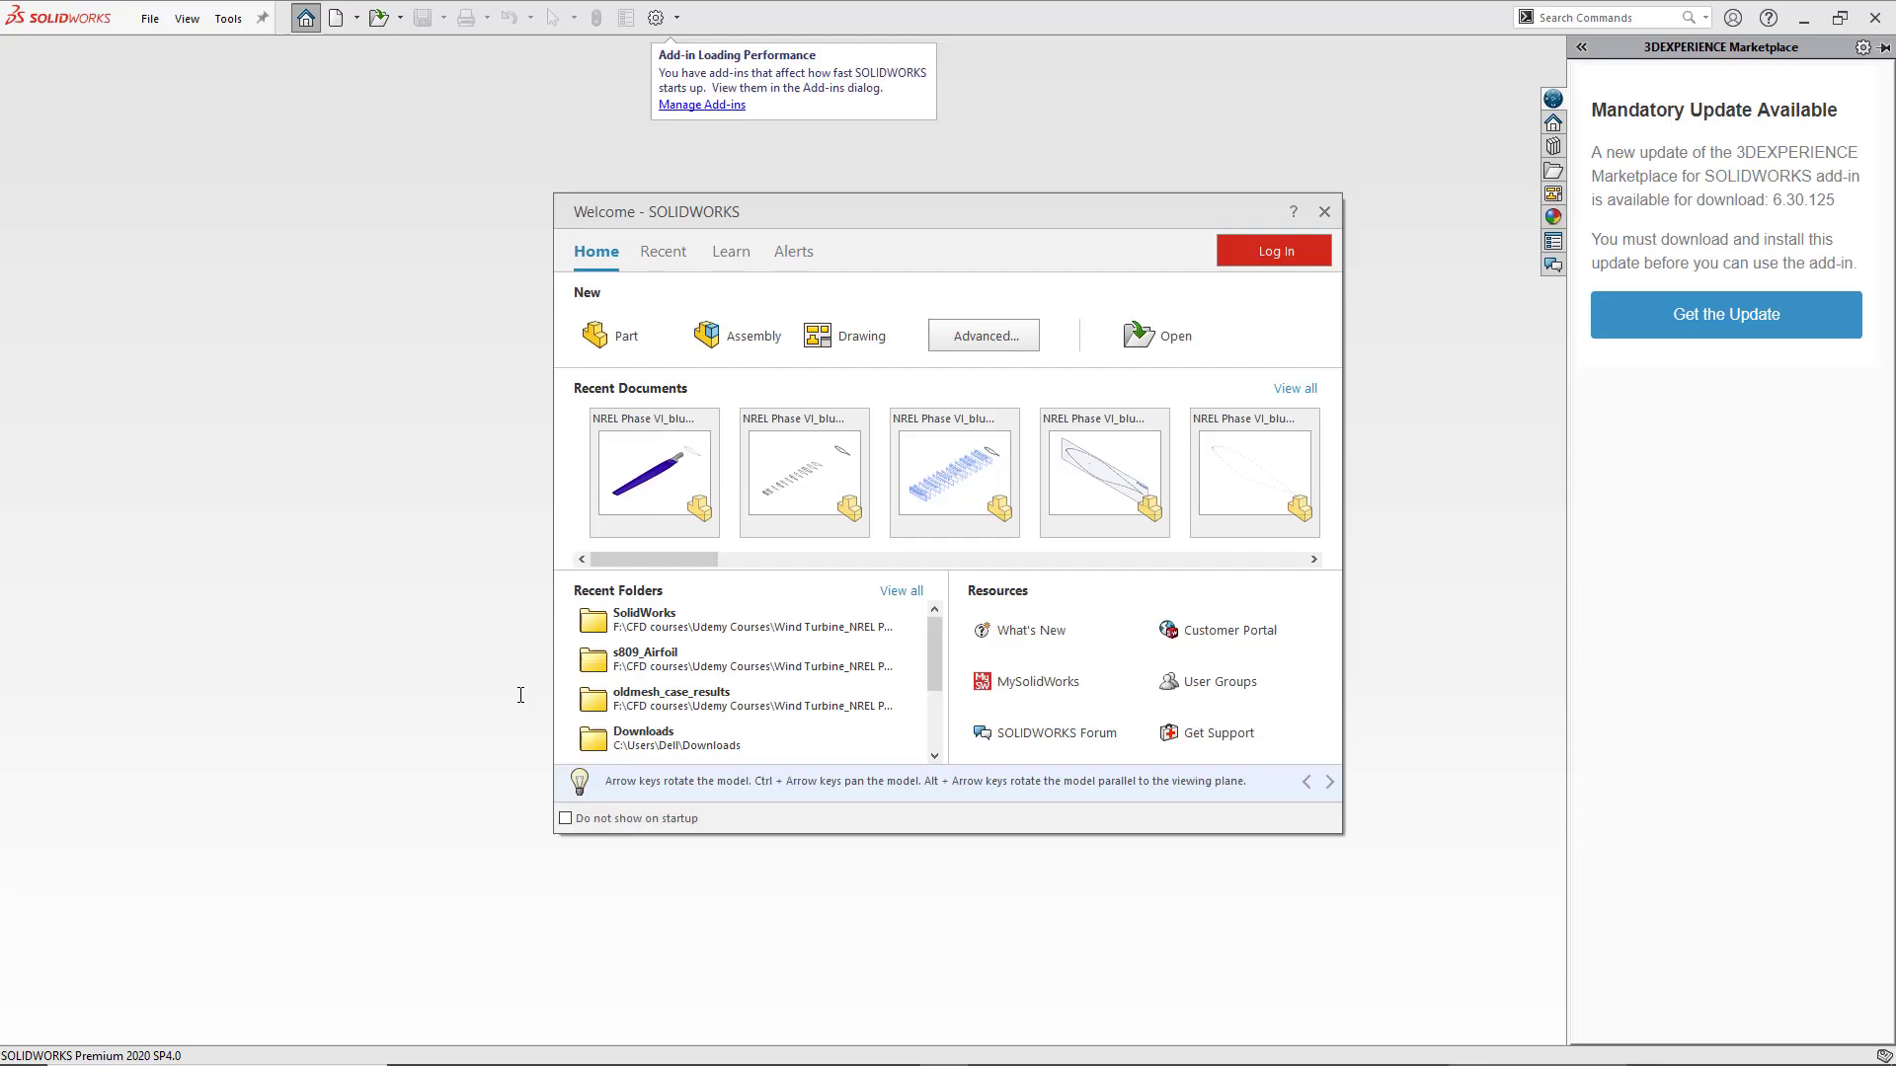
# Step: Close the Welcome window and enable the ScanTo3D add-in from Add-Ins
pyautogui.click(1327, 212)
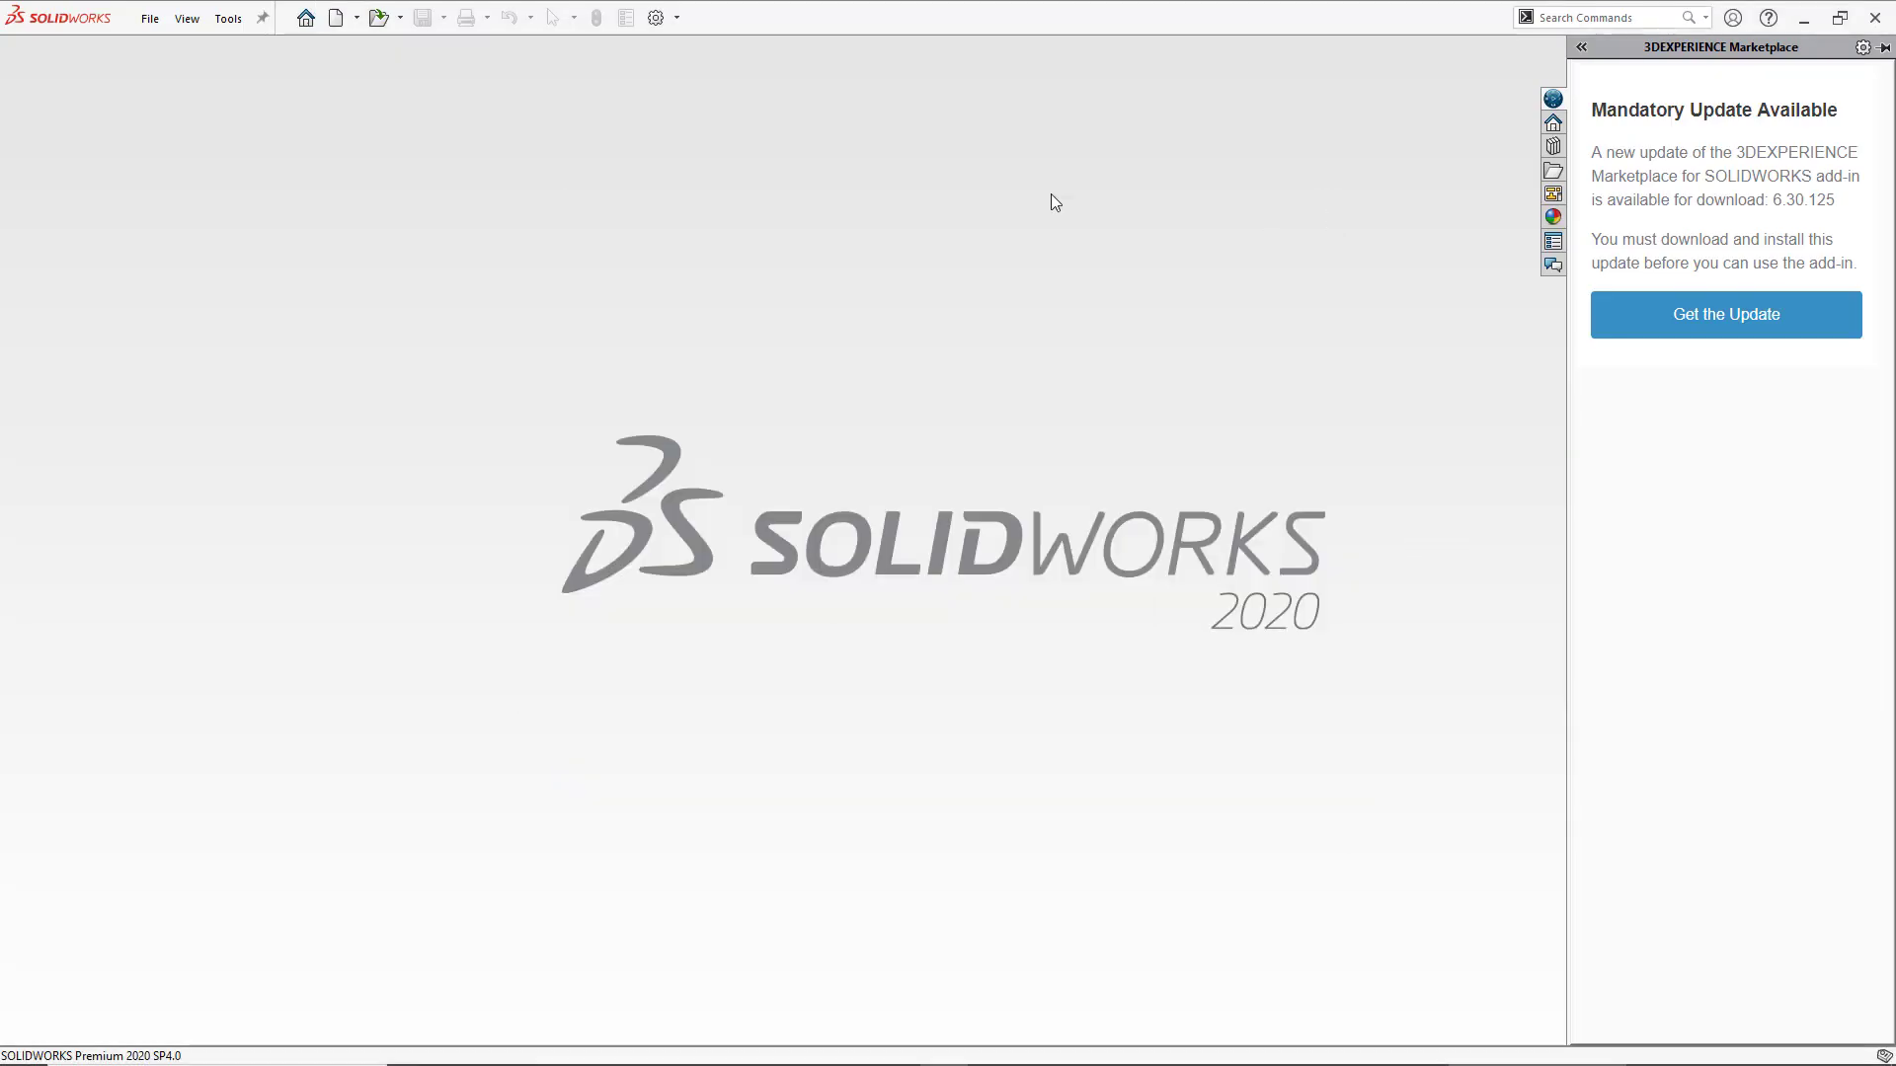
pyautogui.click(678, 19)
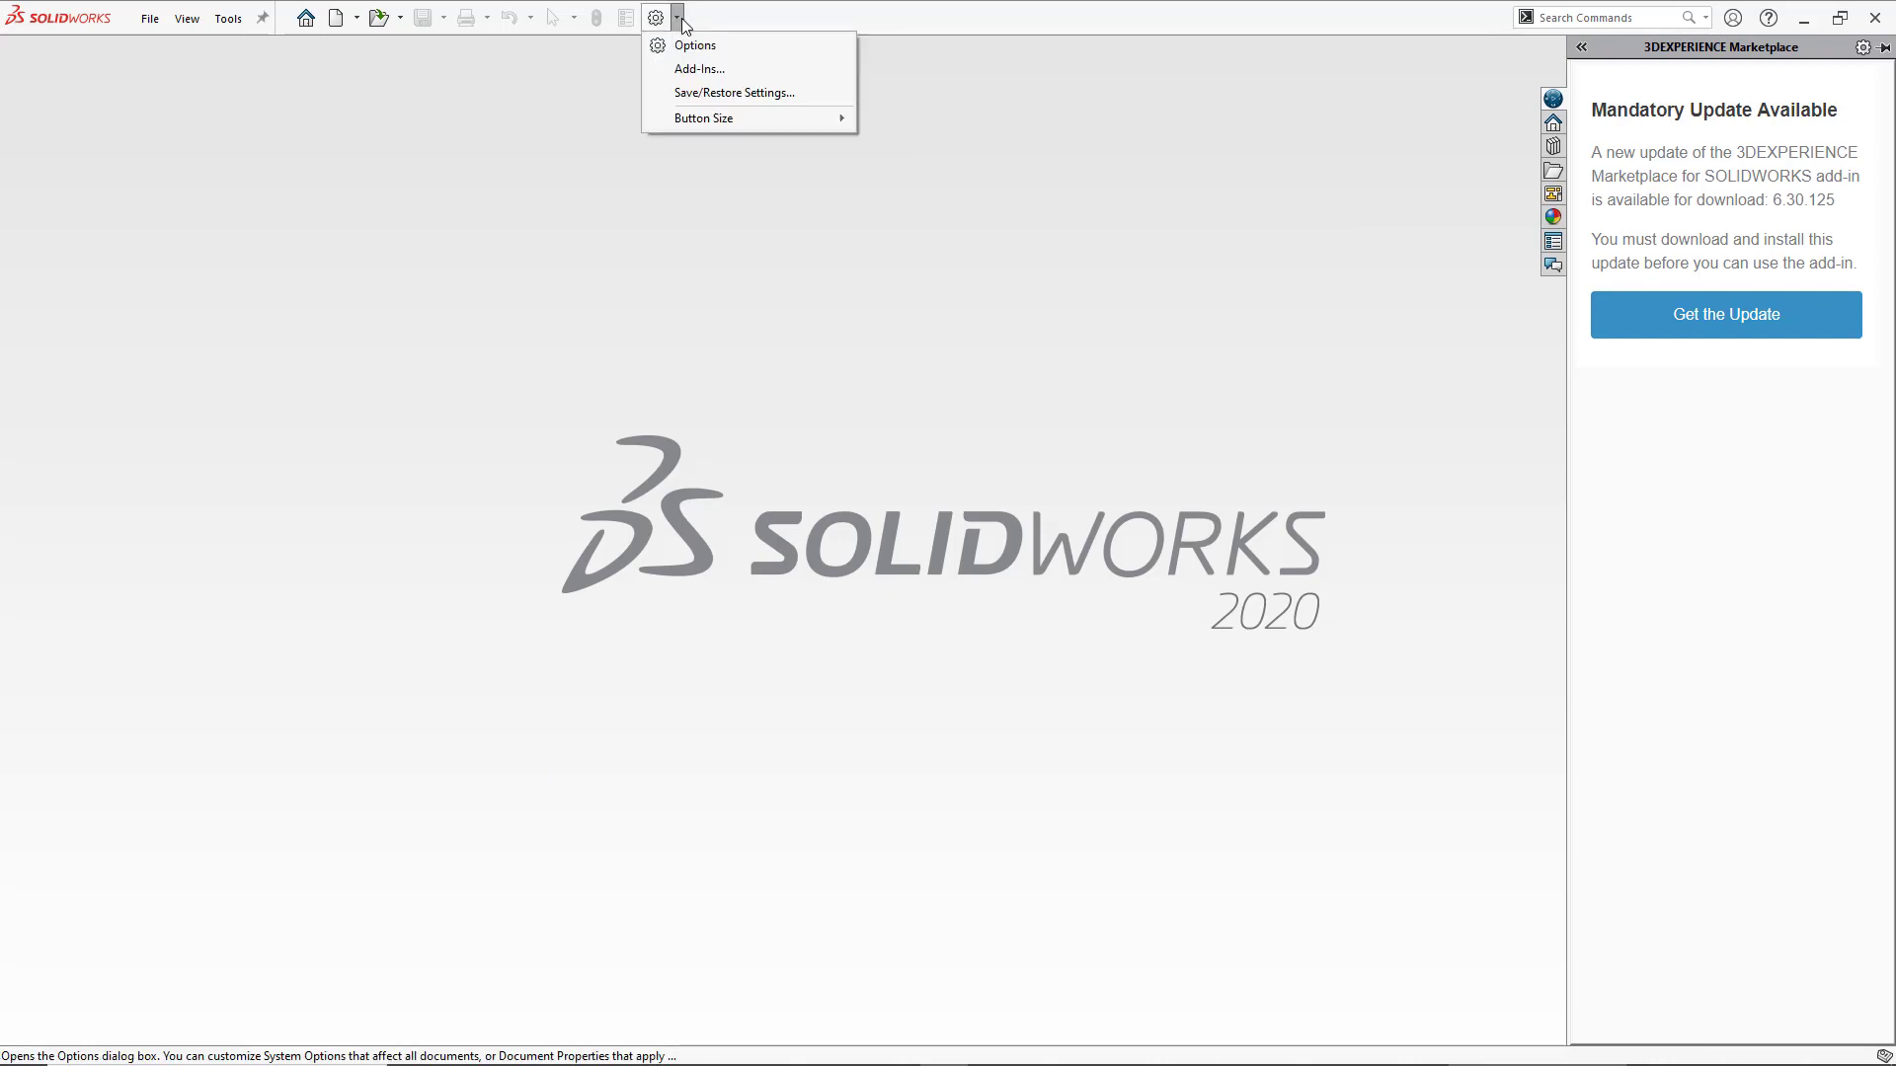
pyautogui.click(701, 71)
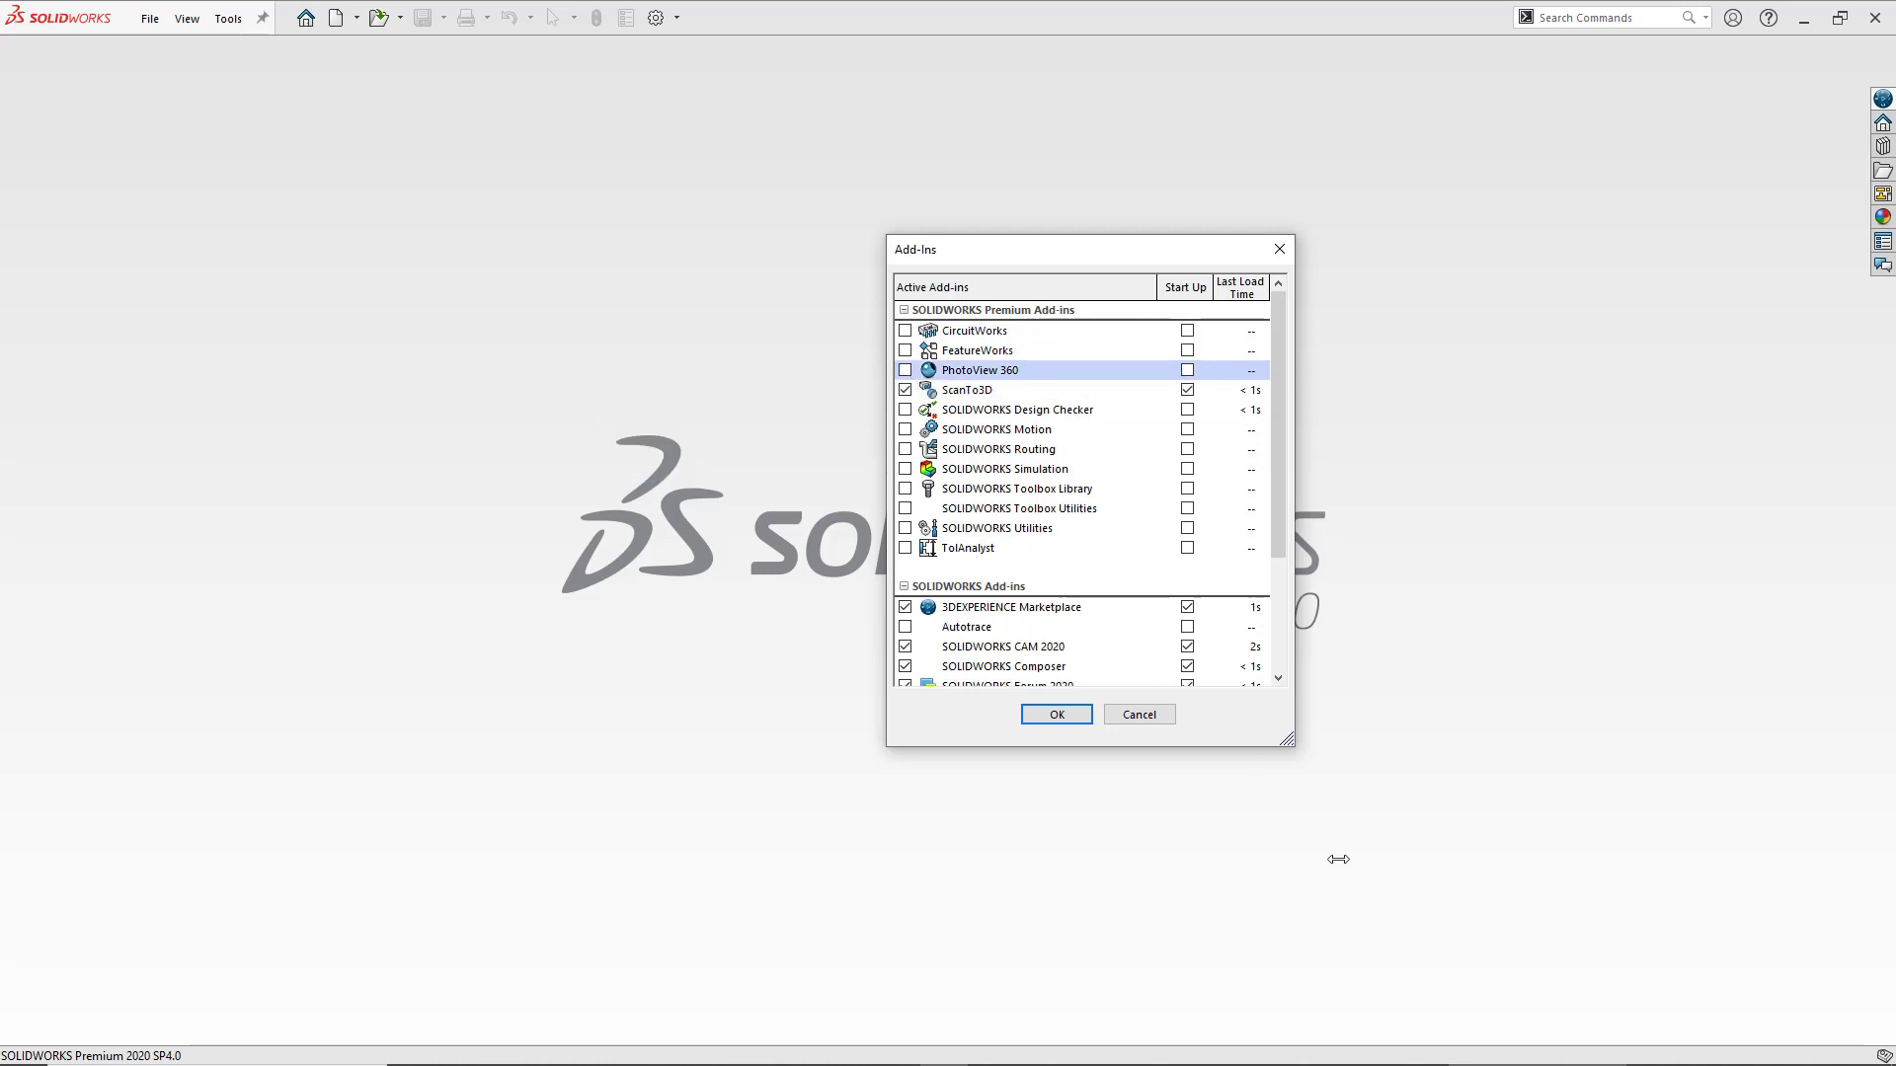
pyautogui.click(1044, 722)
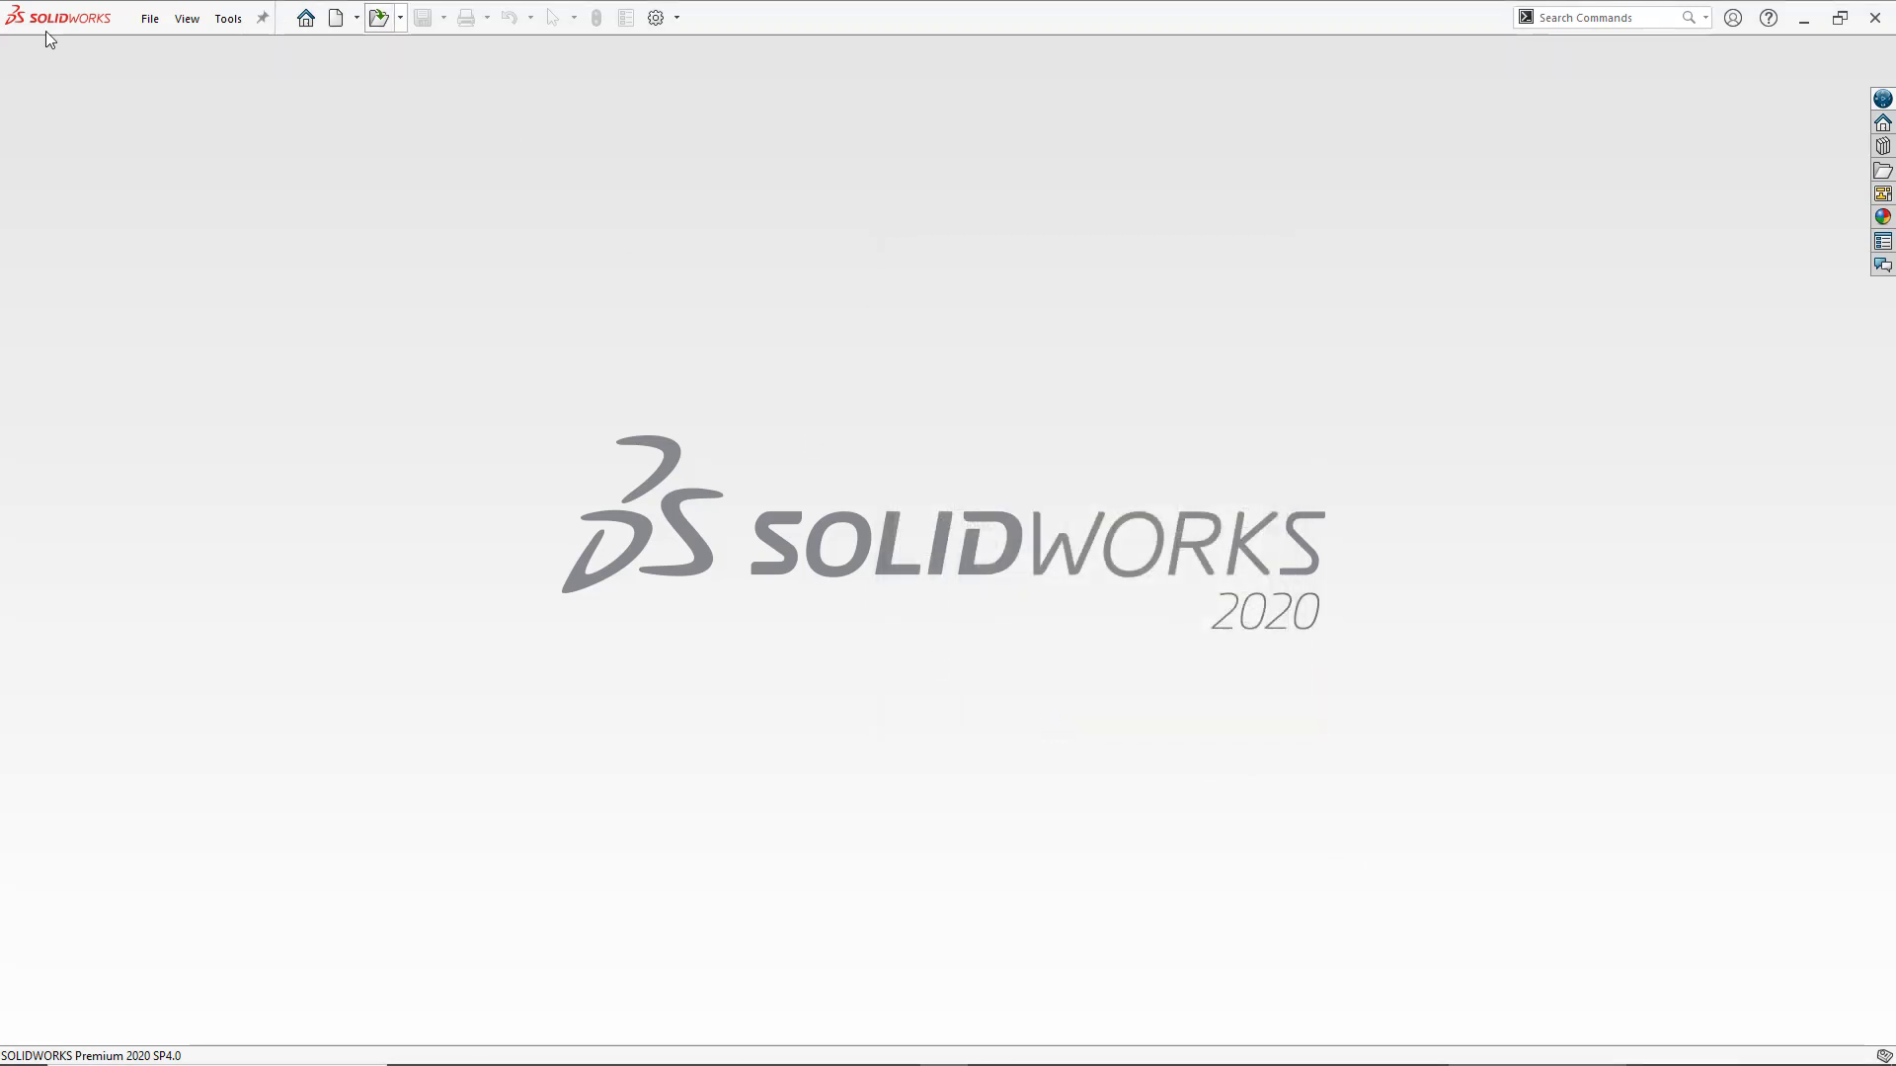
# Step: Browse the Open dialog to the F: drive and filter it to ScanTo3D PointCloud Files for S809_practice.txt
pyautogui.click(357, 18)
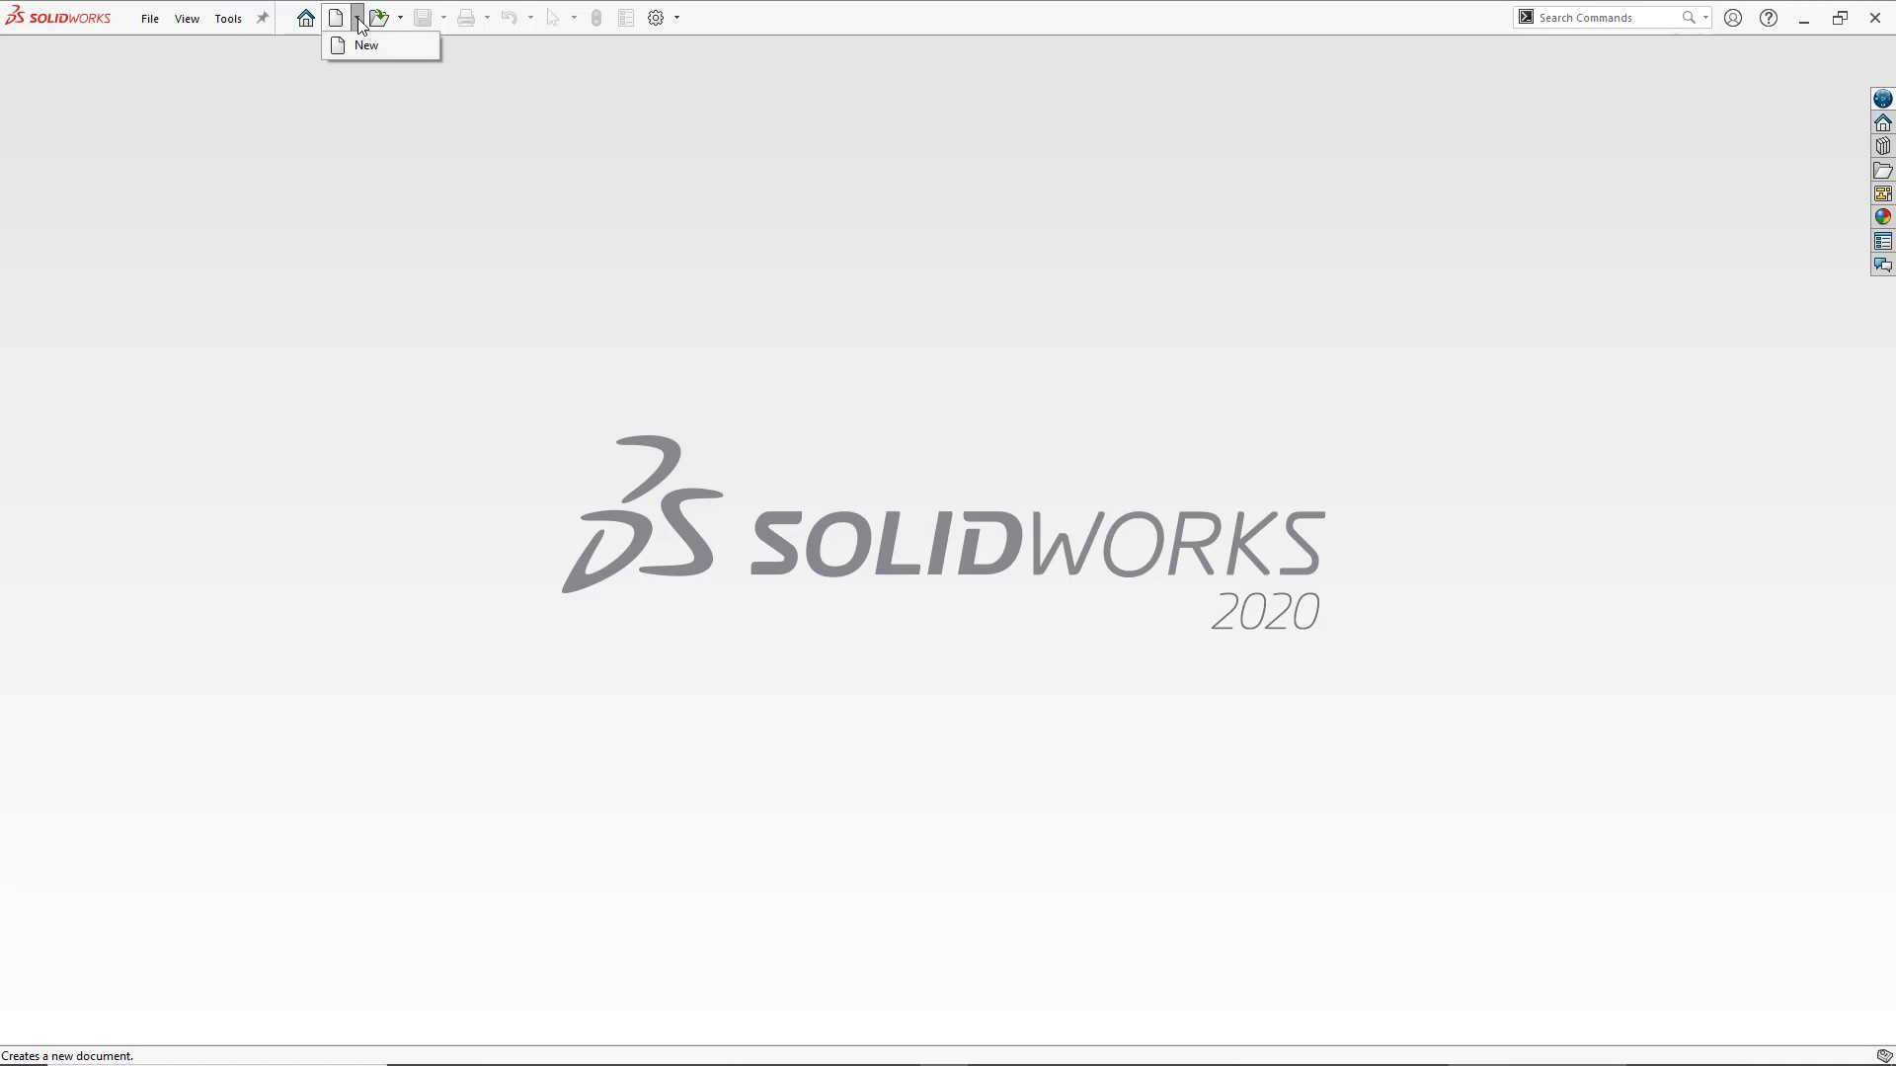
pyautogui.click(400, 18)
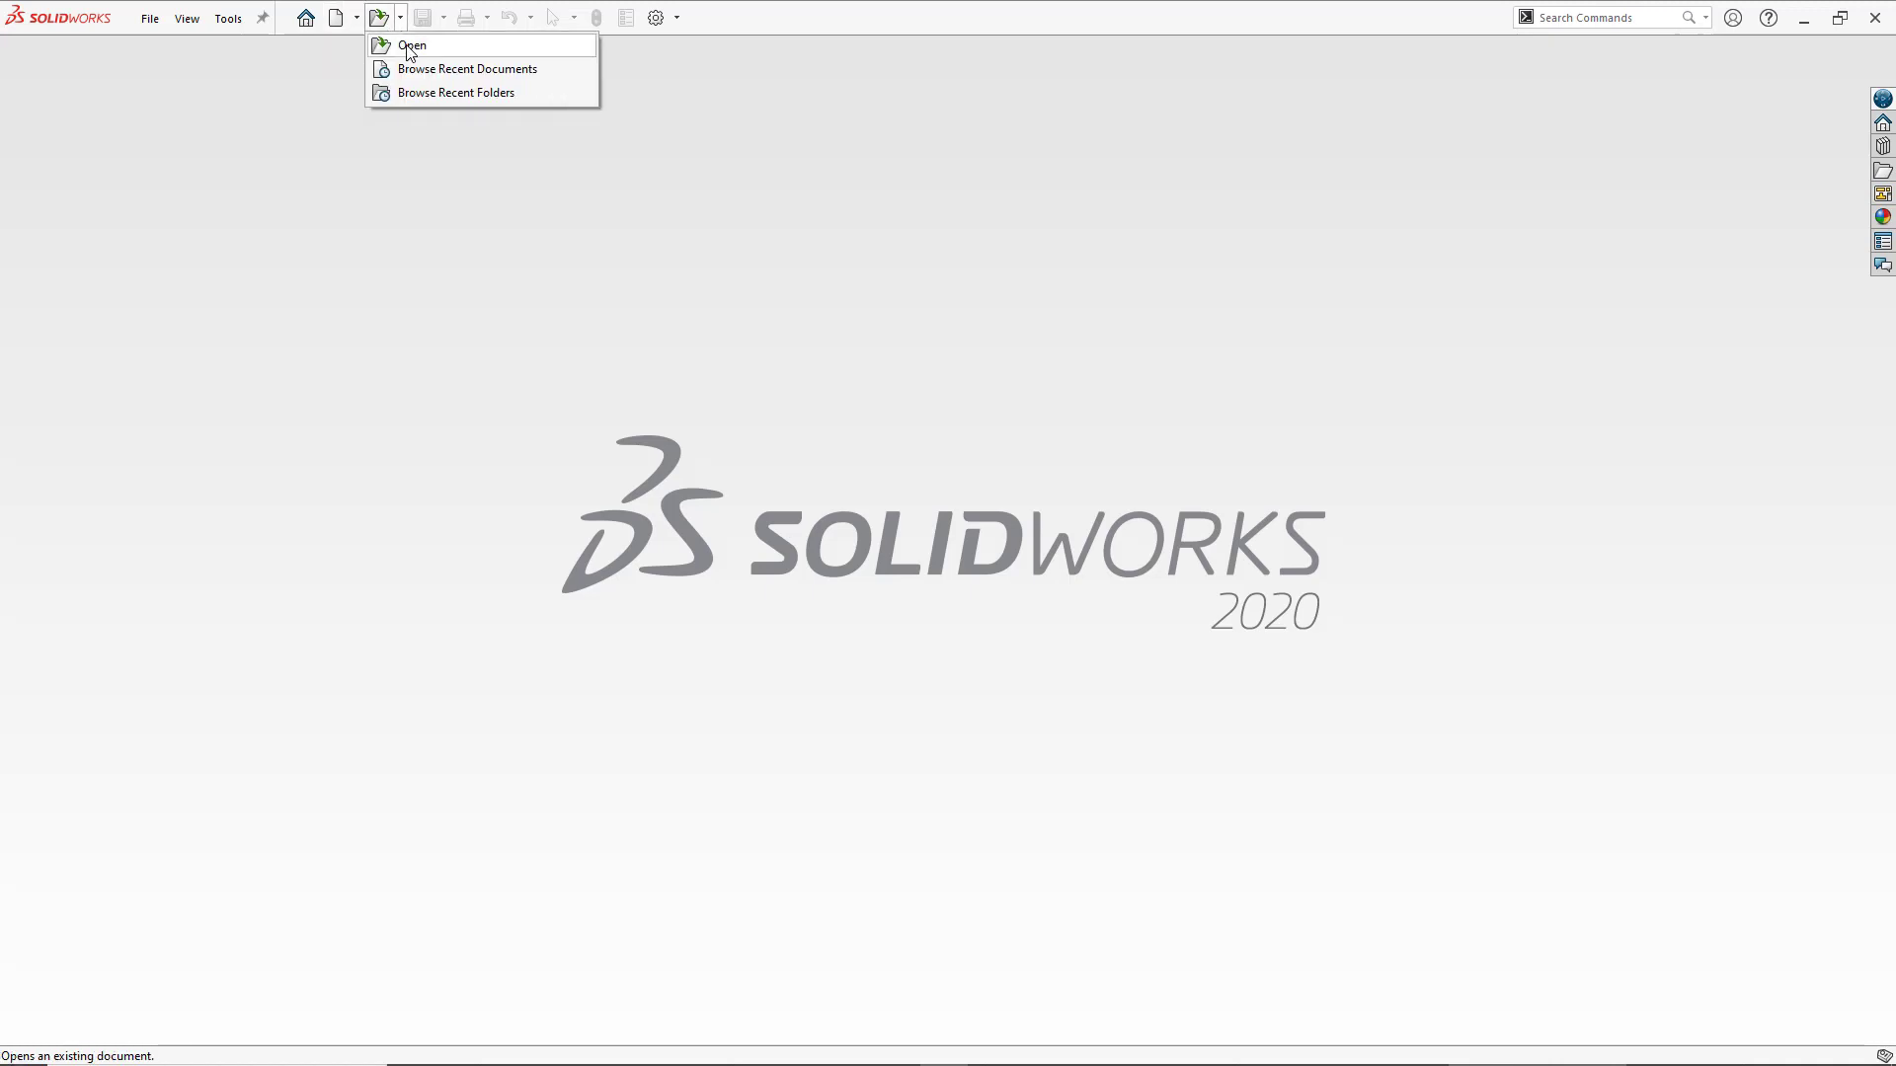
pyautogui.click(411, 45)
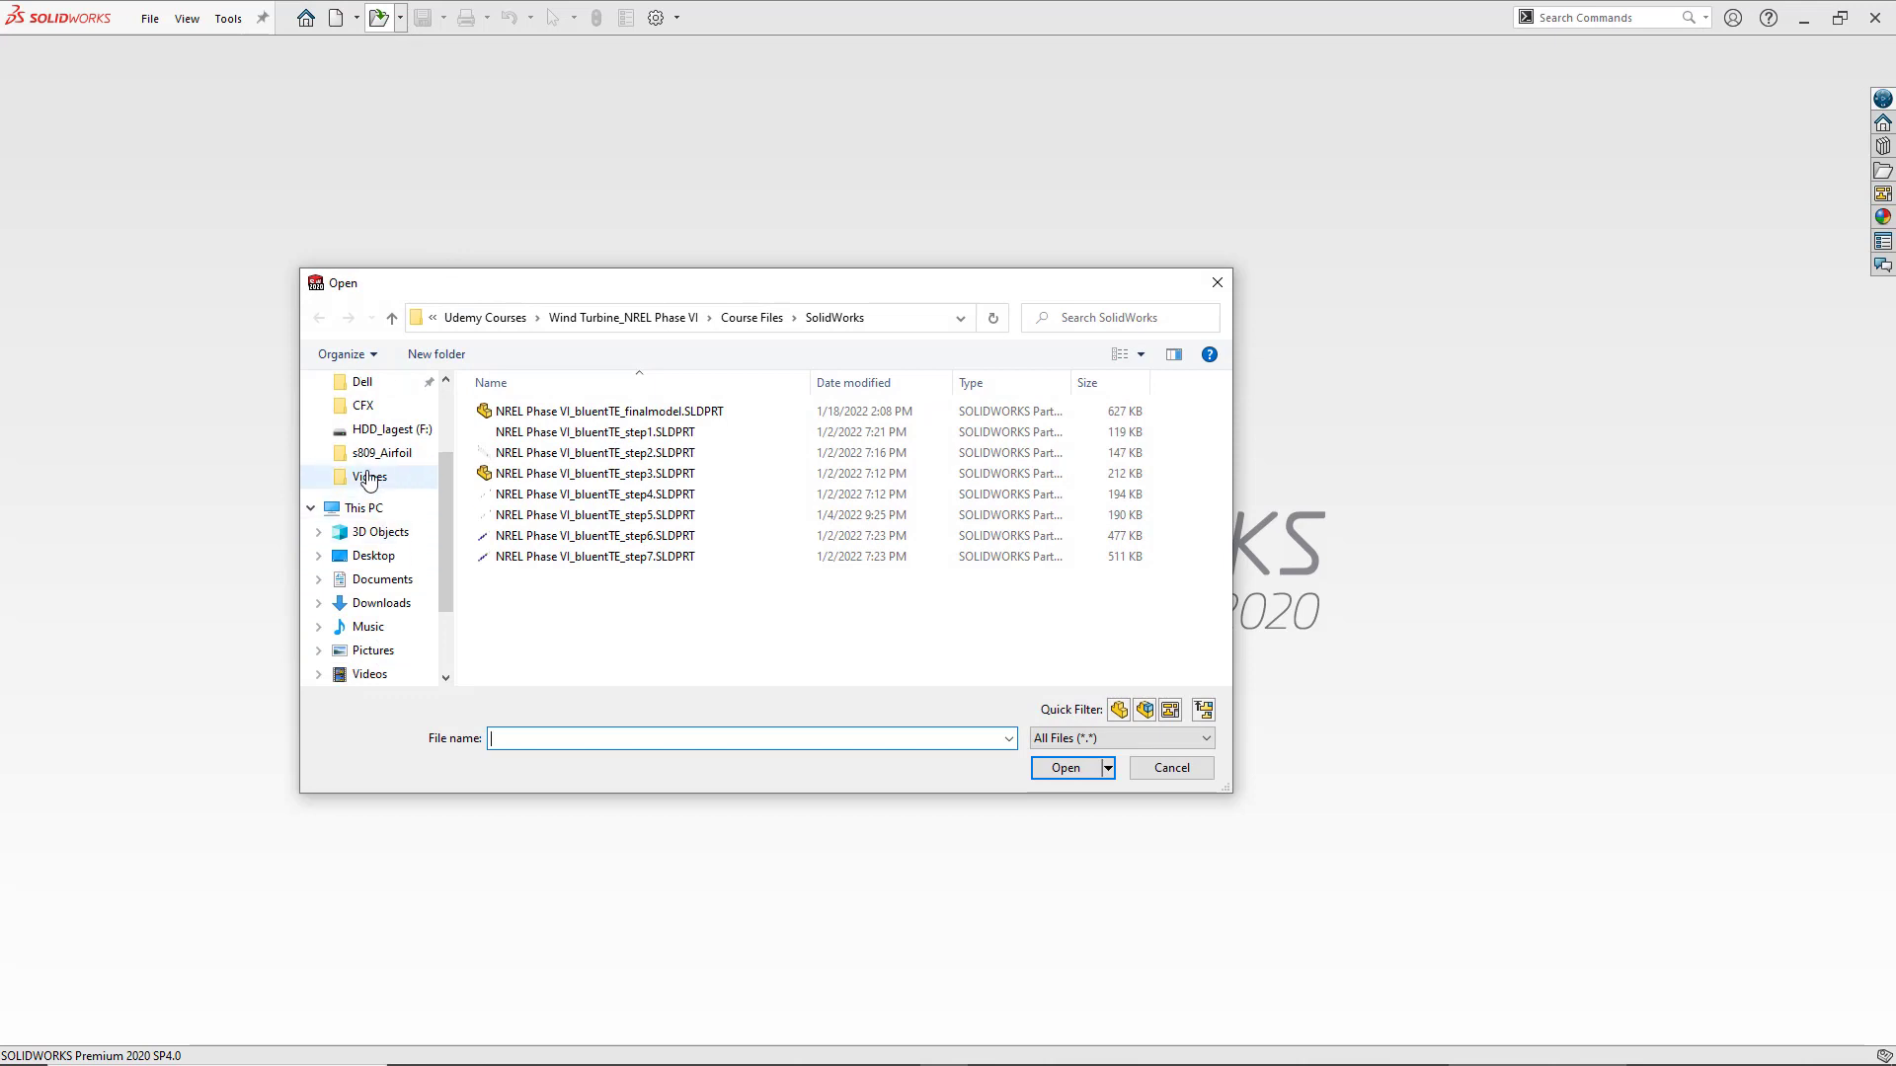
pyautogui.click(375, 431)
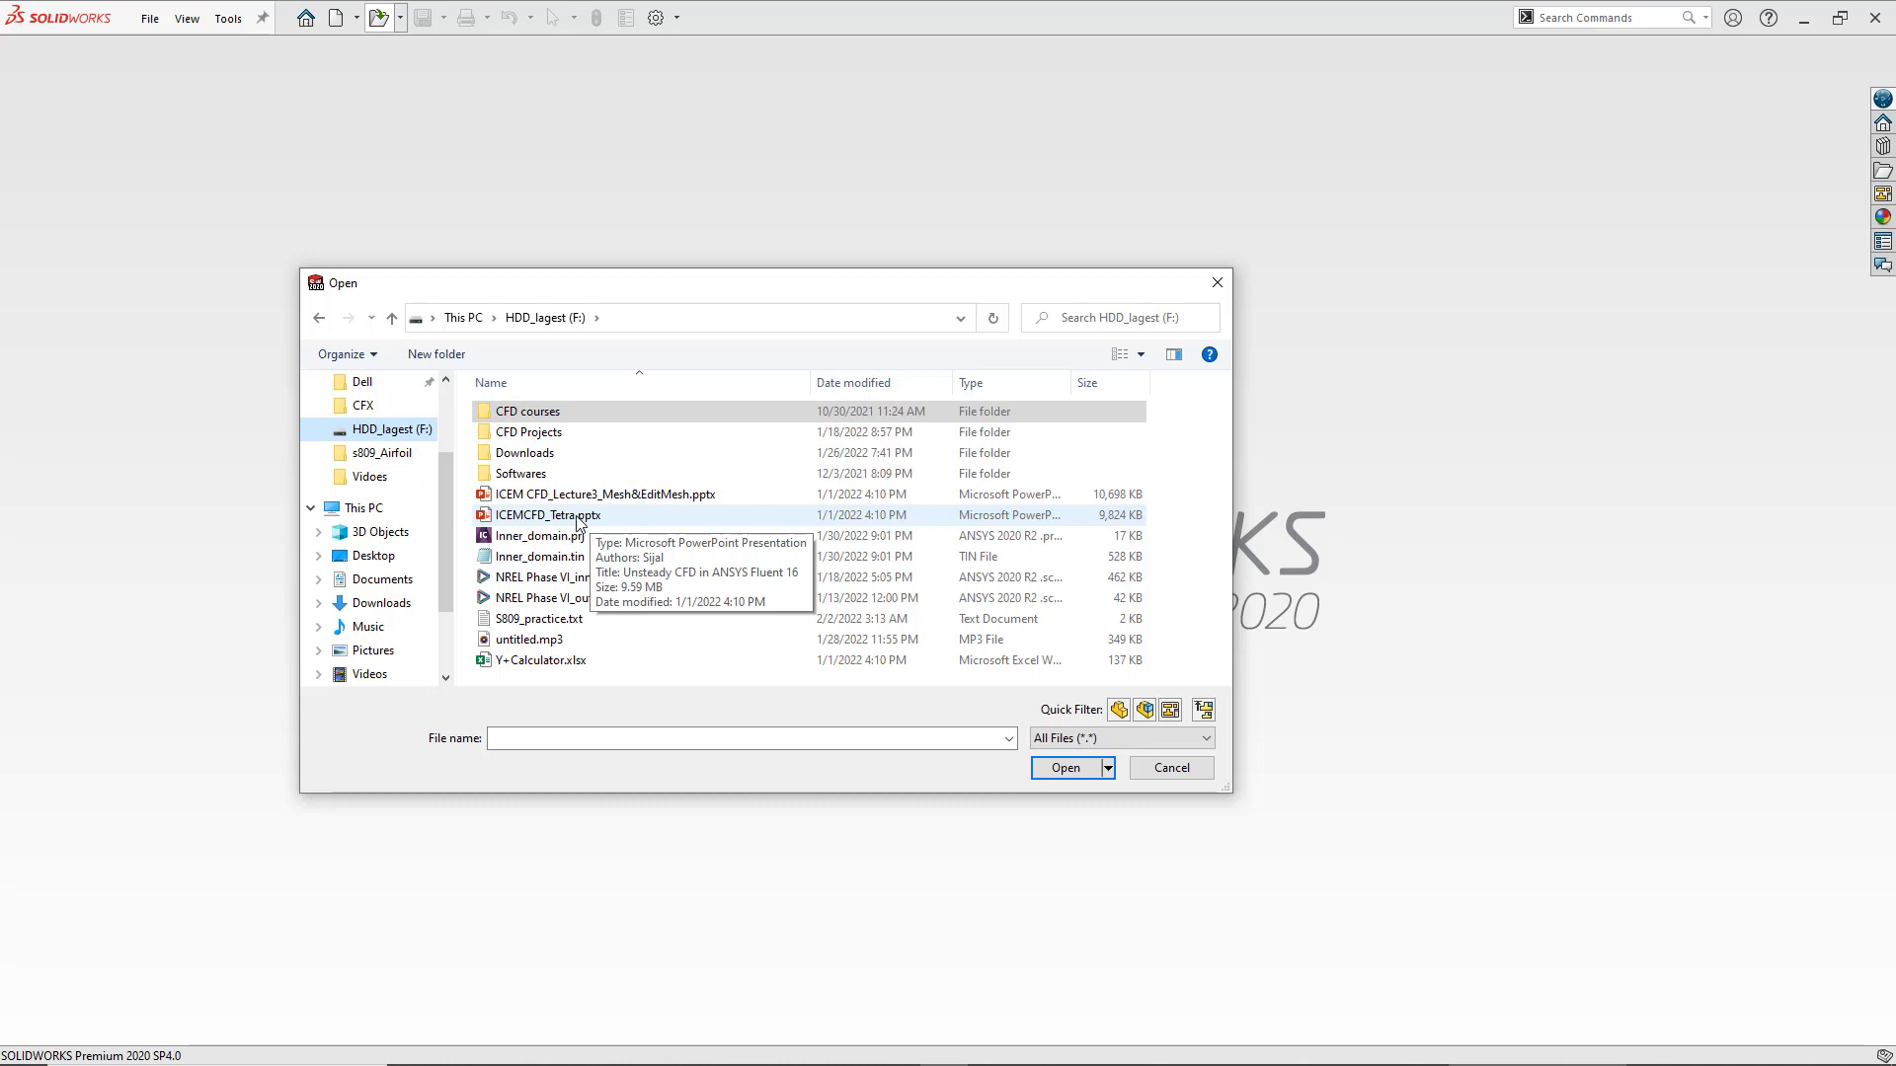
pyautogui.click(542, 622)
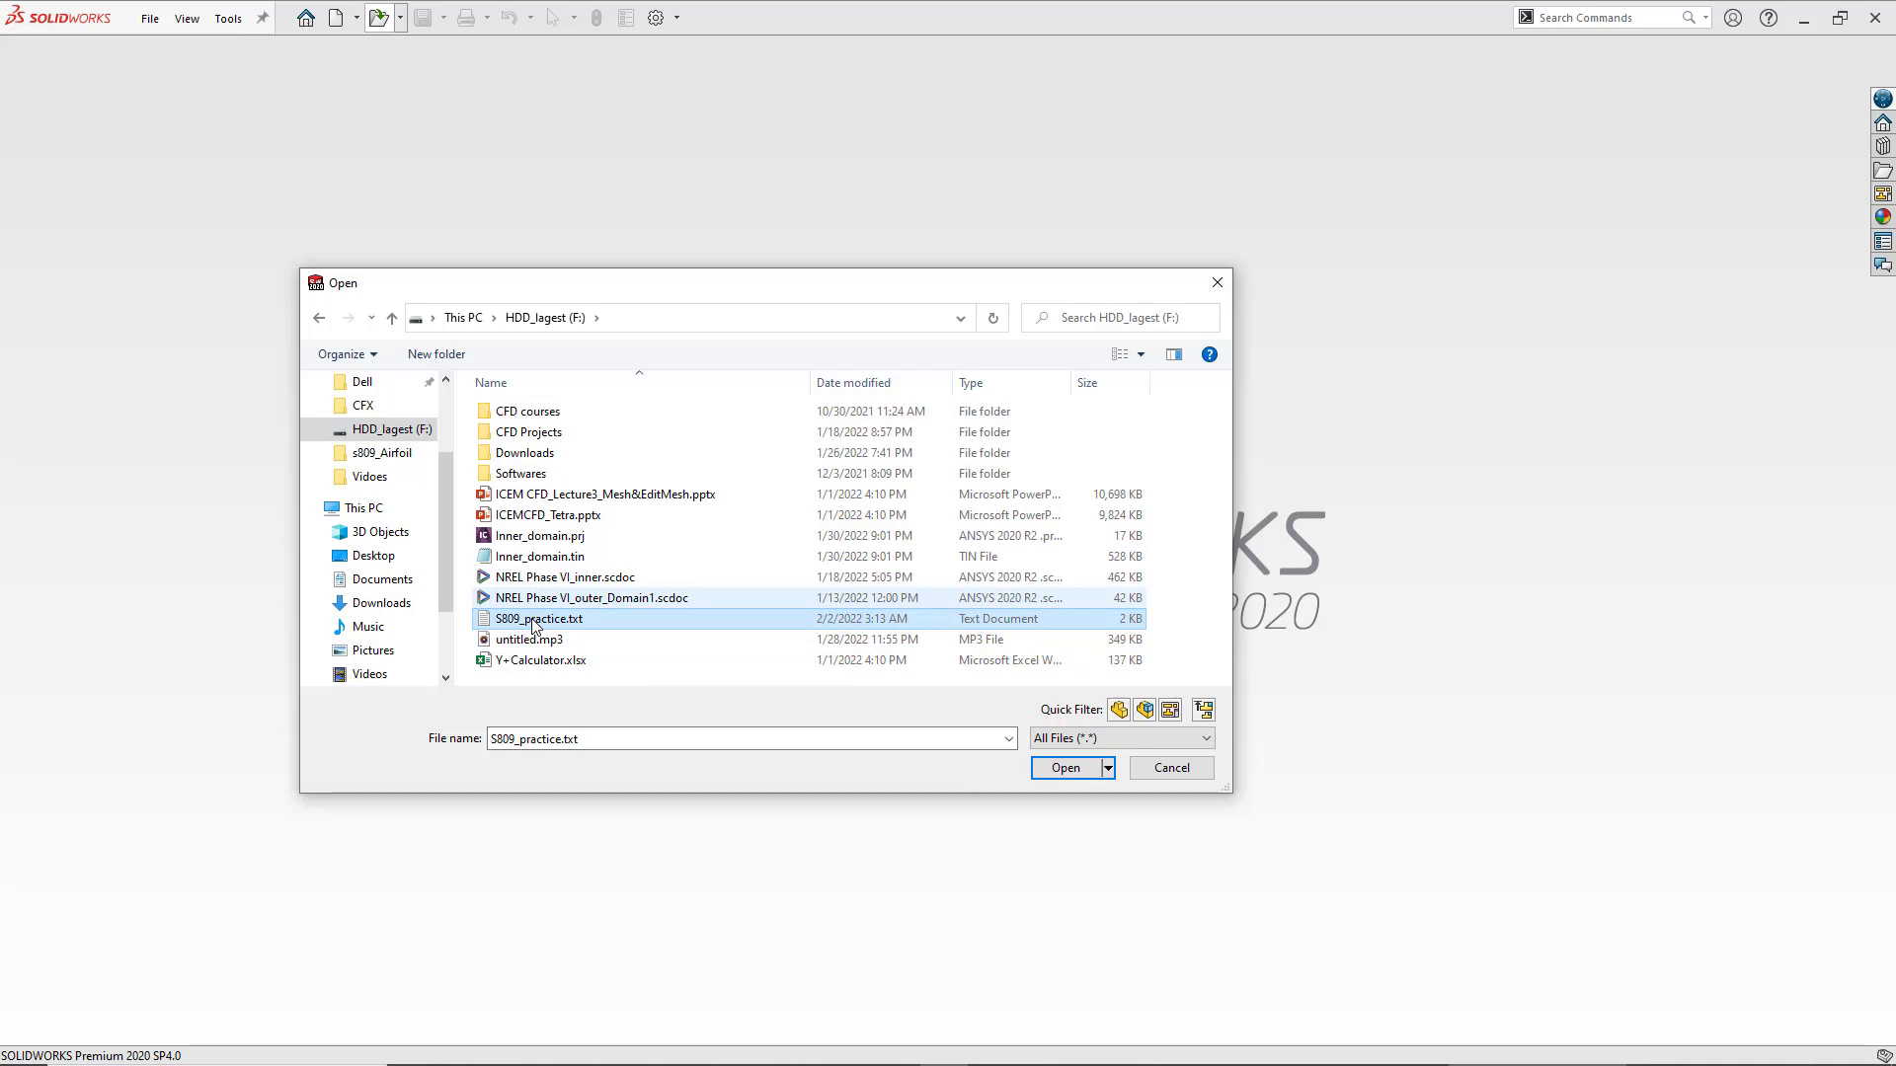
pyautogui.click(1066, 768)
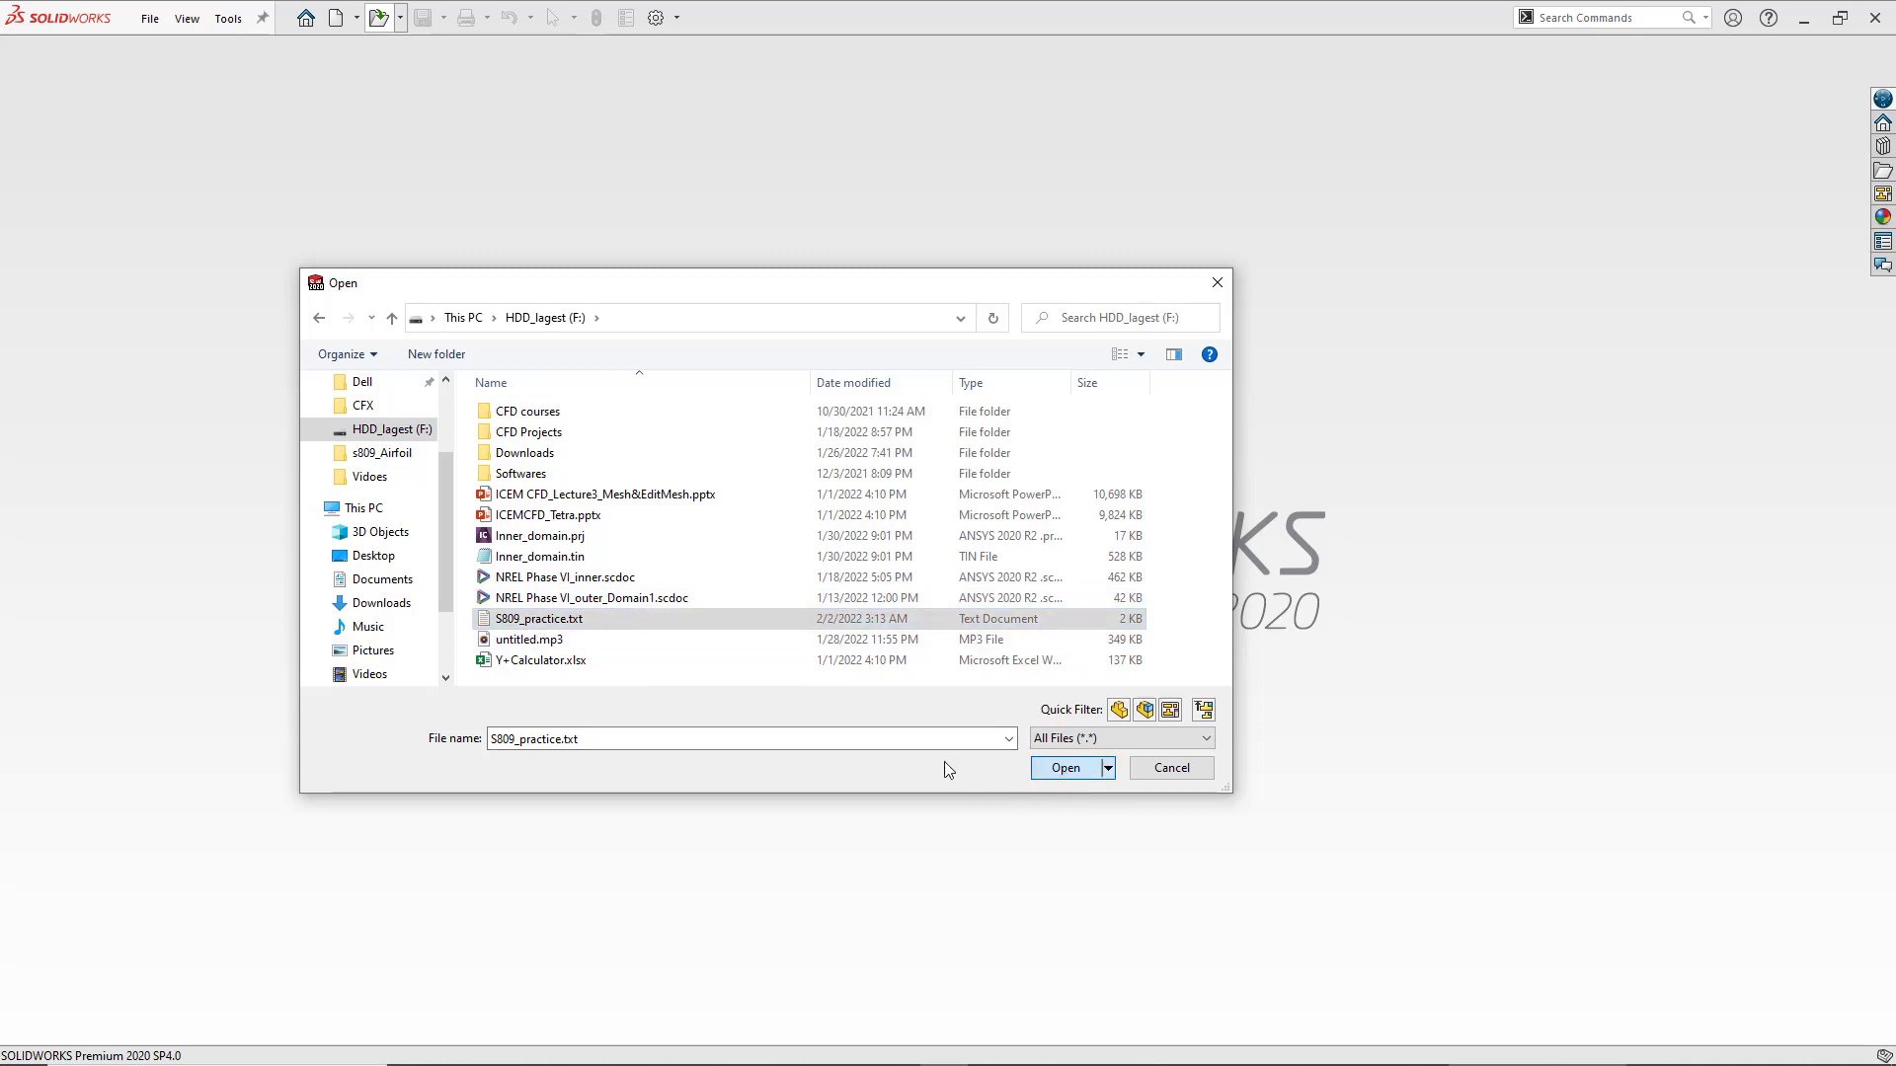
pyautogui.click(527, 620)
pyautogui.click(1117, 740)
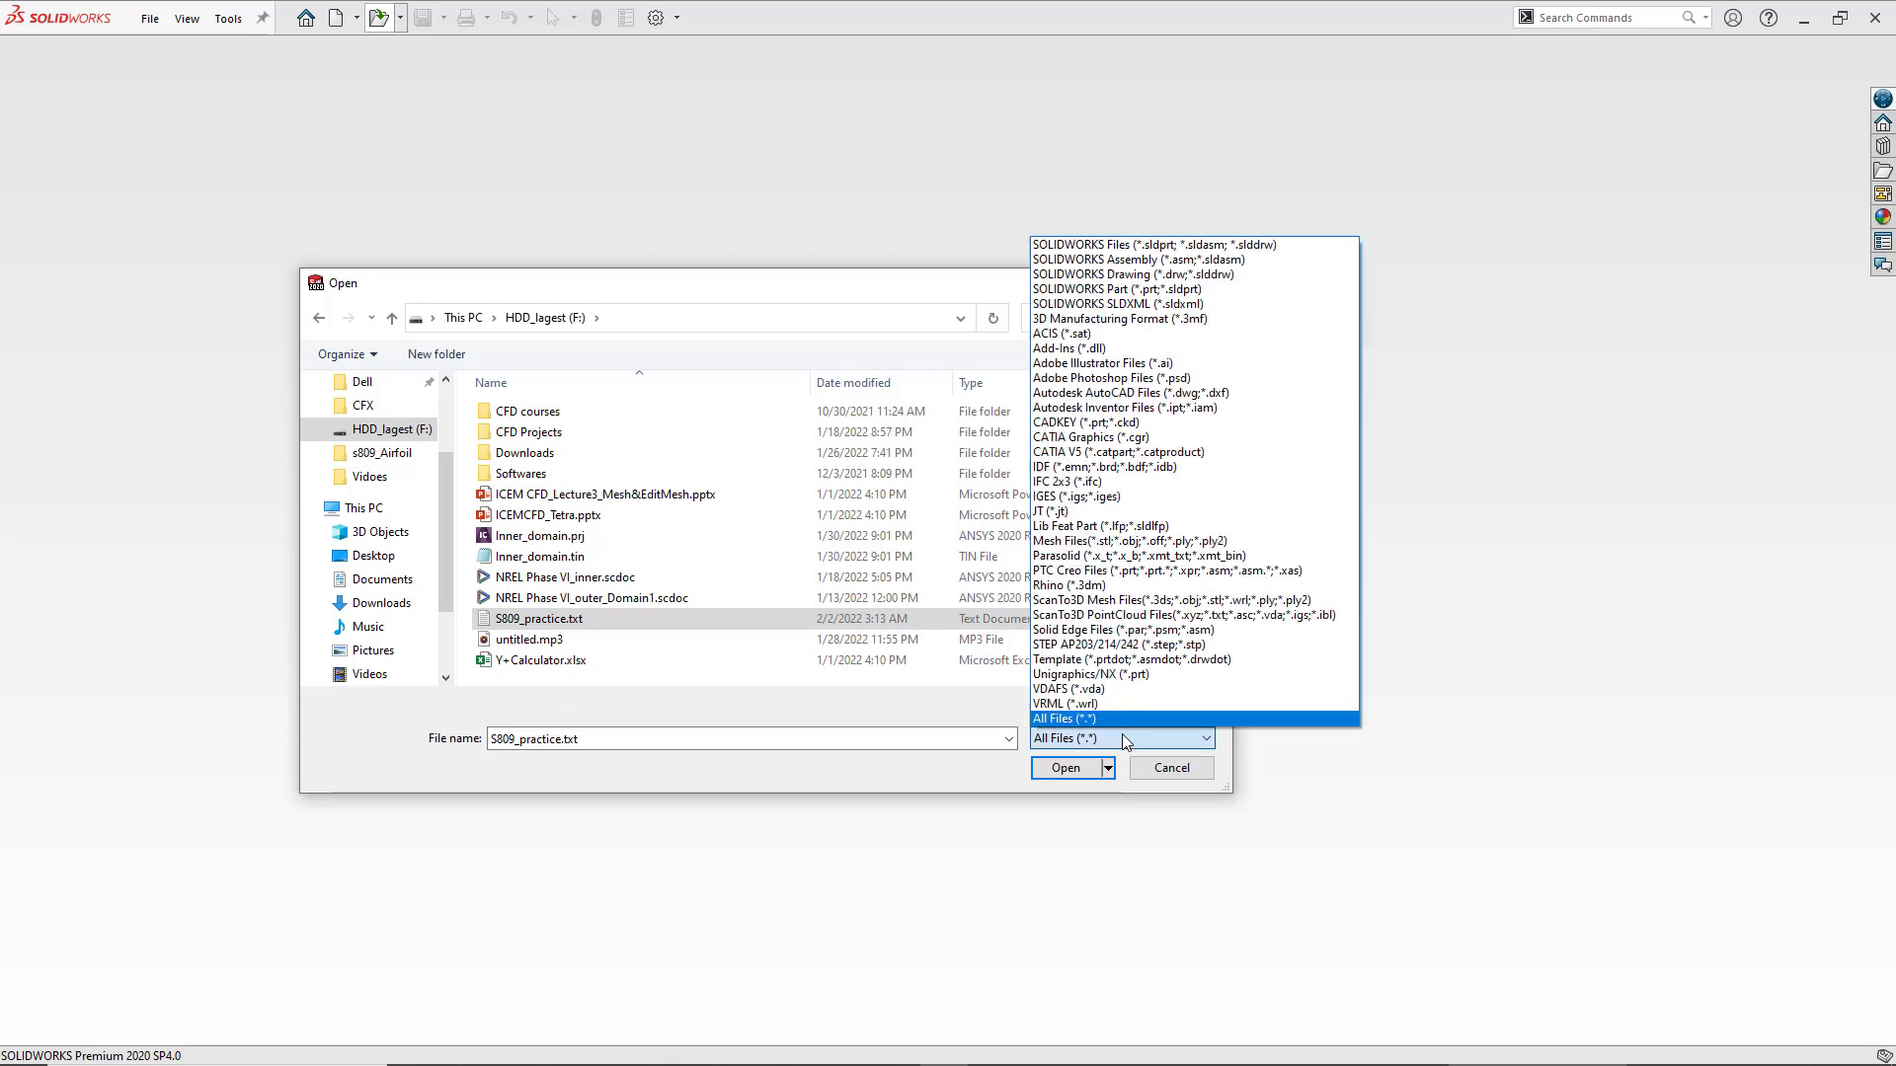
pyautogui.click(1119, 616)
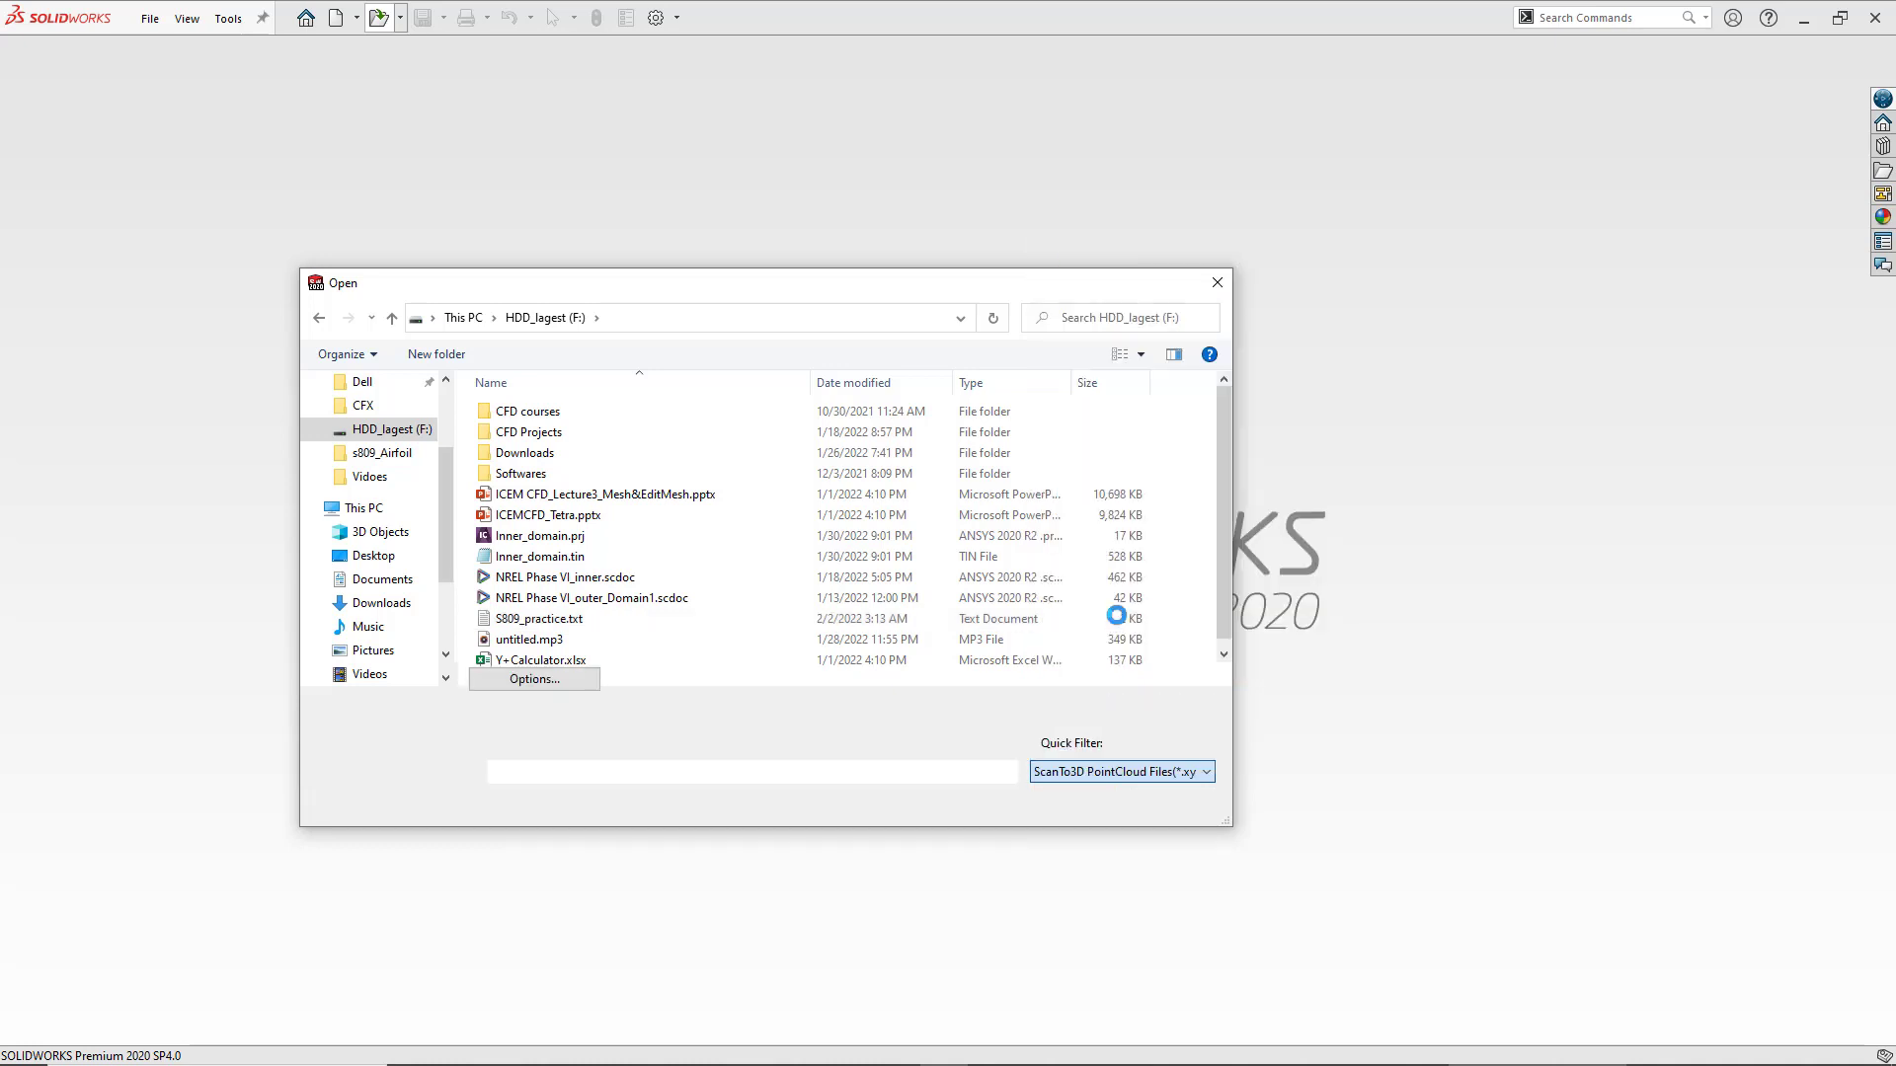
# Step: Set the point cloud import unit to Meters and select S809_practice.txt
pyautogui.click(553, 679)
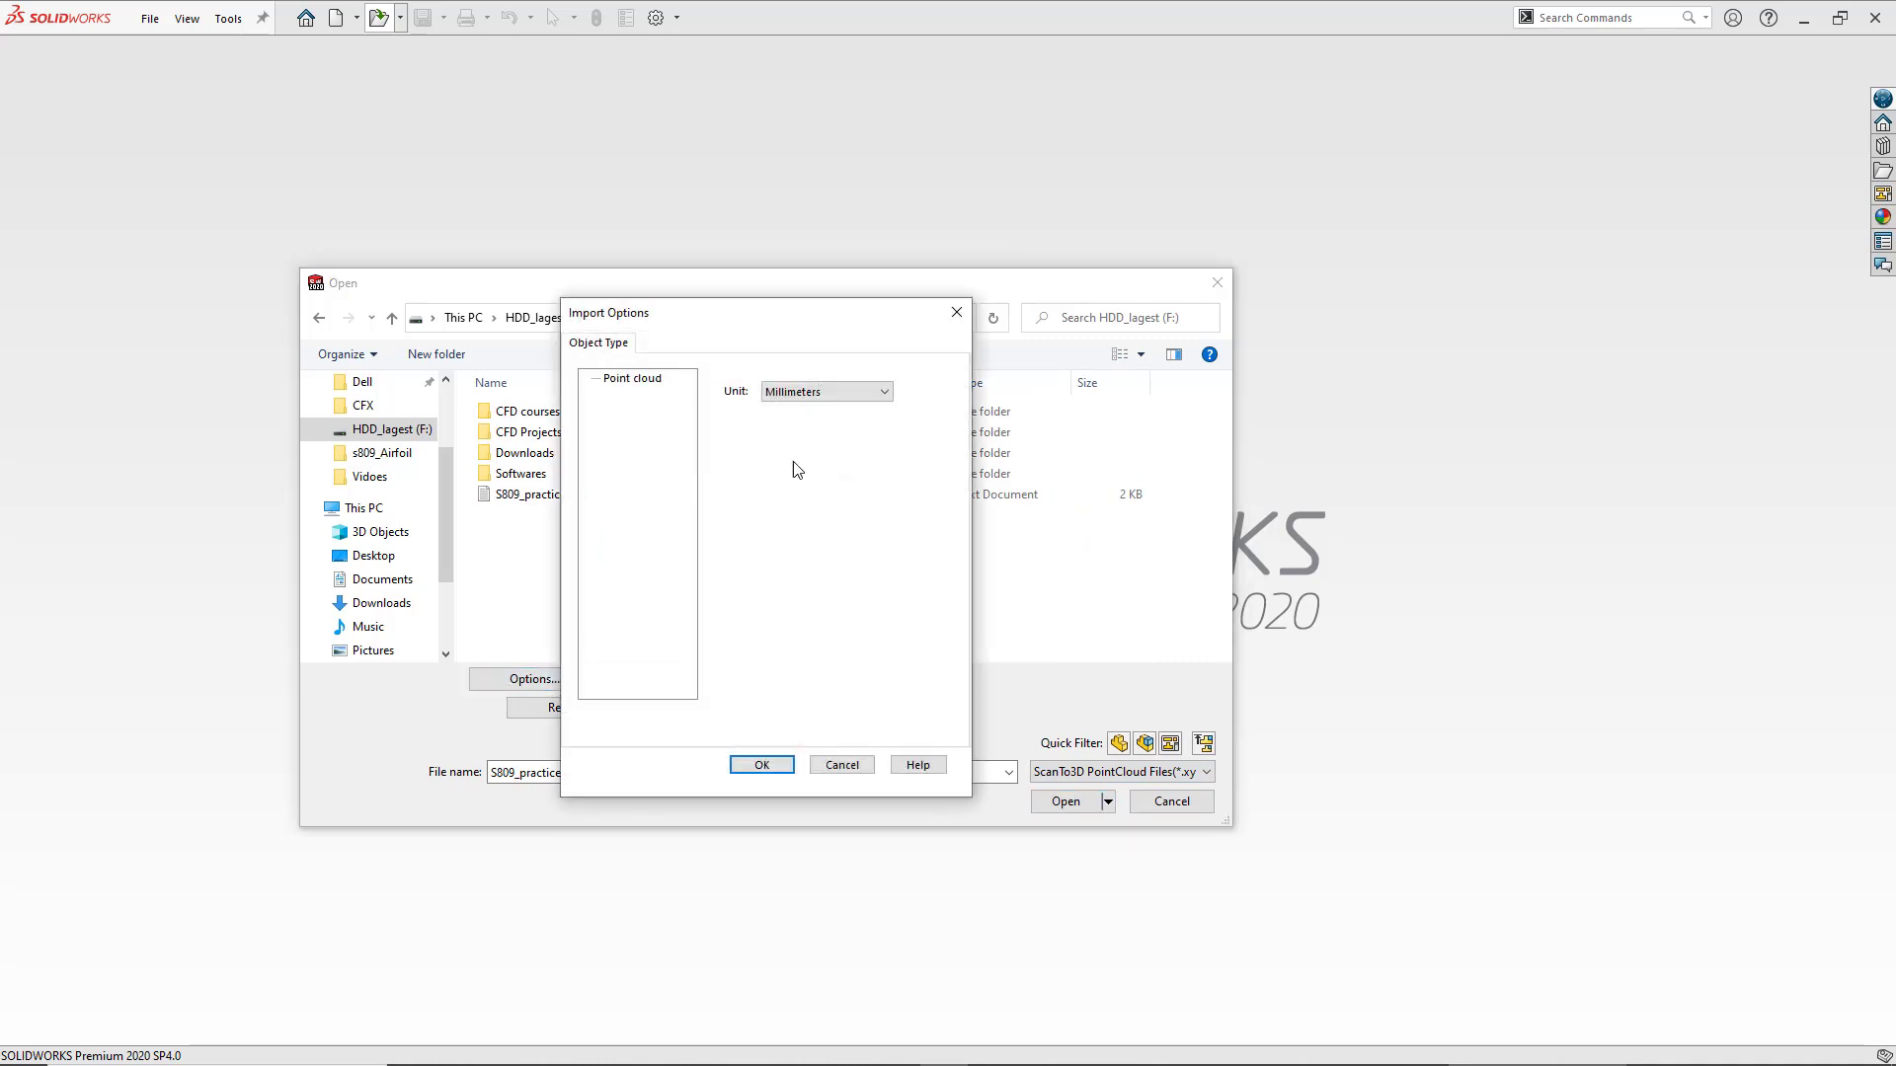
pyautogui.click(840, 391)
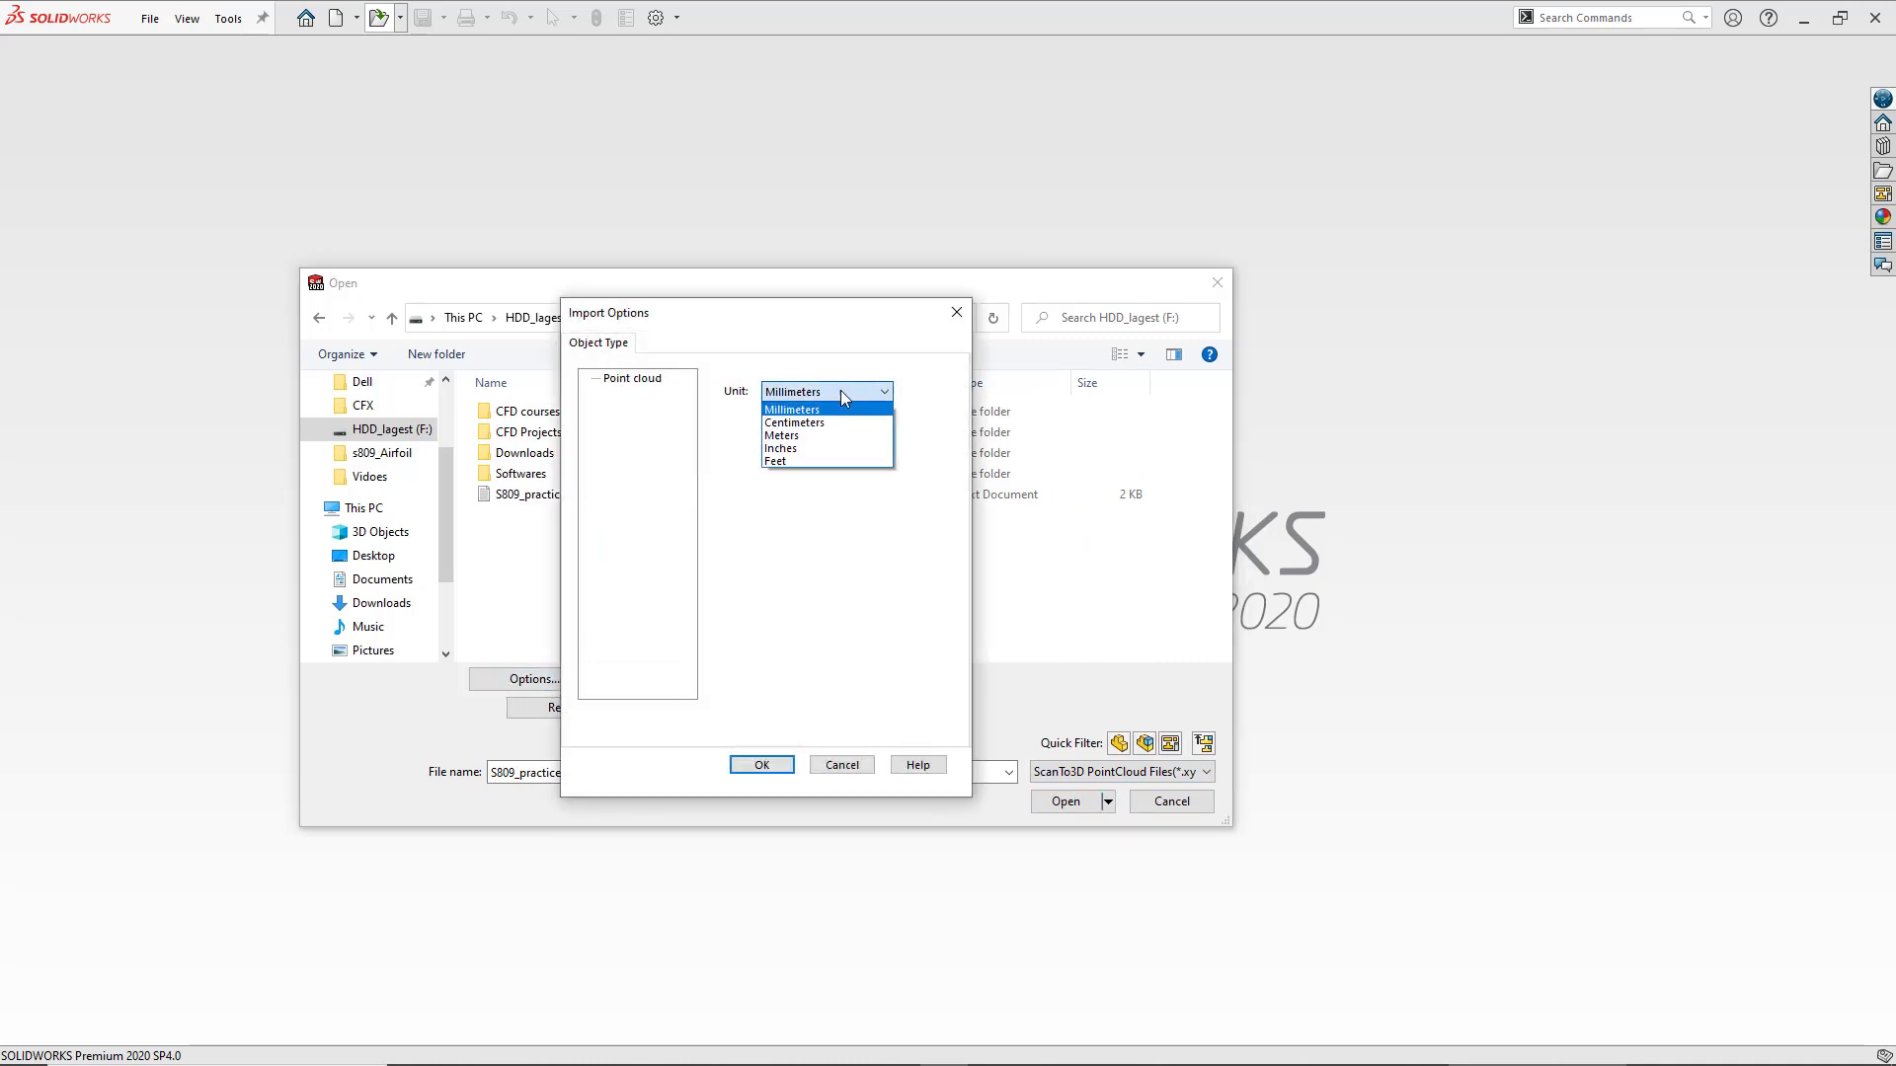
pyautogui.click(812, 435)
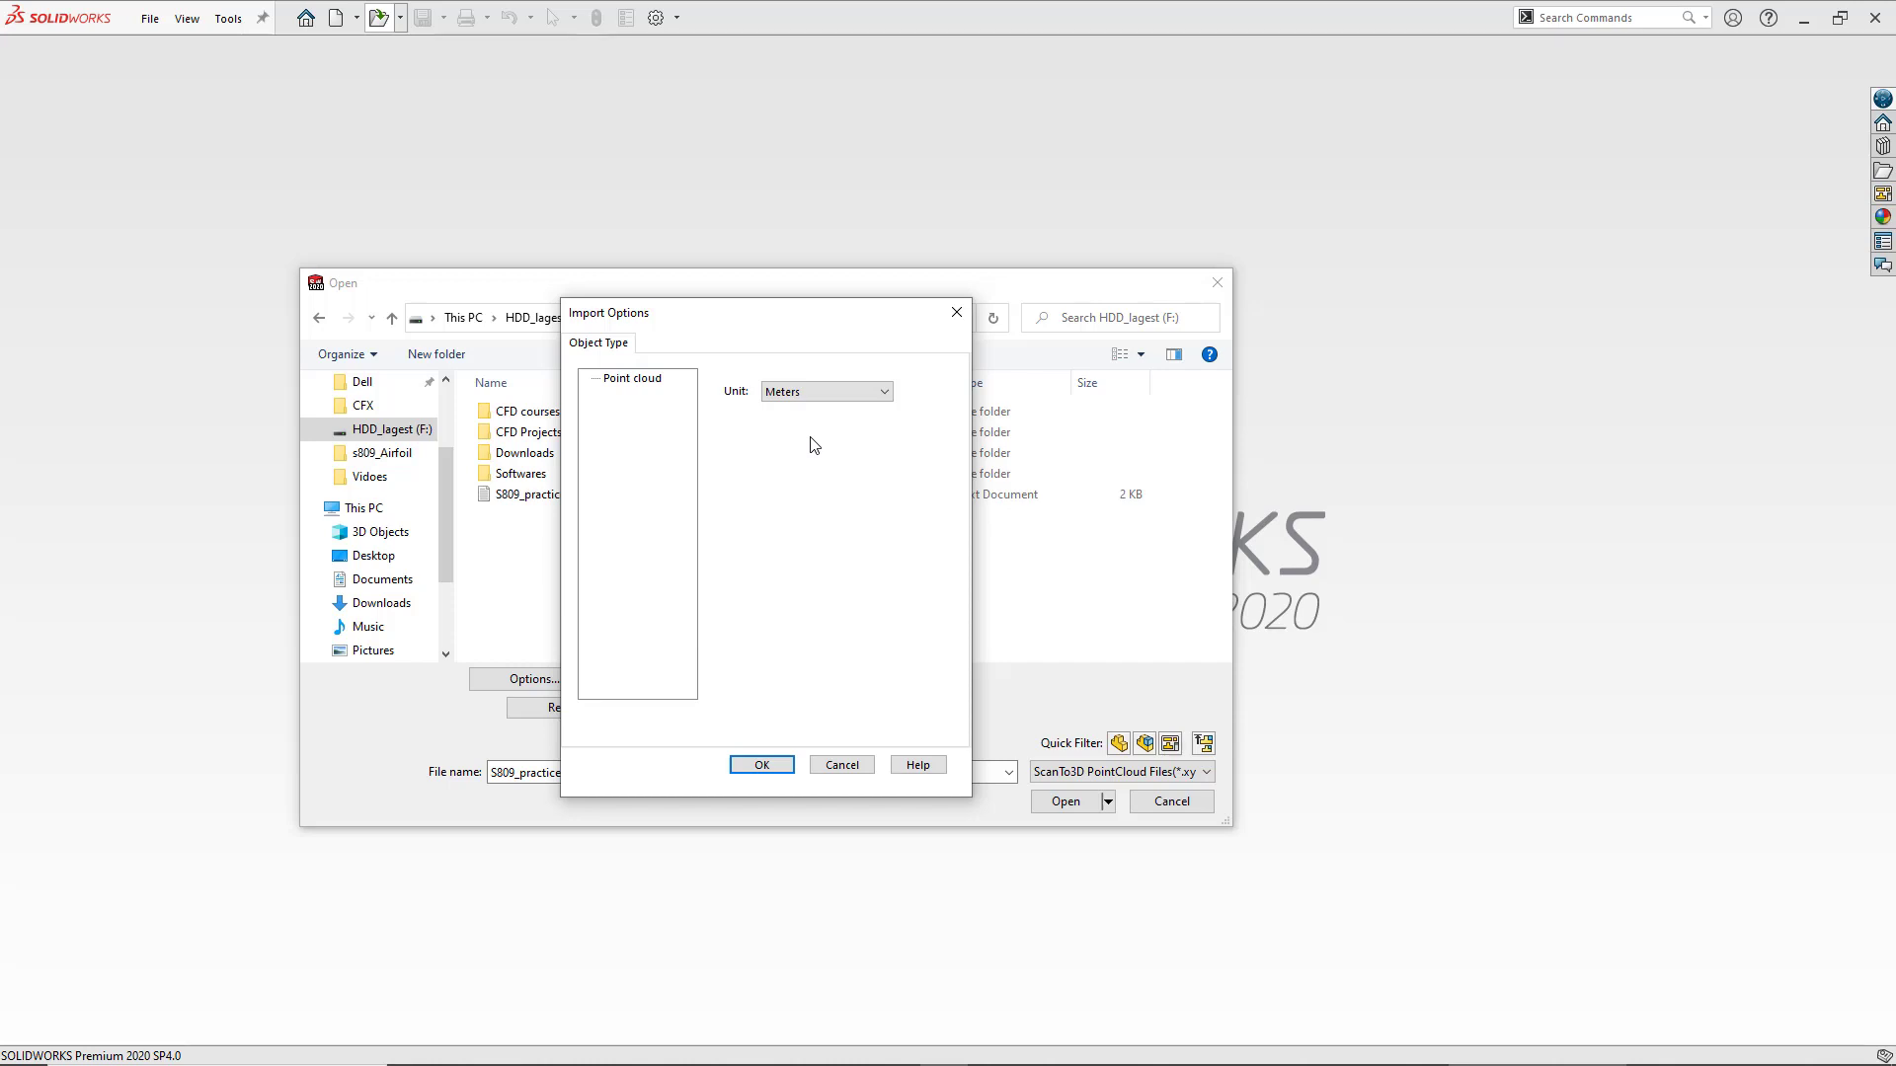
pyautogui.click(761, 766)
pyautogui.click(550, 496)
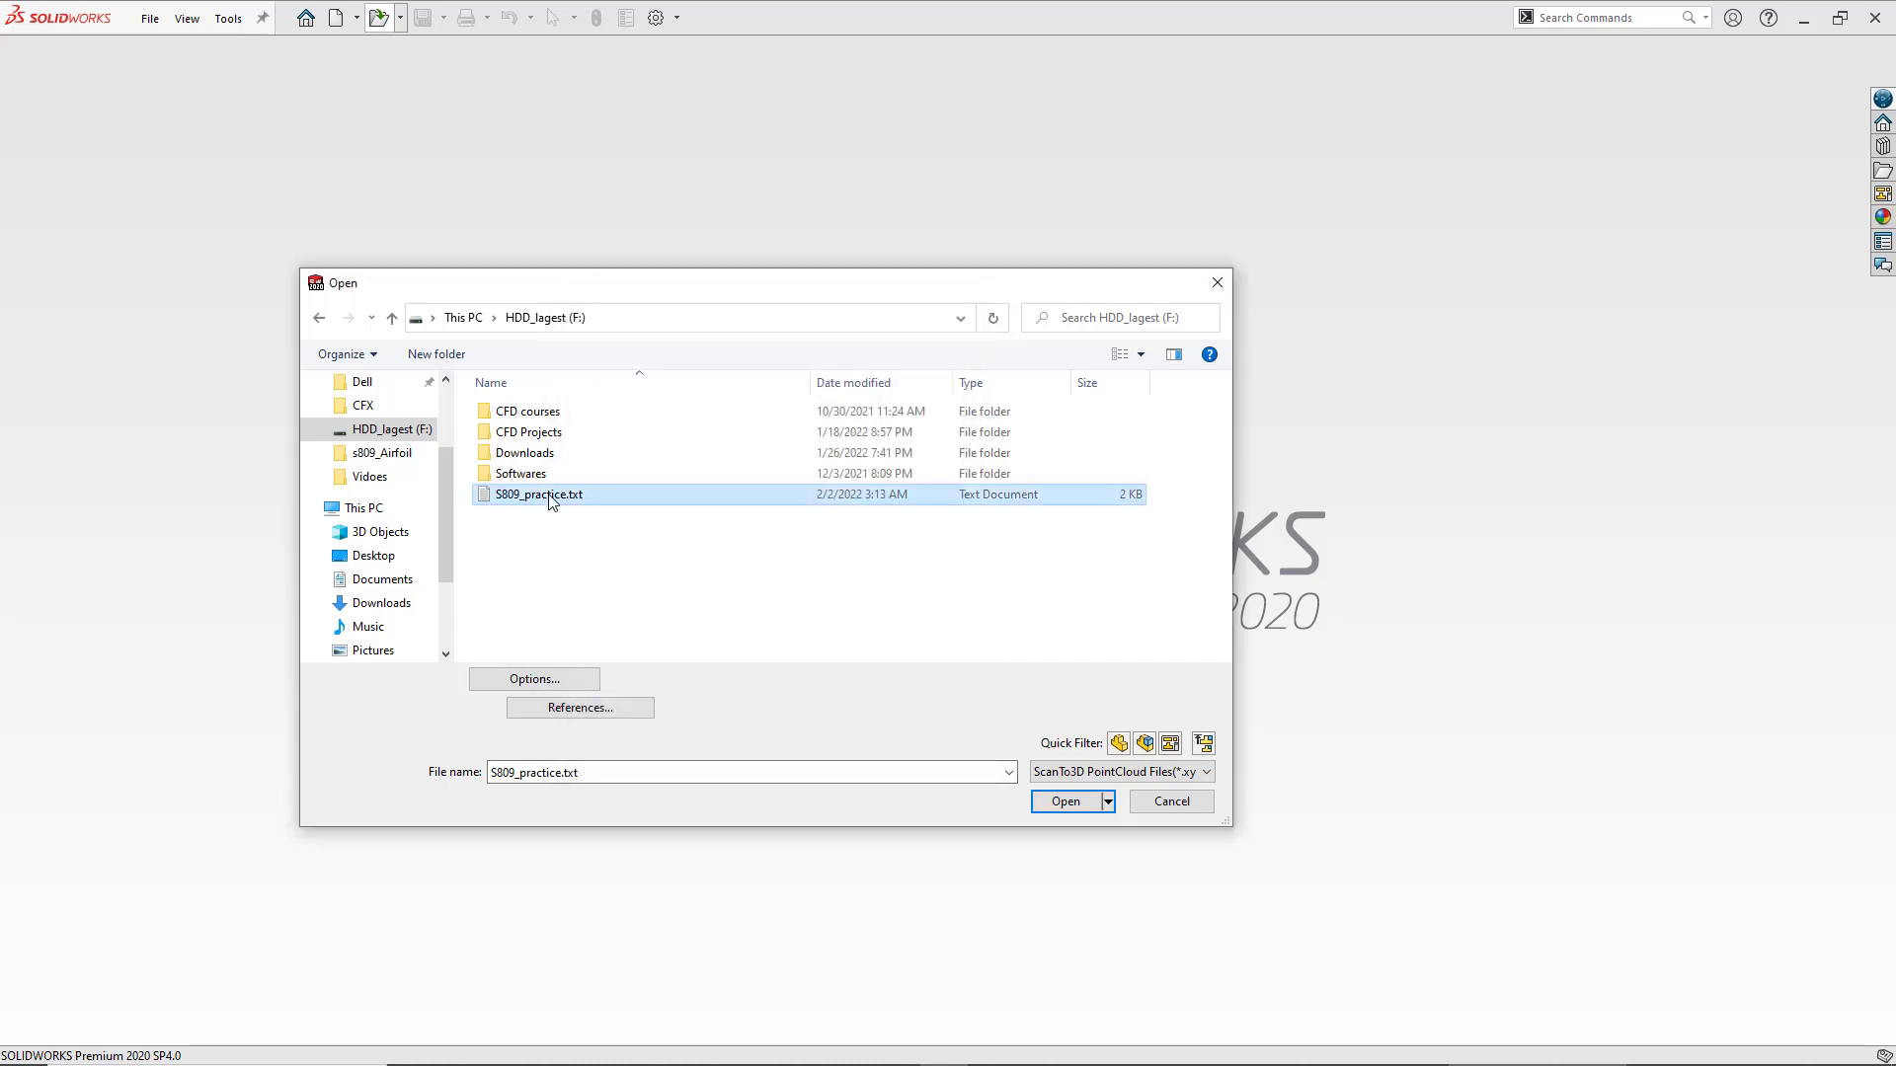
# Step: Open S809_practice.txt as Point Cloud1 and orbit around the airfoil points
pyautogui.click(1040, 808)
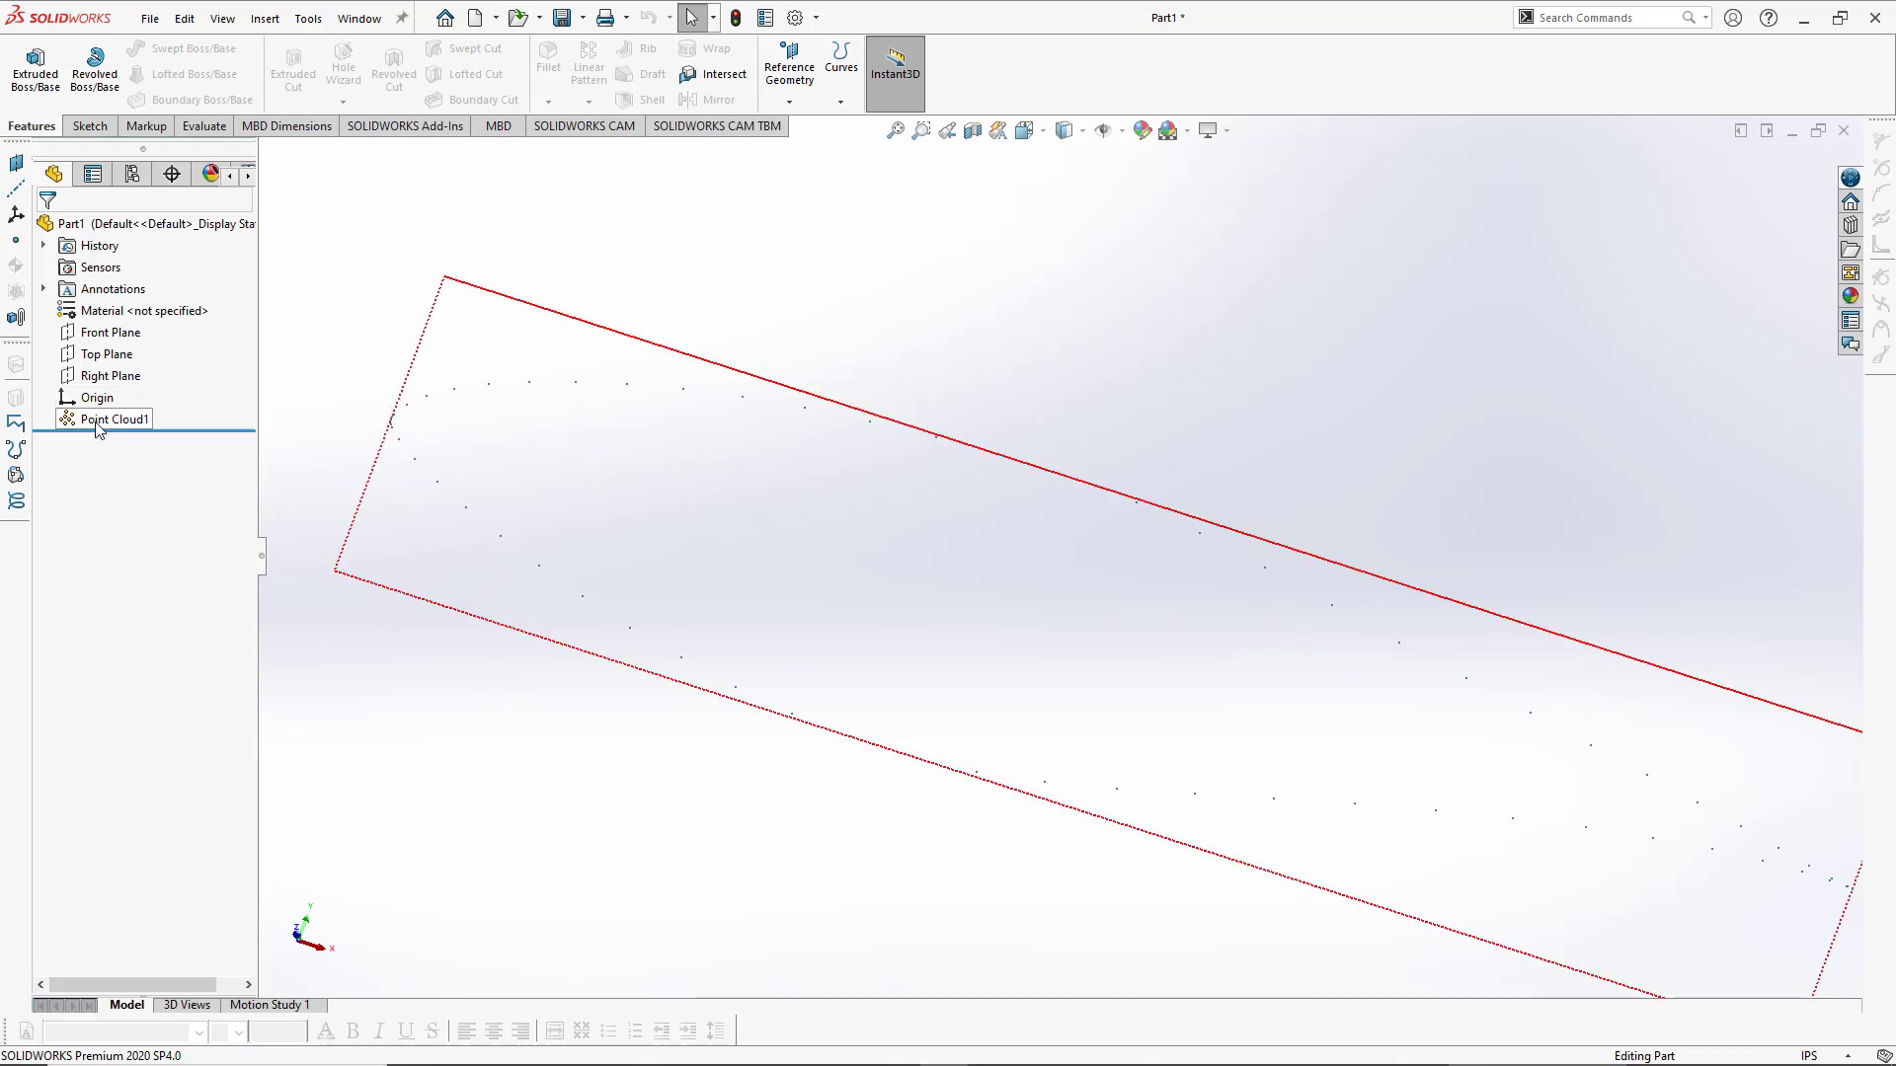
pyautogui.click(98, 423)
pyautogui.scroll(5, 736, 338)
pyautogui.scroll(-3, 691, 366)
pyautogui.click(661, 387)
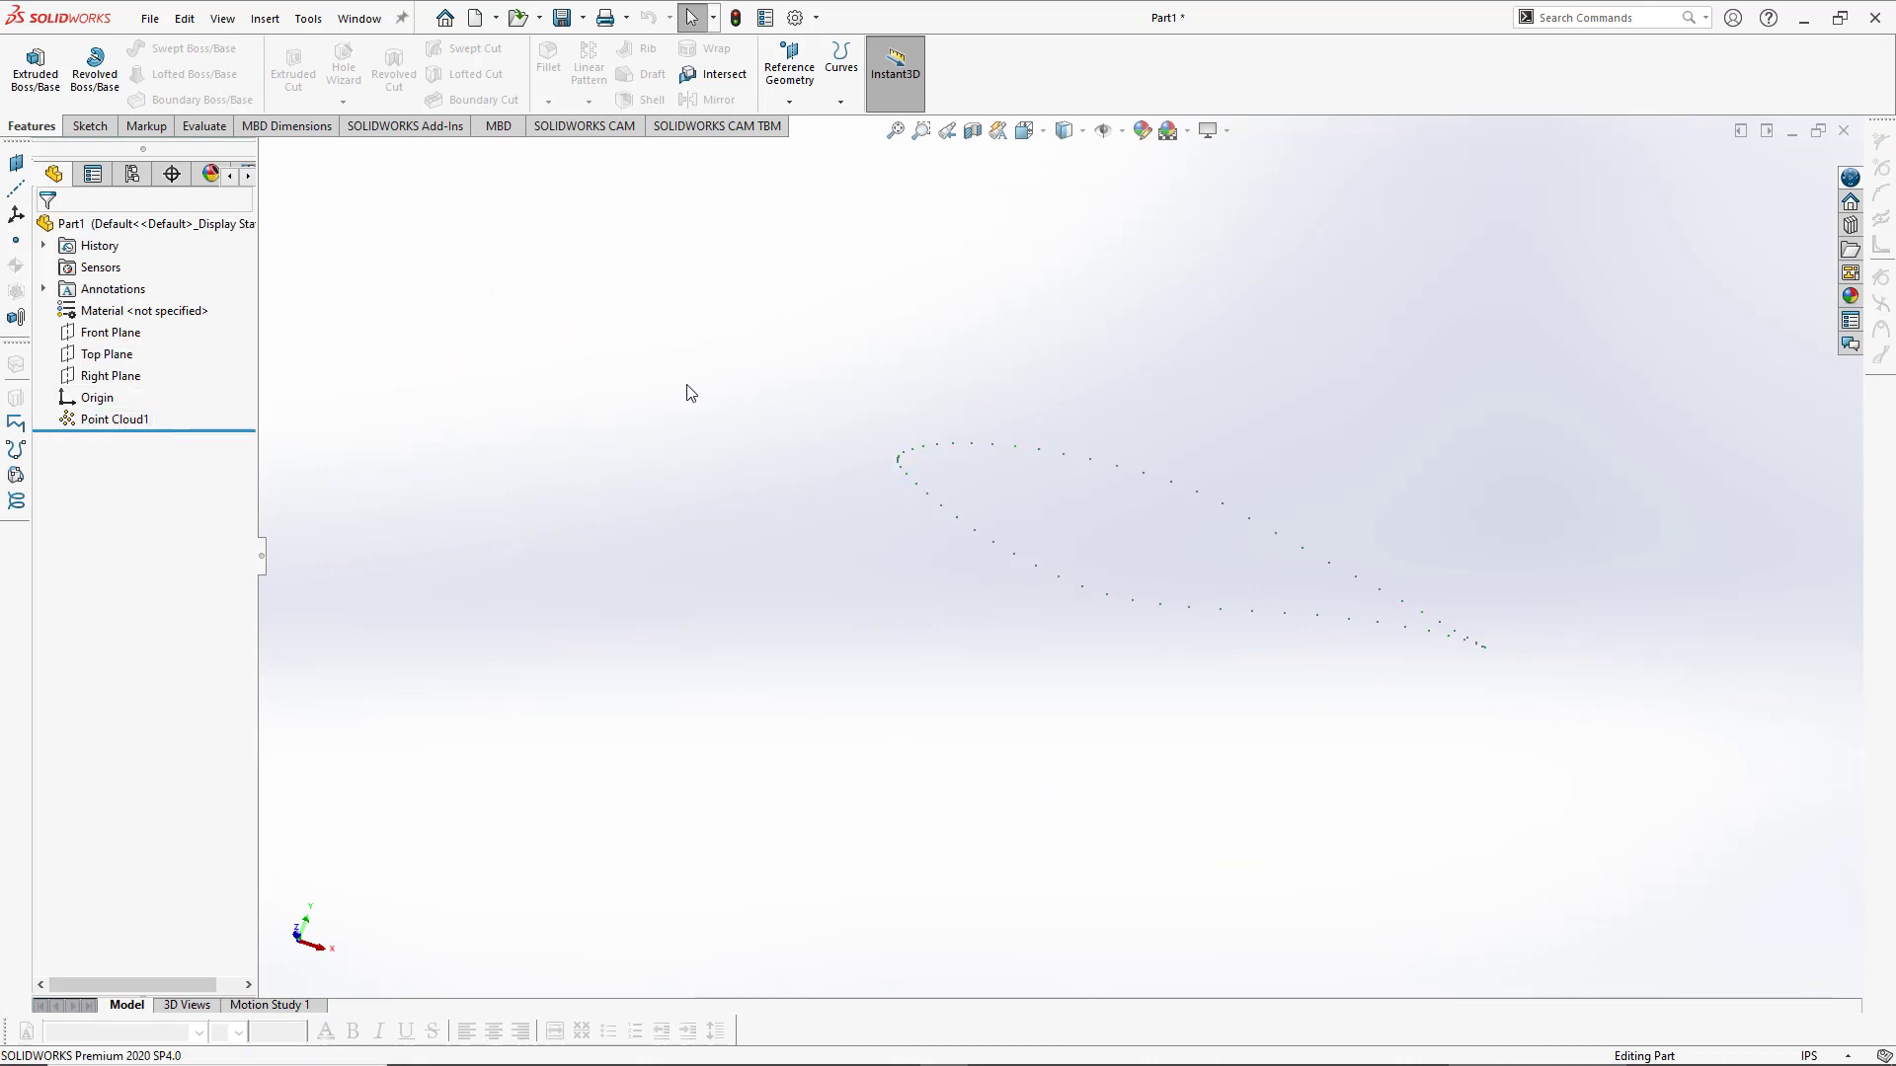
pyautogui.moveTo(790, 535); pyautogui.dragTo(618, 266, button='middle')
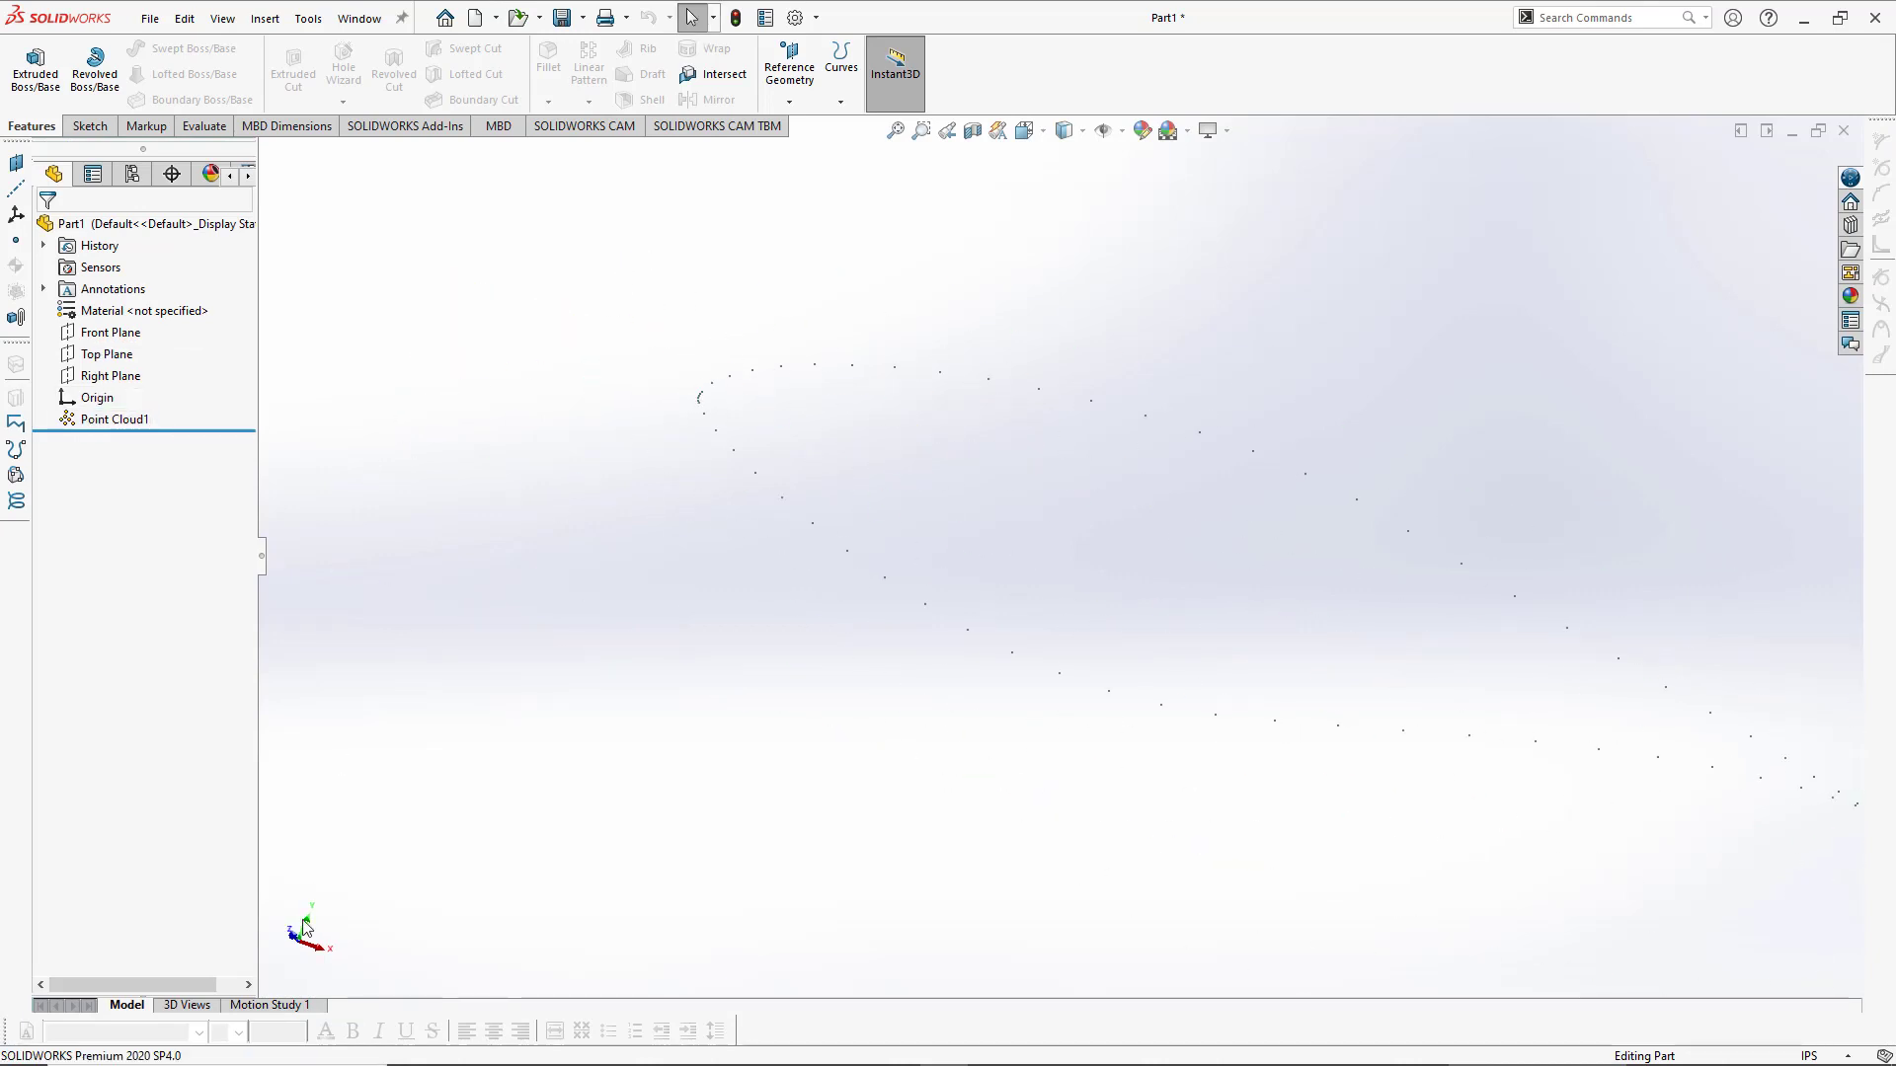
# Step: View the Front Plane normal-to so the airfoil outline is seen face-on
pyautogui.click(112, 334)
pyautogui.click(220, 305)
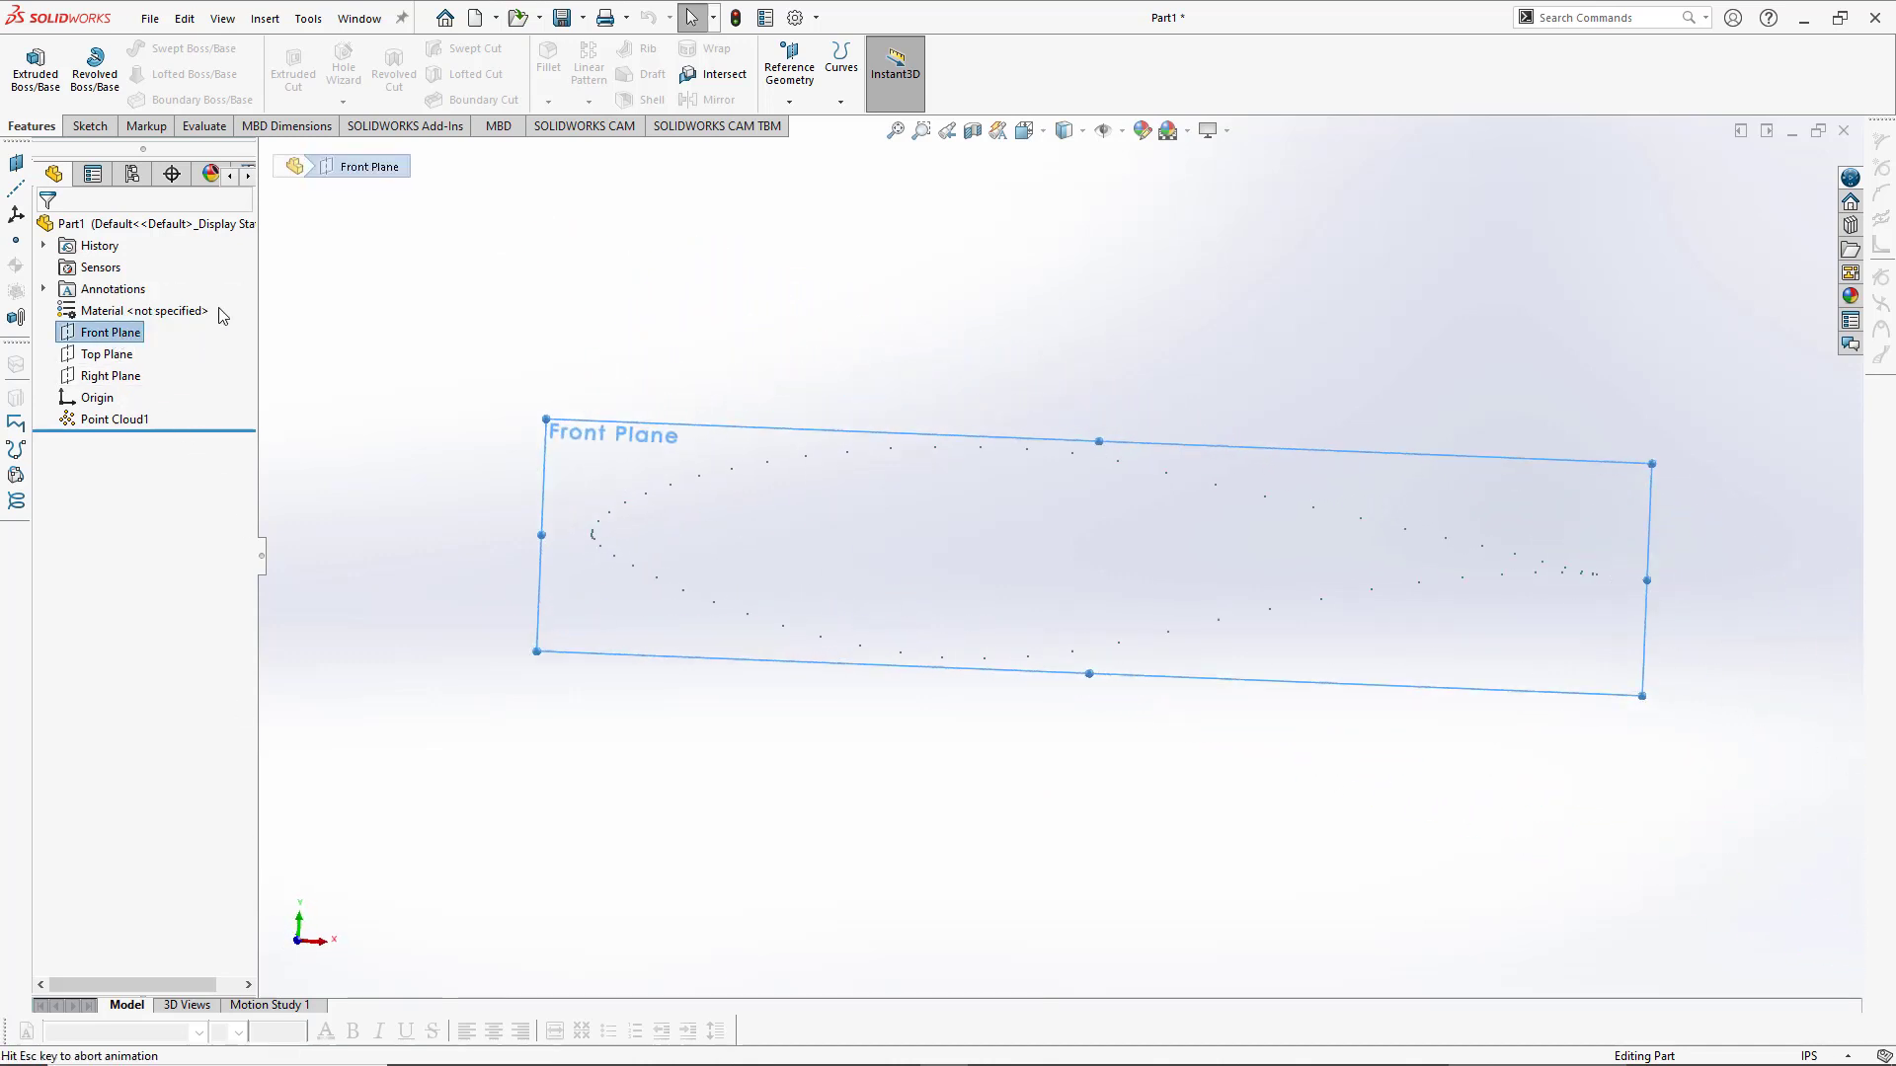
pyautogui.click(1355, 380)
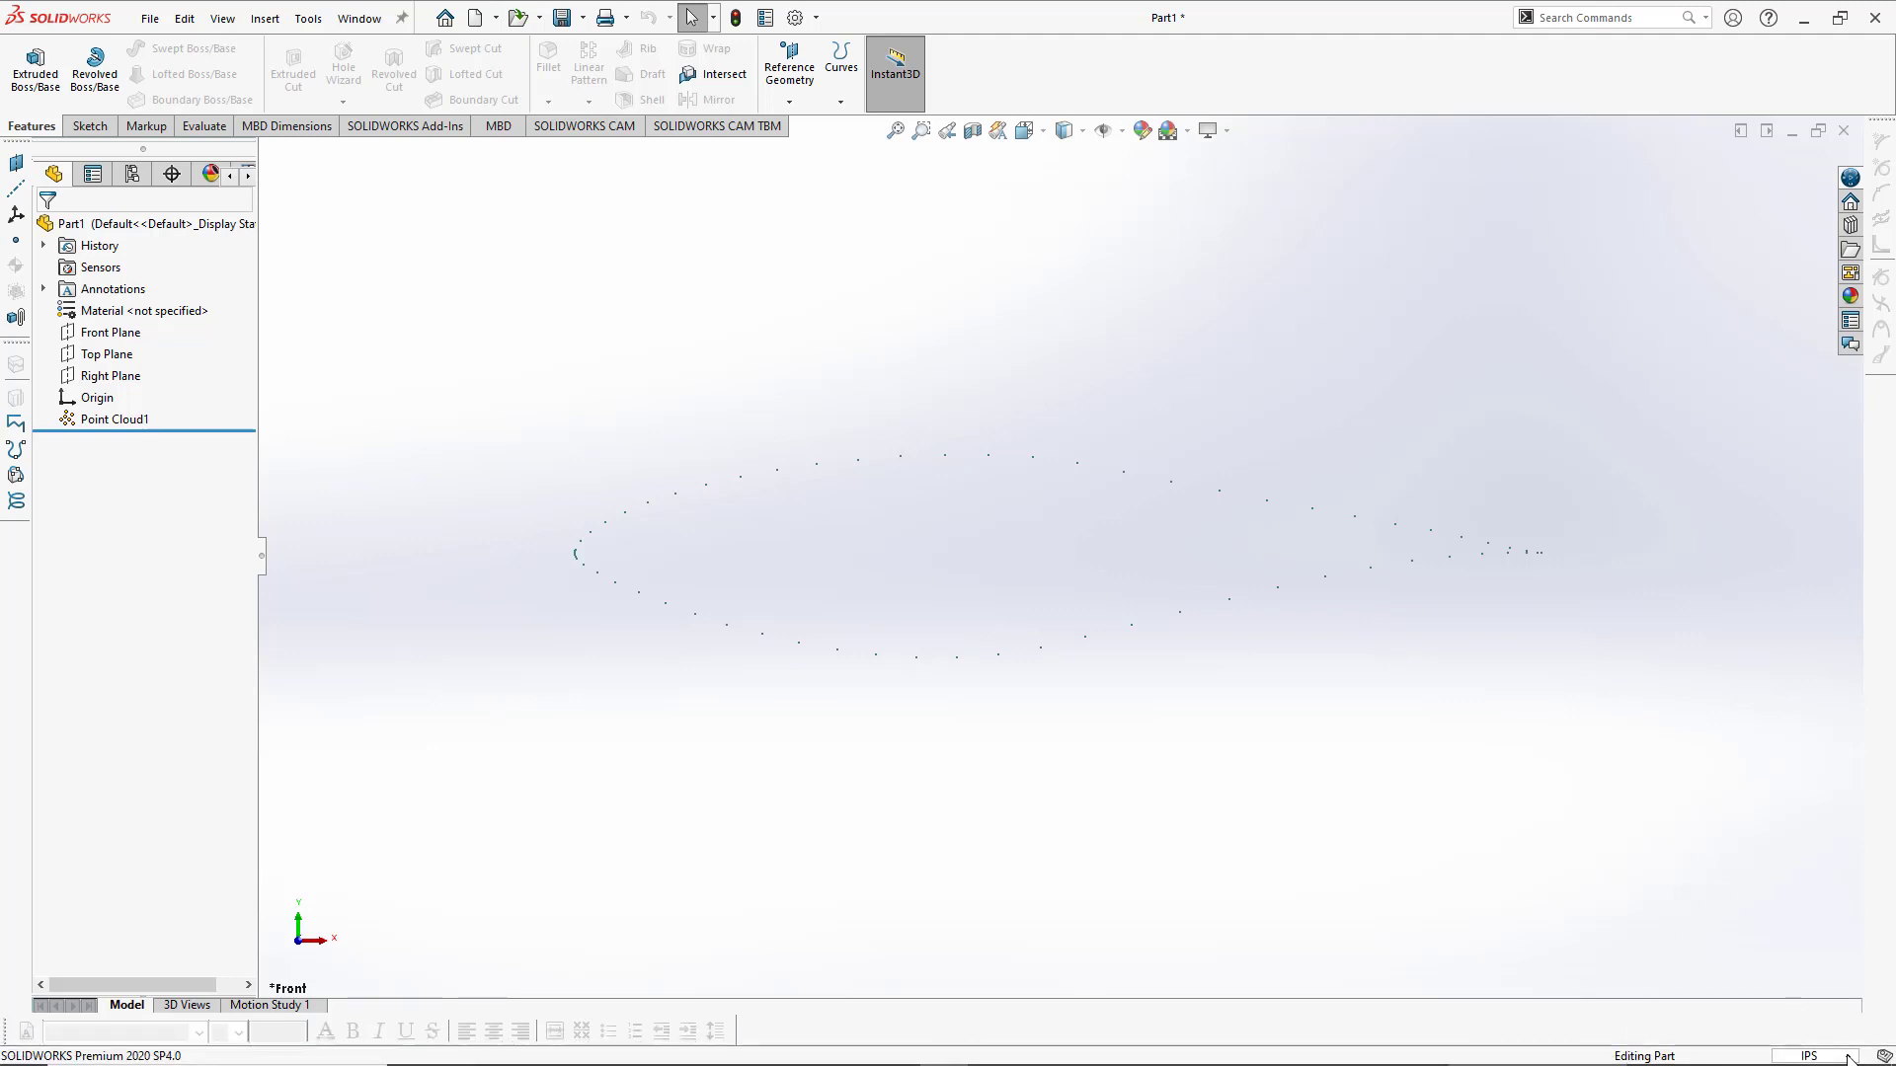
# Step: Change the part's unit system from IPS to MKS (meter, kilogram, second)
pyautogui.click(1846, 1057)
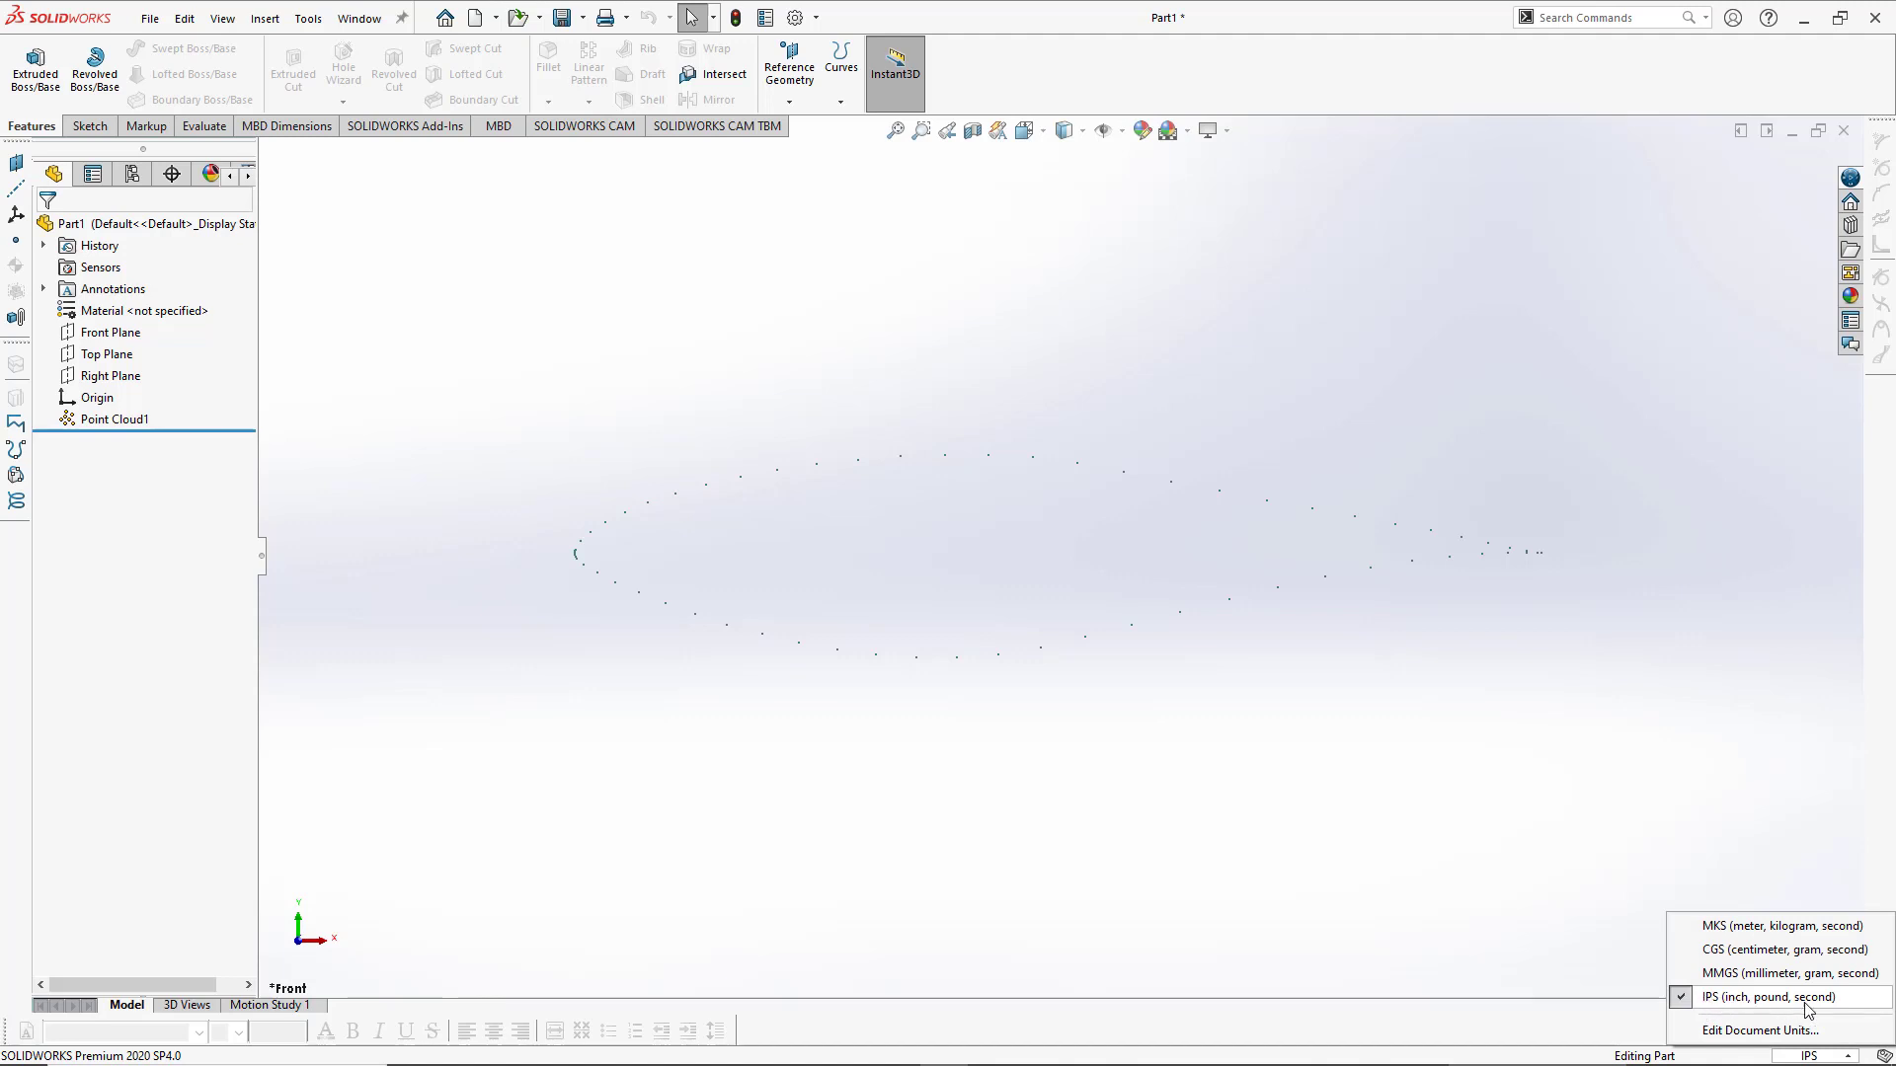
pyautogui.click(1742, 928)
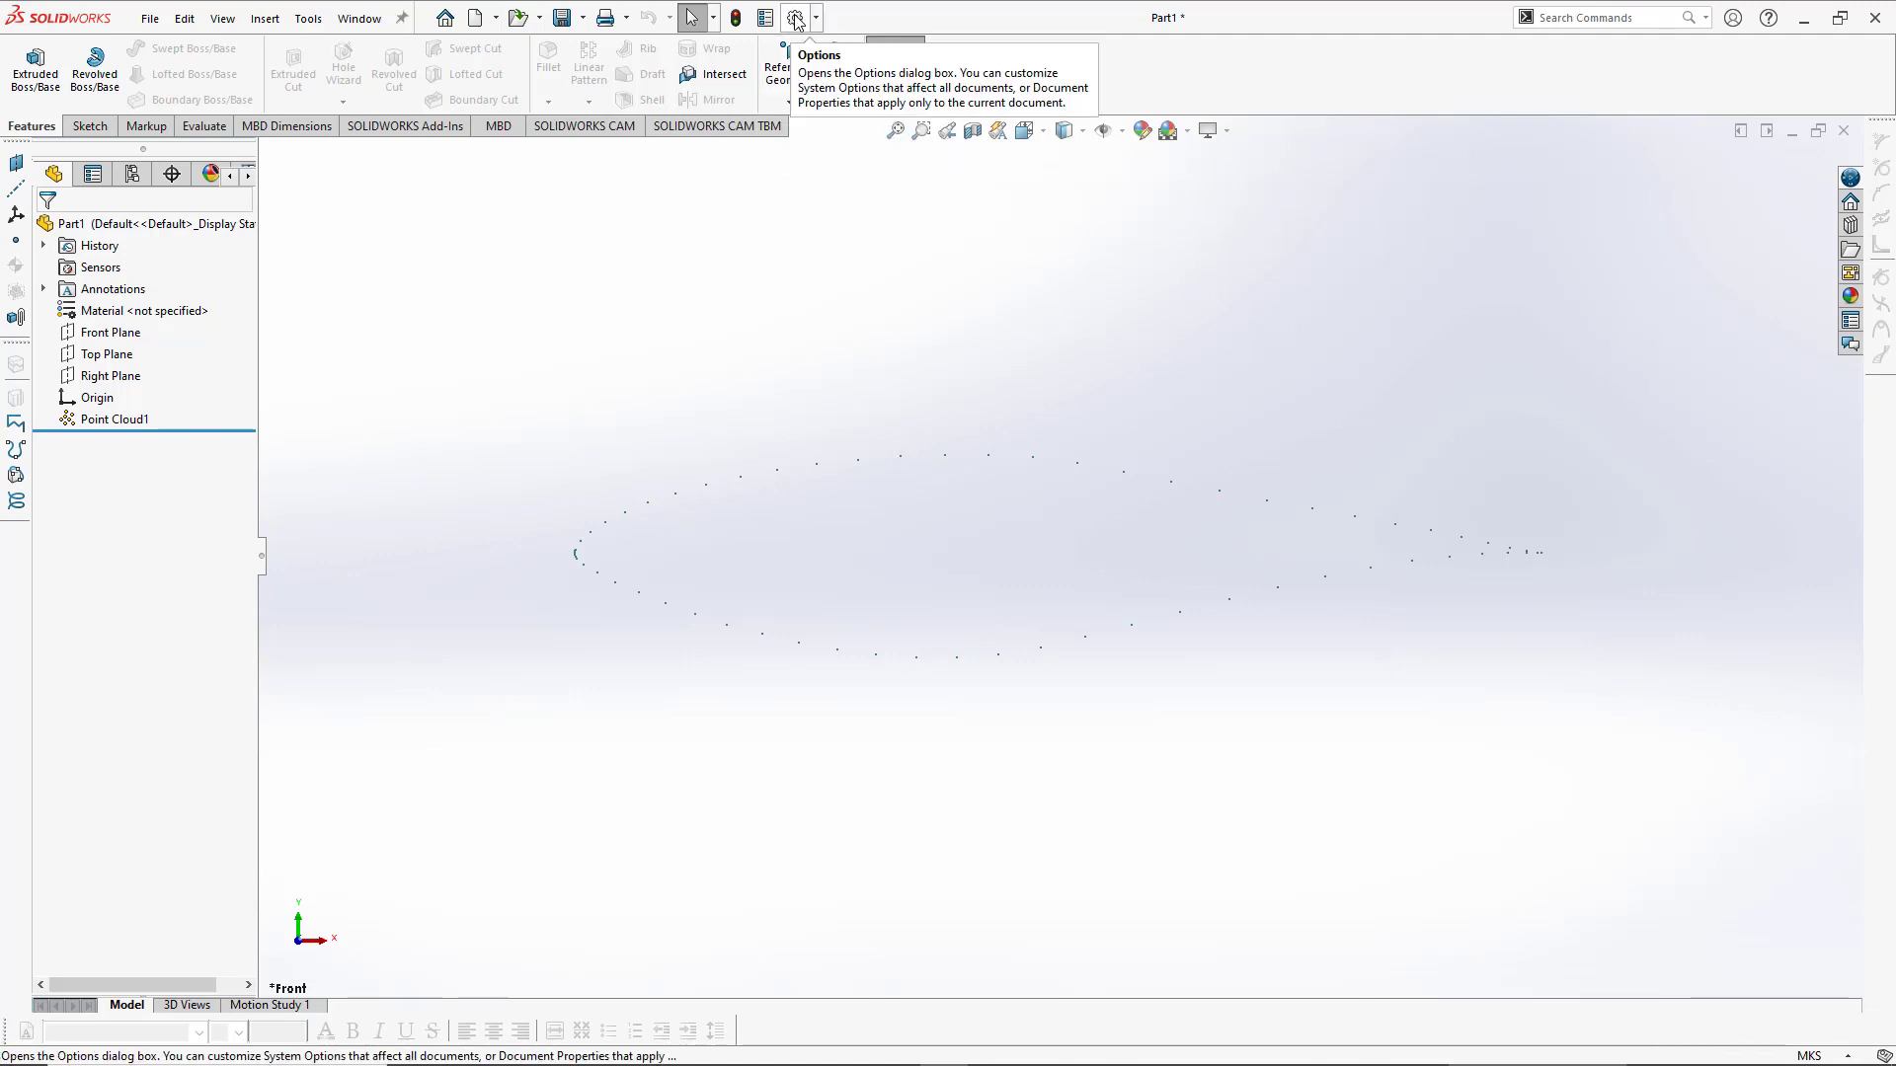
# Step: Set the Document Properties length units to six decimal places (.123456)
pyautogui.click(796, 20)
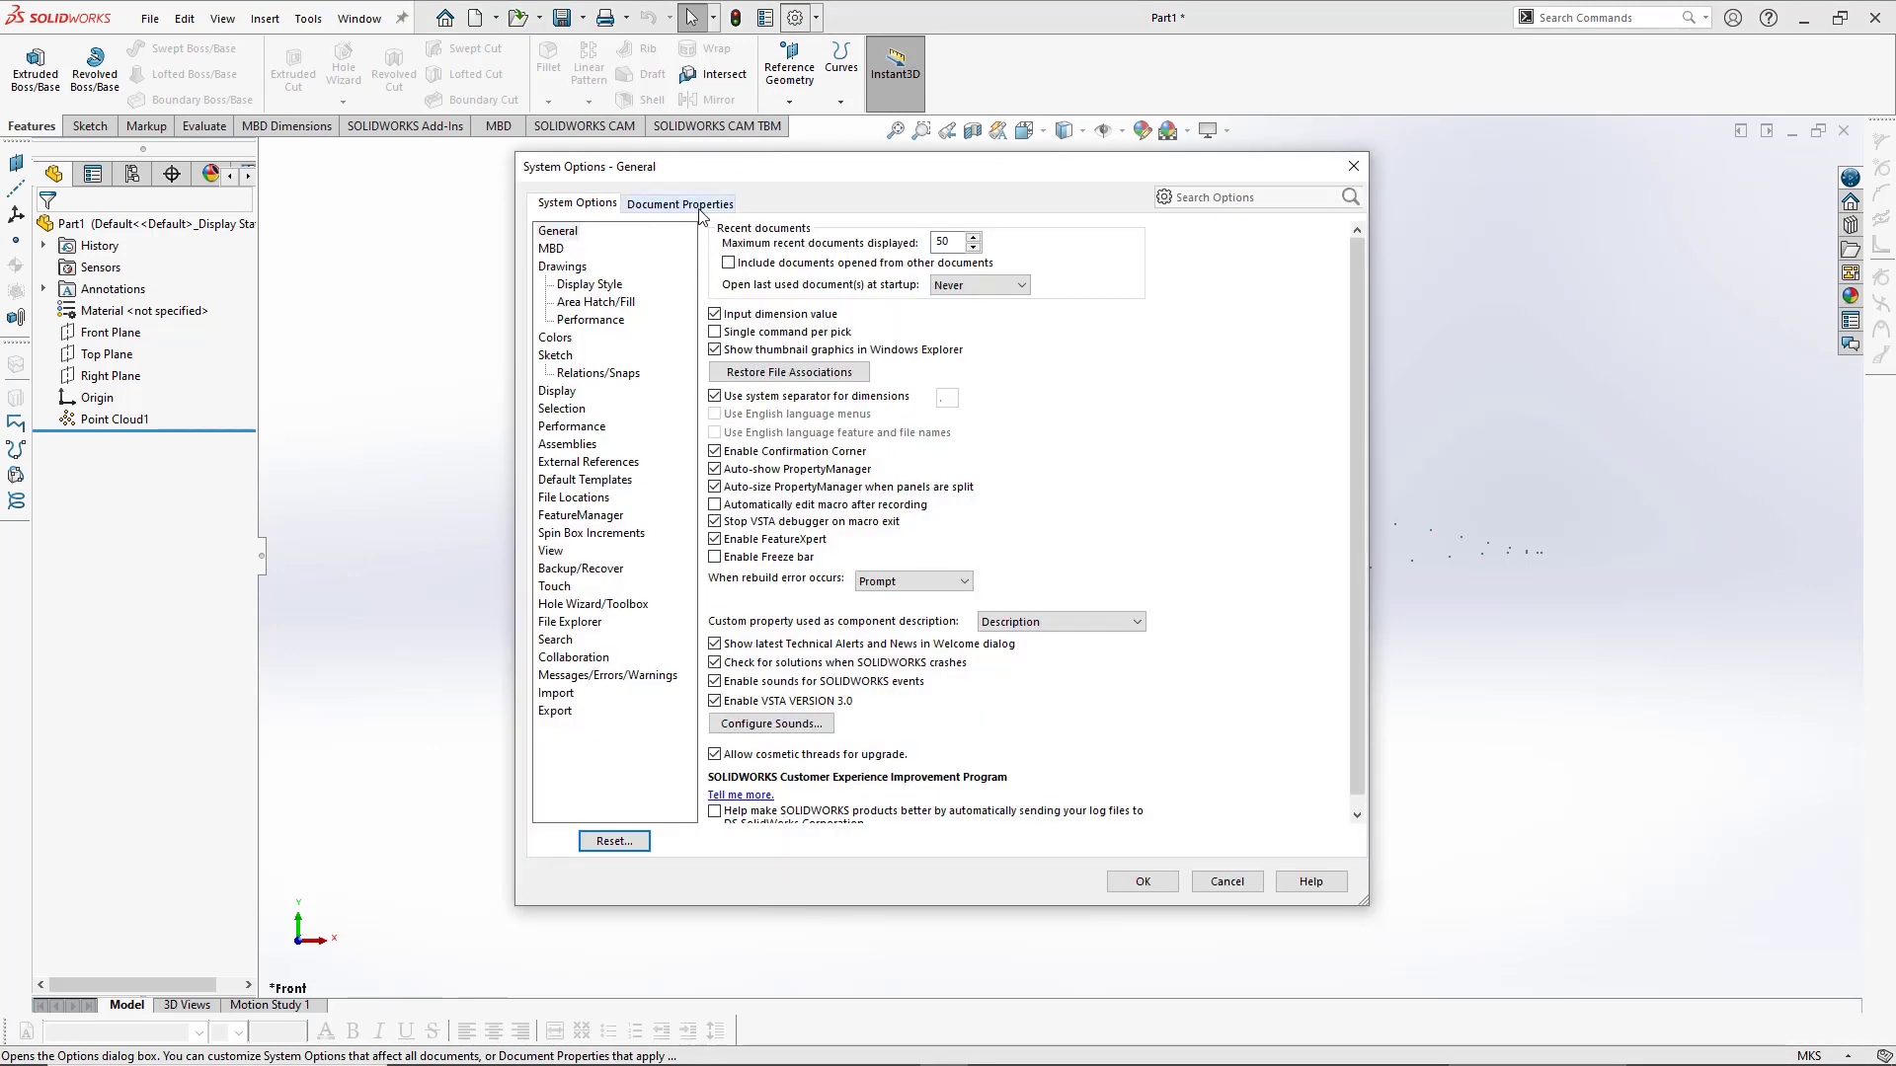
pyautogui.moveTo(805, 166); pyautogui.dragTo(838, 233)
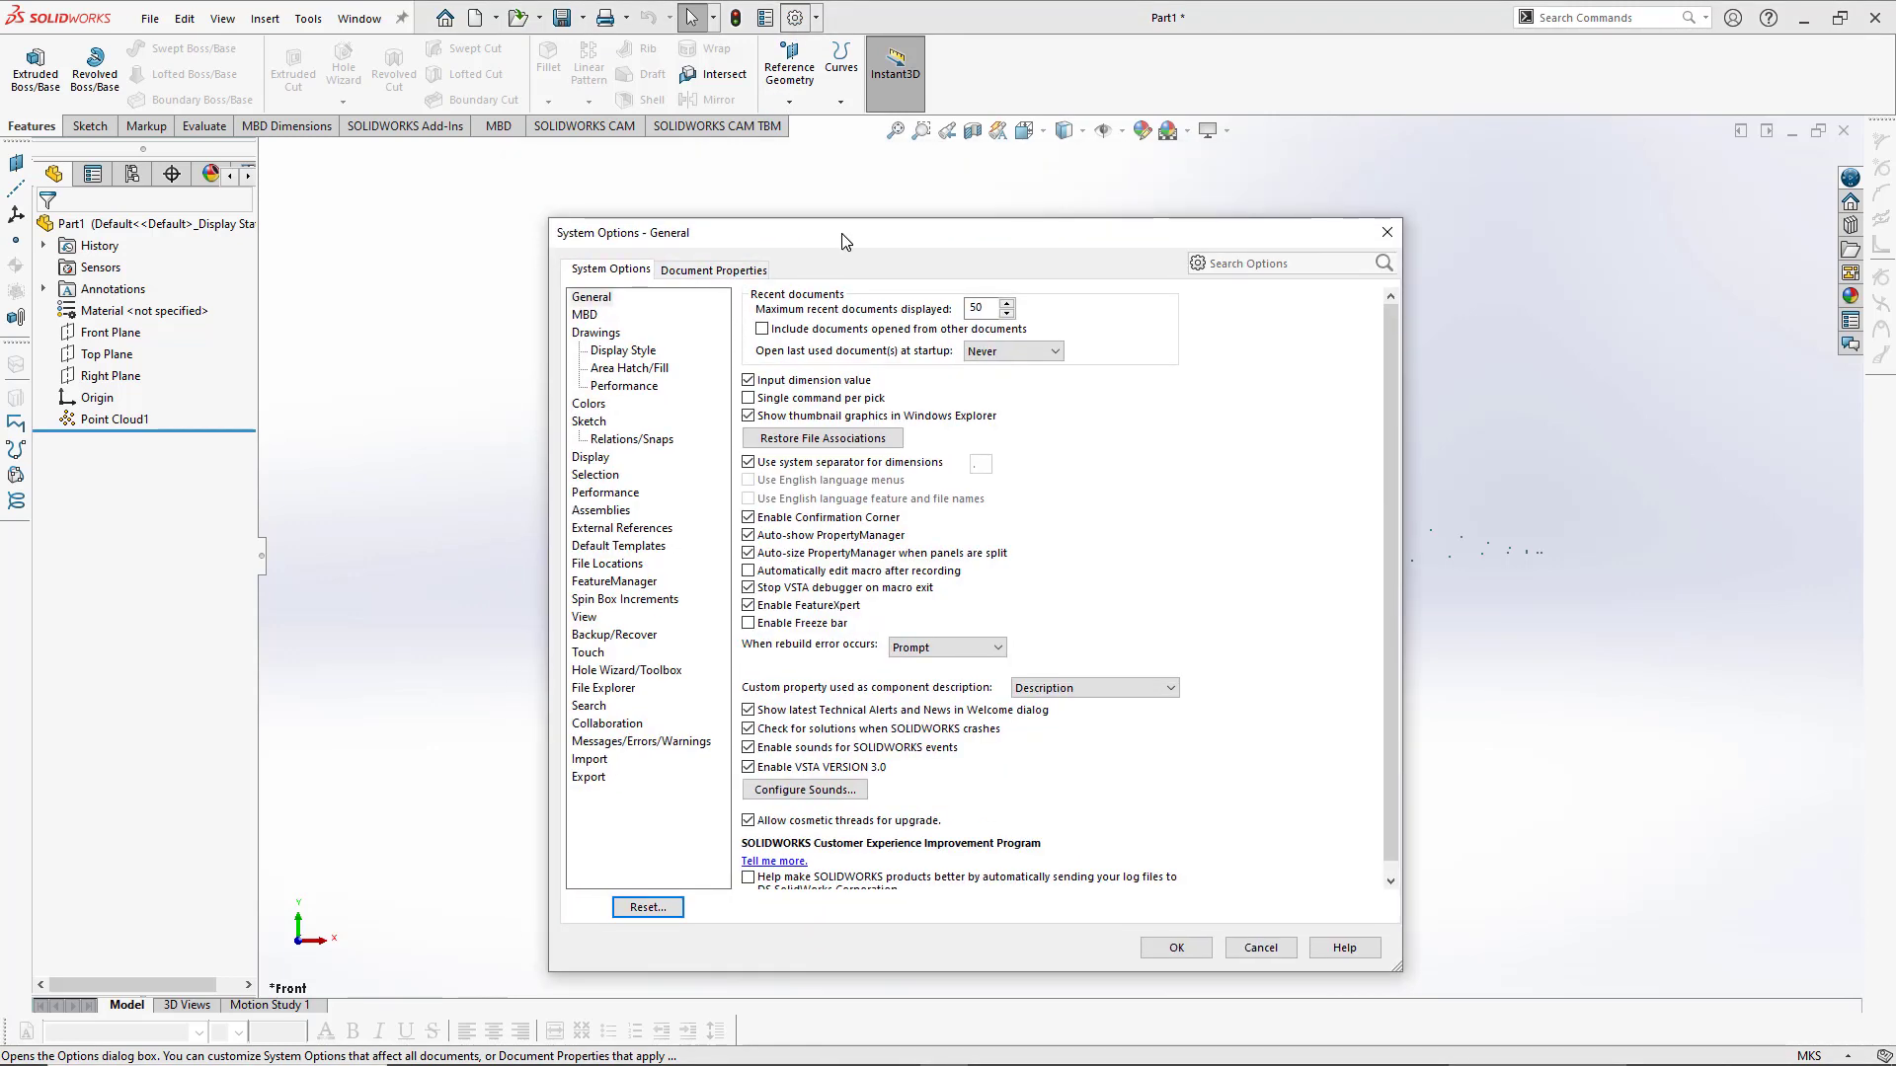
pyautogui.click(699, 275)
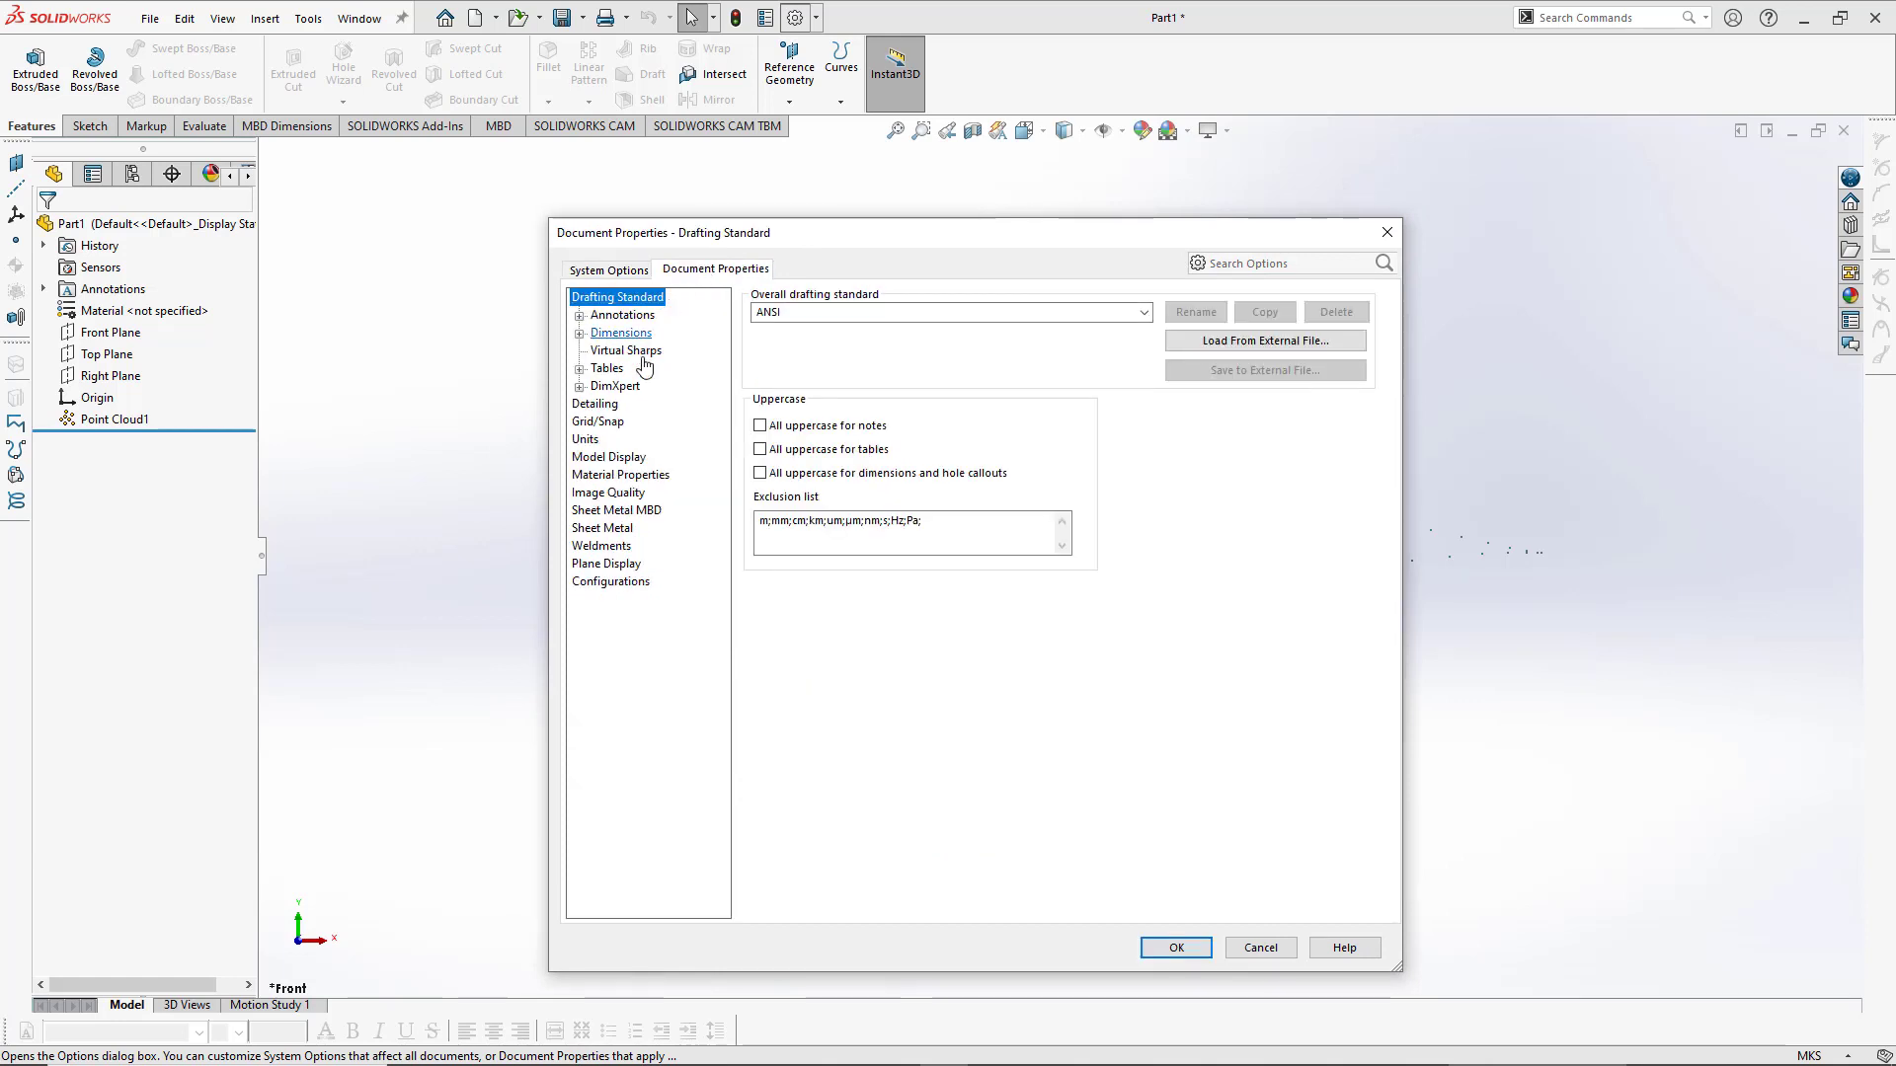
pyautogui.click(586, 440)
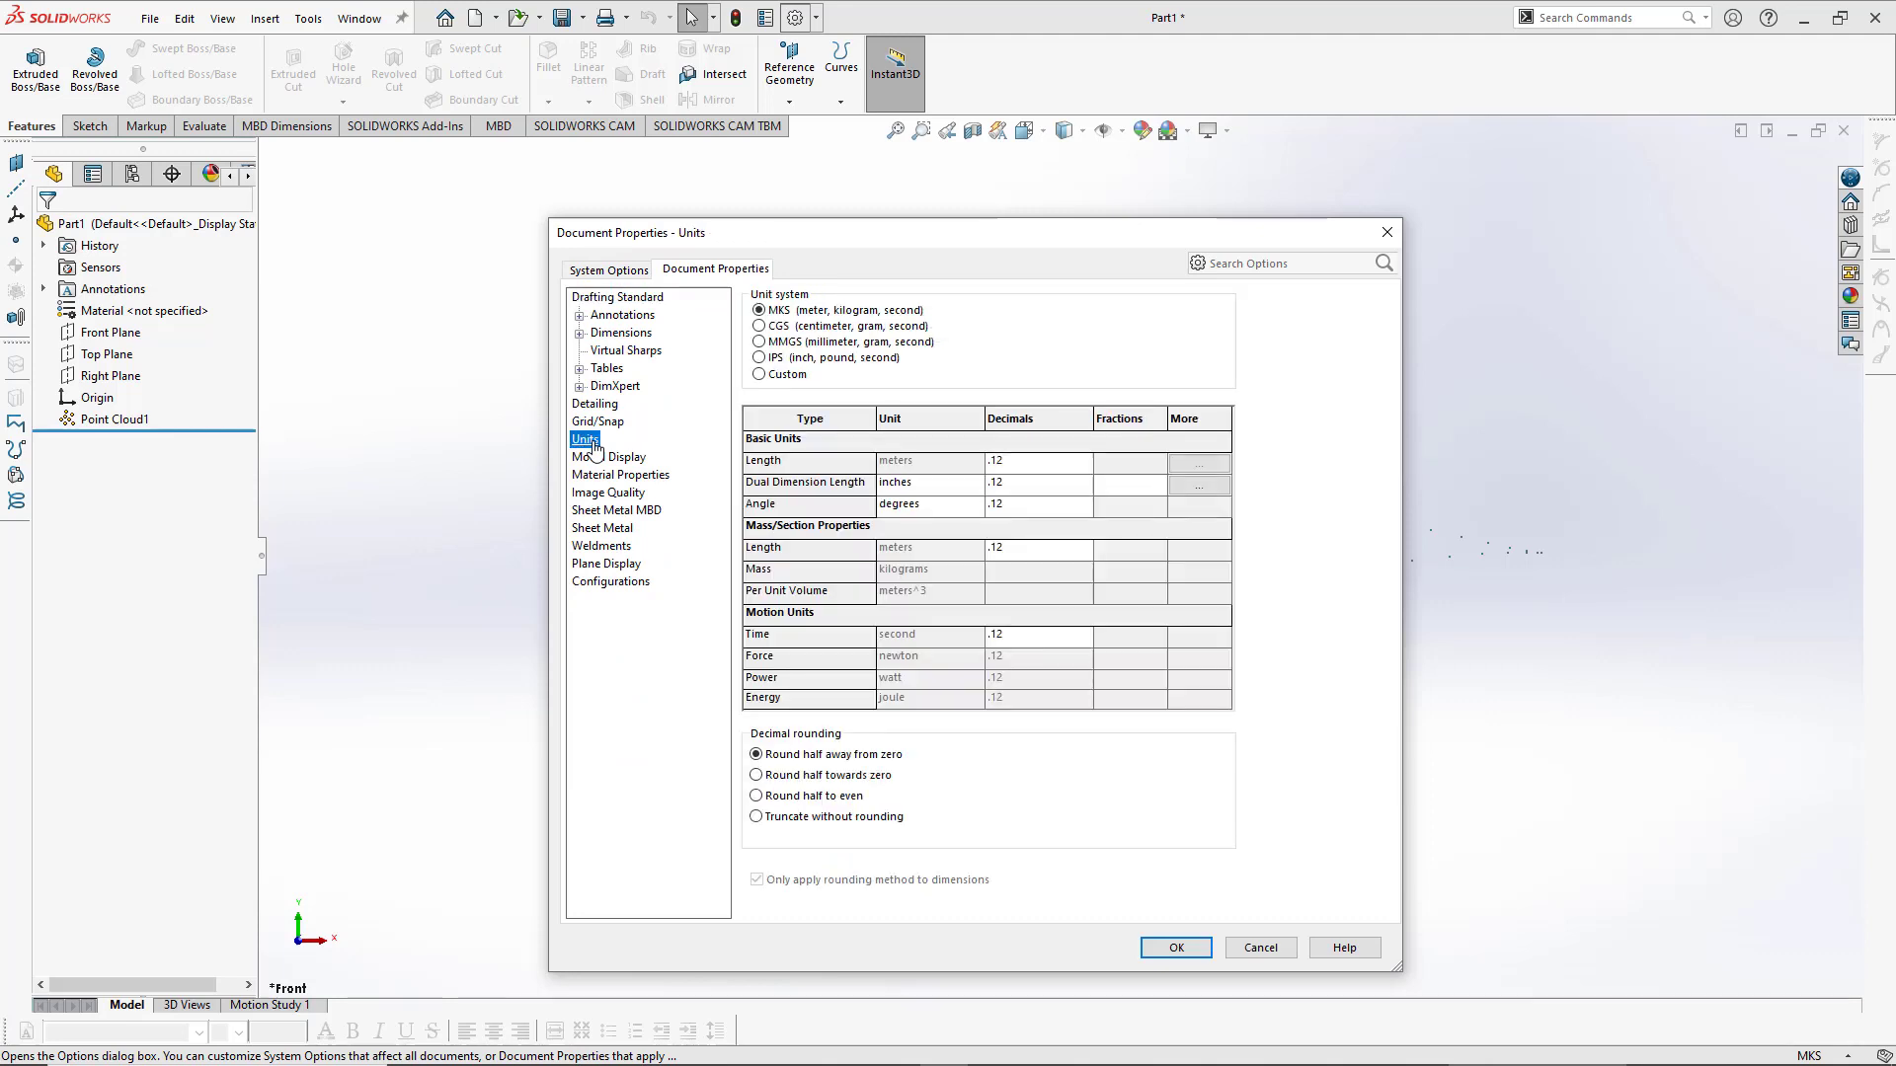
pyautogui.click(1049, 471)
pyautogui.click(1086, 463)
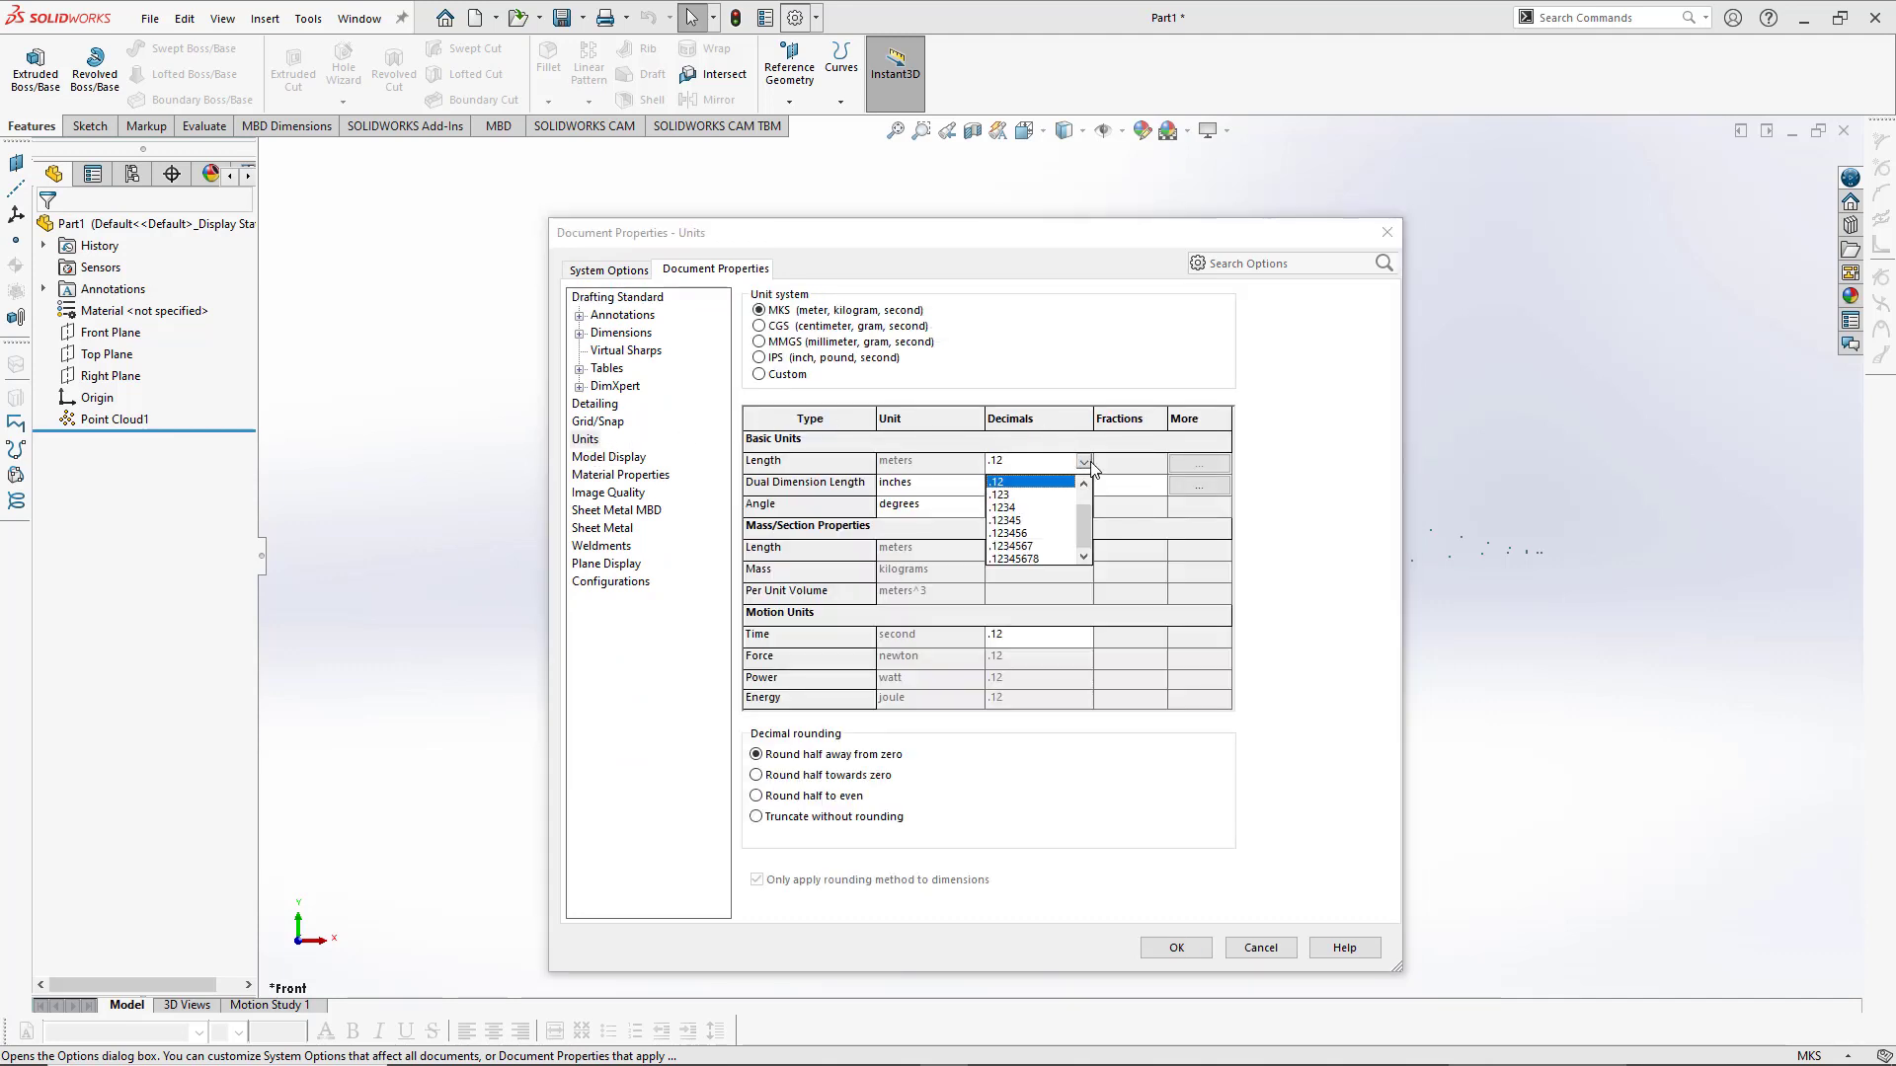
pyautogui.click(1016, 534)
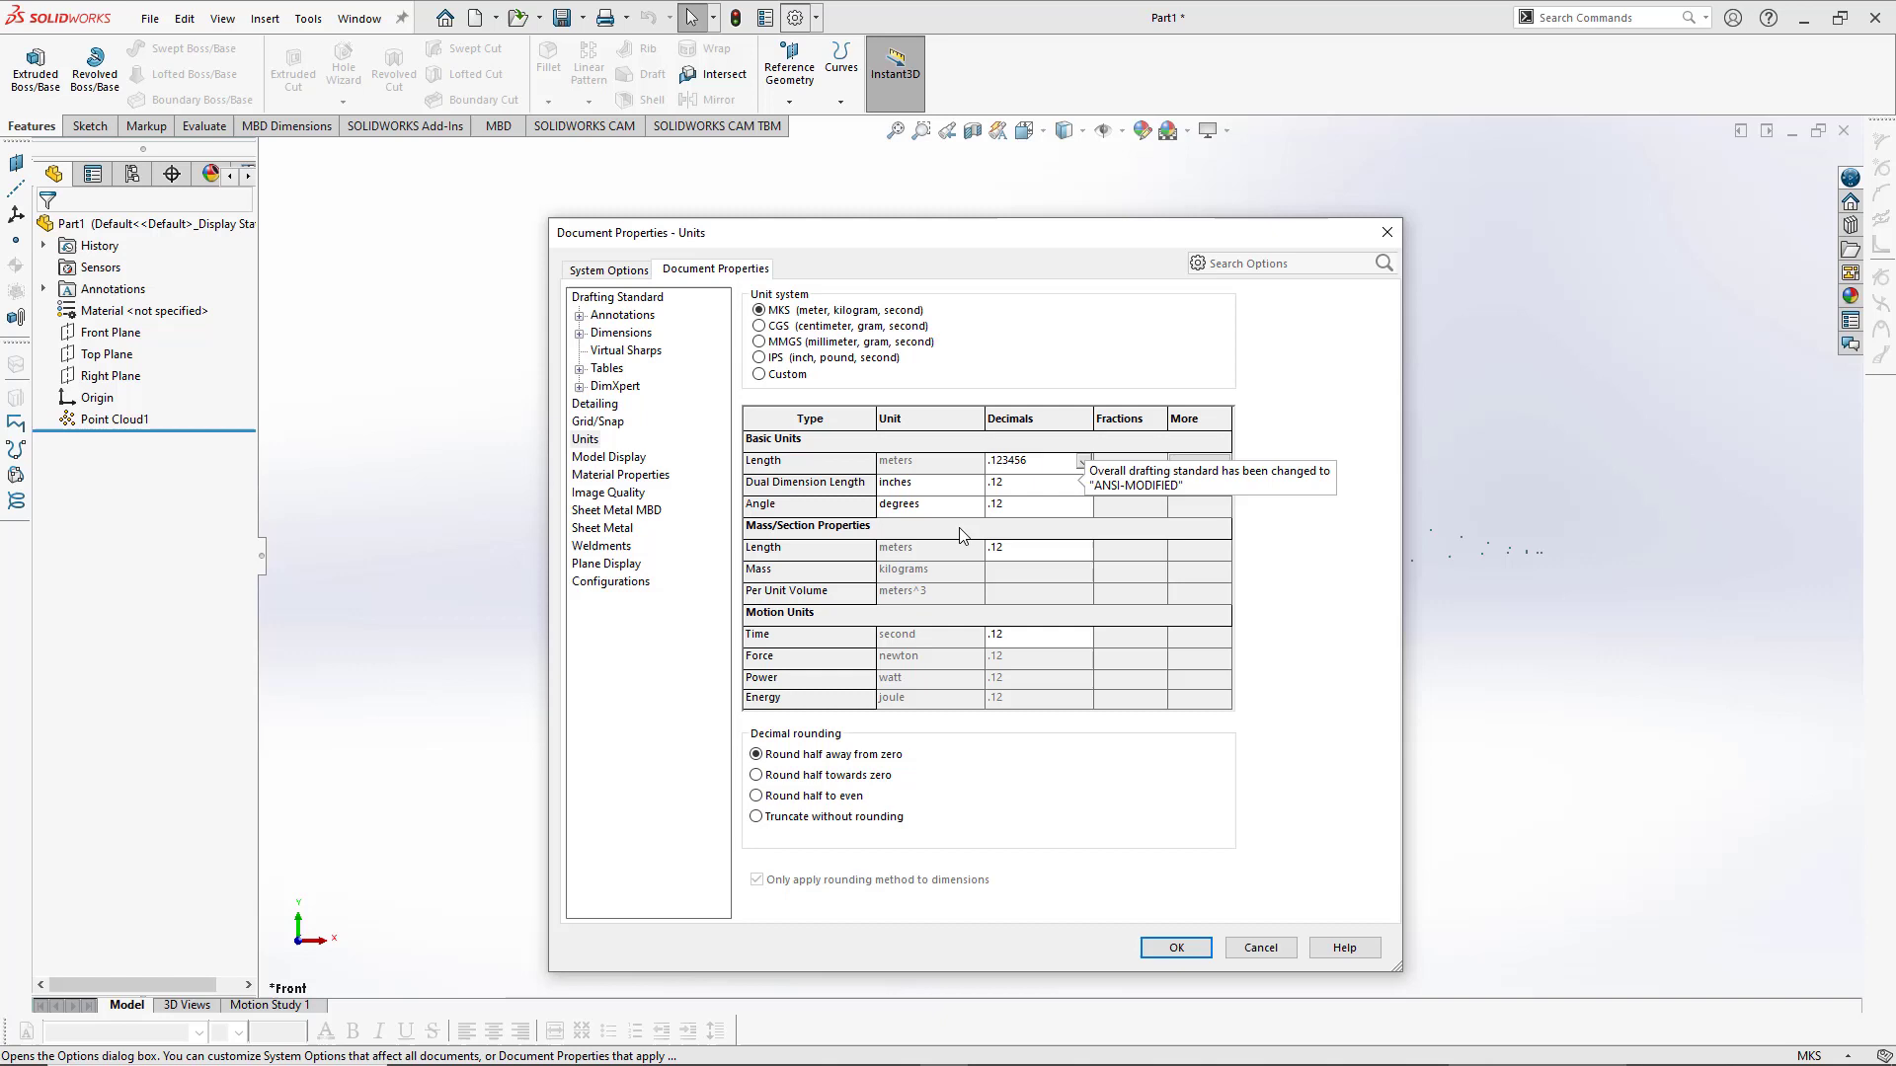
# Step: Confirm in Notepad that S809_practice.txt's y values have six decimals, then close it
pyautogui.moveTo(459, 1056)
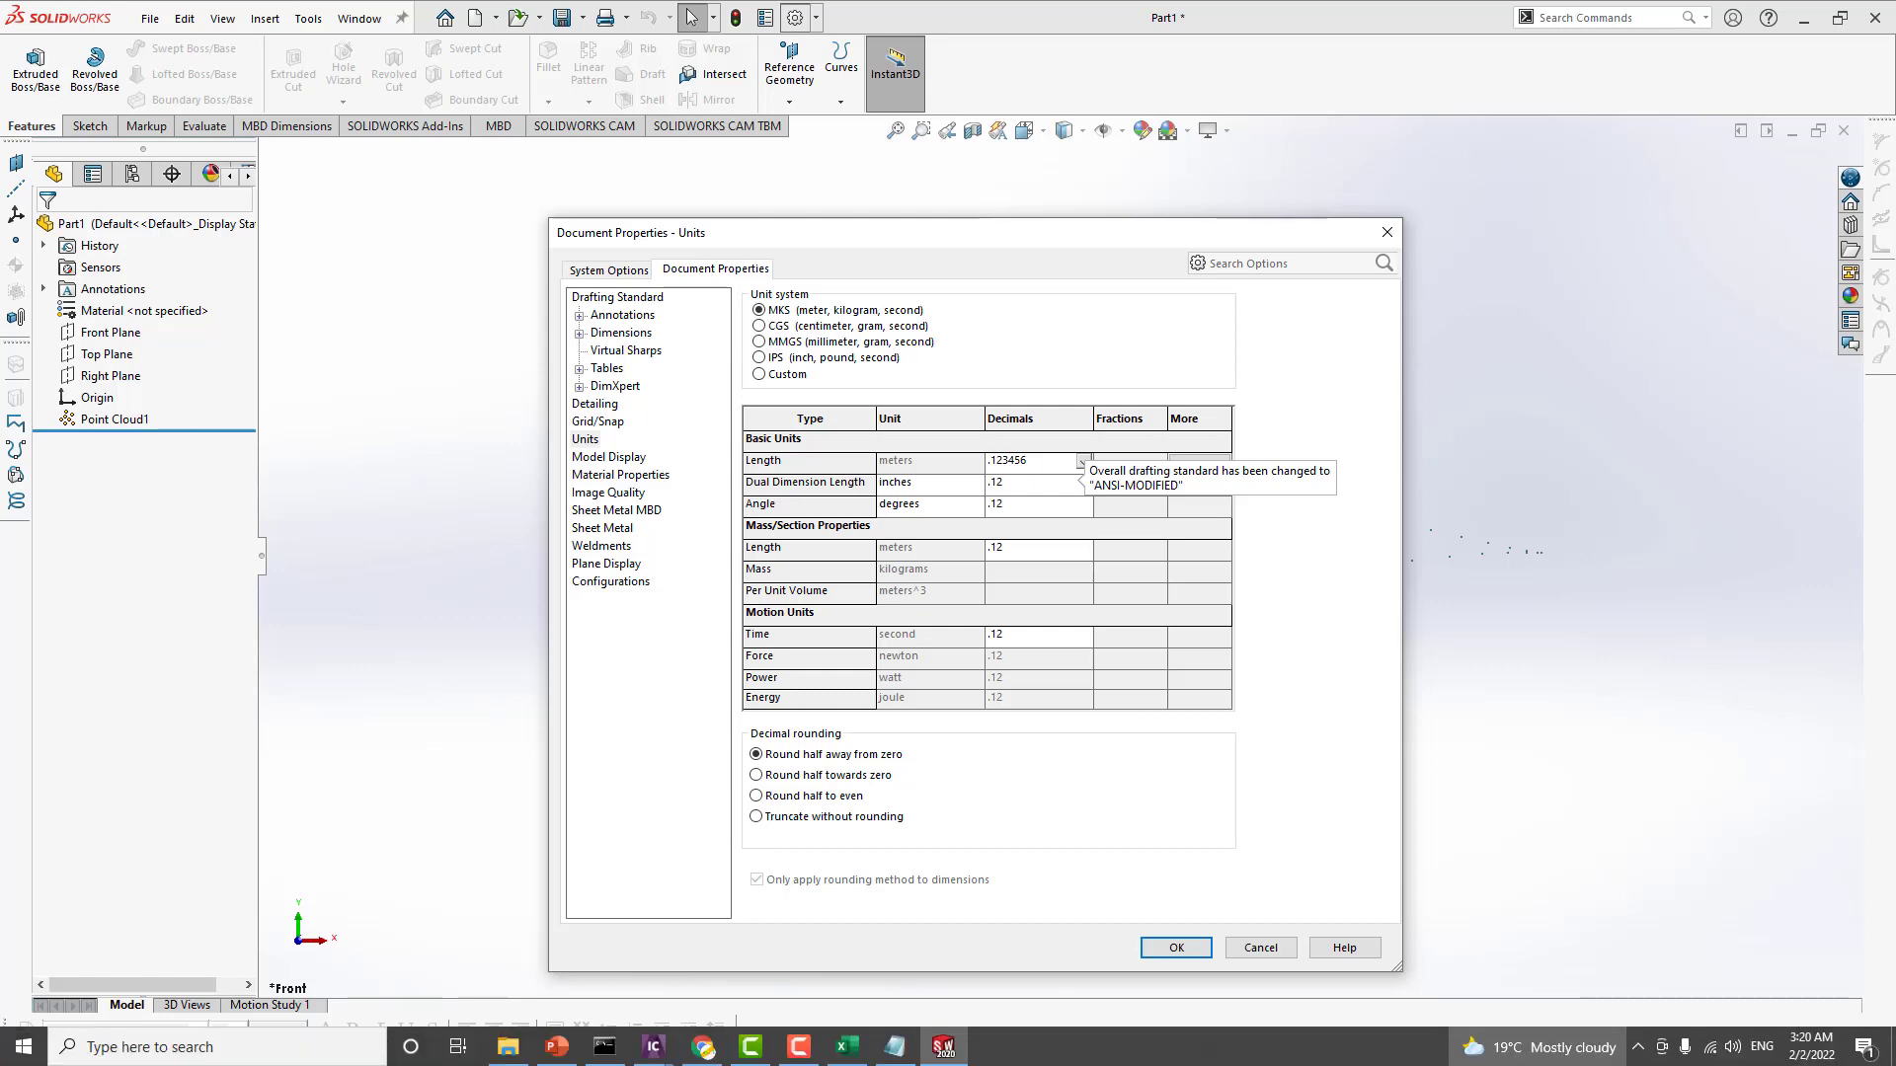
pyautogui.click(910, 1053)
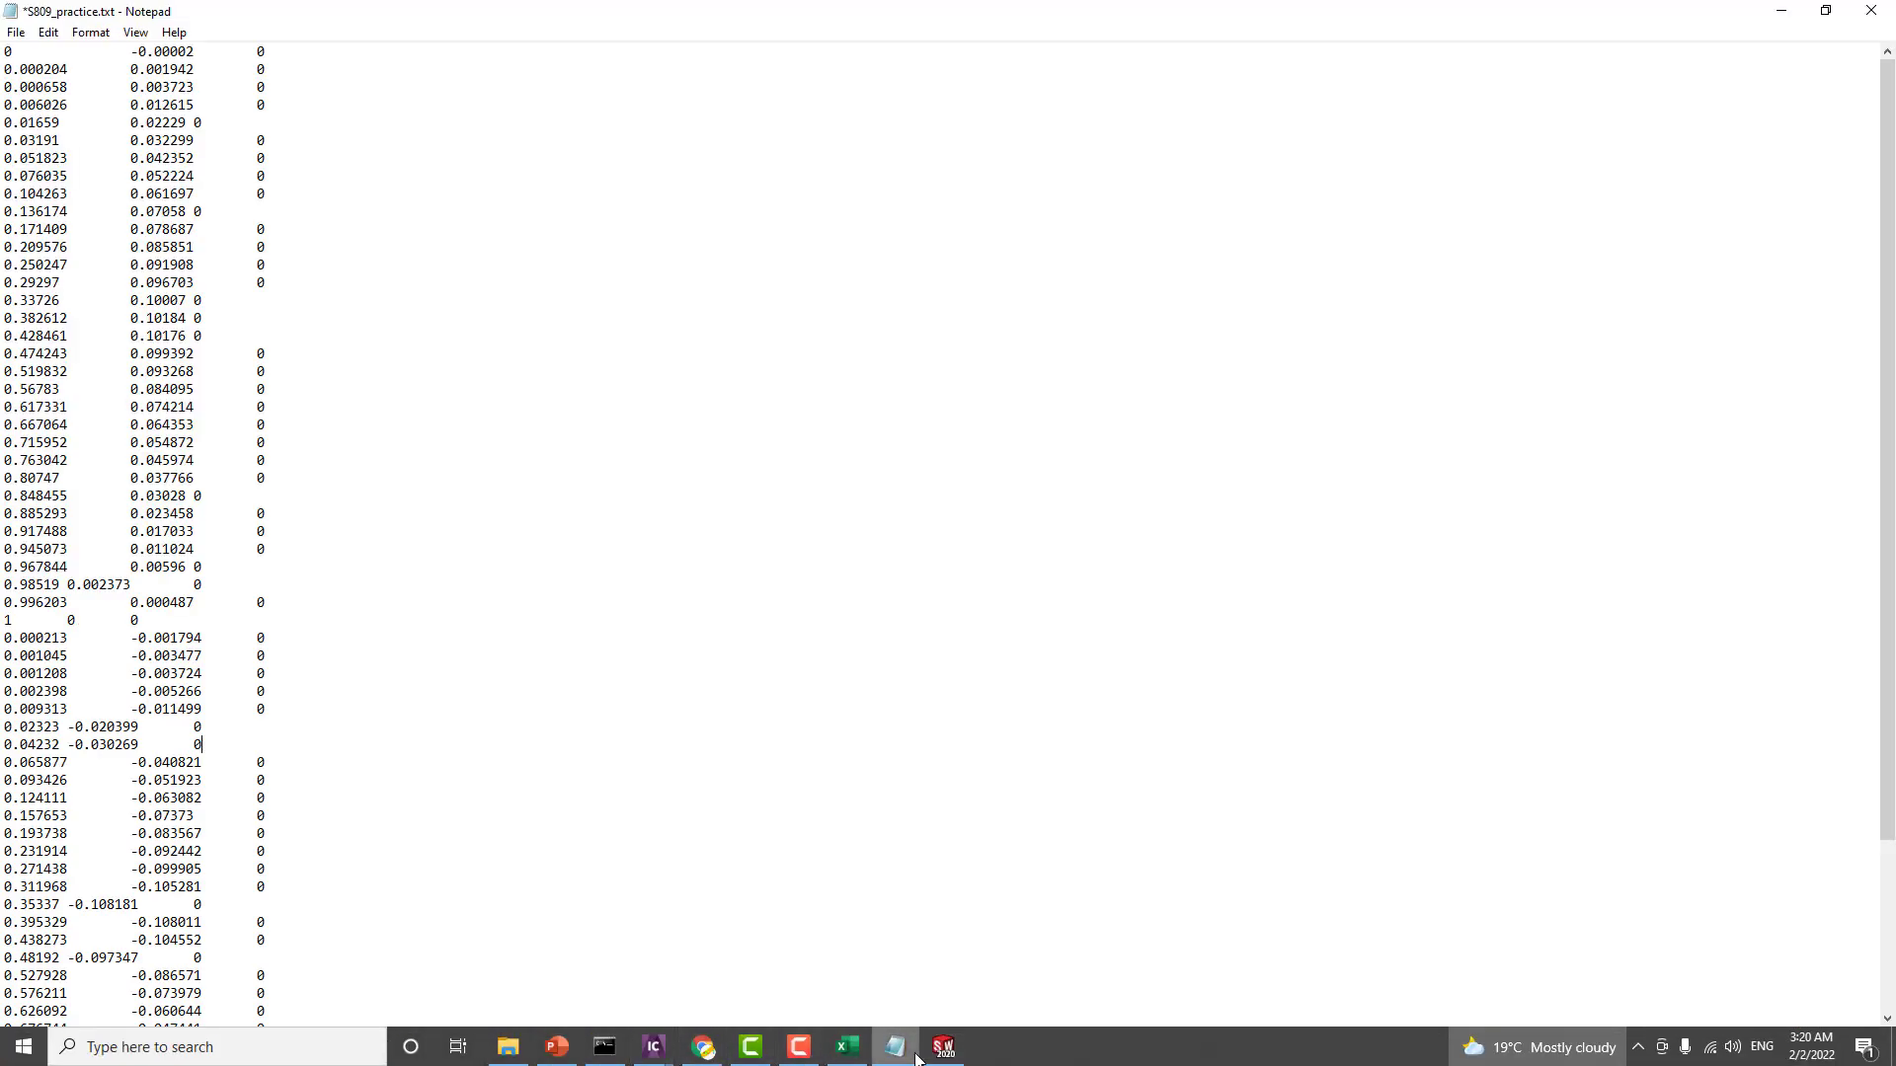
pyautogui.click(148, 69)
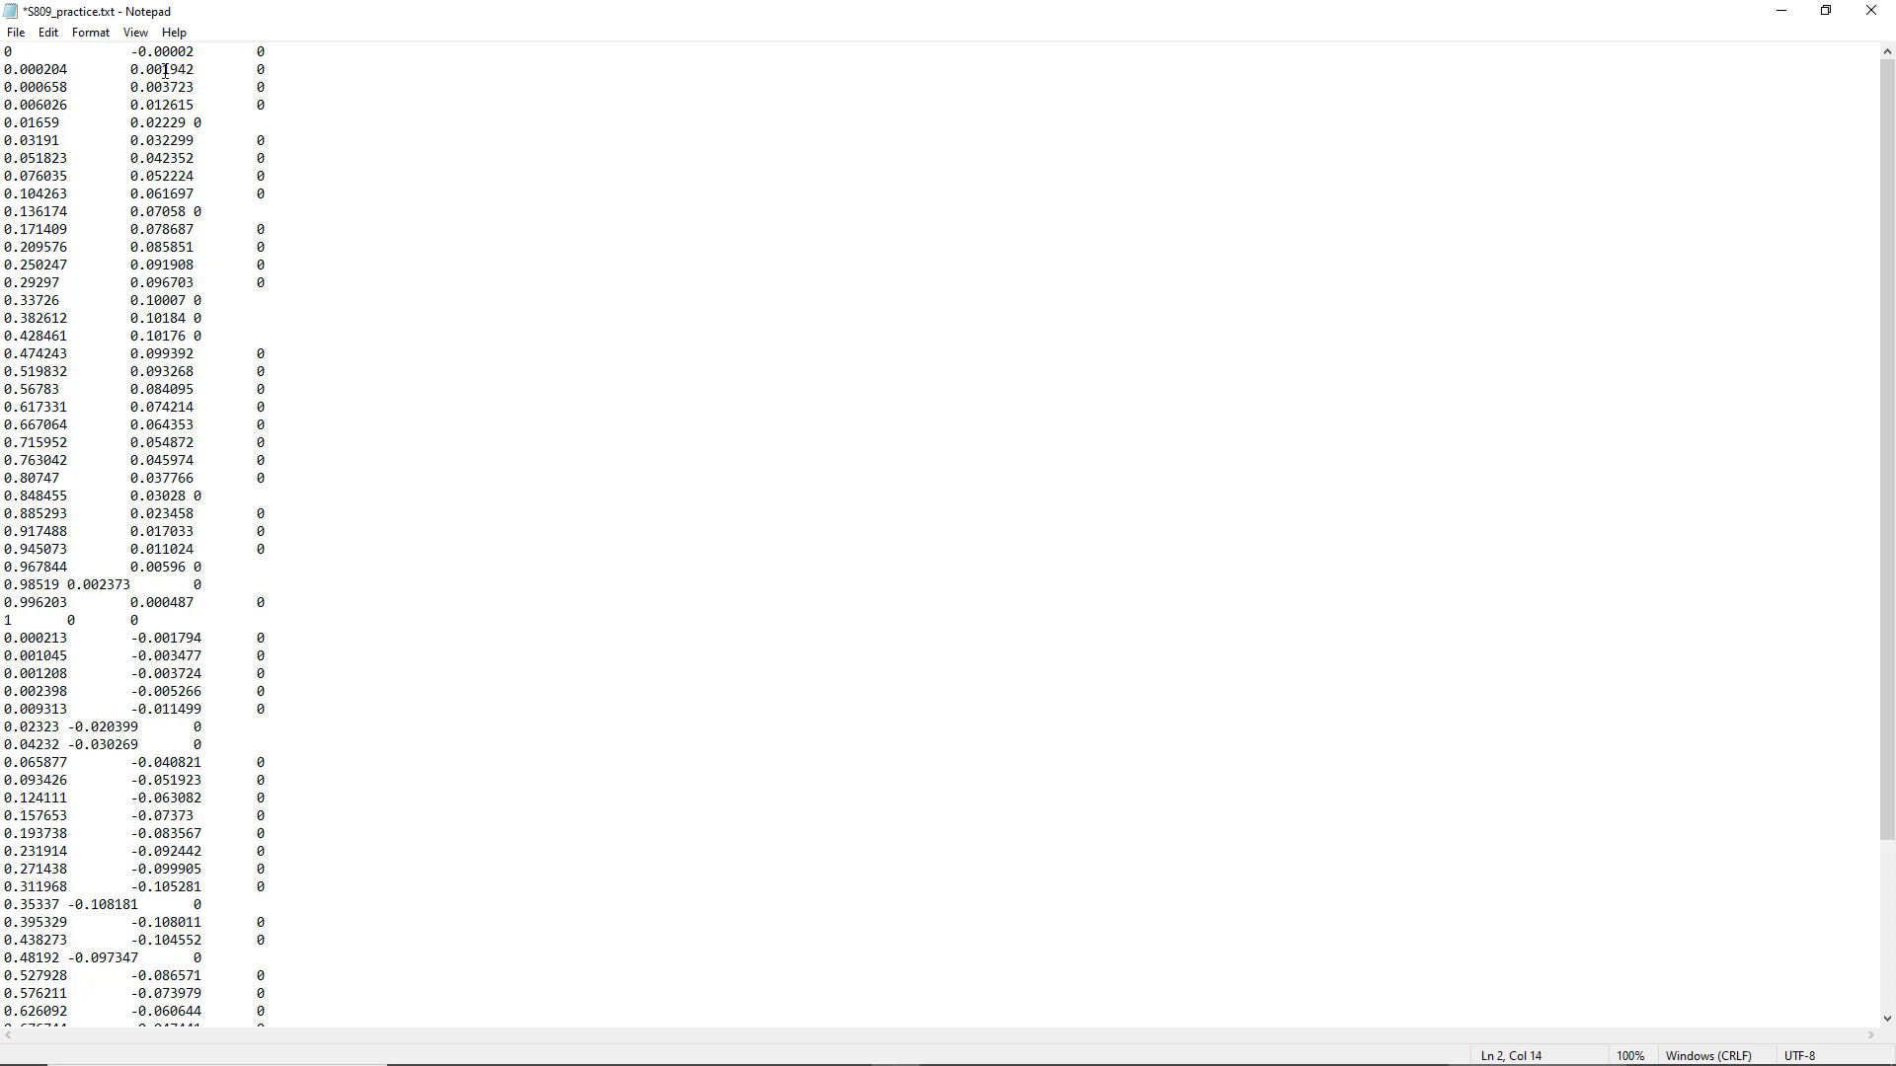
pyautogui.moveTo(164, 70); pyautogui.dragTo(196, 74)
pyautogui.click(1866, 10)
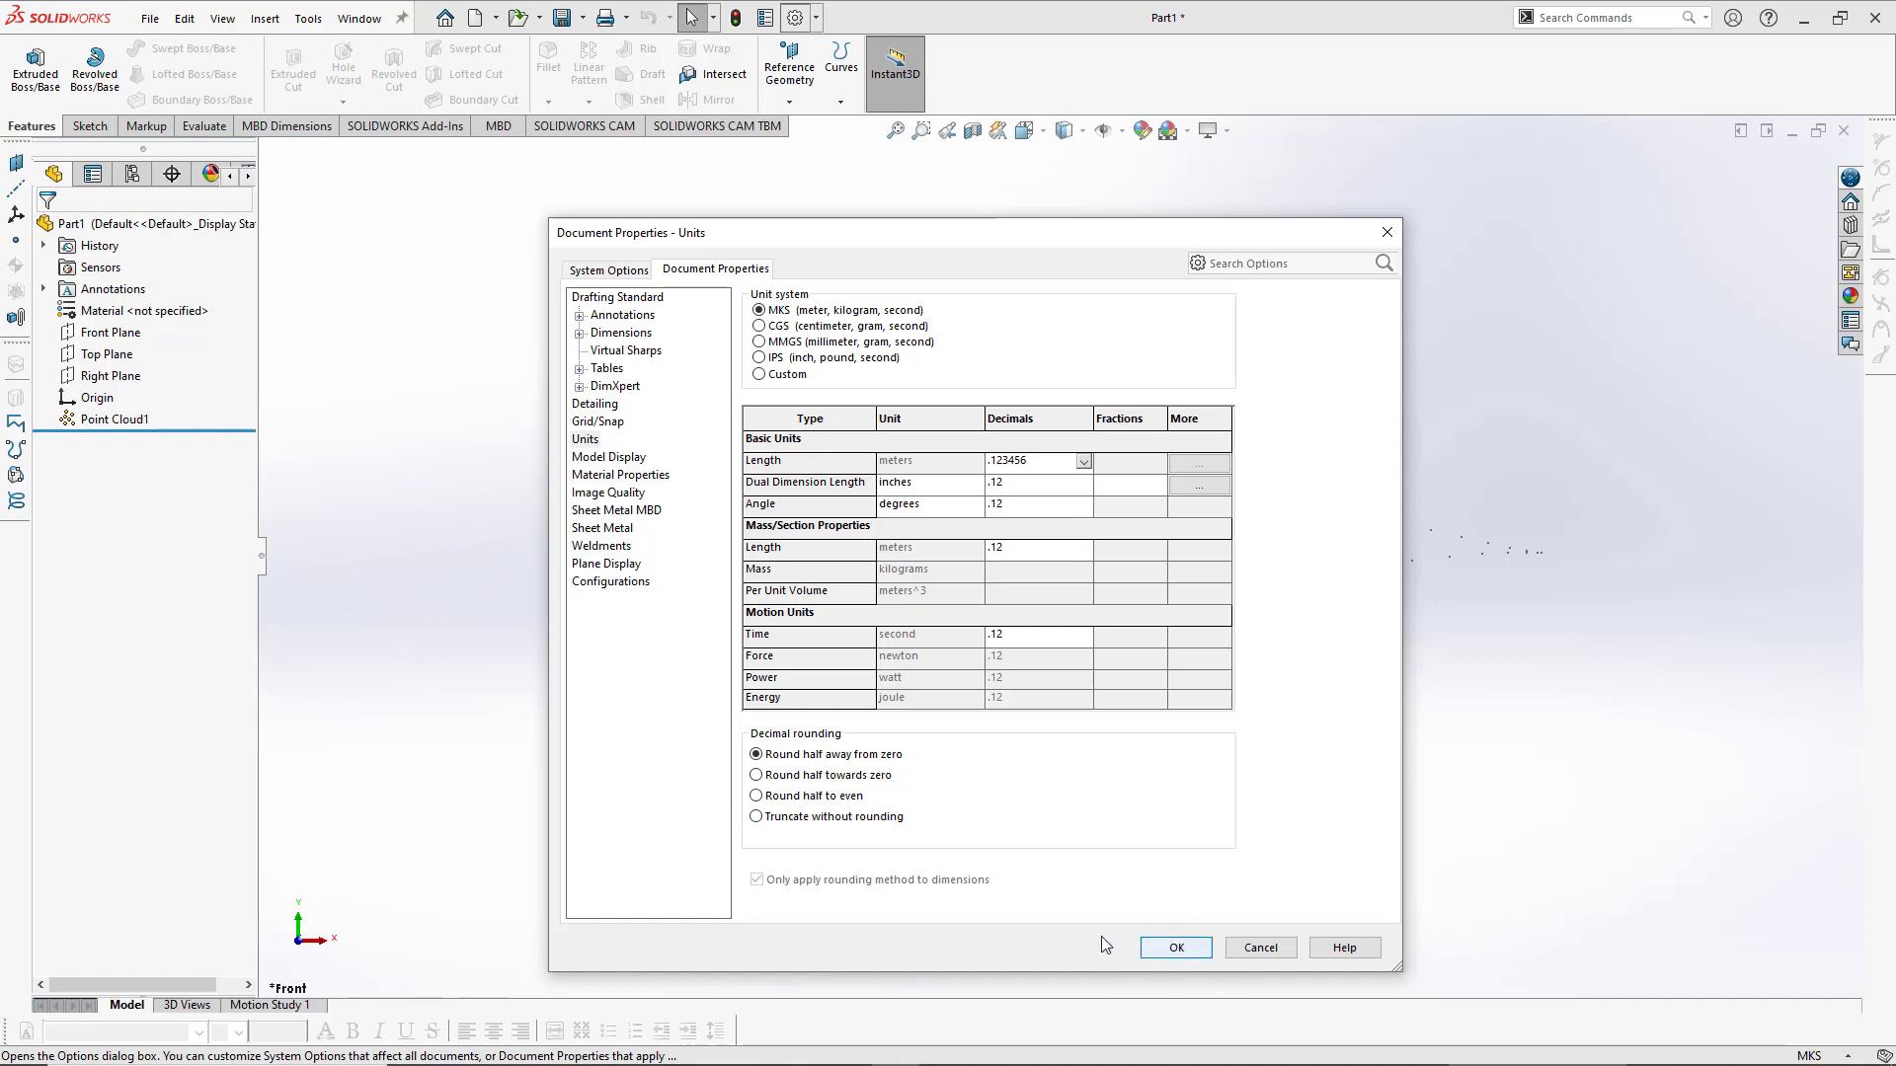
# Step: Apply the unit settings and choose Part Templates (*.prtdot) as the save type
pyautogui.click(1173, 948)
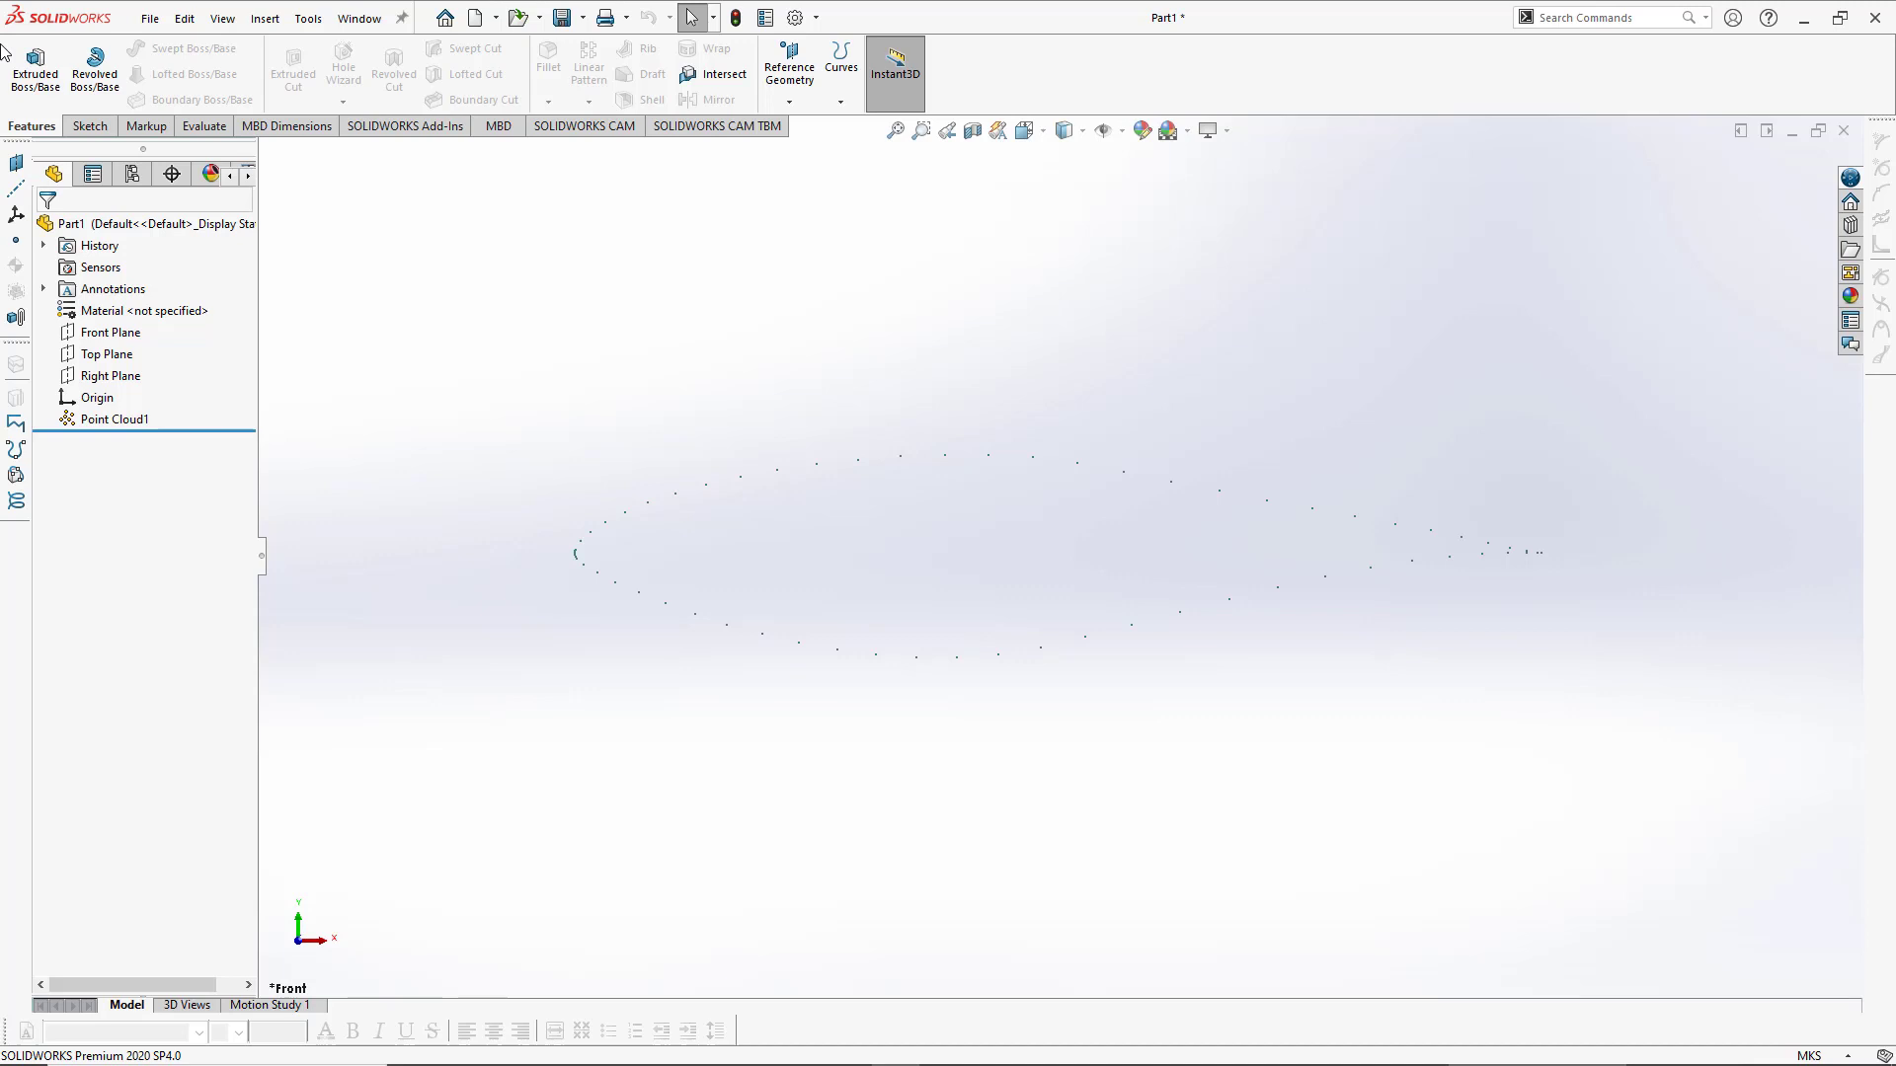
pyautogui.click(142, 22)
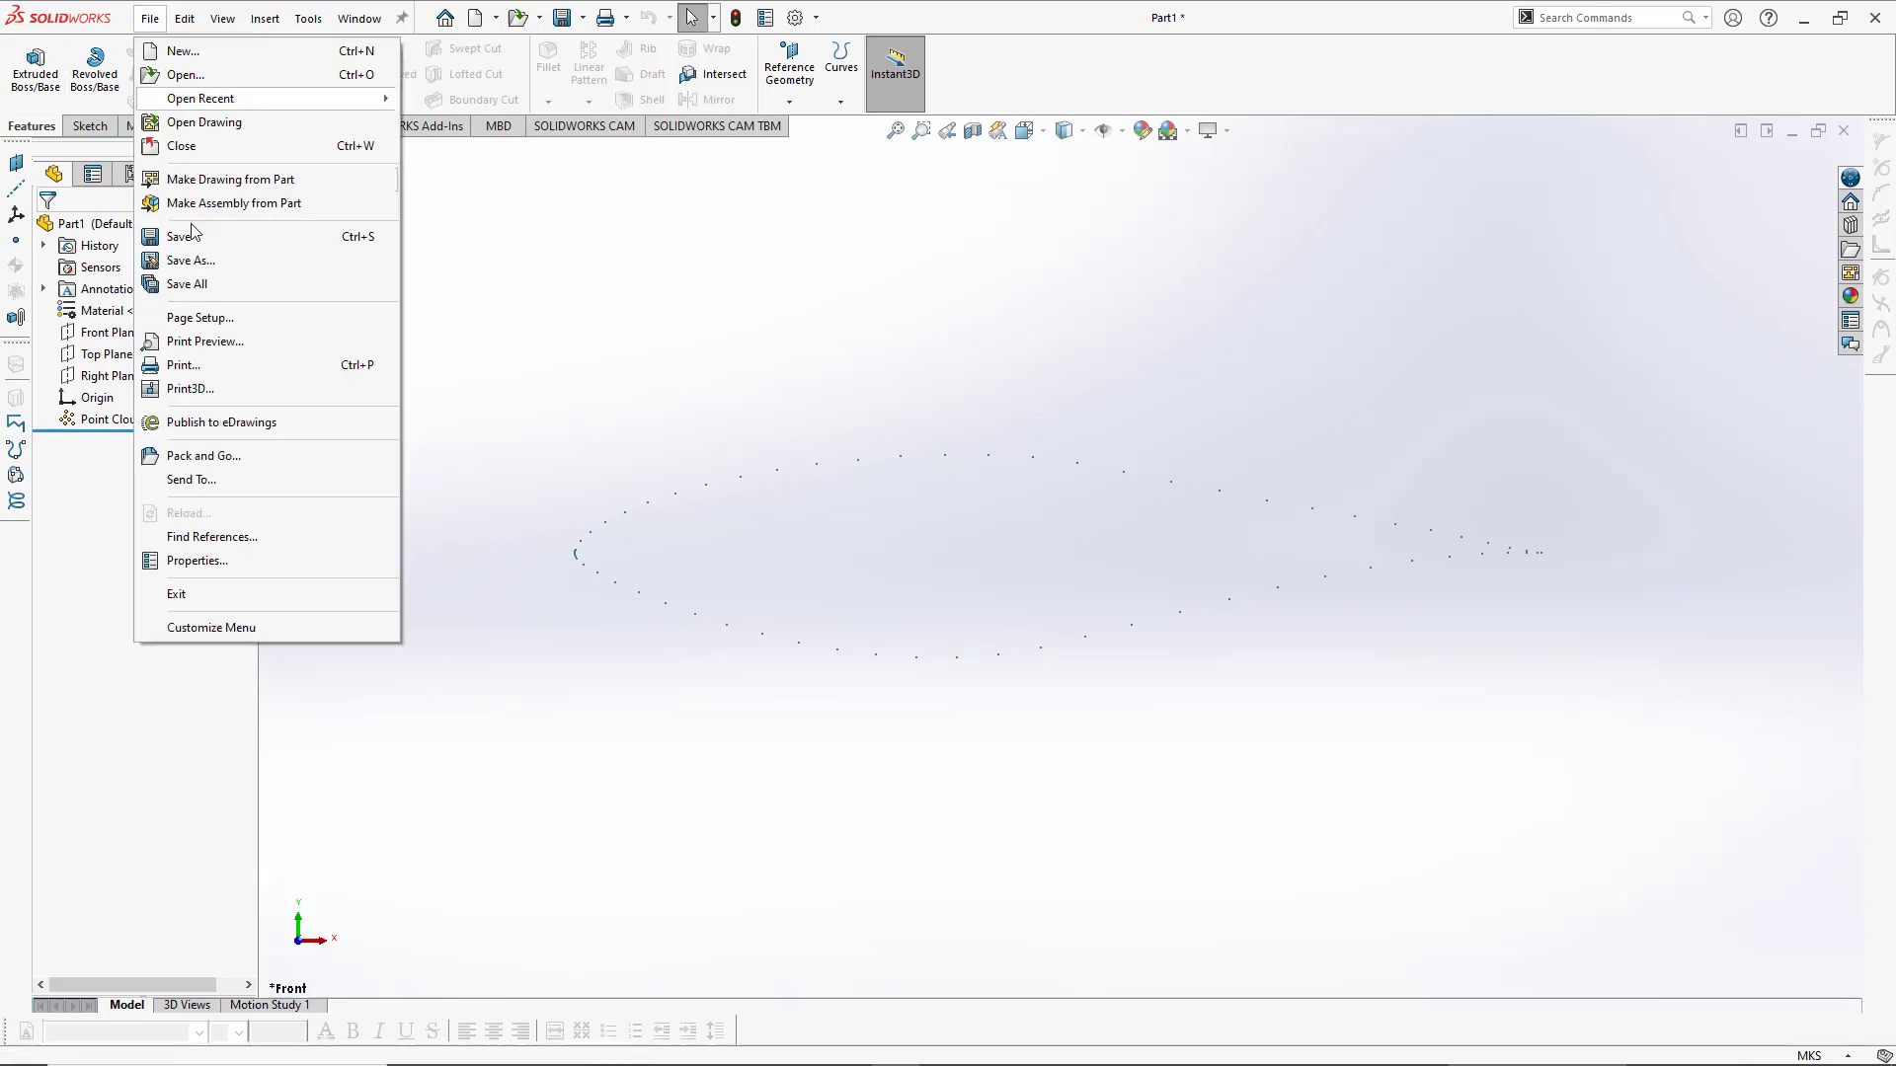
pyautogui.click(203, 261)
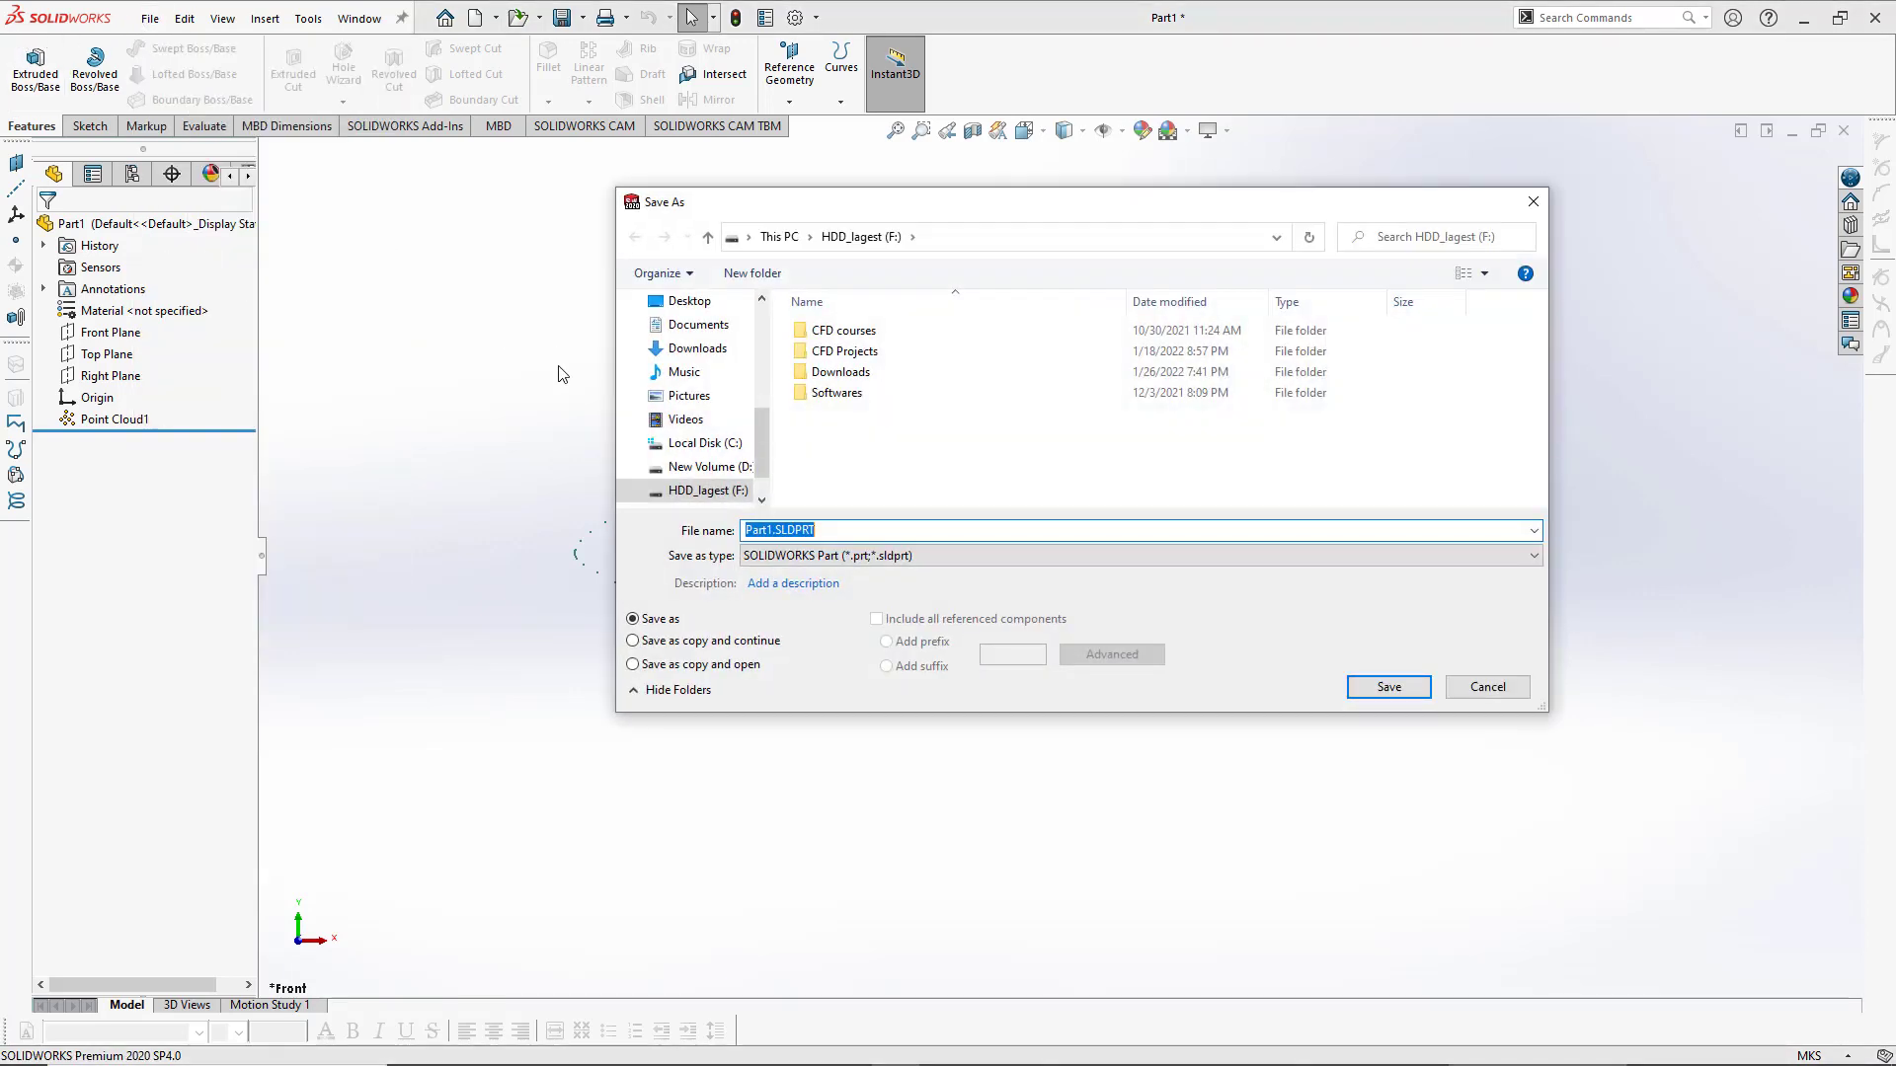
pyautogui.click(897, 555)
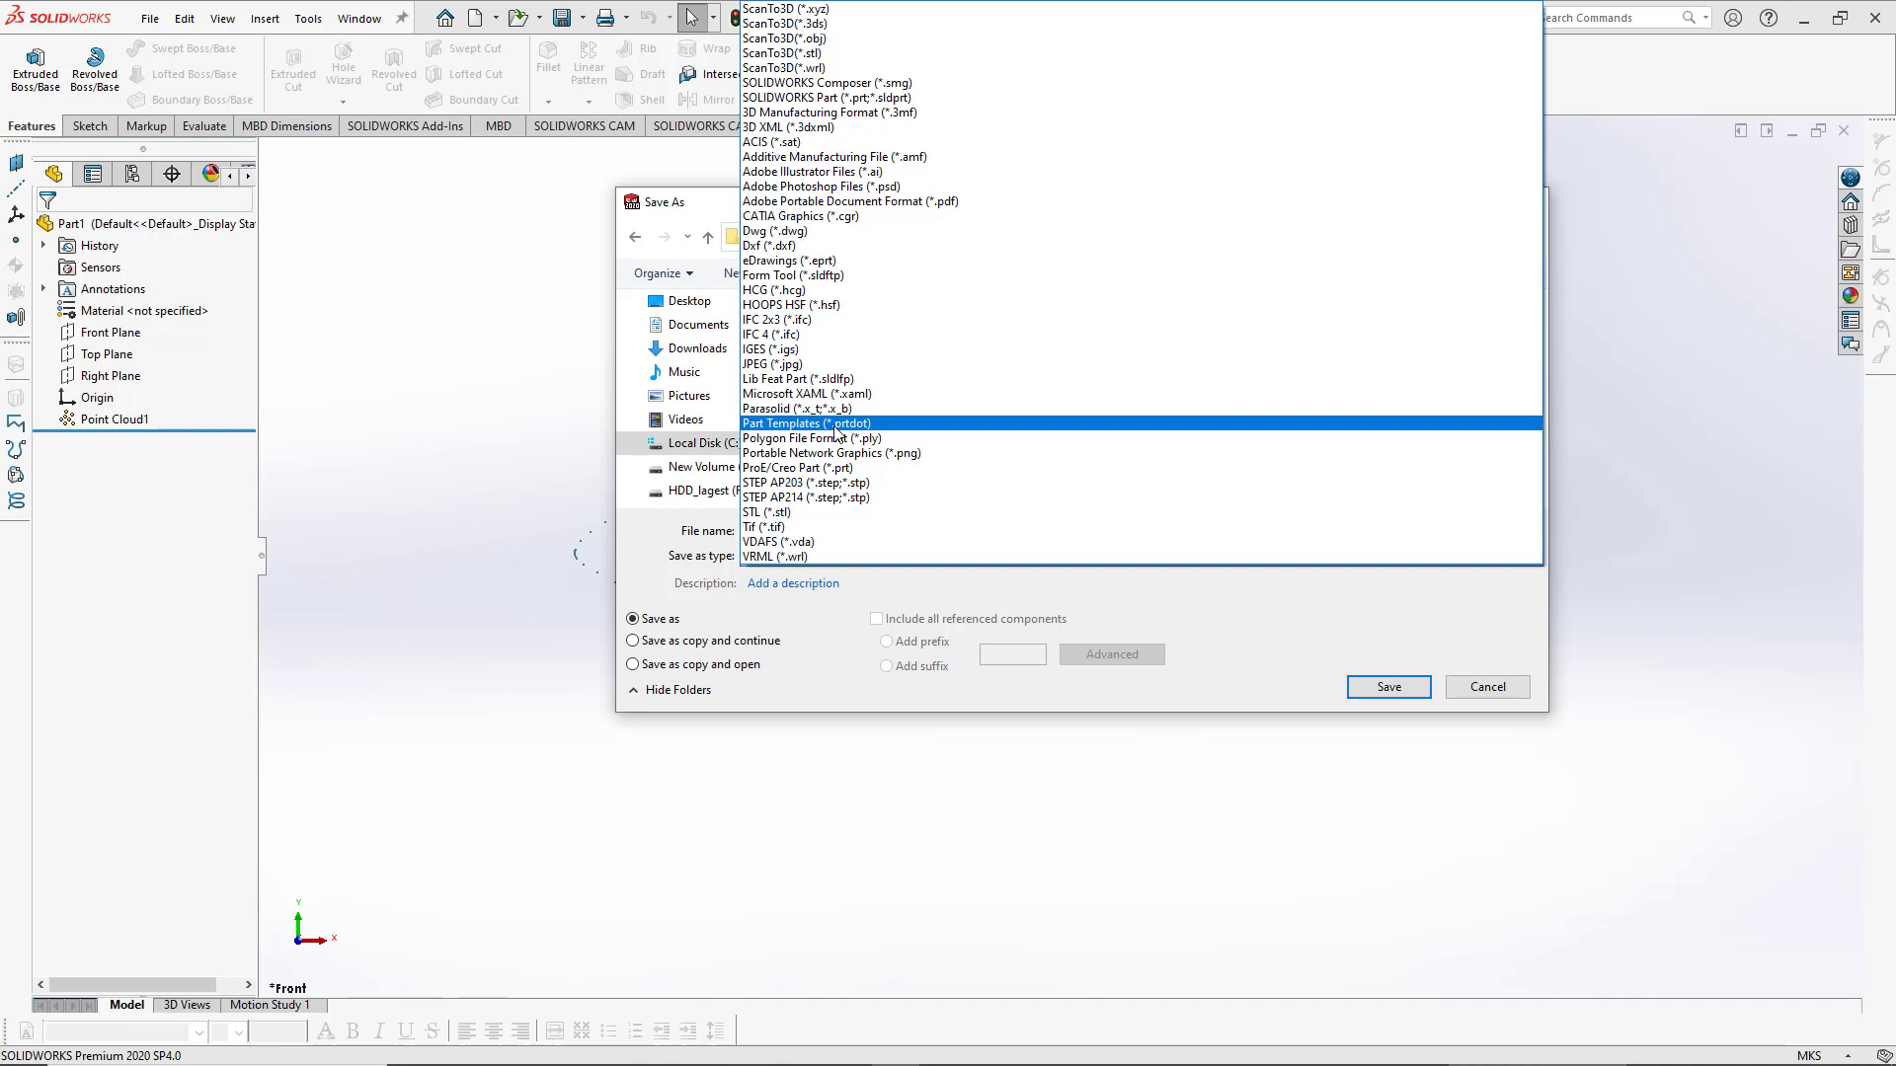
pyautogui.click(855, 424)
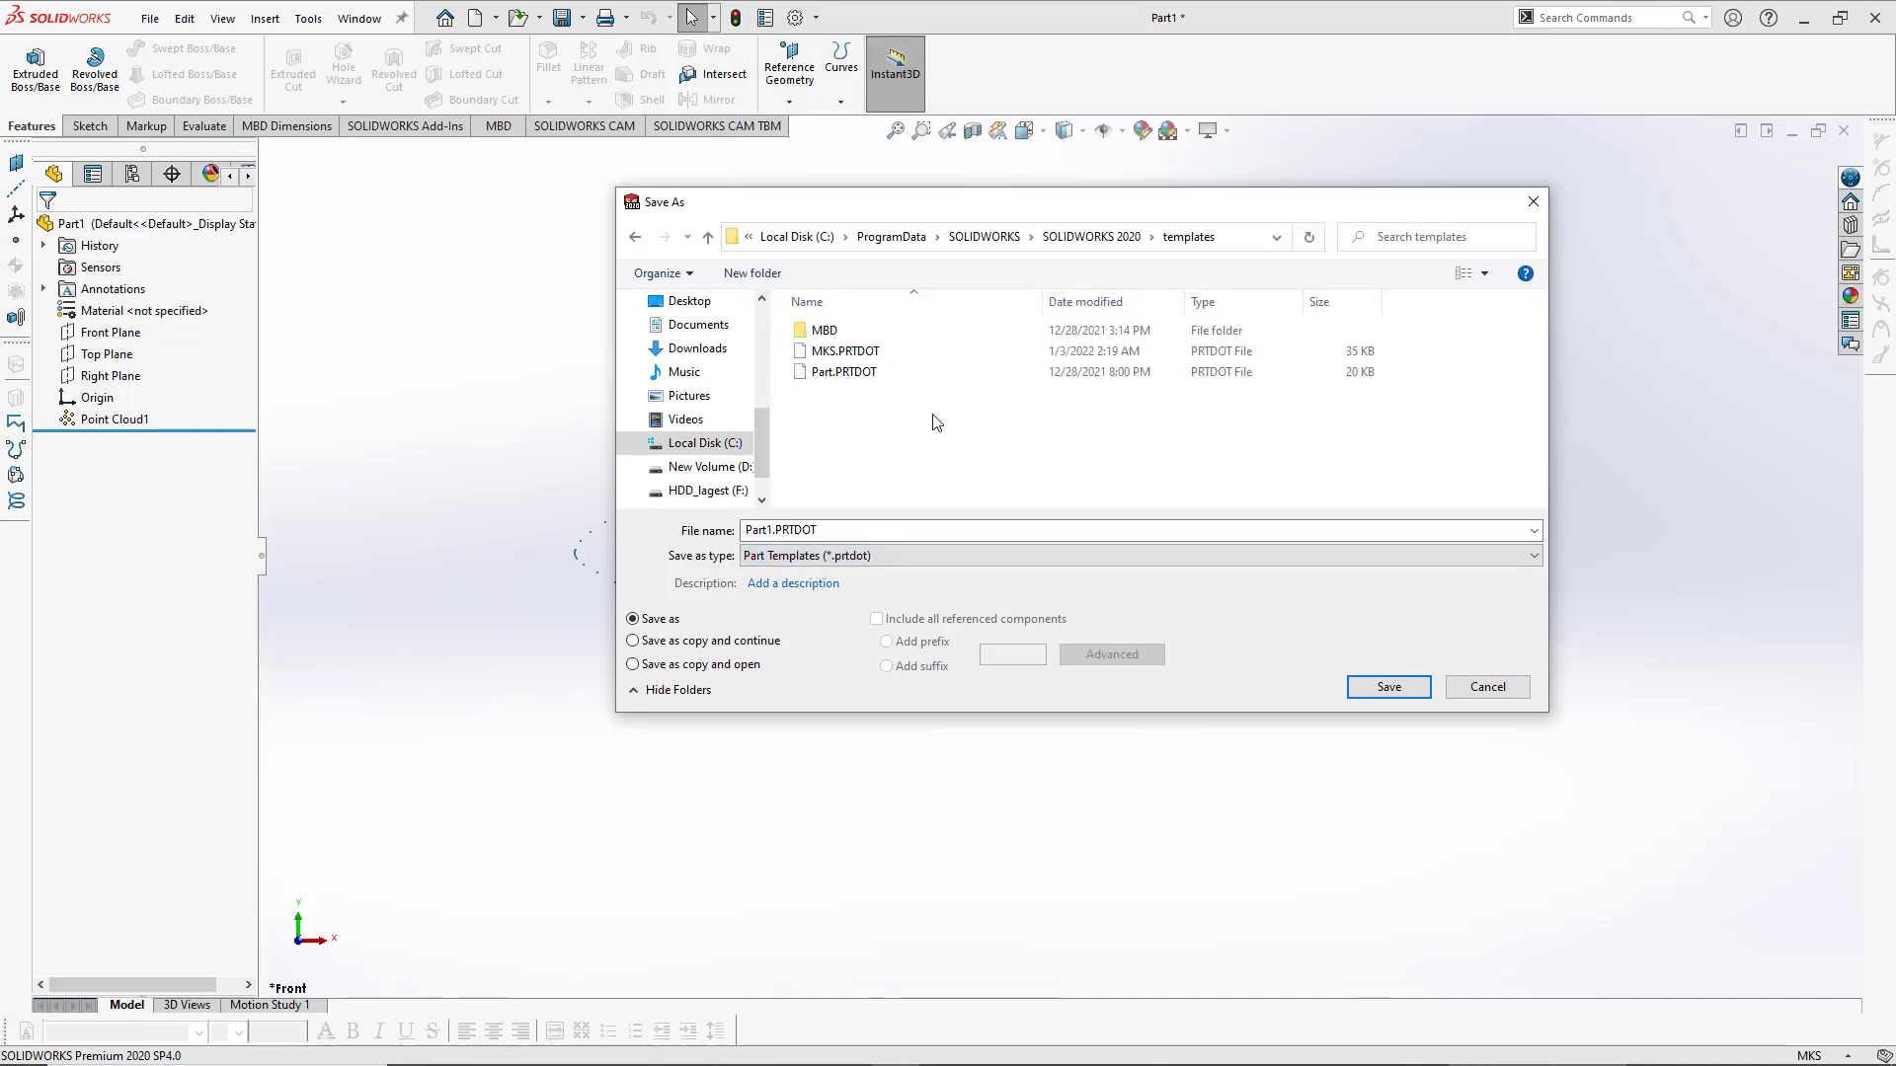
# Step: Rename the file to xyz and save the template
pyautogui.click(787, 534)
pyautogui.click(773, 535)
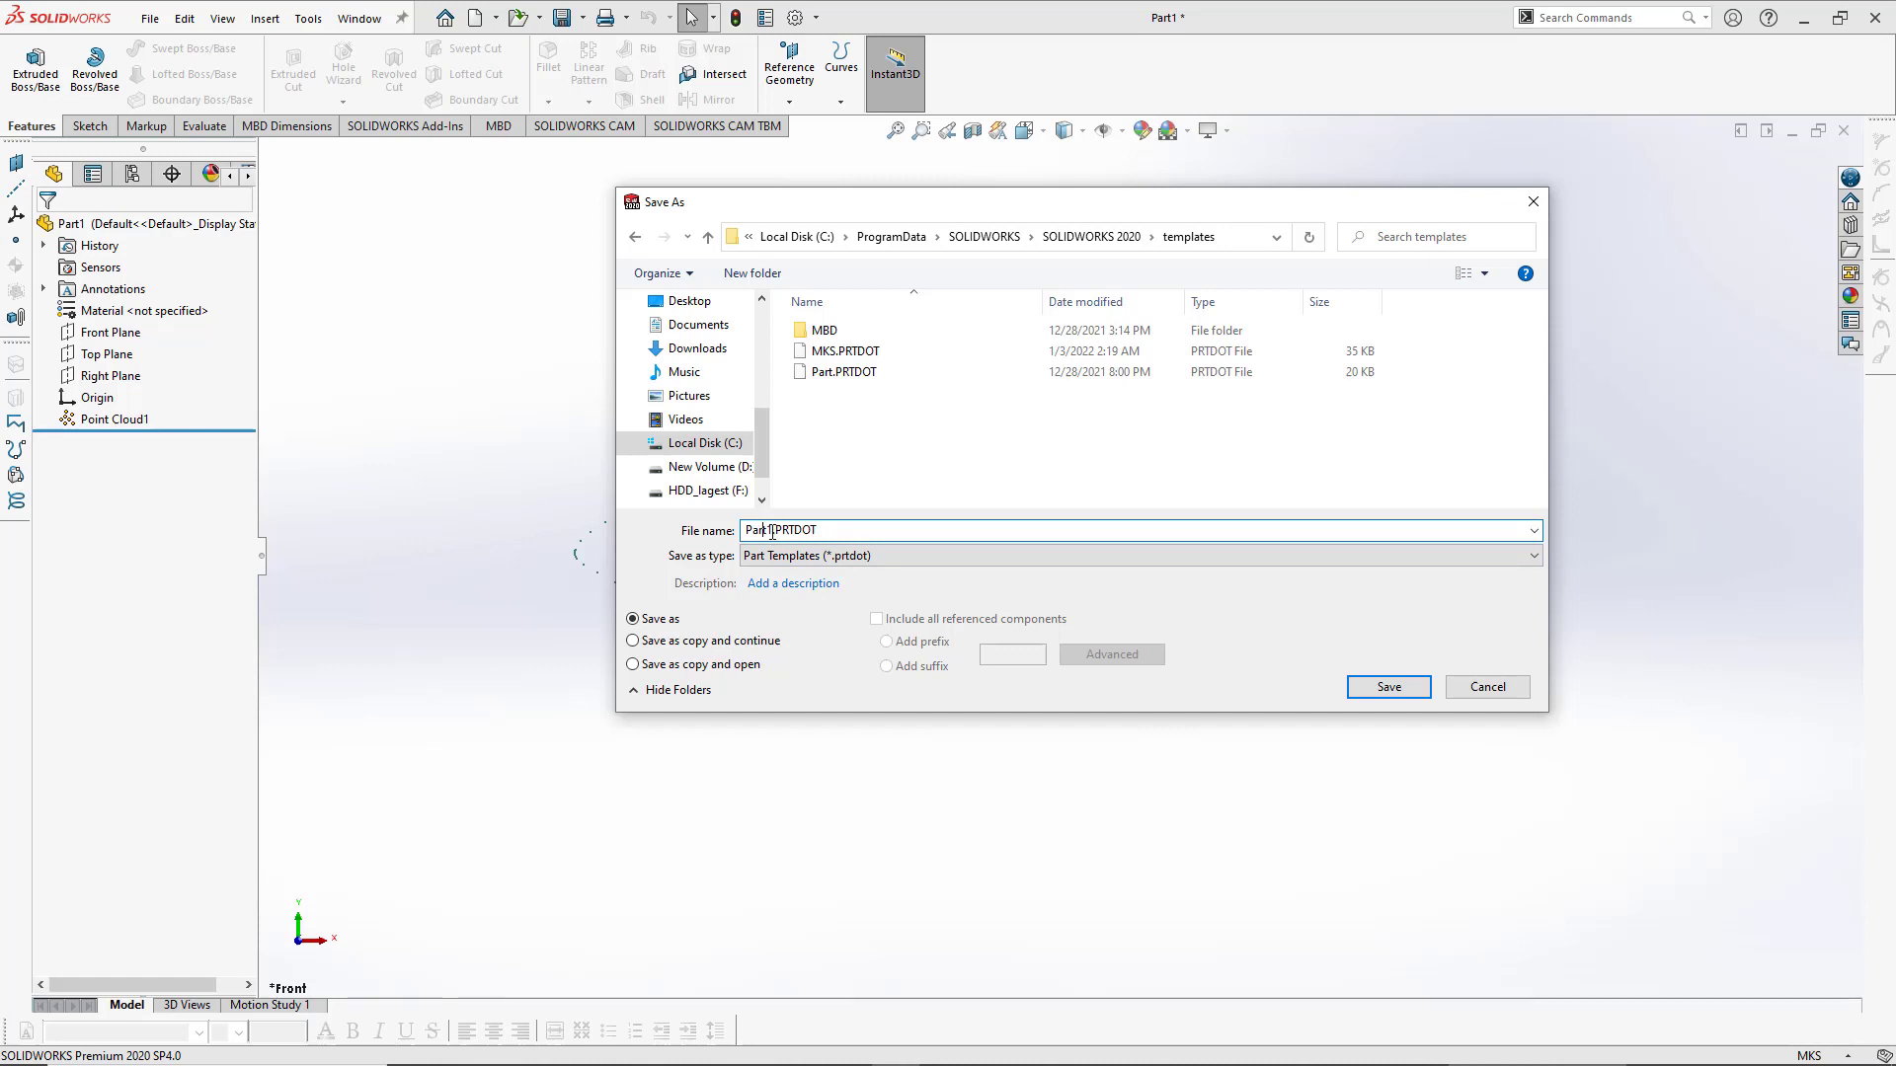
pyautogui.moveTo(770, 533); pyautogui.dragTo(745, 534)
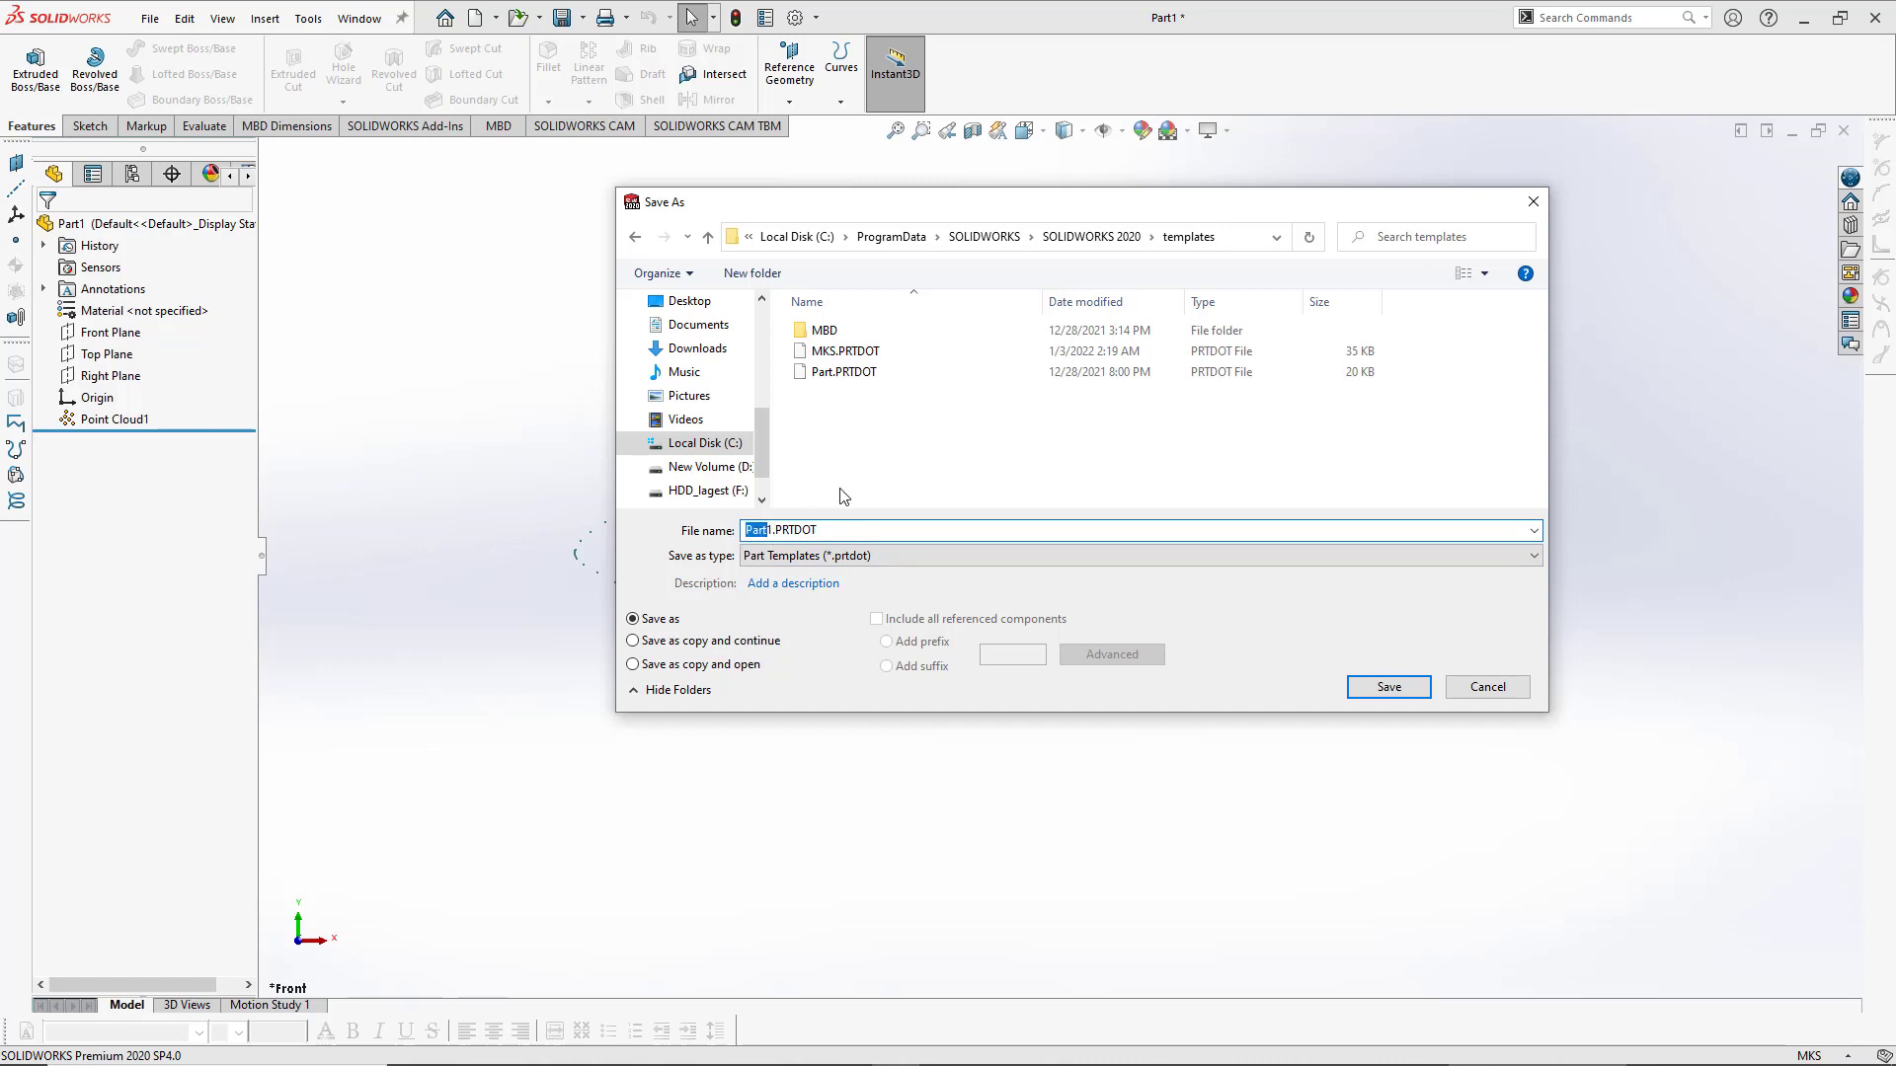
pyautogui.write('x')
pyautogui.press('Delete')
pyautogui.write('yz')
pyautogui.press('Return')
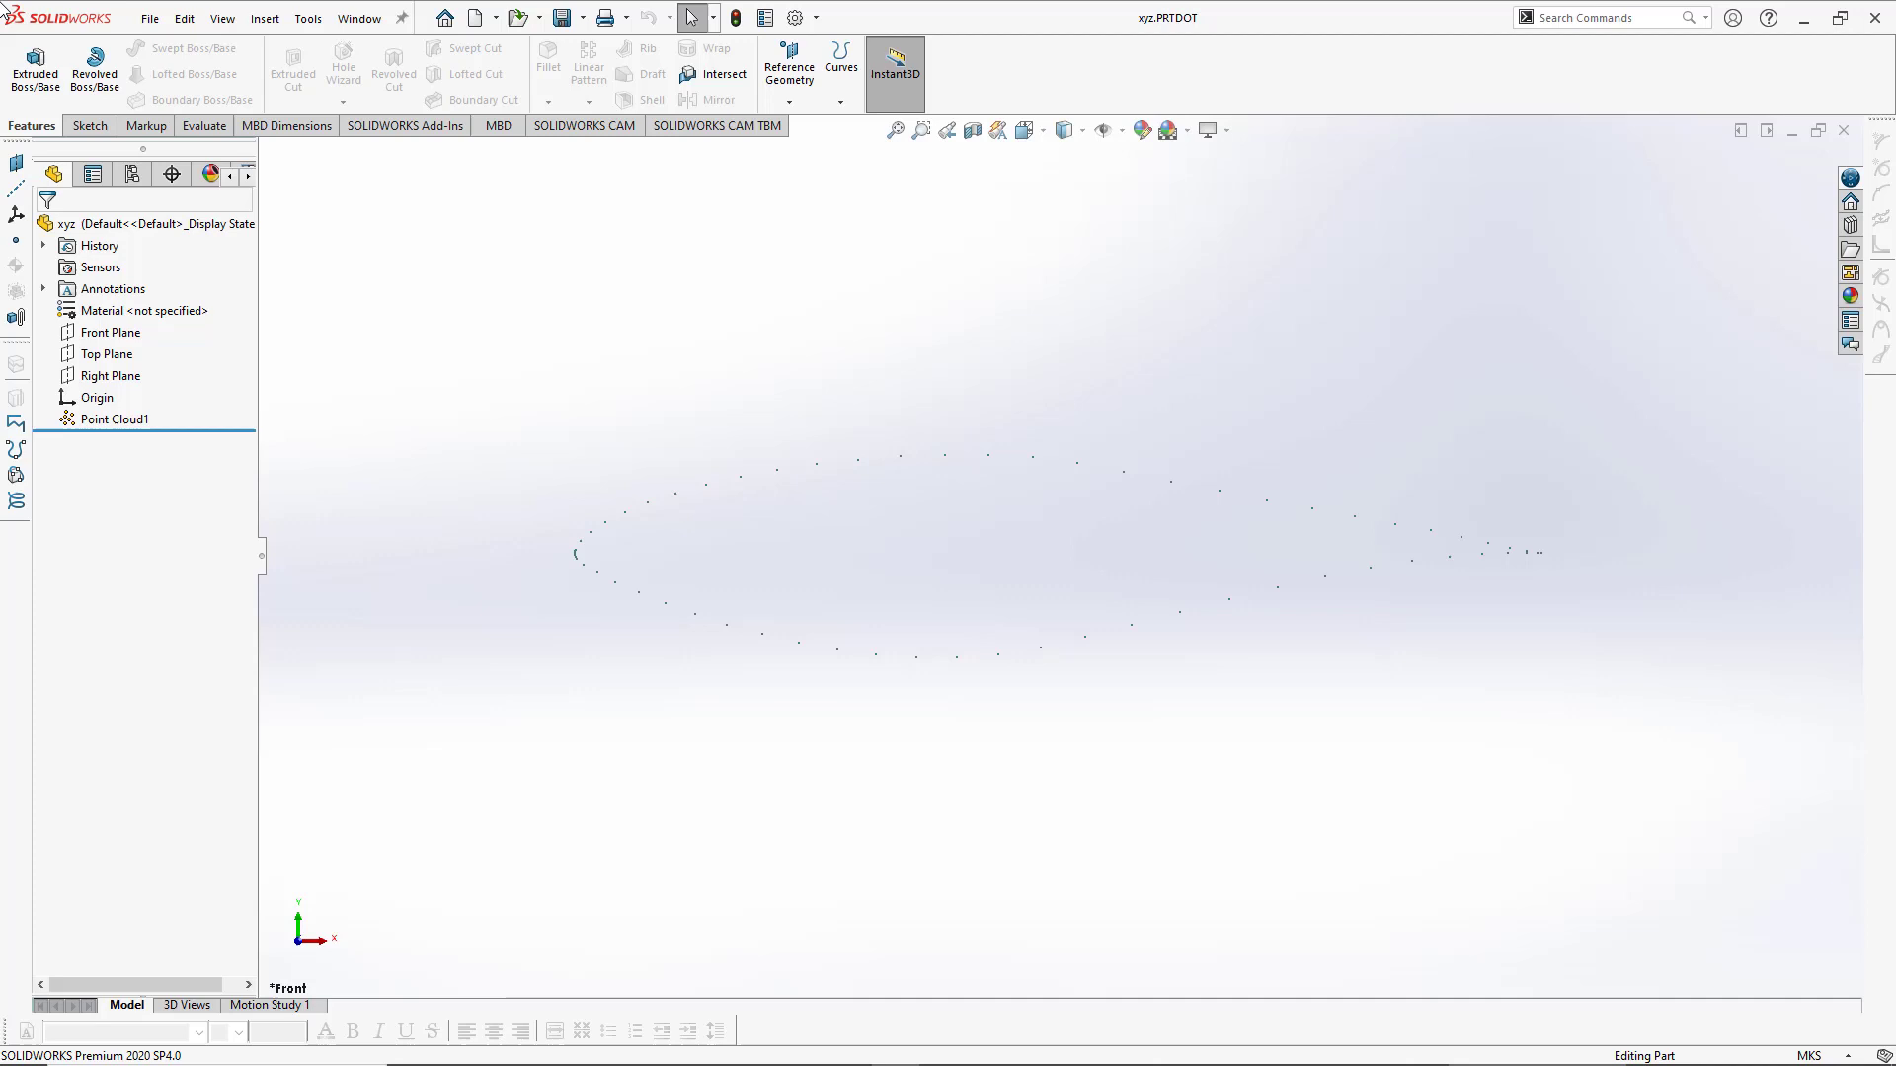
# Step: Start a Save As with the HDD_lagest (F:) drive as the location
pyautogui.click(150, 18)
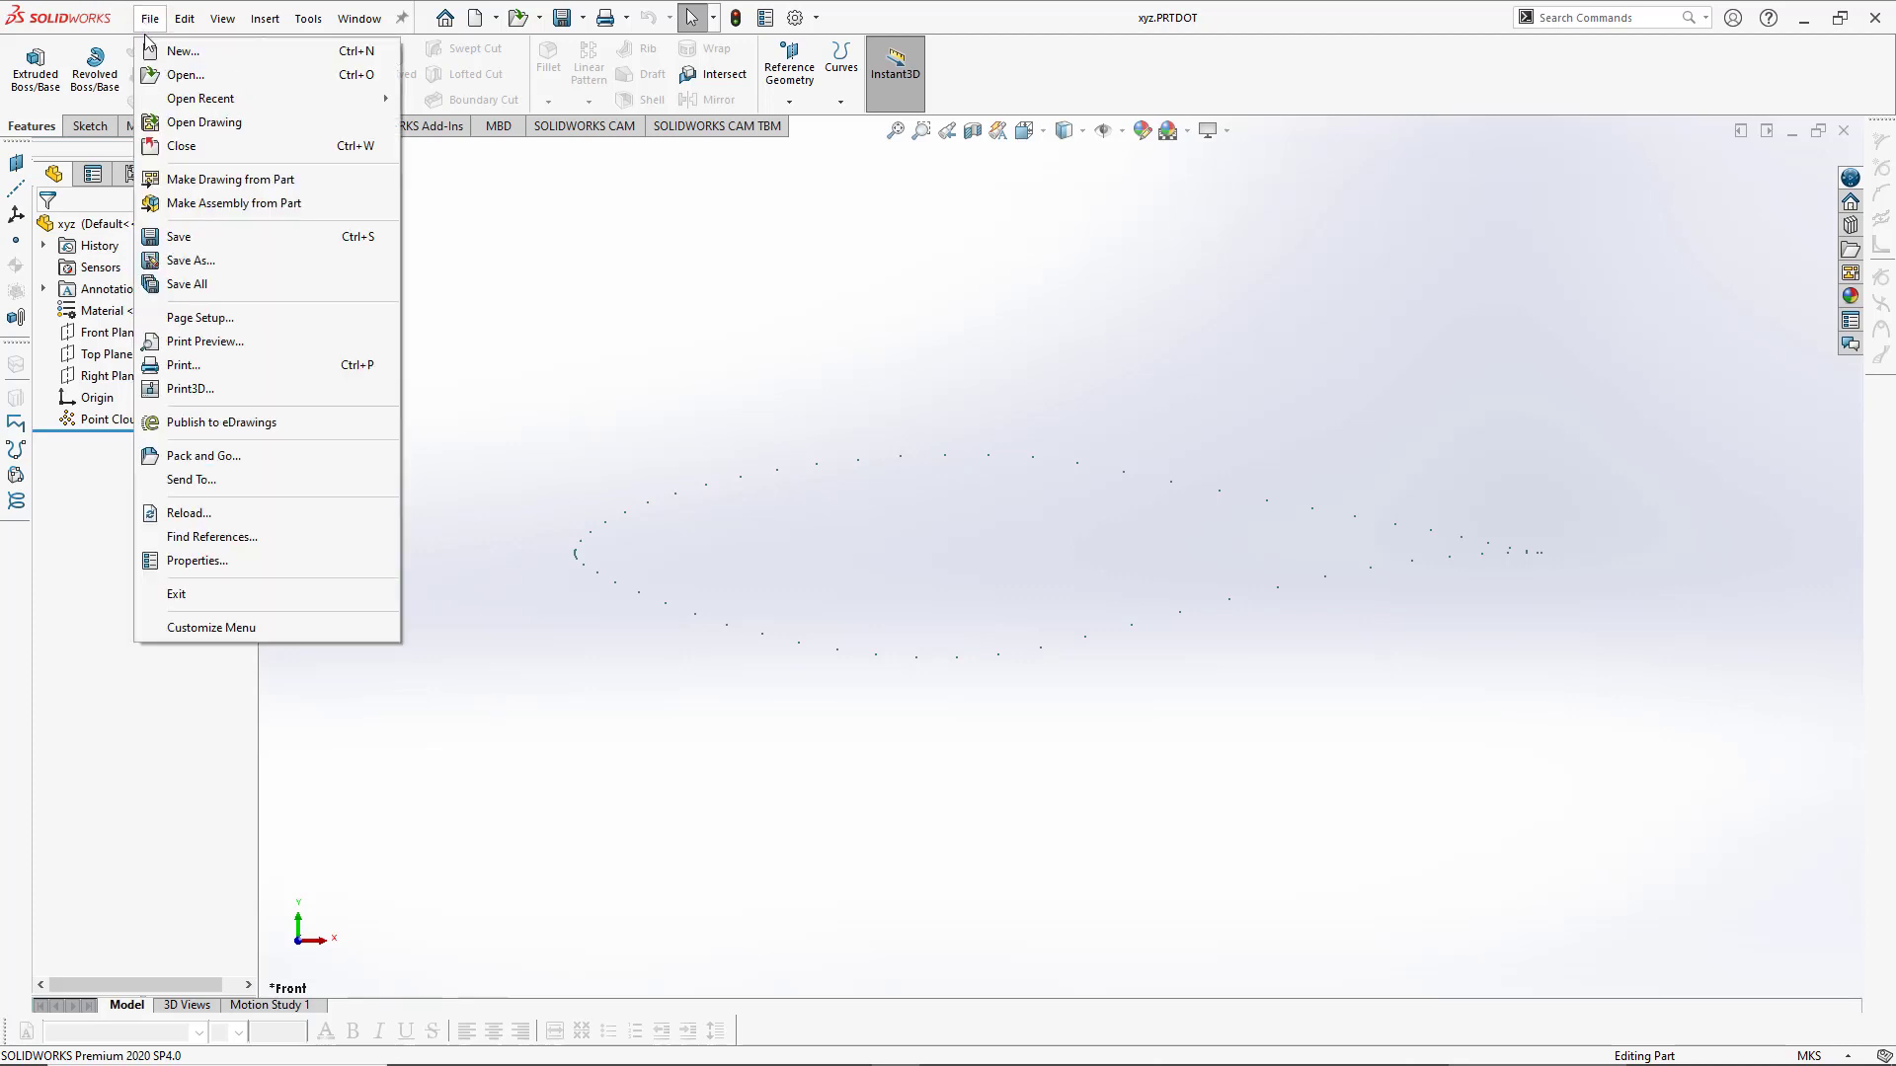
pyautogui.click(210, 261)
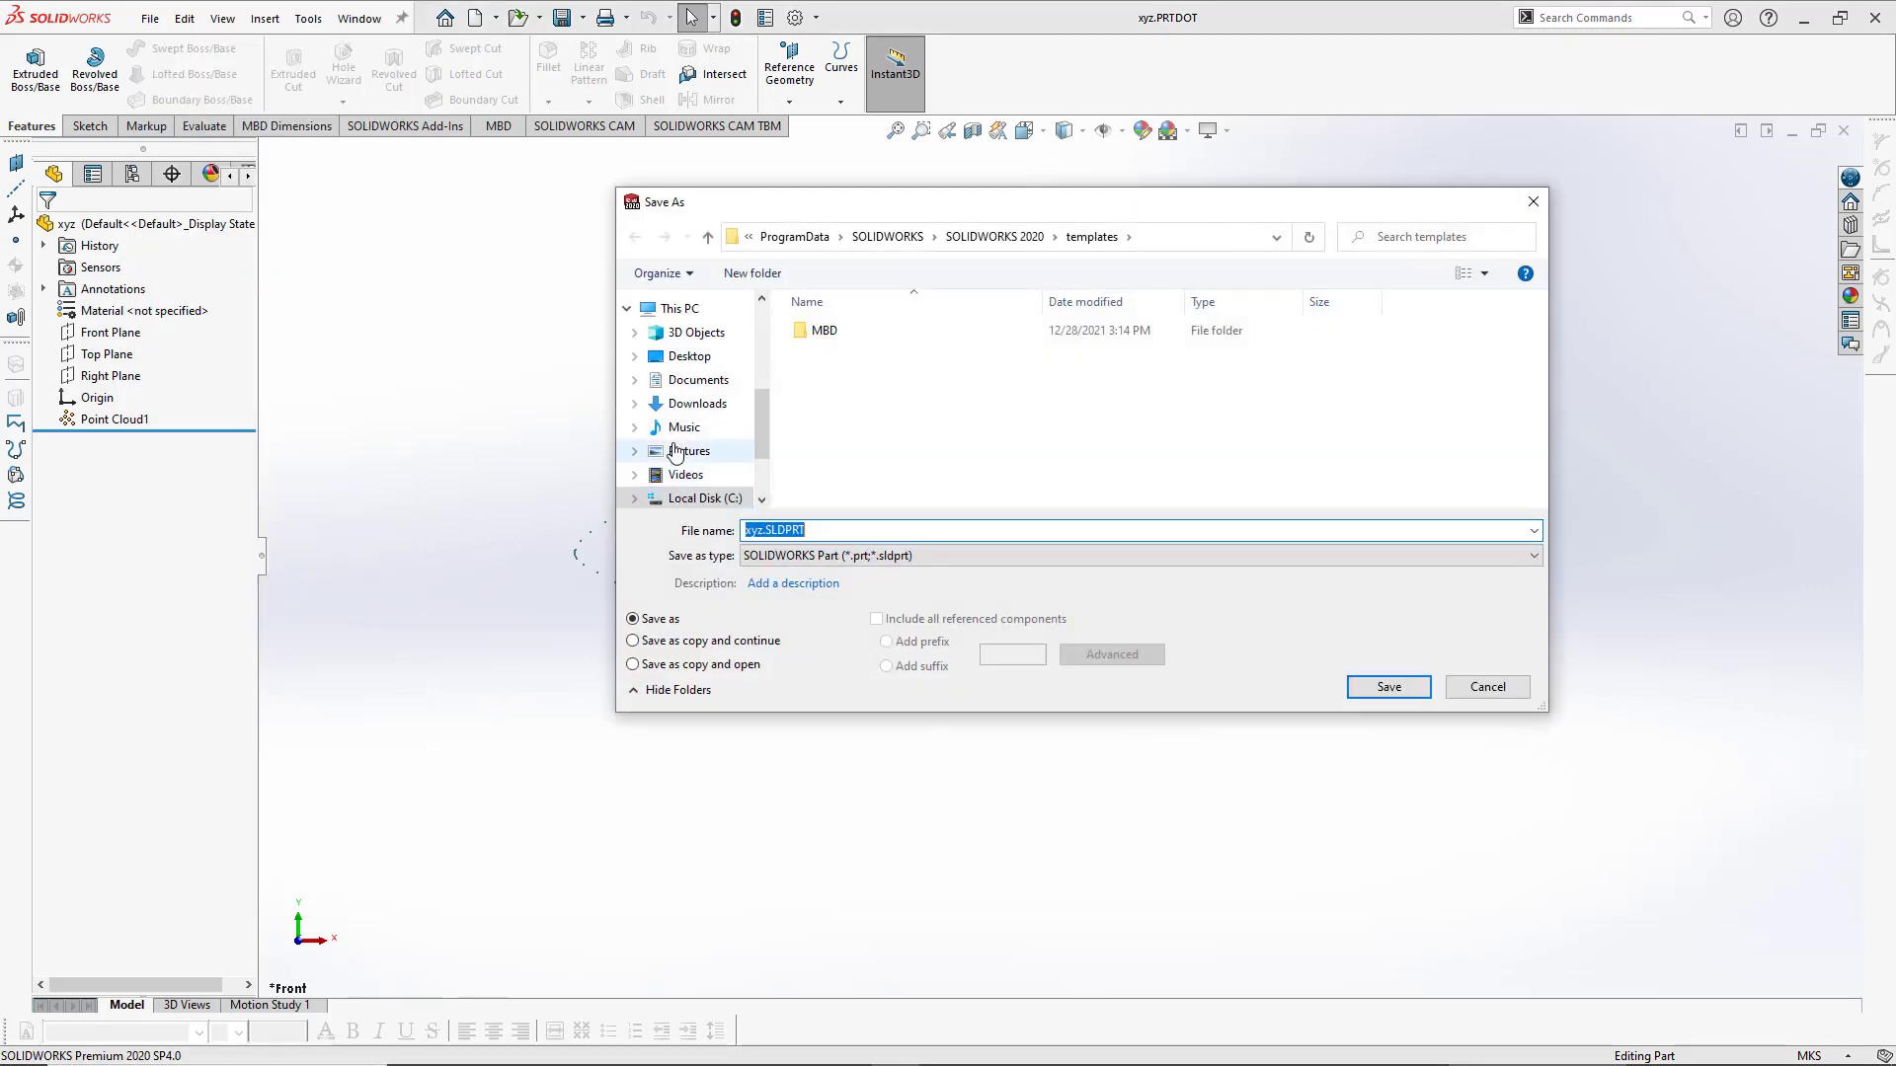
pyautogui.scroll(-2, 698, 489)
pyautogui.click(730, 453)
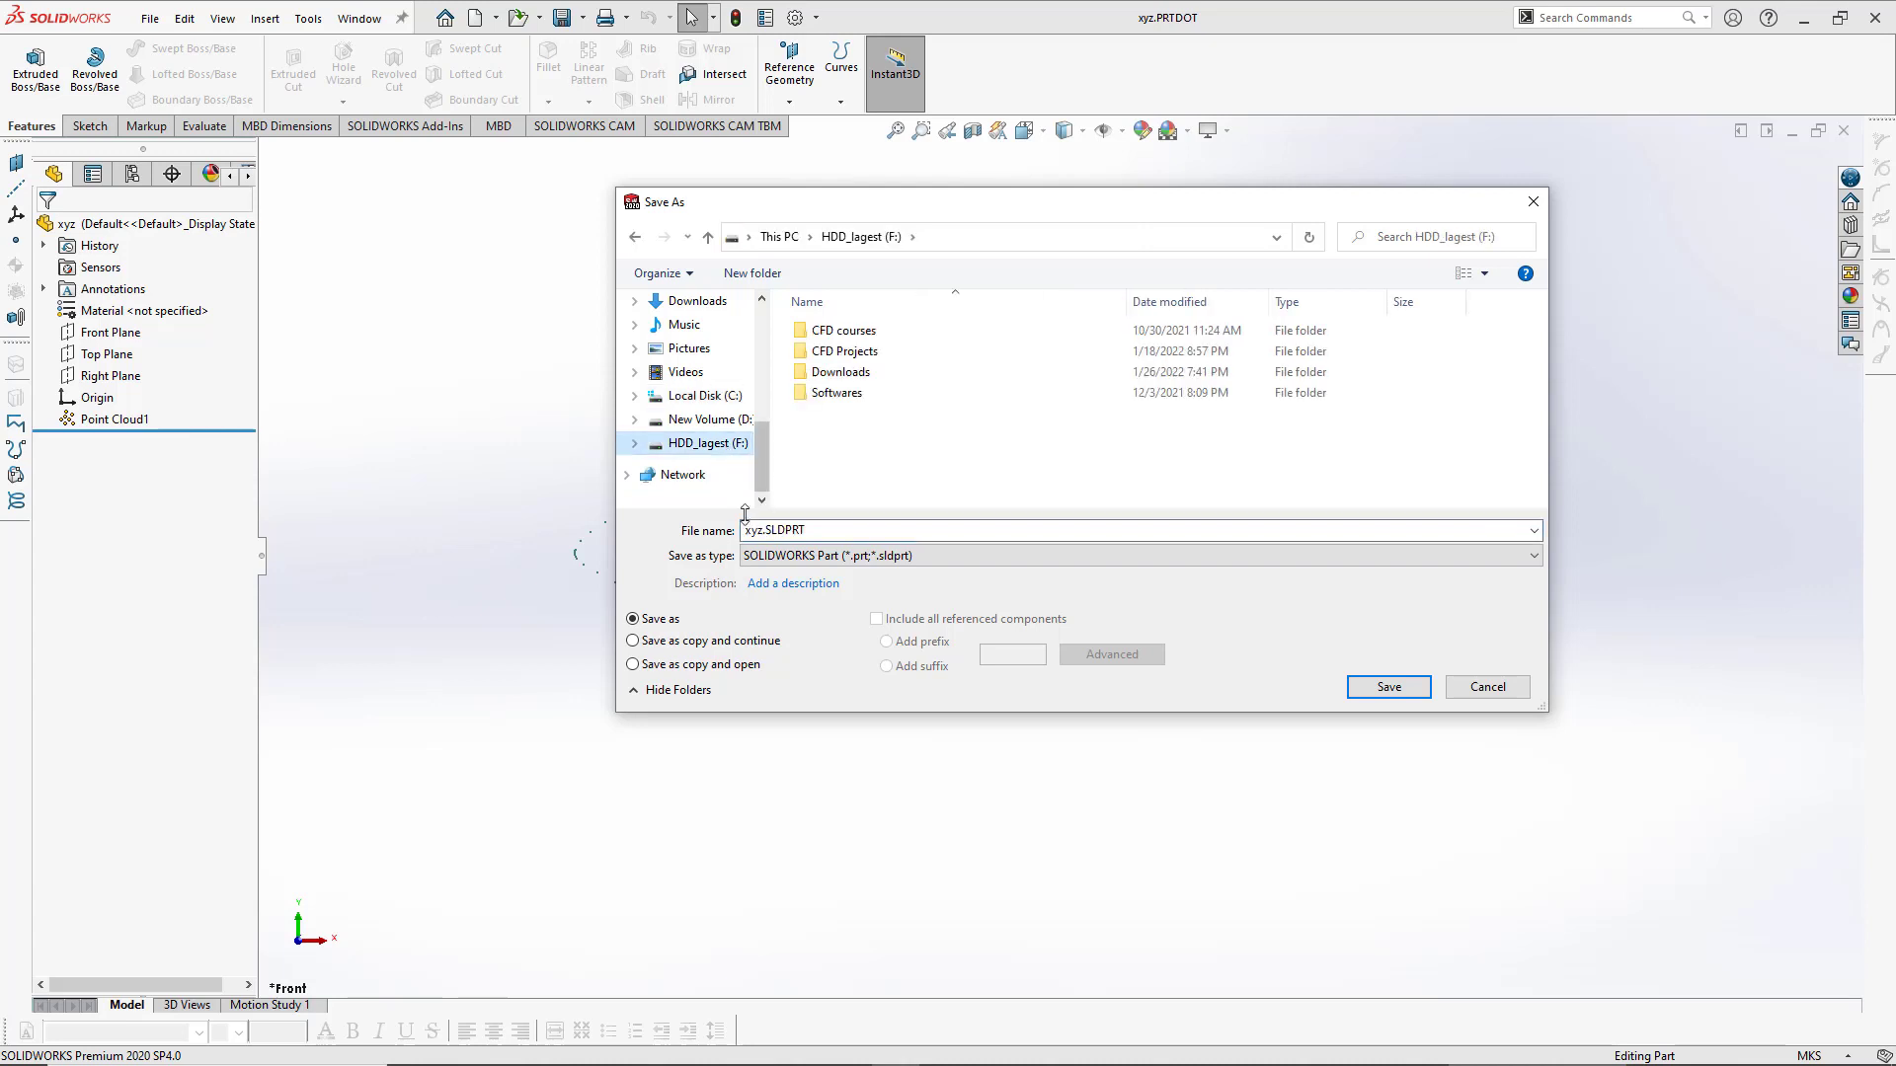
# Step: Replace the name xyz with NRELPhaseVI_coor, save the part, and close SOLIDWORKS
pyautogui.click(762, 533)
pyautogui.click(763, 533)
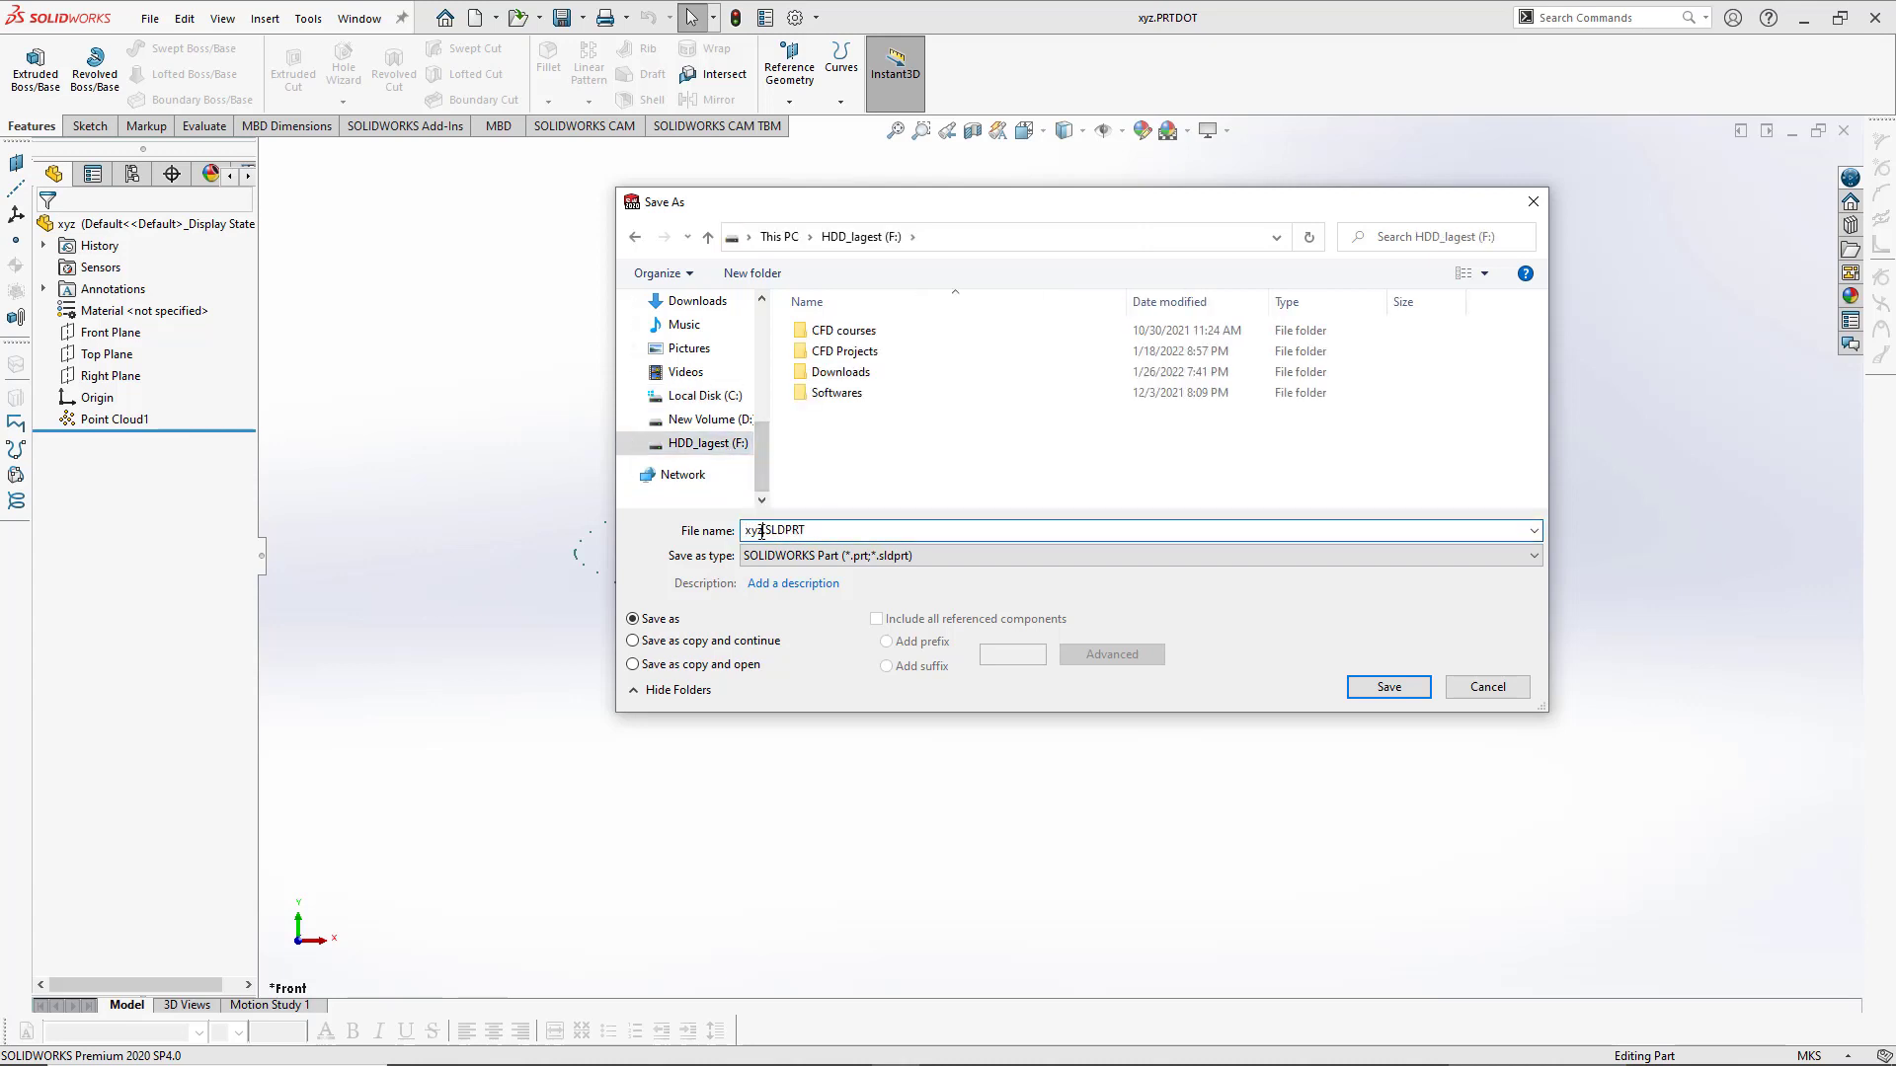
pyautogui.doubleClick(762, 533)
pyautogui.write('NRELPha')
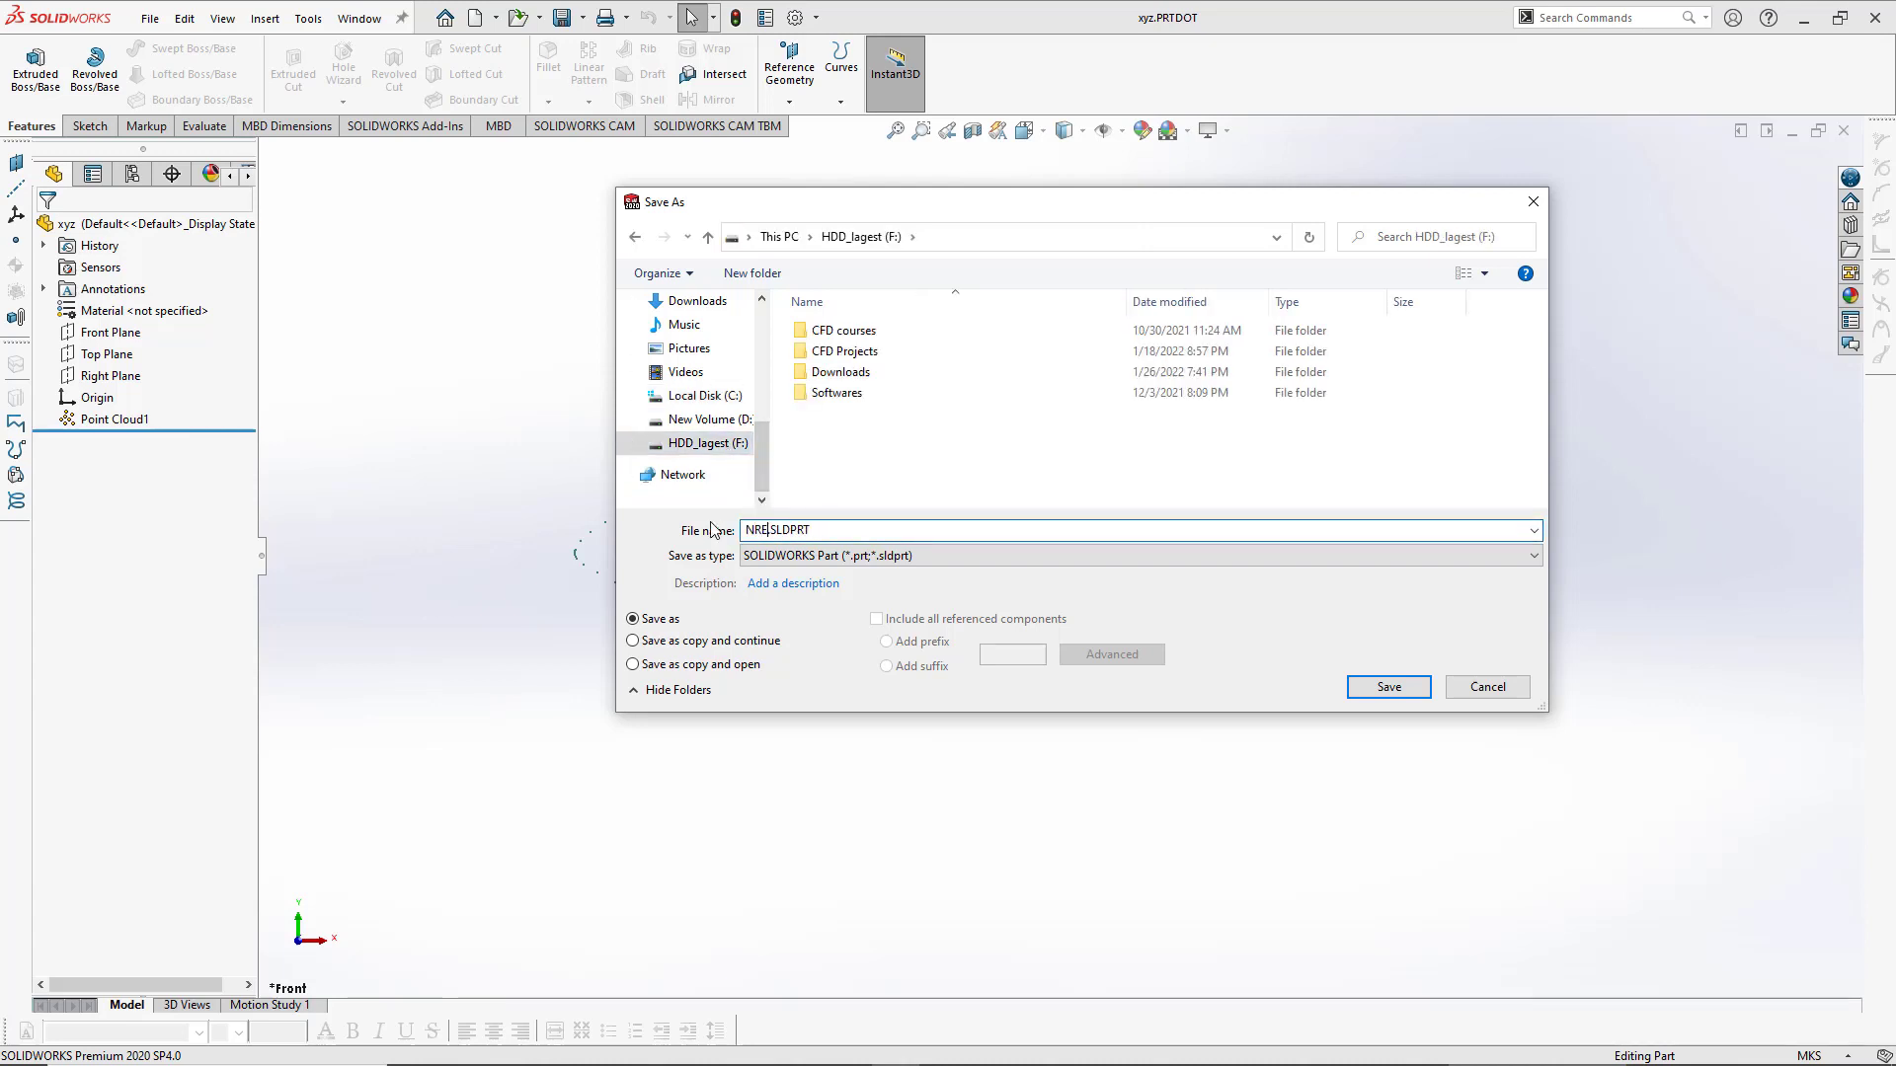
pyautogui.write('seVI')
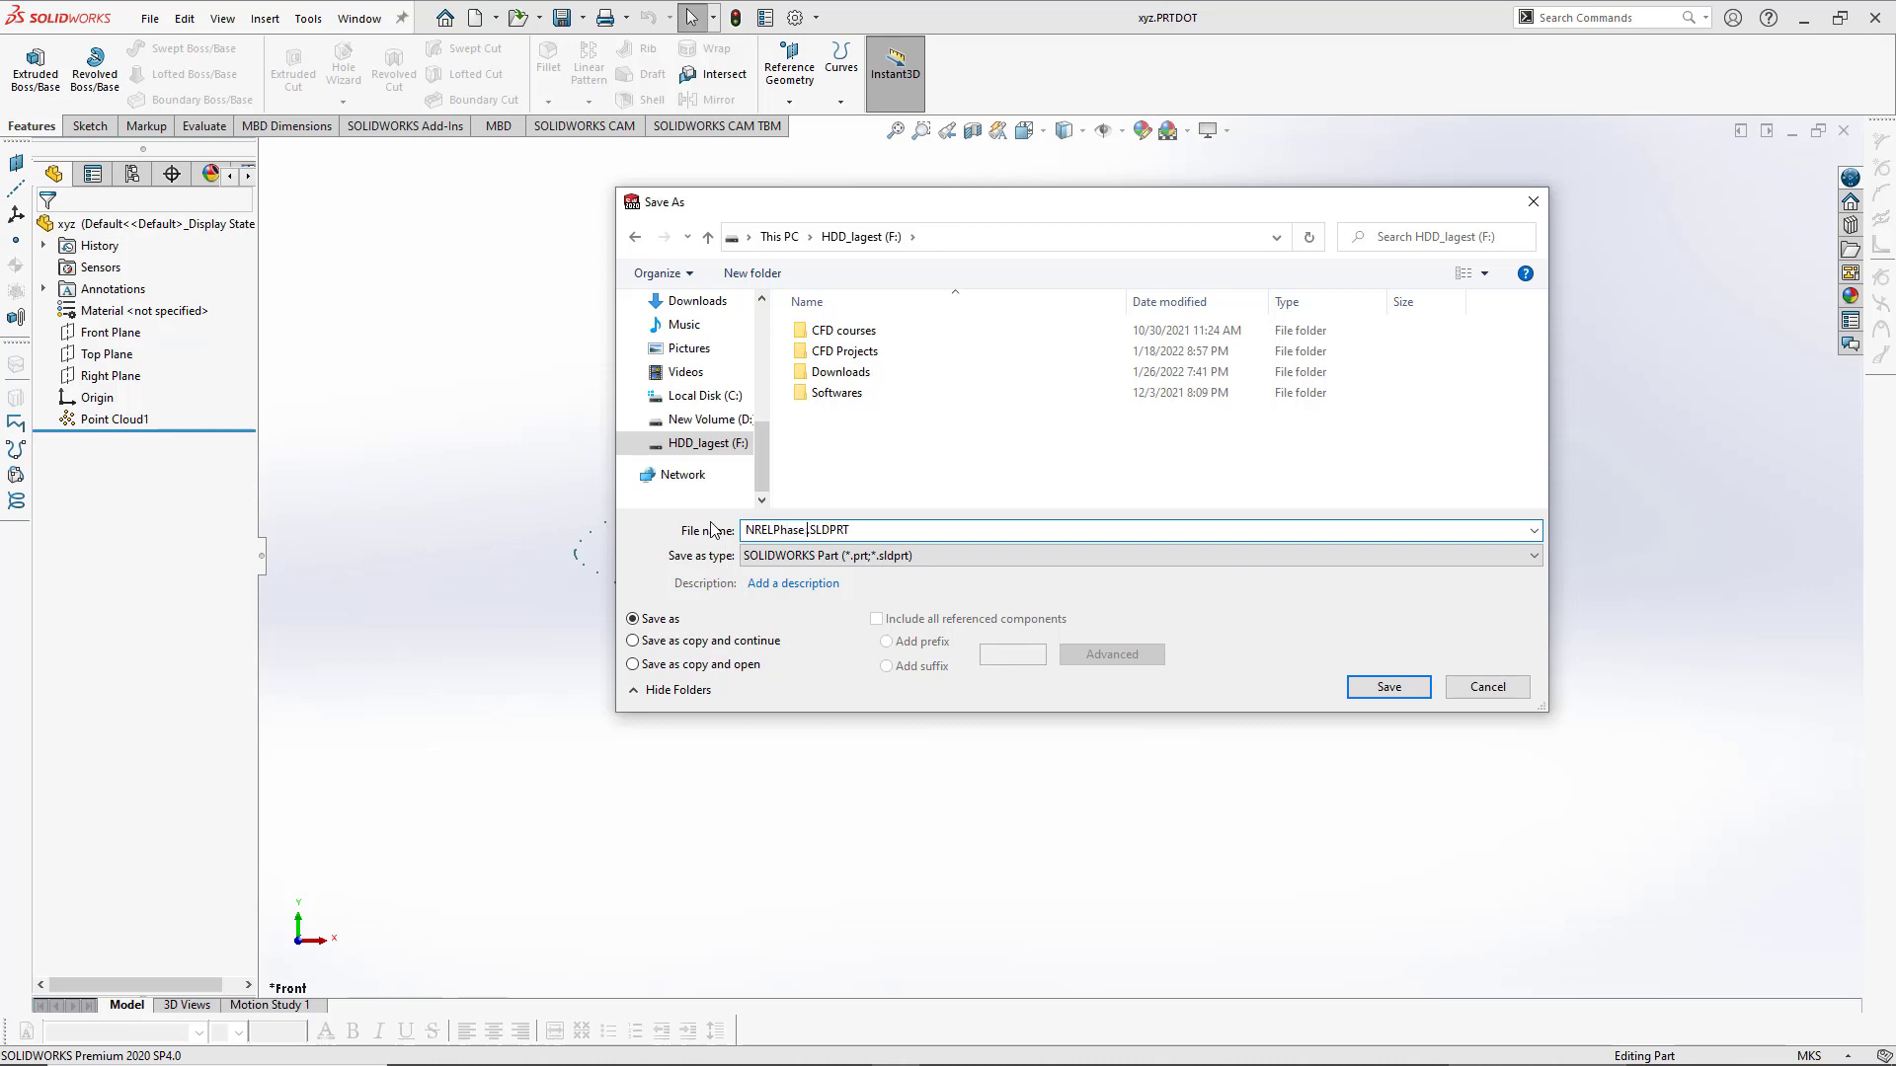
pyautogui.write('_coor')
pyautogui.click(1387, 688)
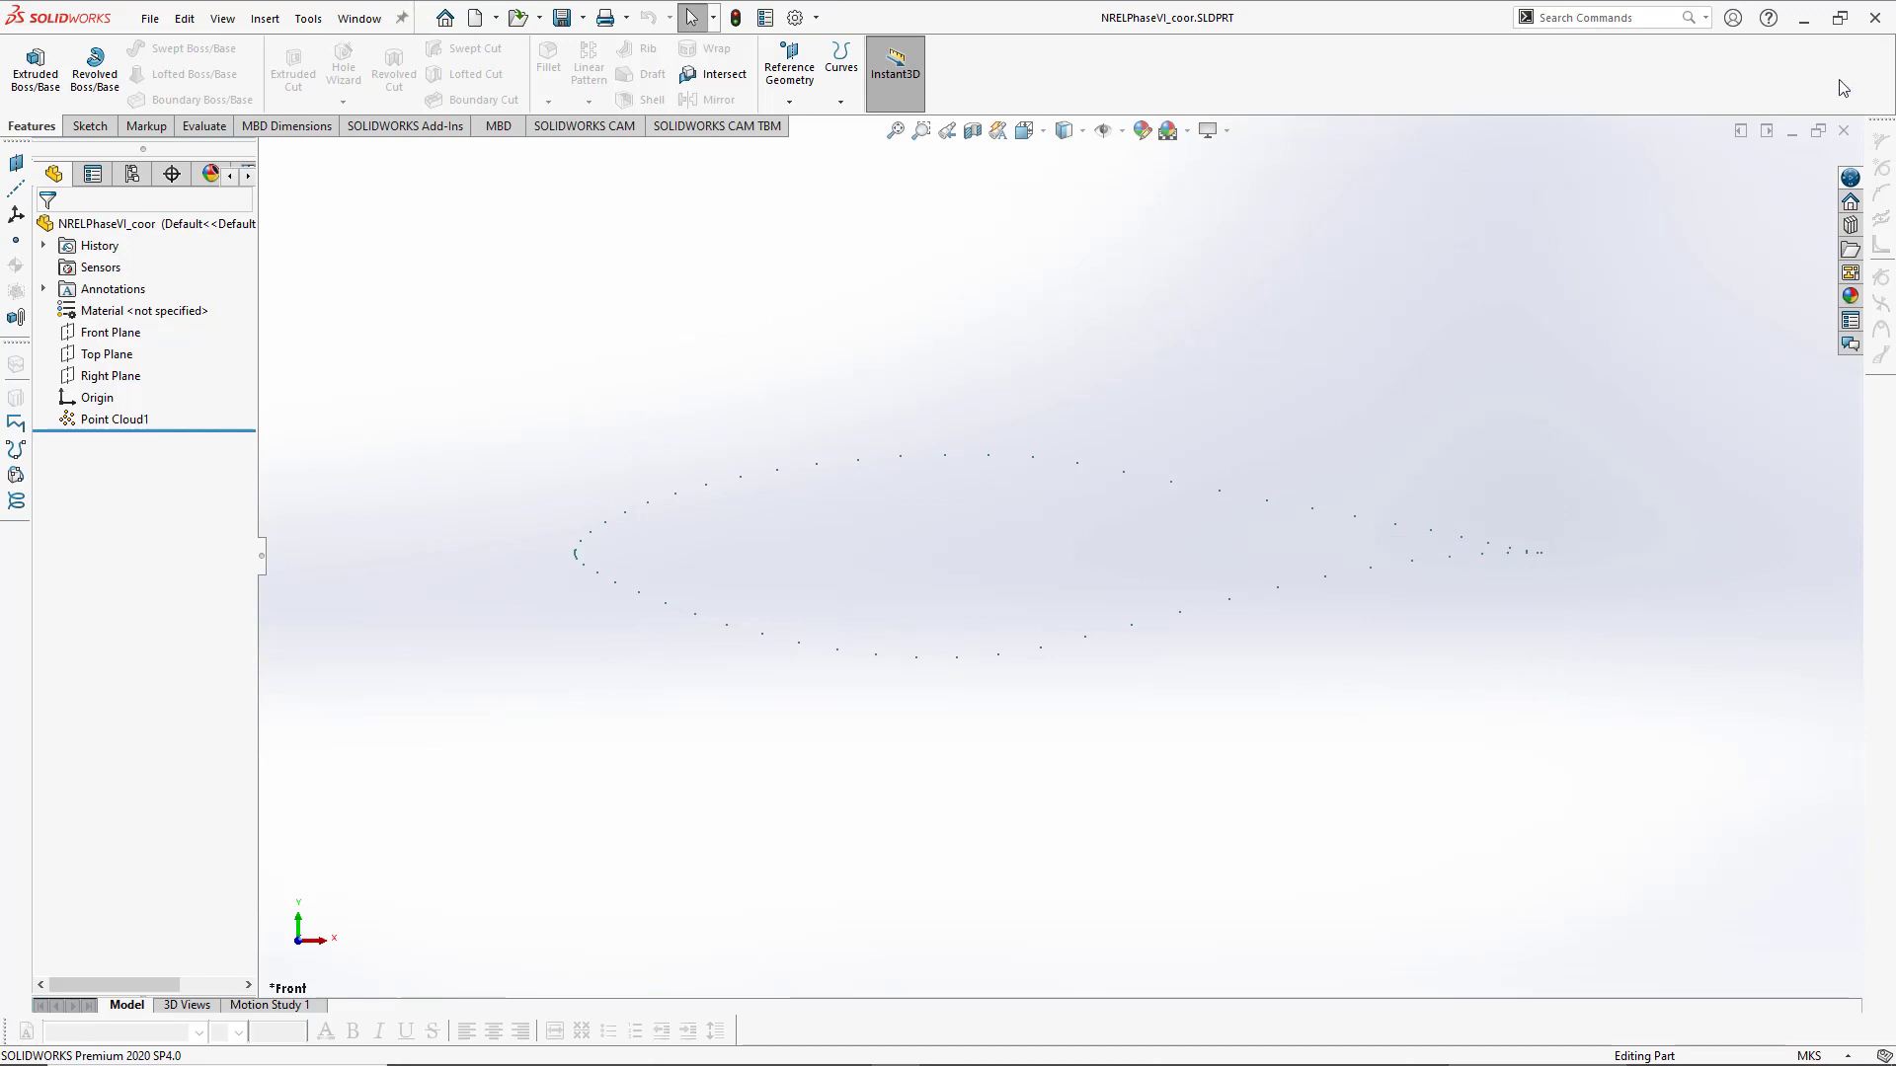
pyautogui.click(1875, 18)
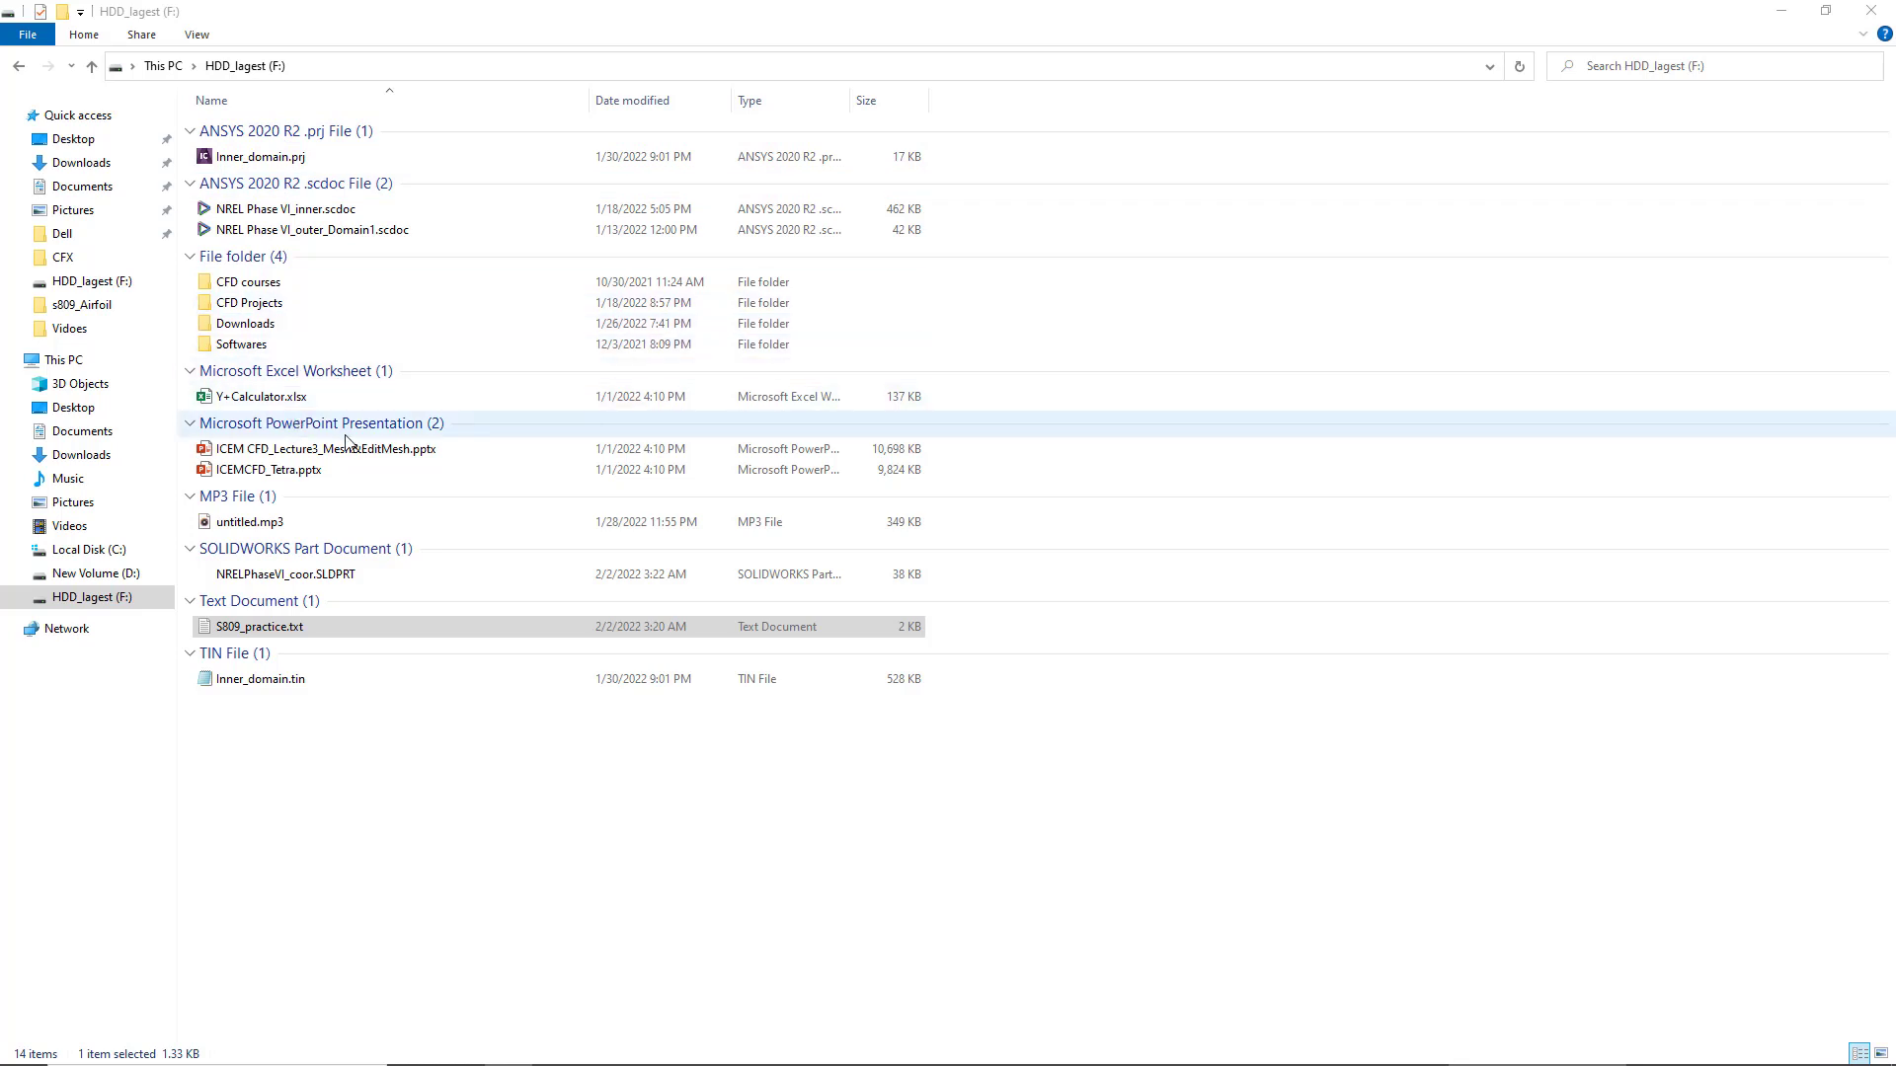
pyautogui.click(346, 577)
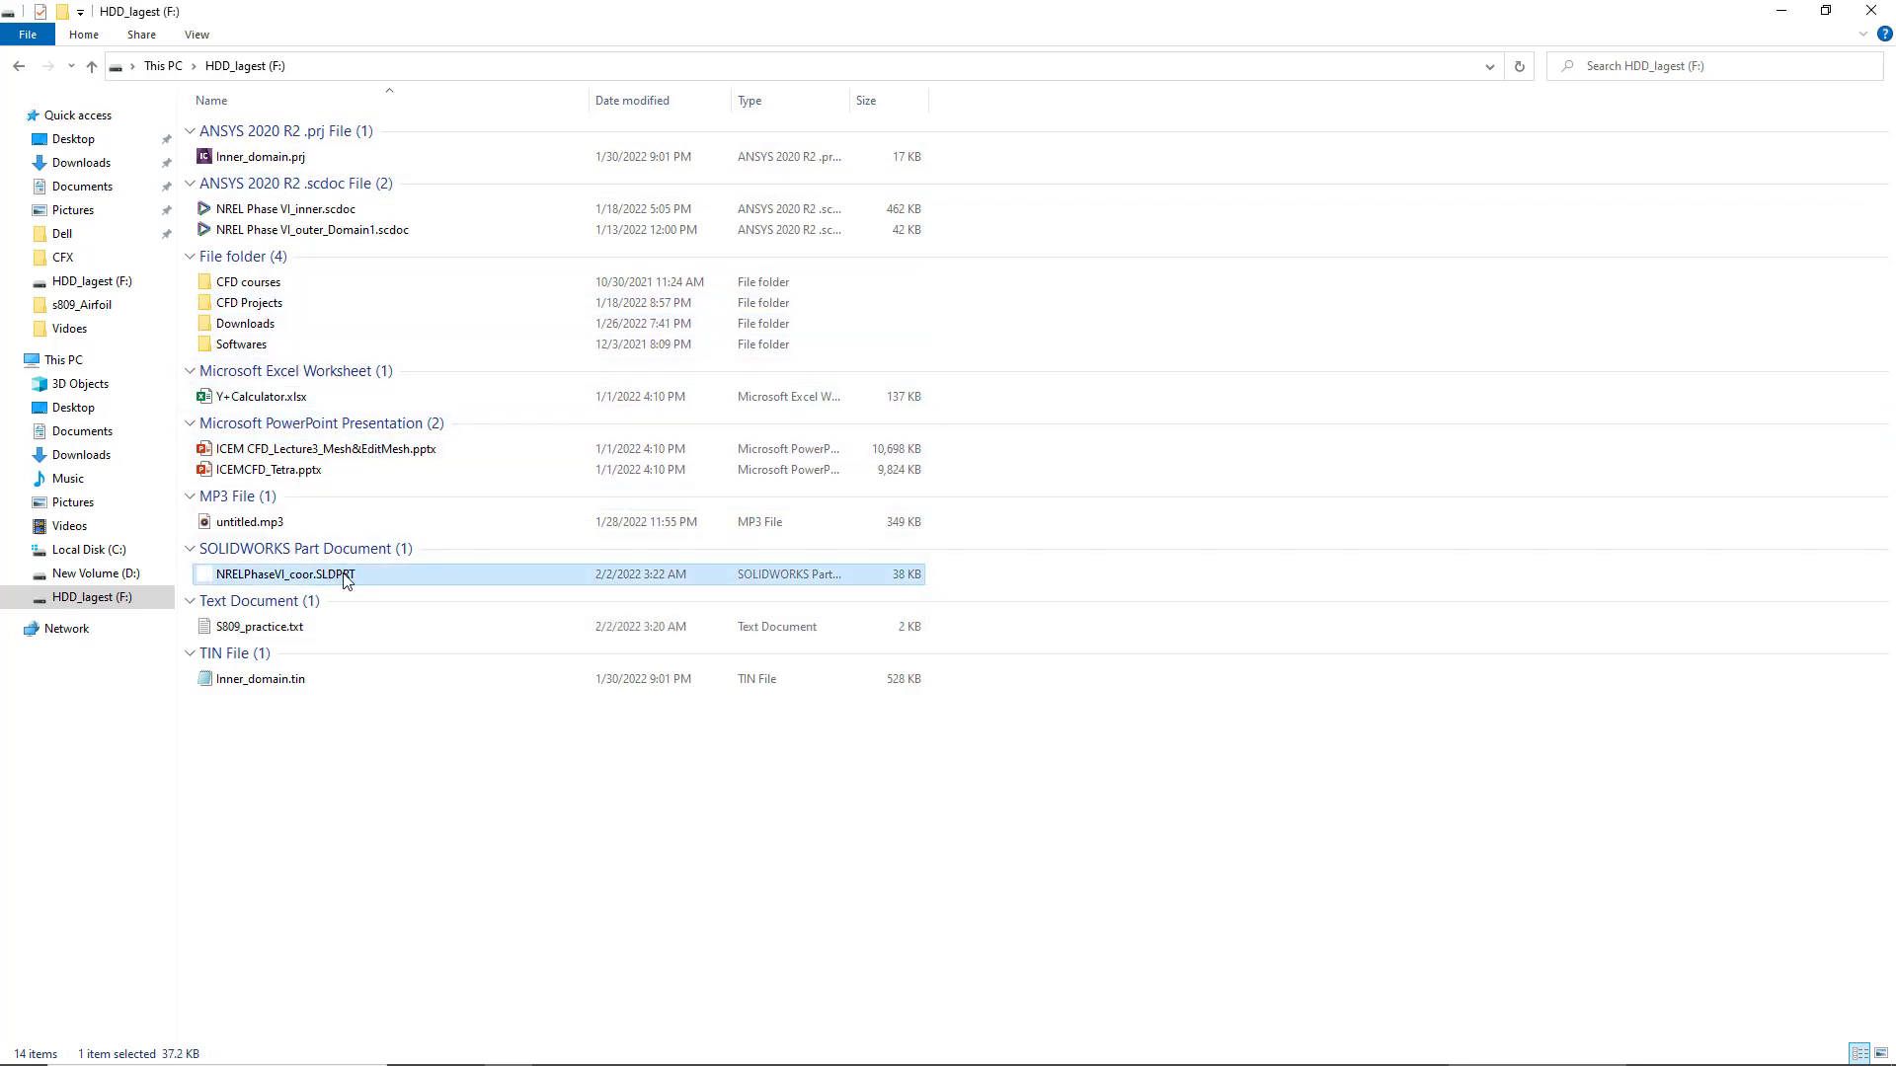
pyautogui.doubleClick(331, 576)
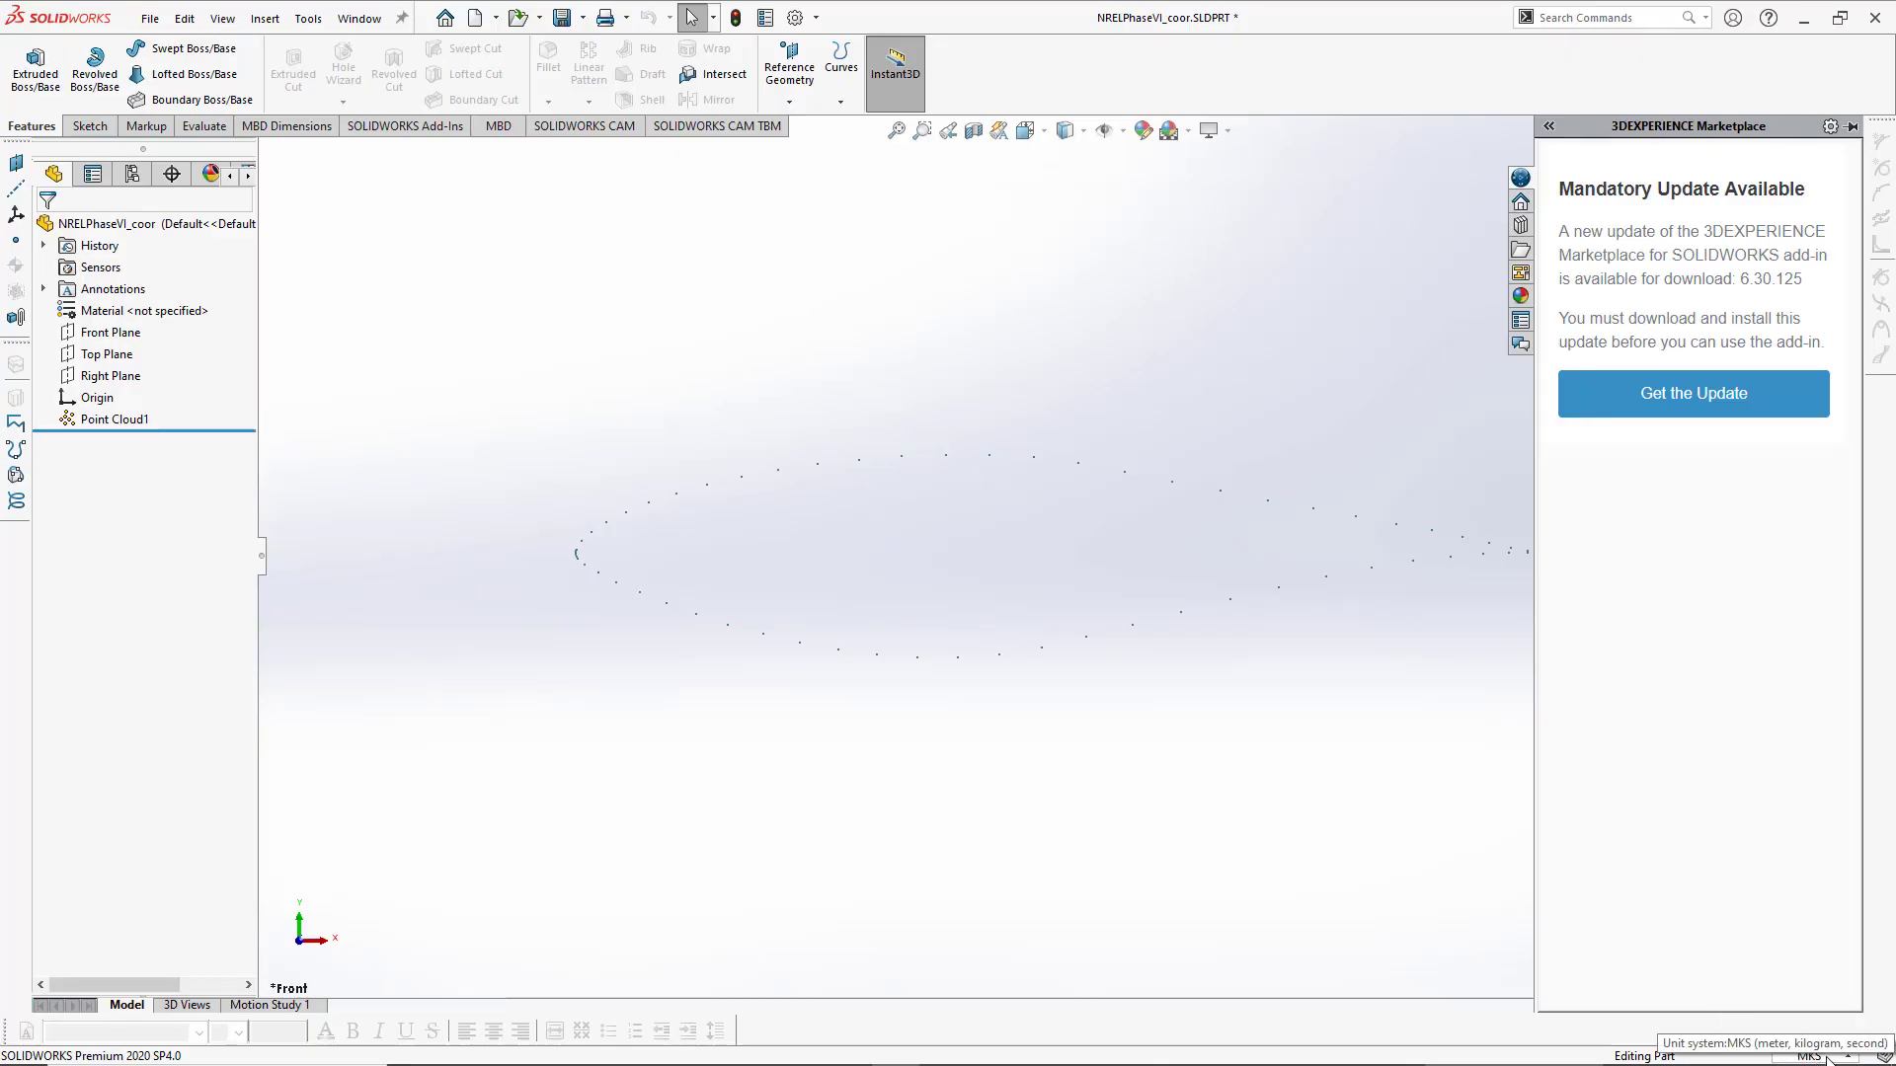
pyautogui.click(1866, 8)
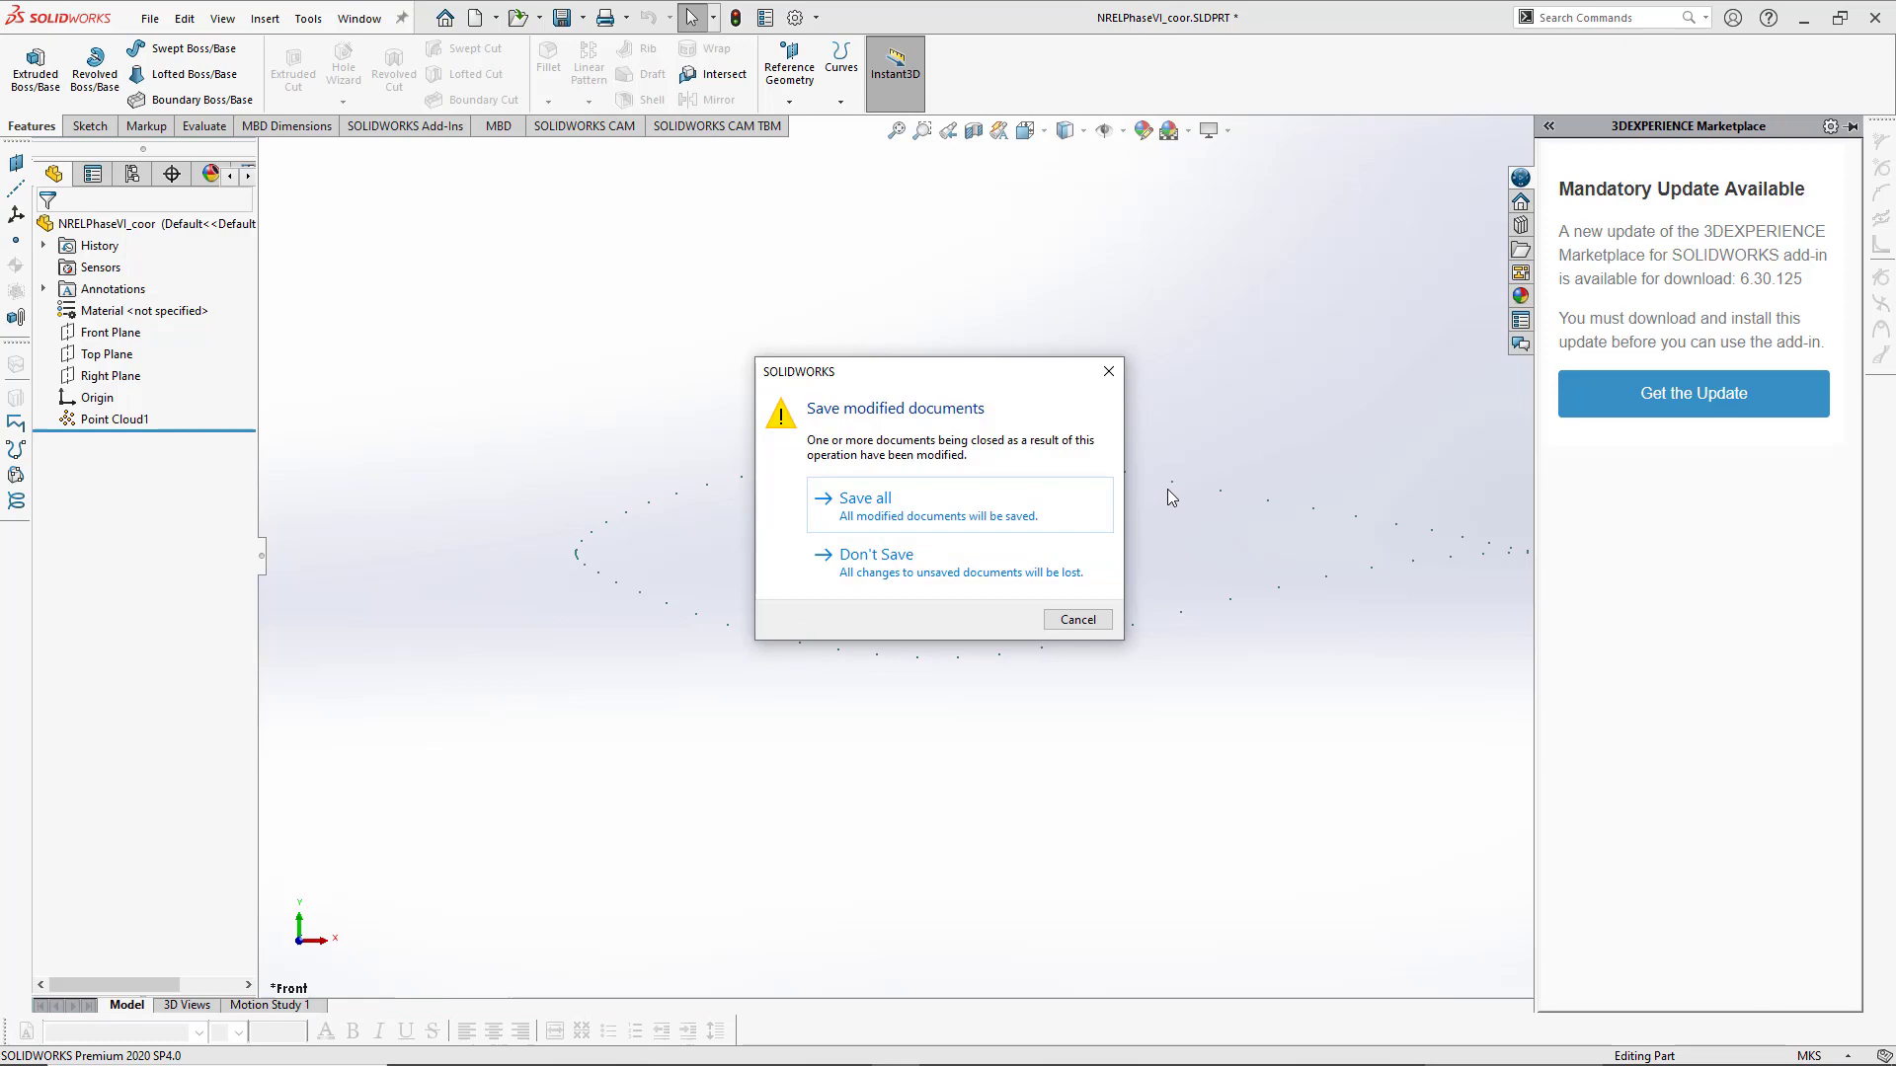
# Step: Discard unsaved changes and relaunch SOLIDWORKS 2020 from Windows search
pyautogui.click(869, 561)
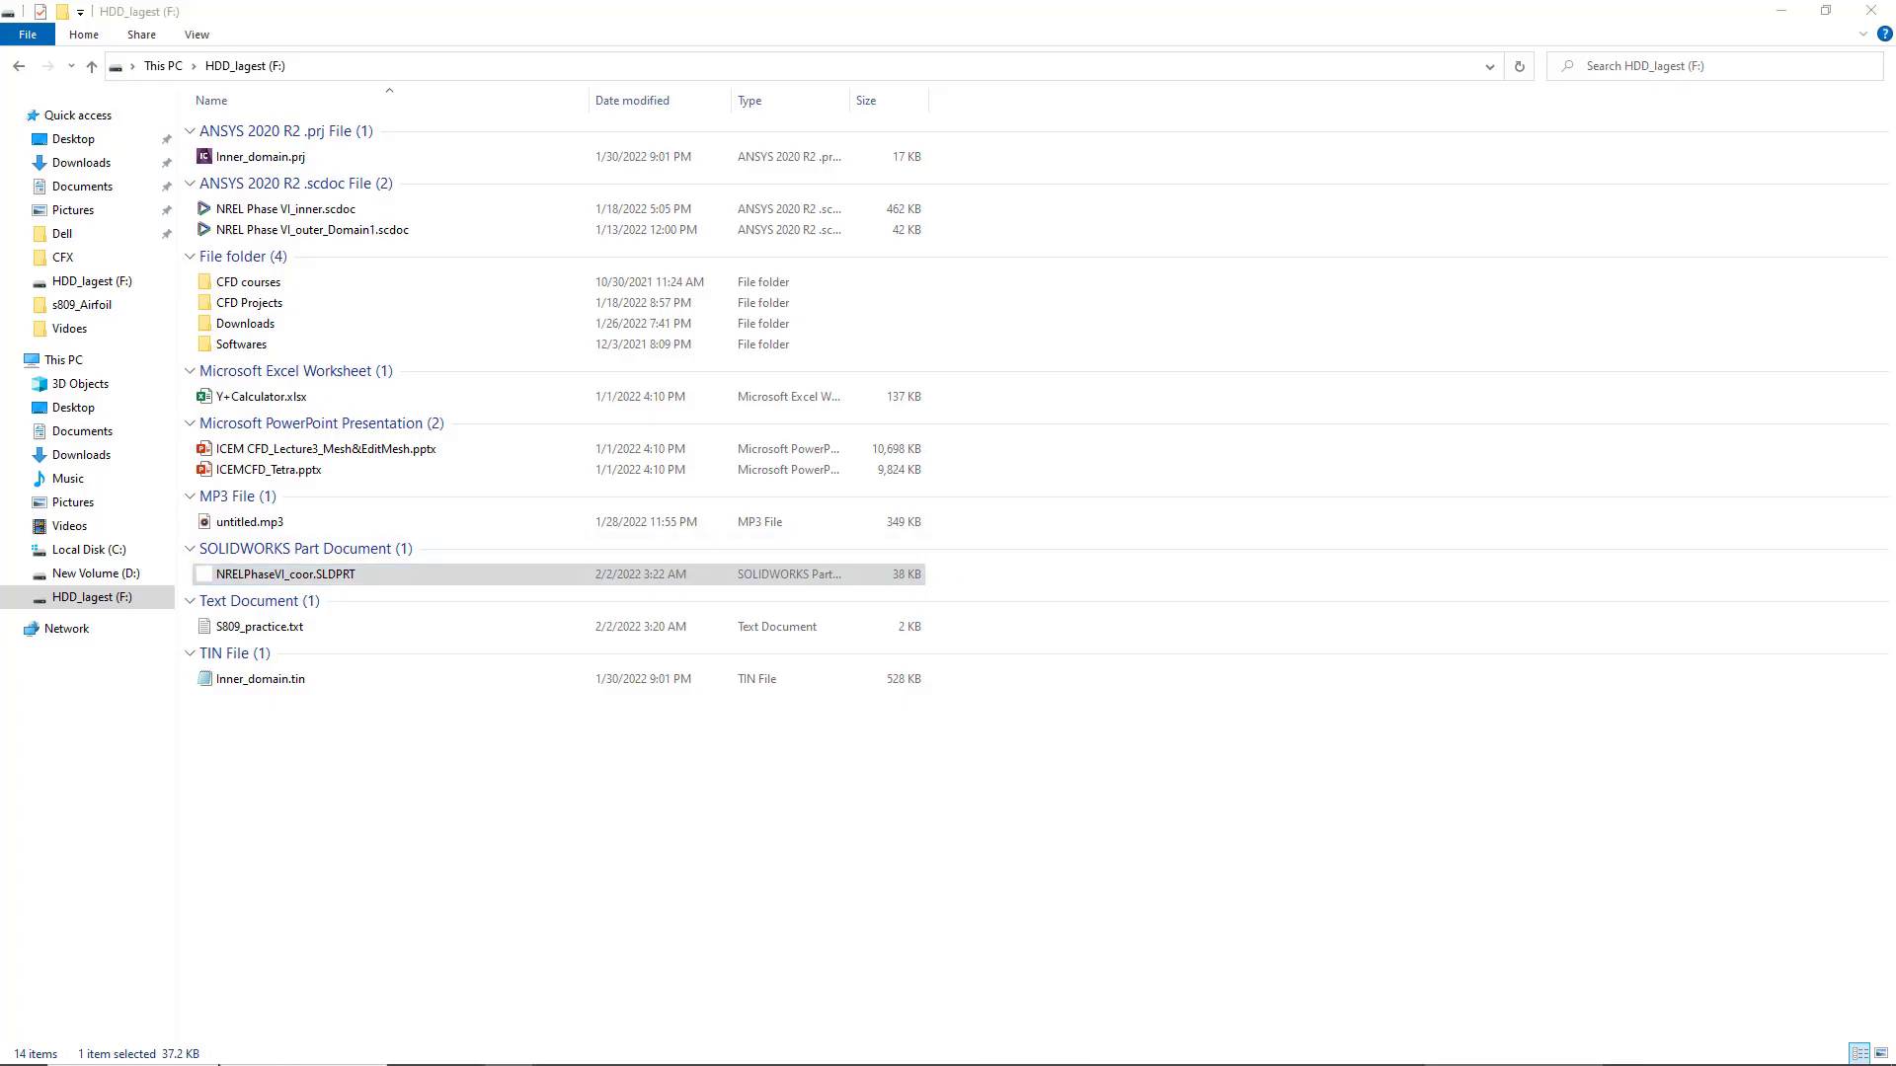
pyautogui.click(132, 1049)
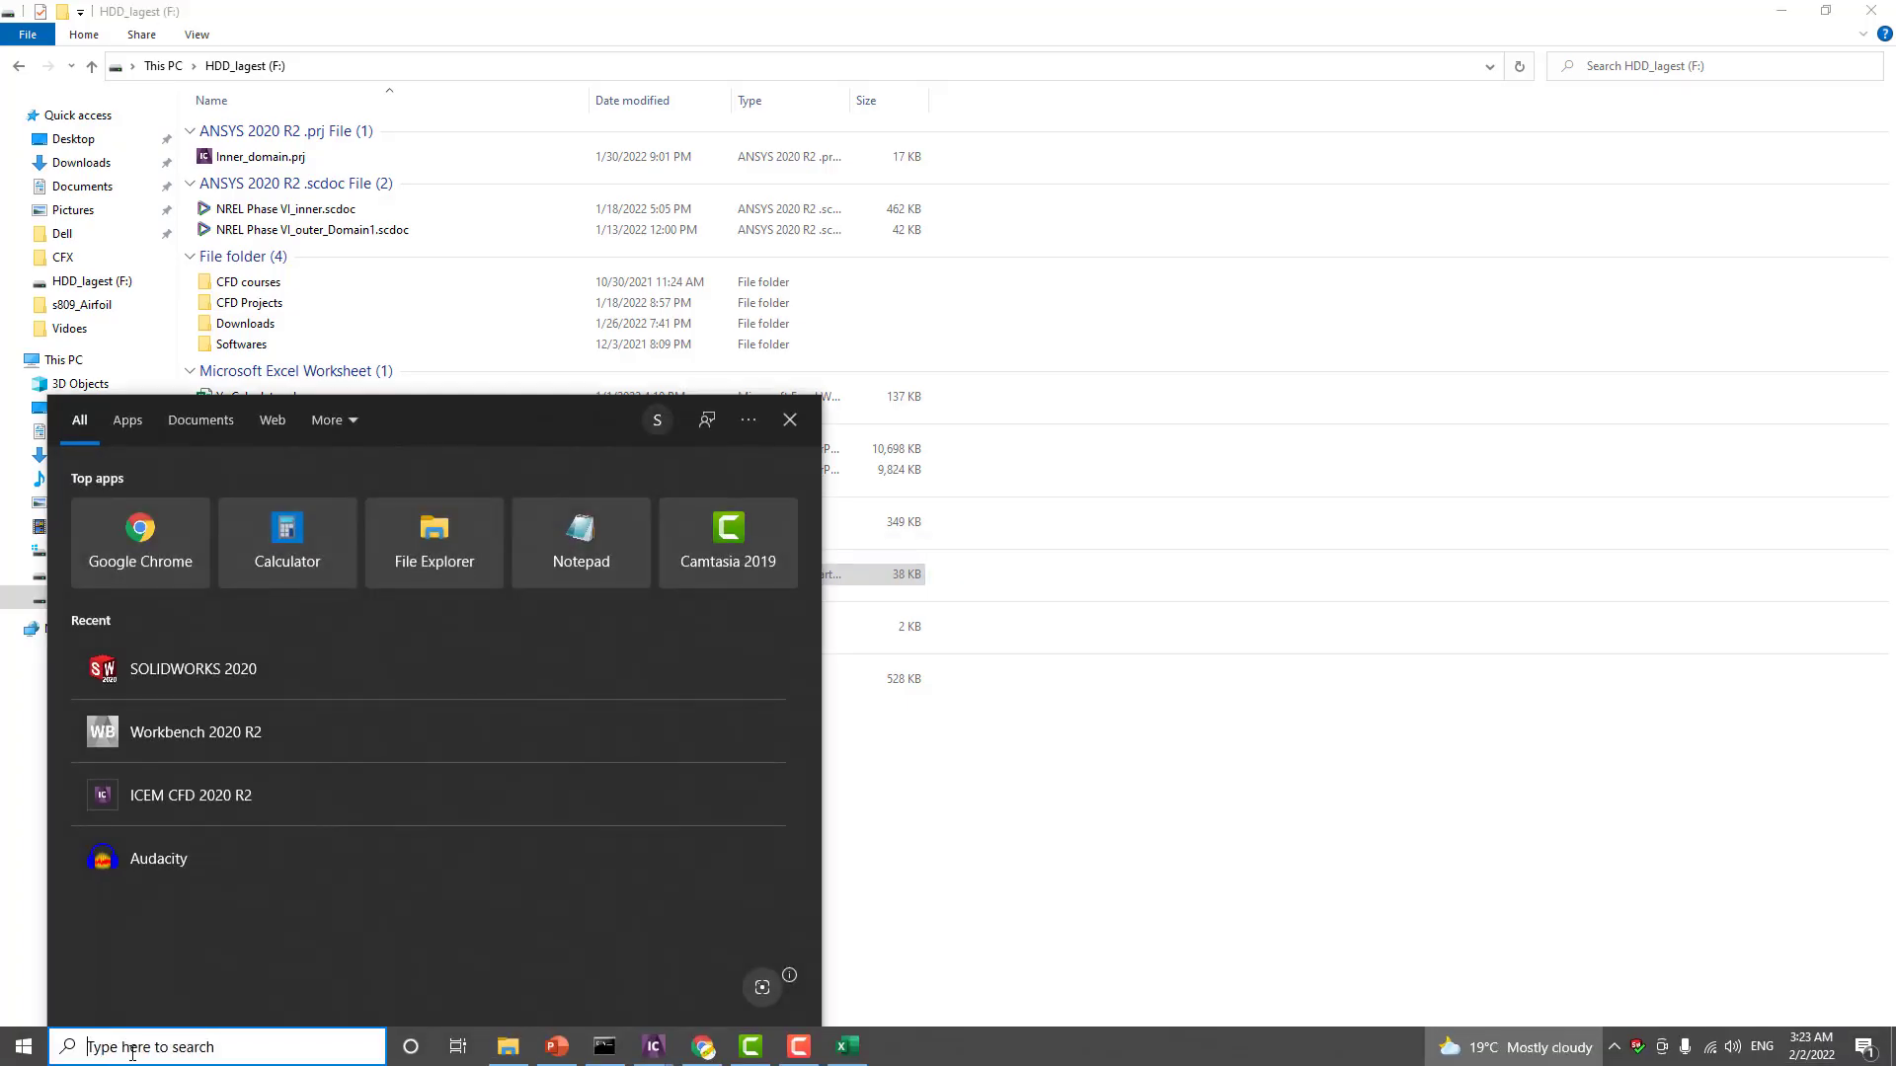
pyautogui.write('solidworks')
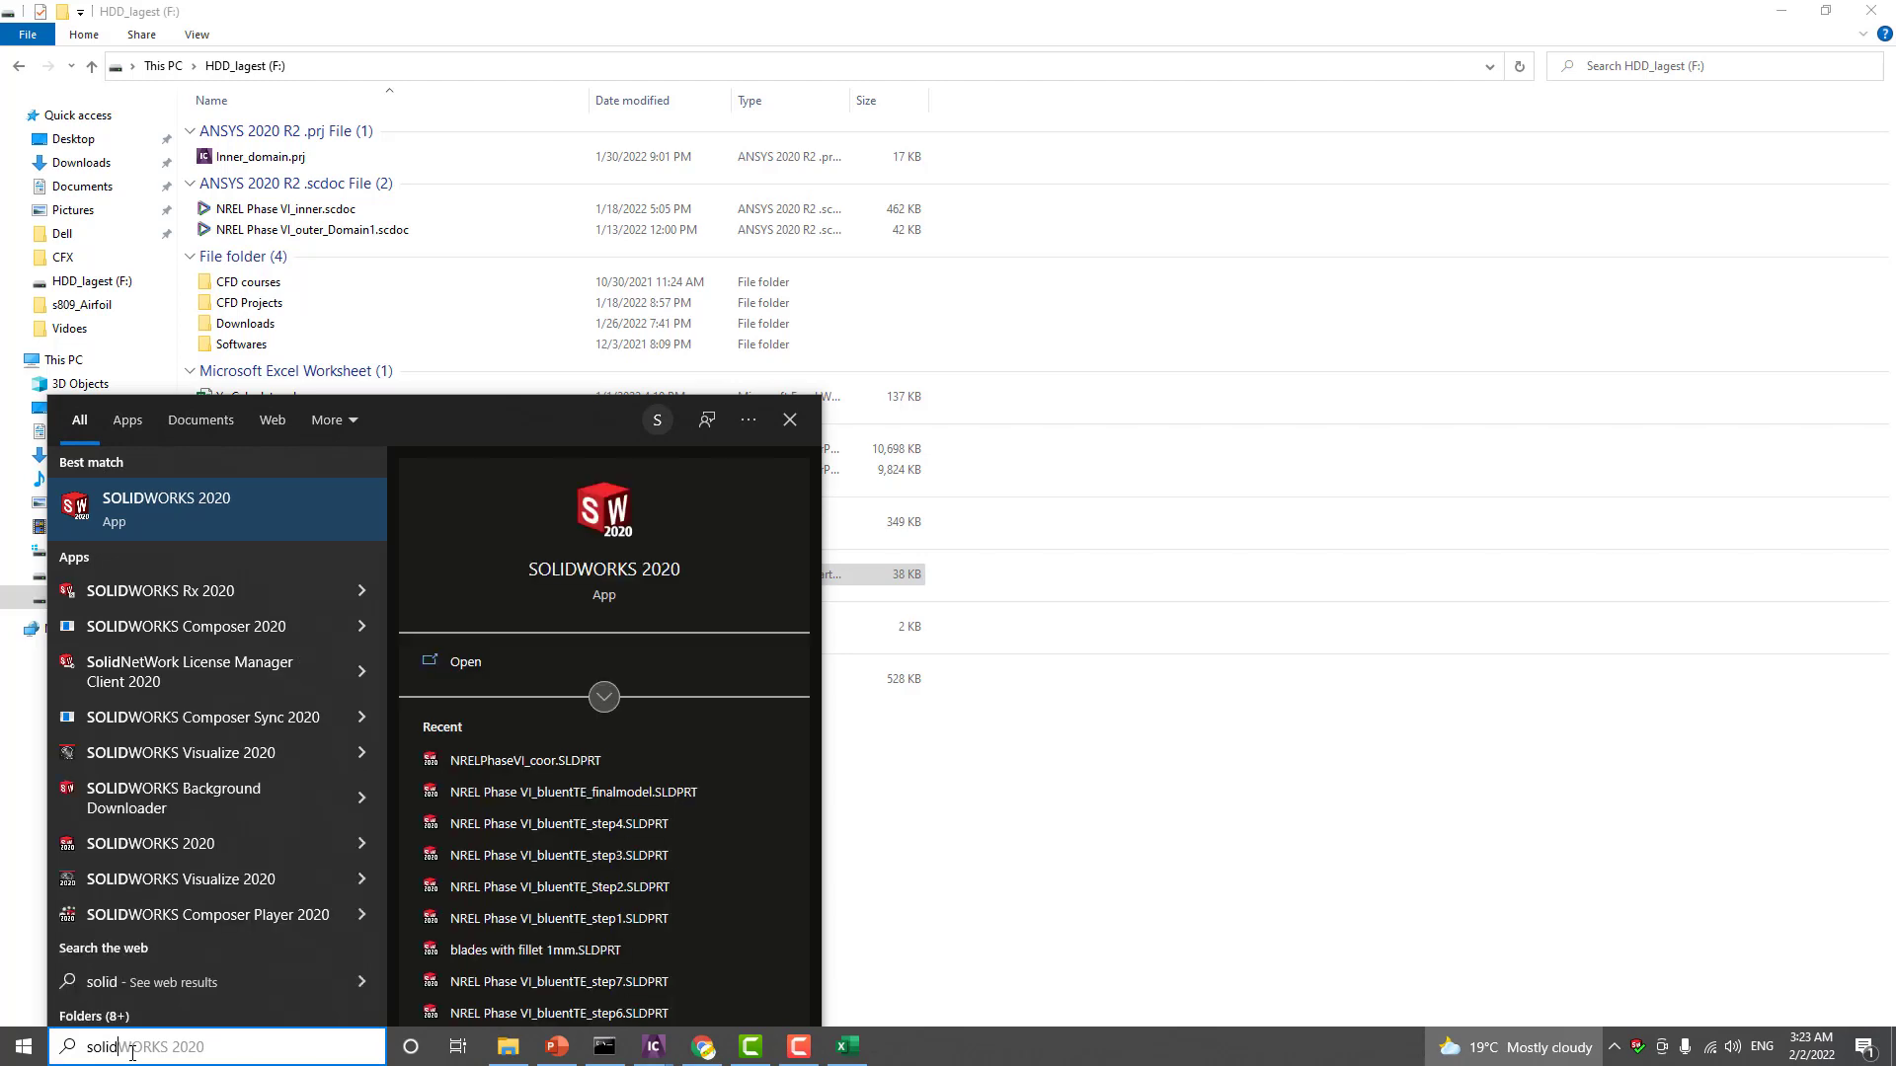
pyautogui.press('Return')
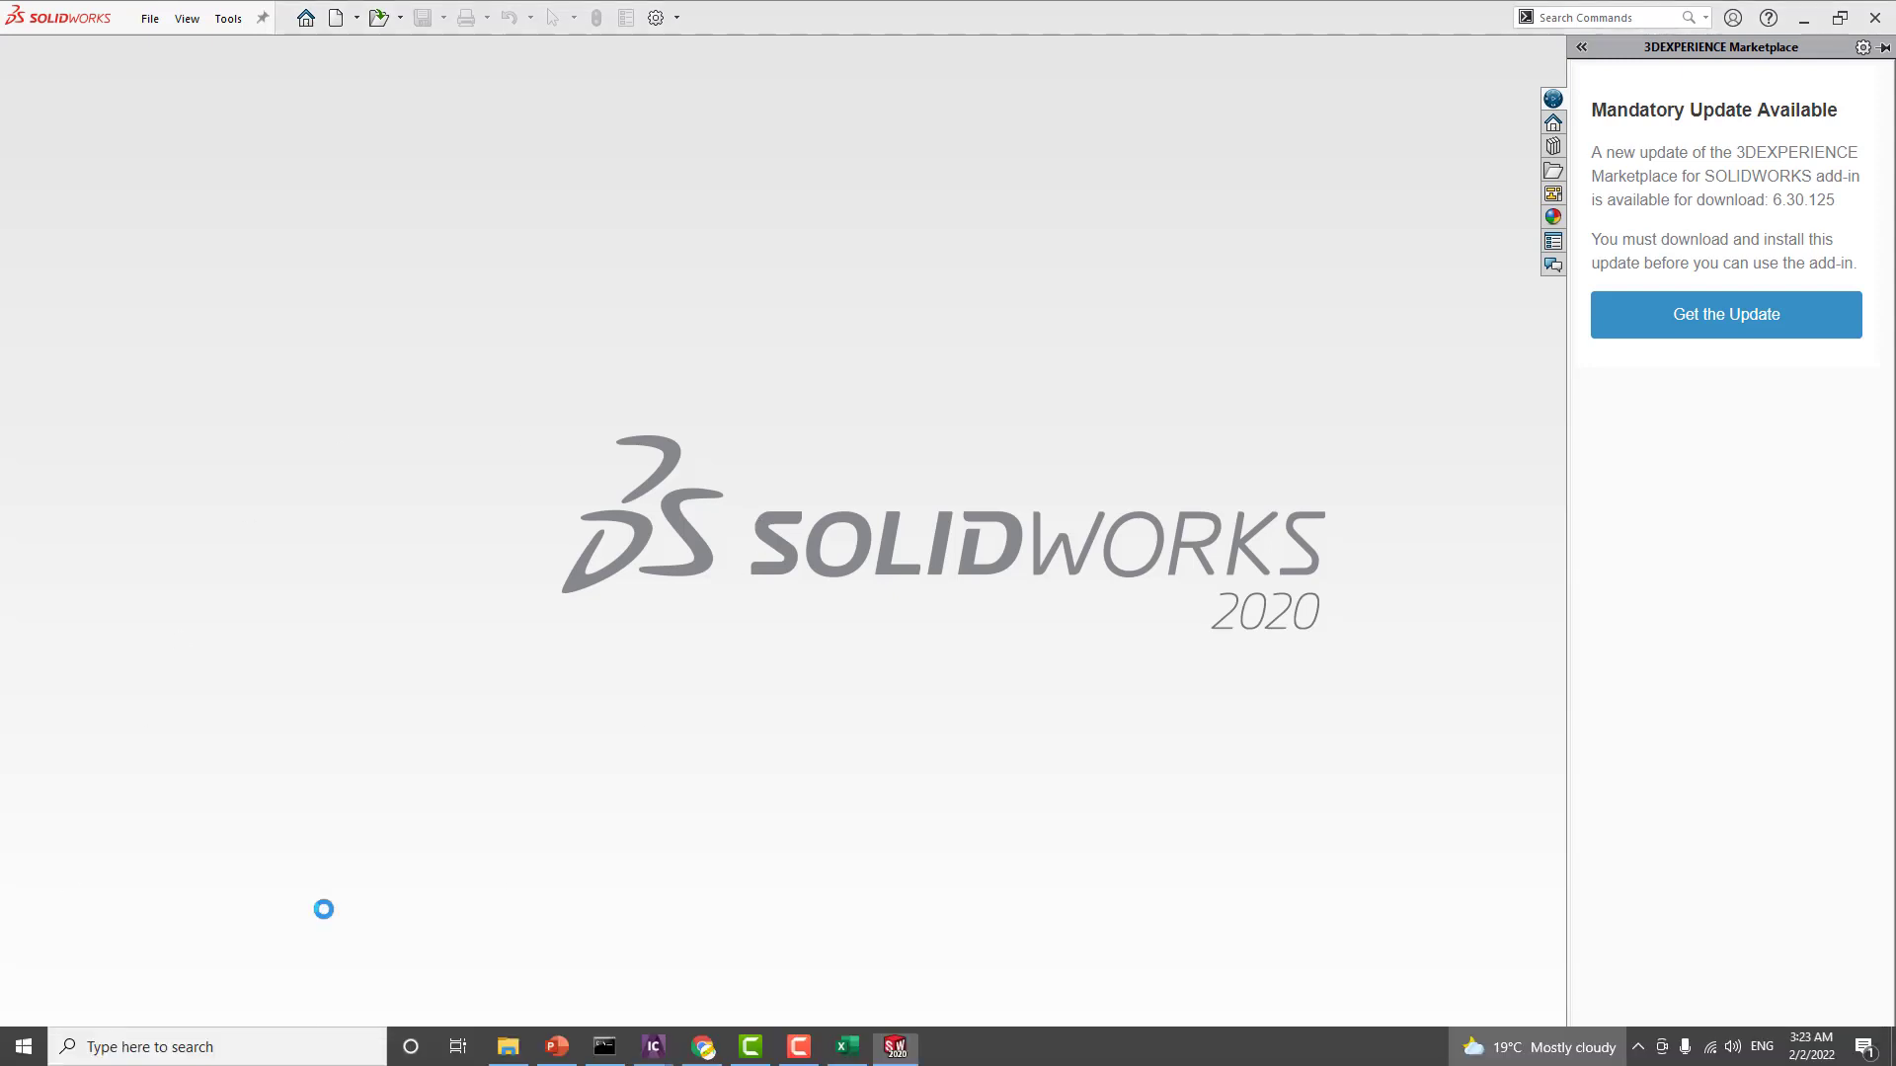
pyautogui.press('super')
# Step: Open S809_practice.txt as a point cloud in Part1 and check the unit systems list
pyautogui.click(399, 18)
pyautogui.click(405, 45)
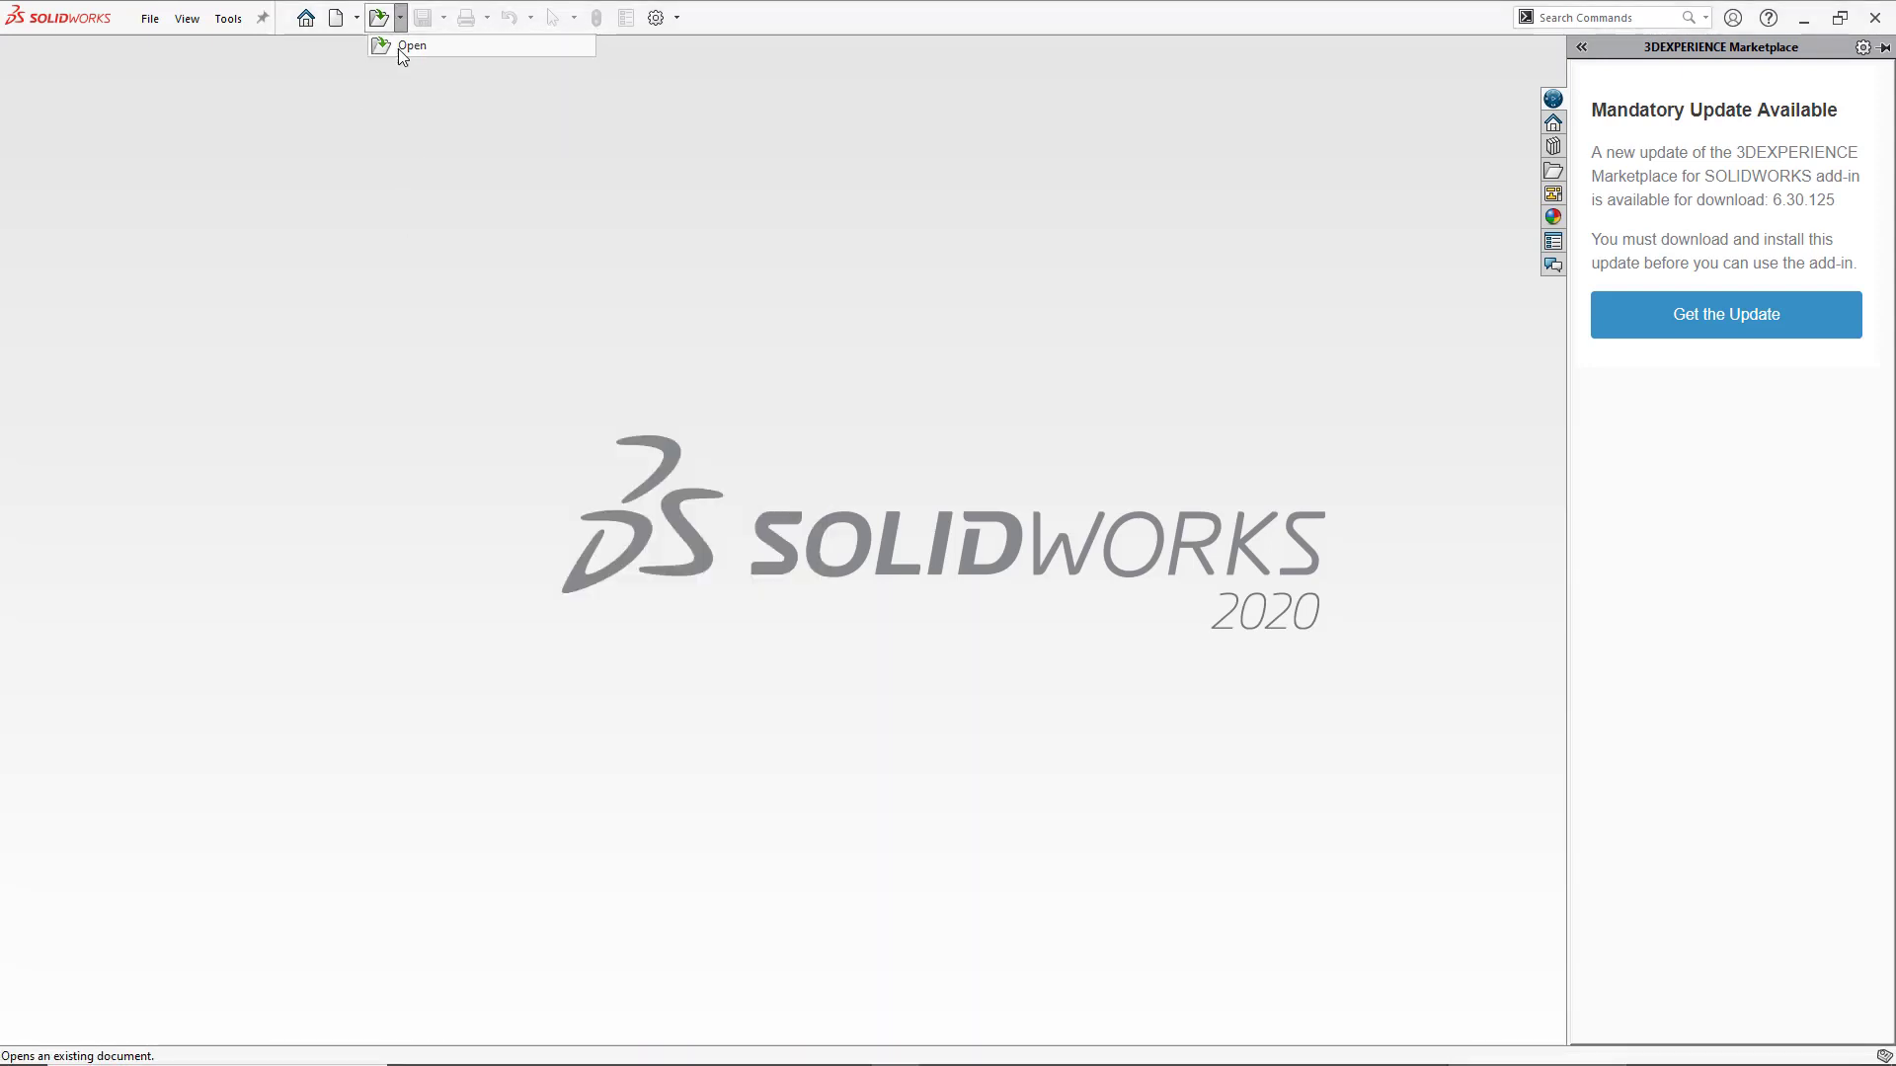
pyautogui.scroll(-1, 590, 593)
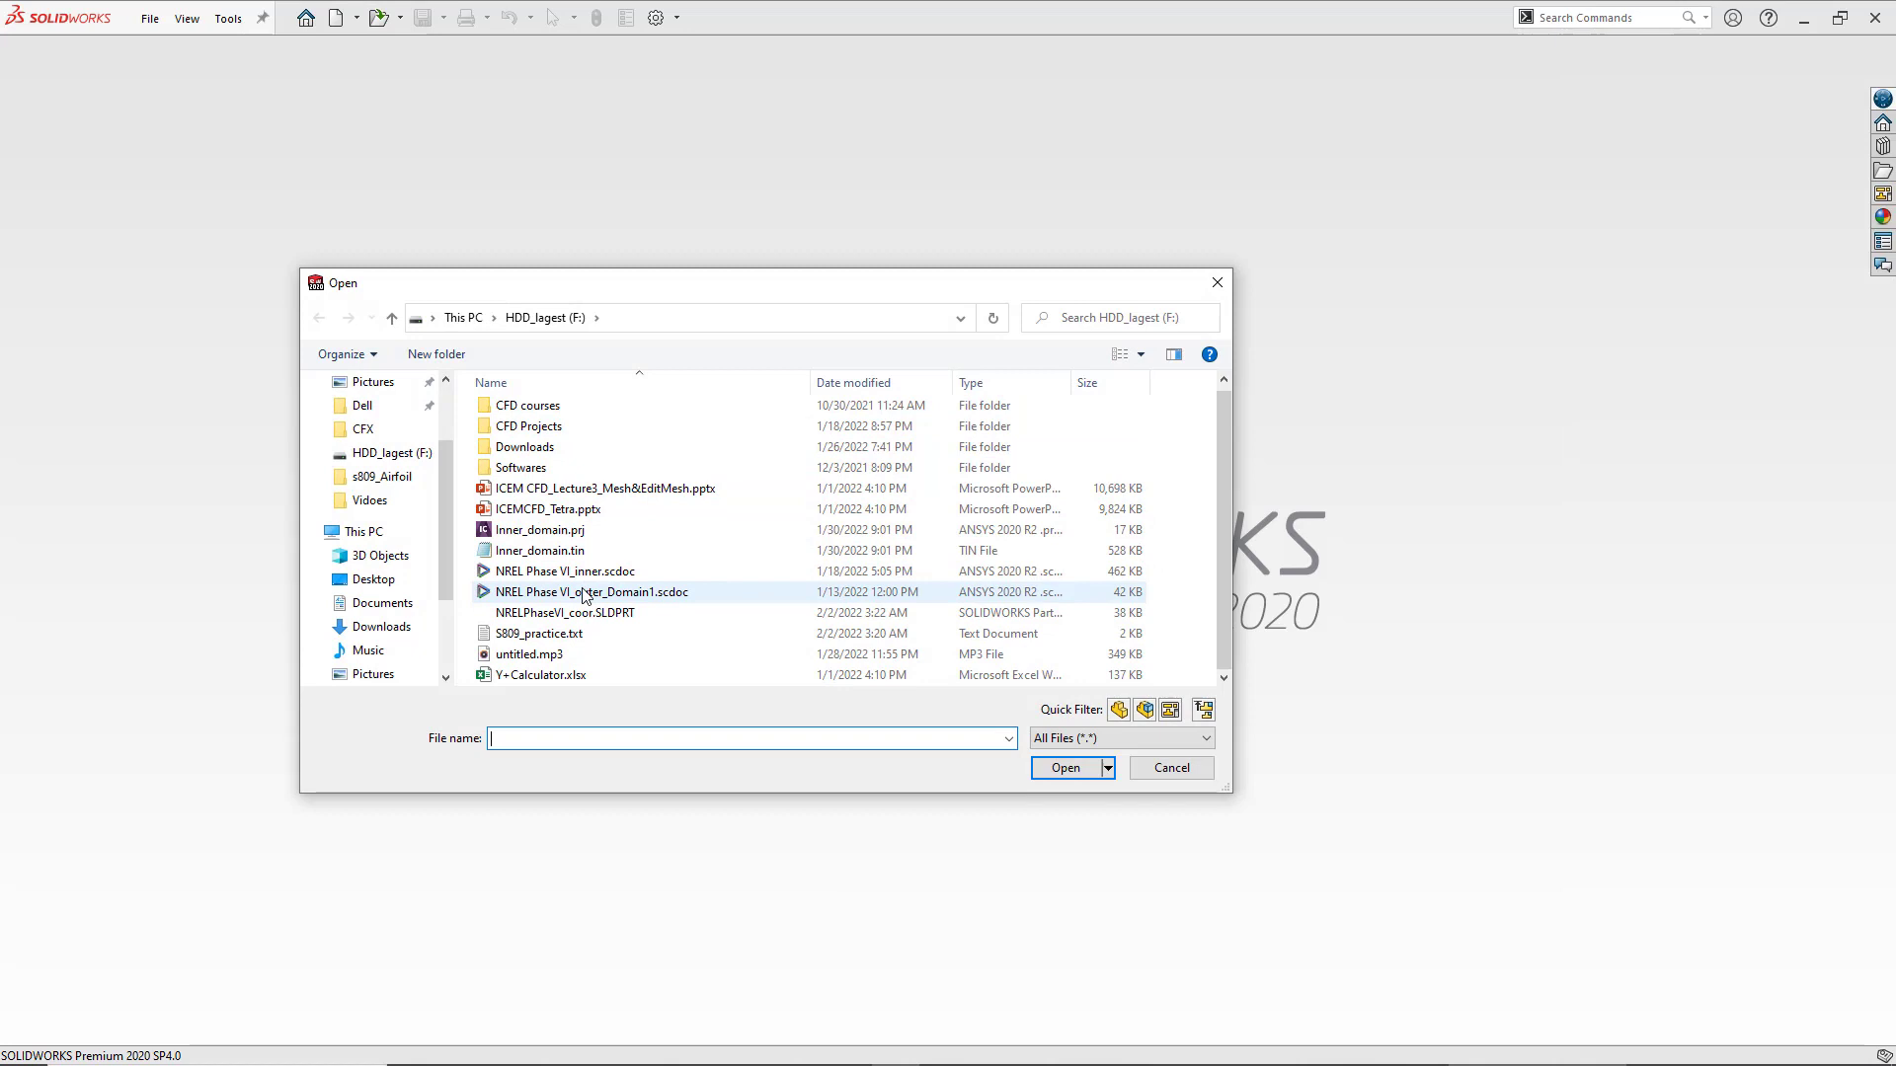
pyautogui.doubleClick(558, 637)
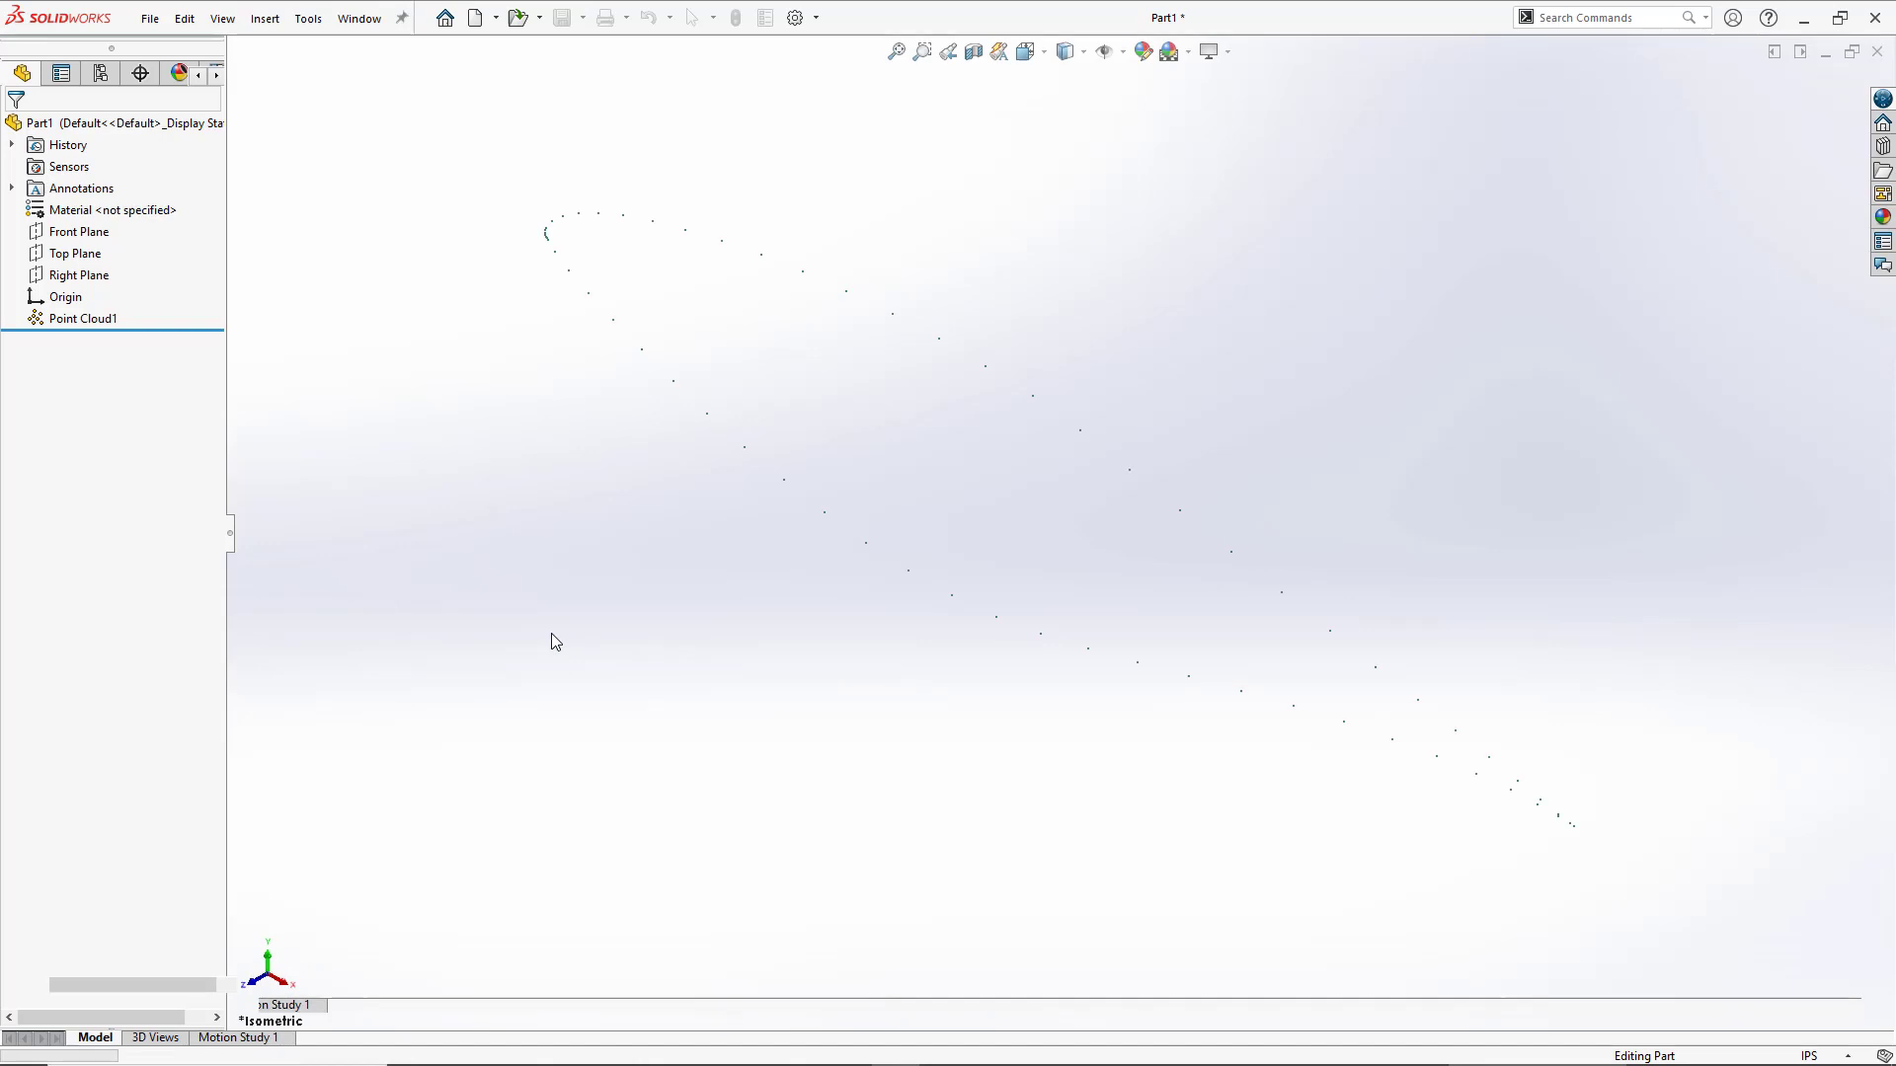
pyautogui.click(1813, 1056)
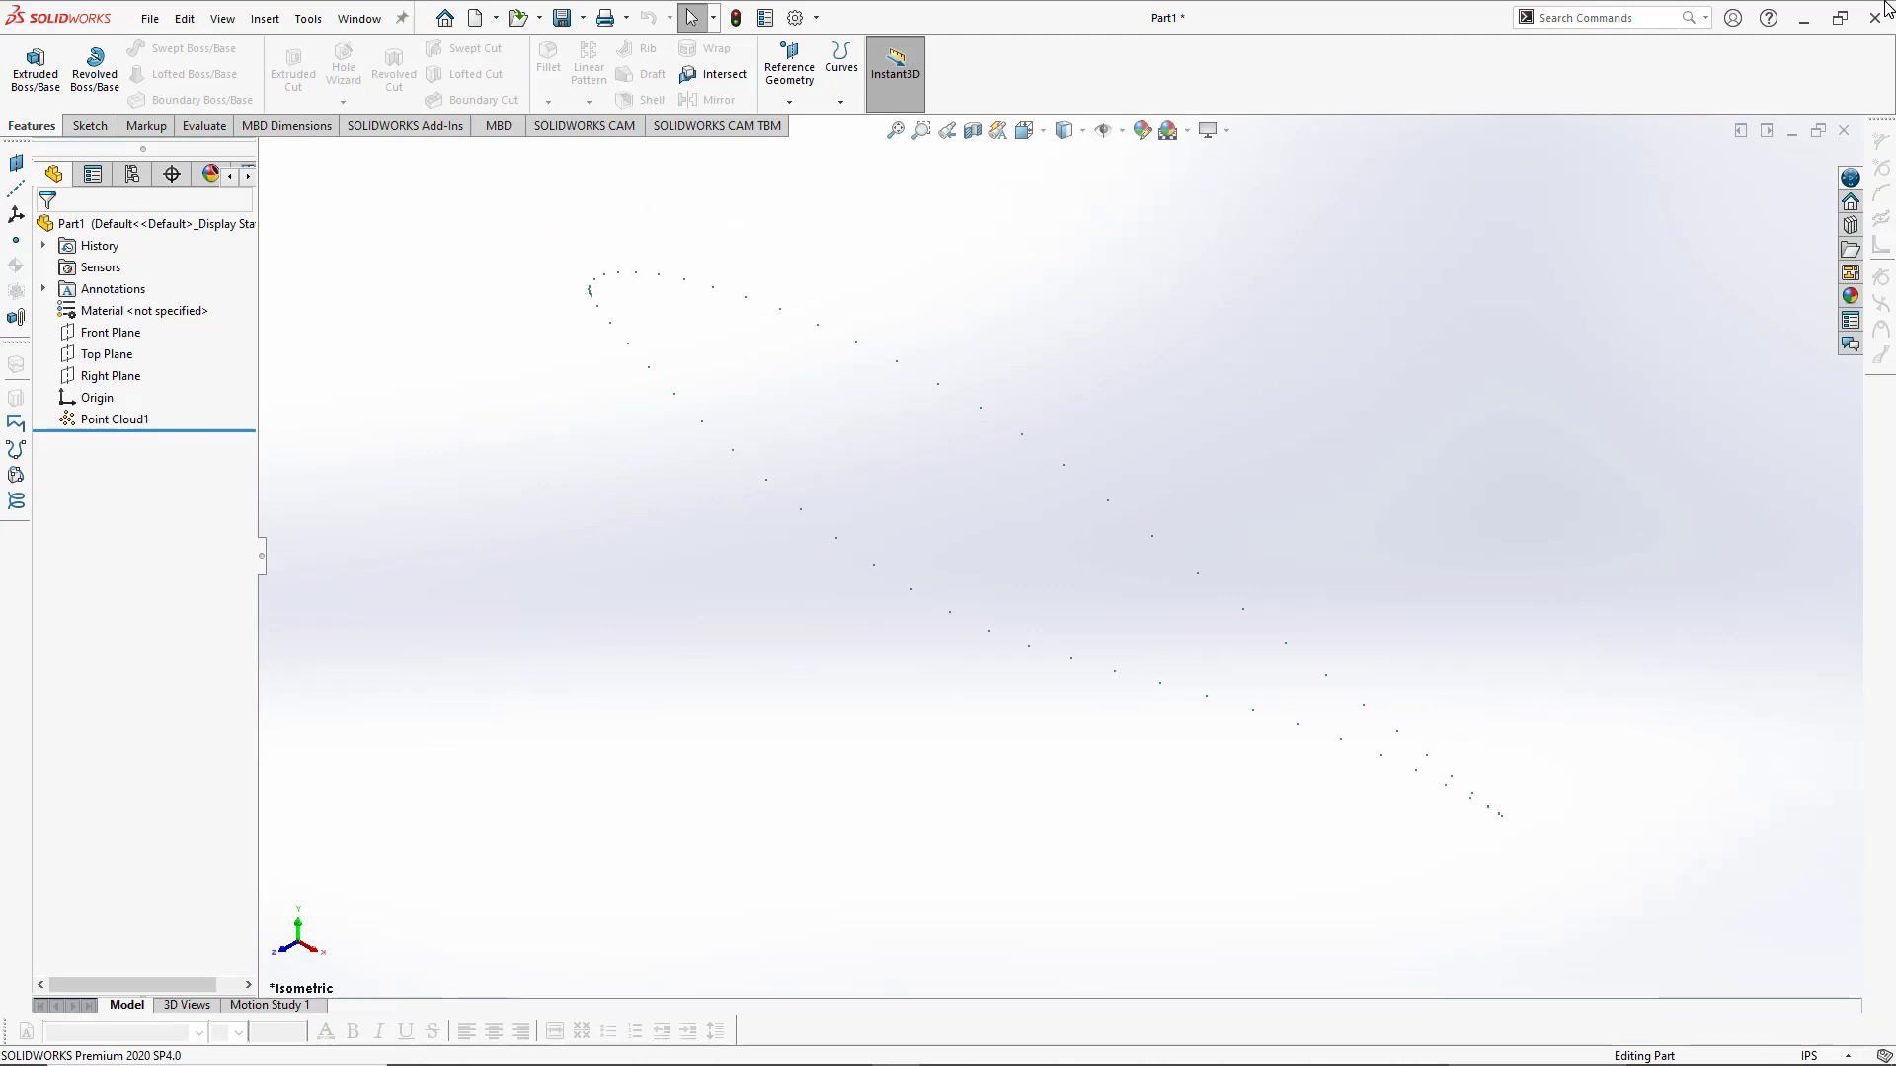
# Step: Relaunch SOLIDWORKS 2020 via search and open xyz.PRTDOT from Recent Documents
pyautogui.press('Escape')
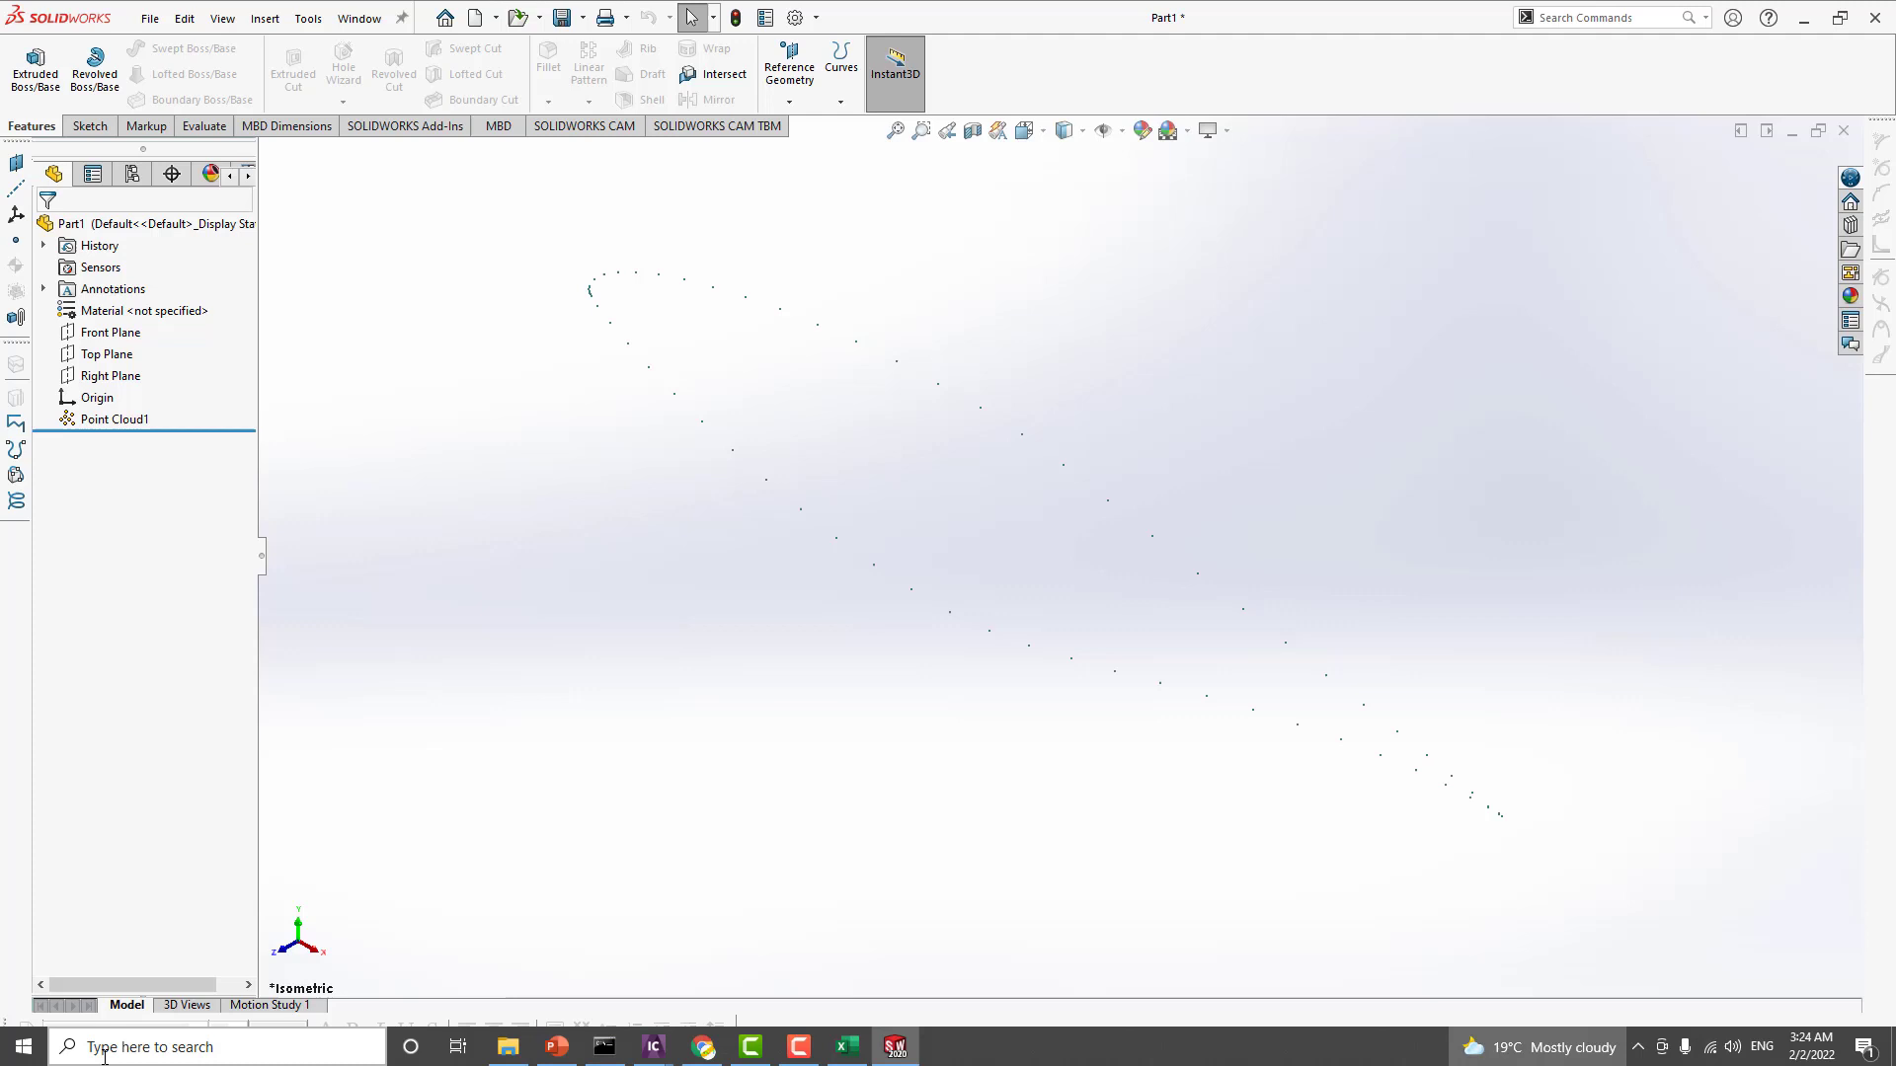
pyautogui.click(217, 1046)
pyautogui.write('solid')
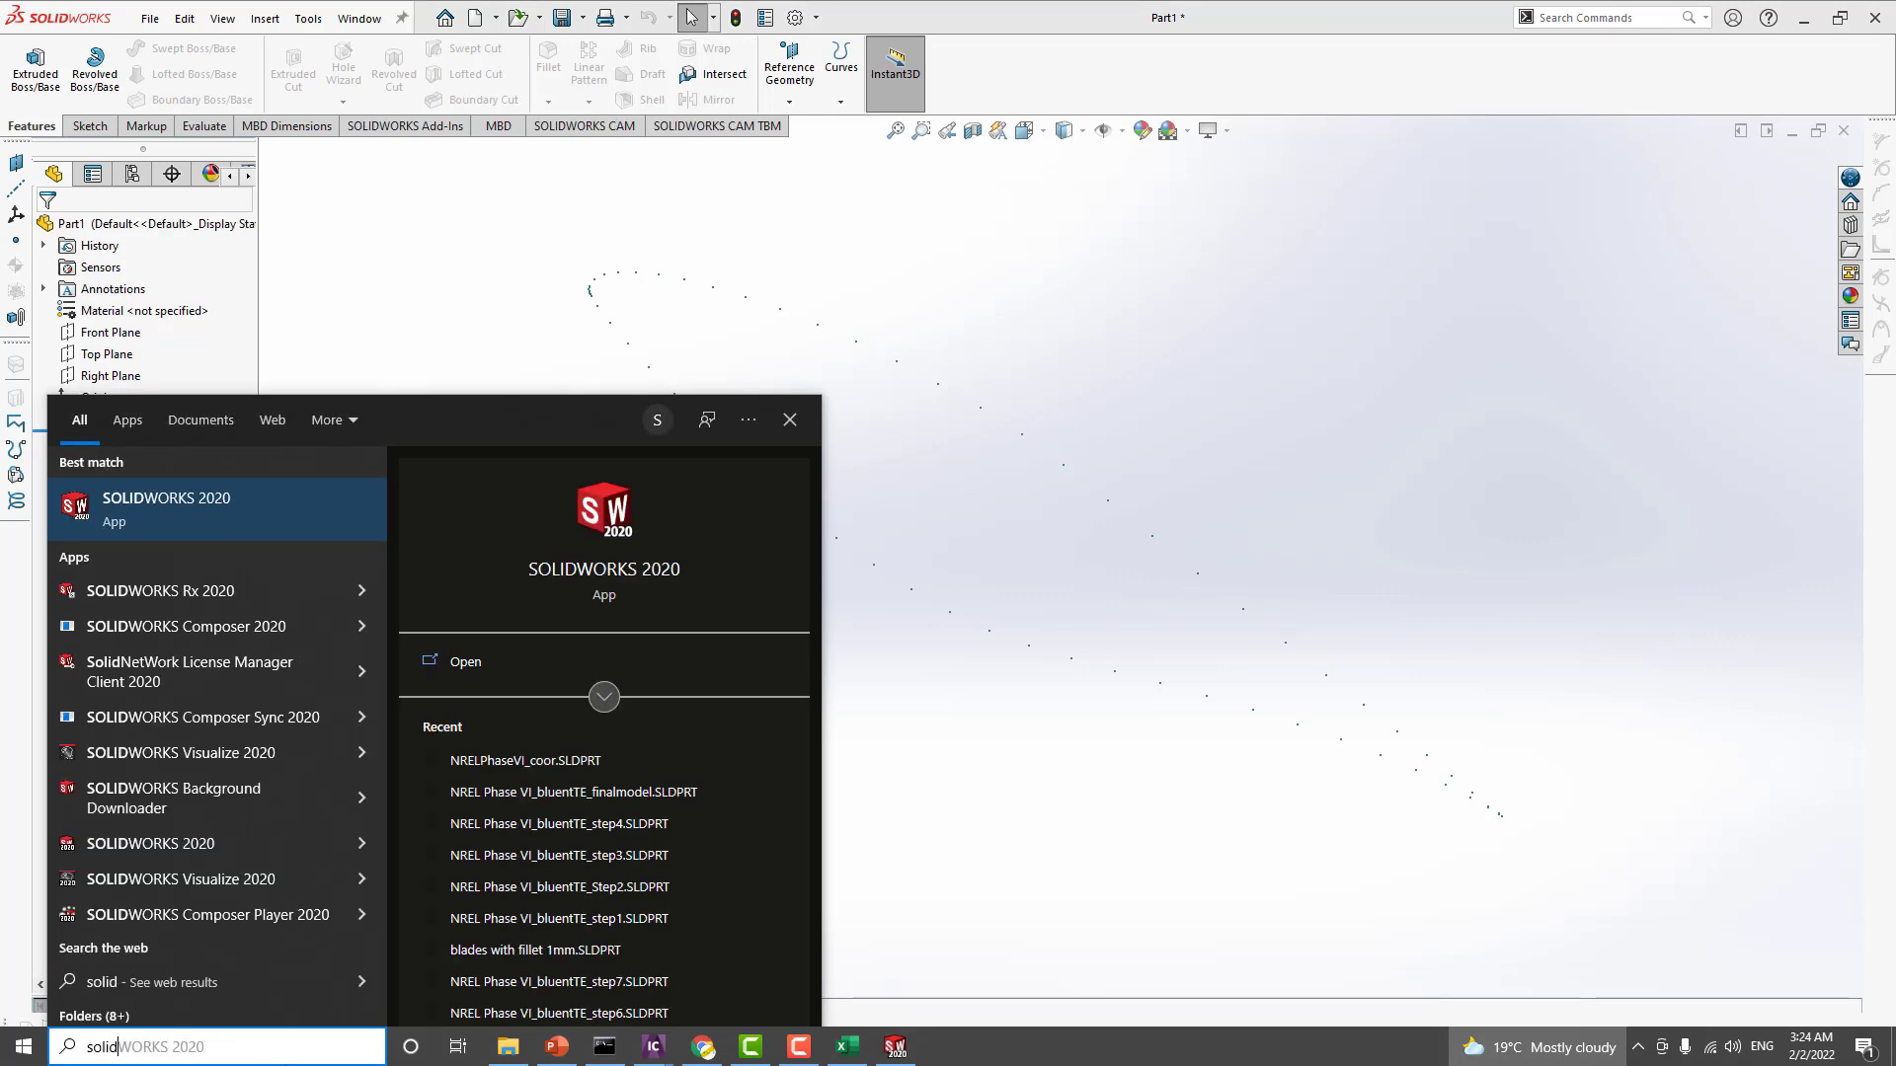
pyautogui.click(142, 507)
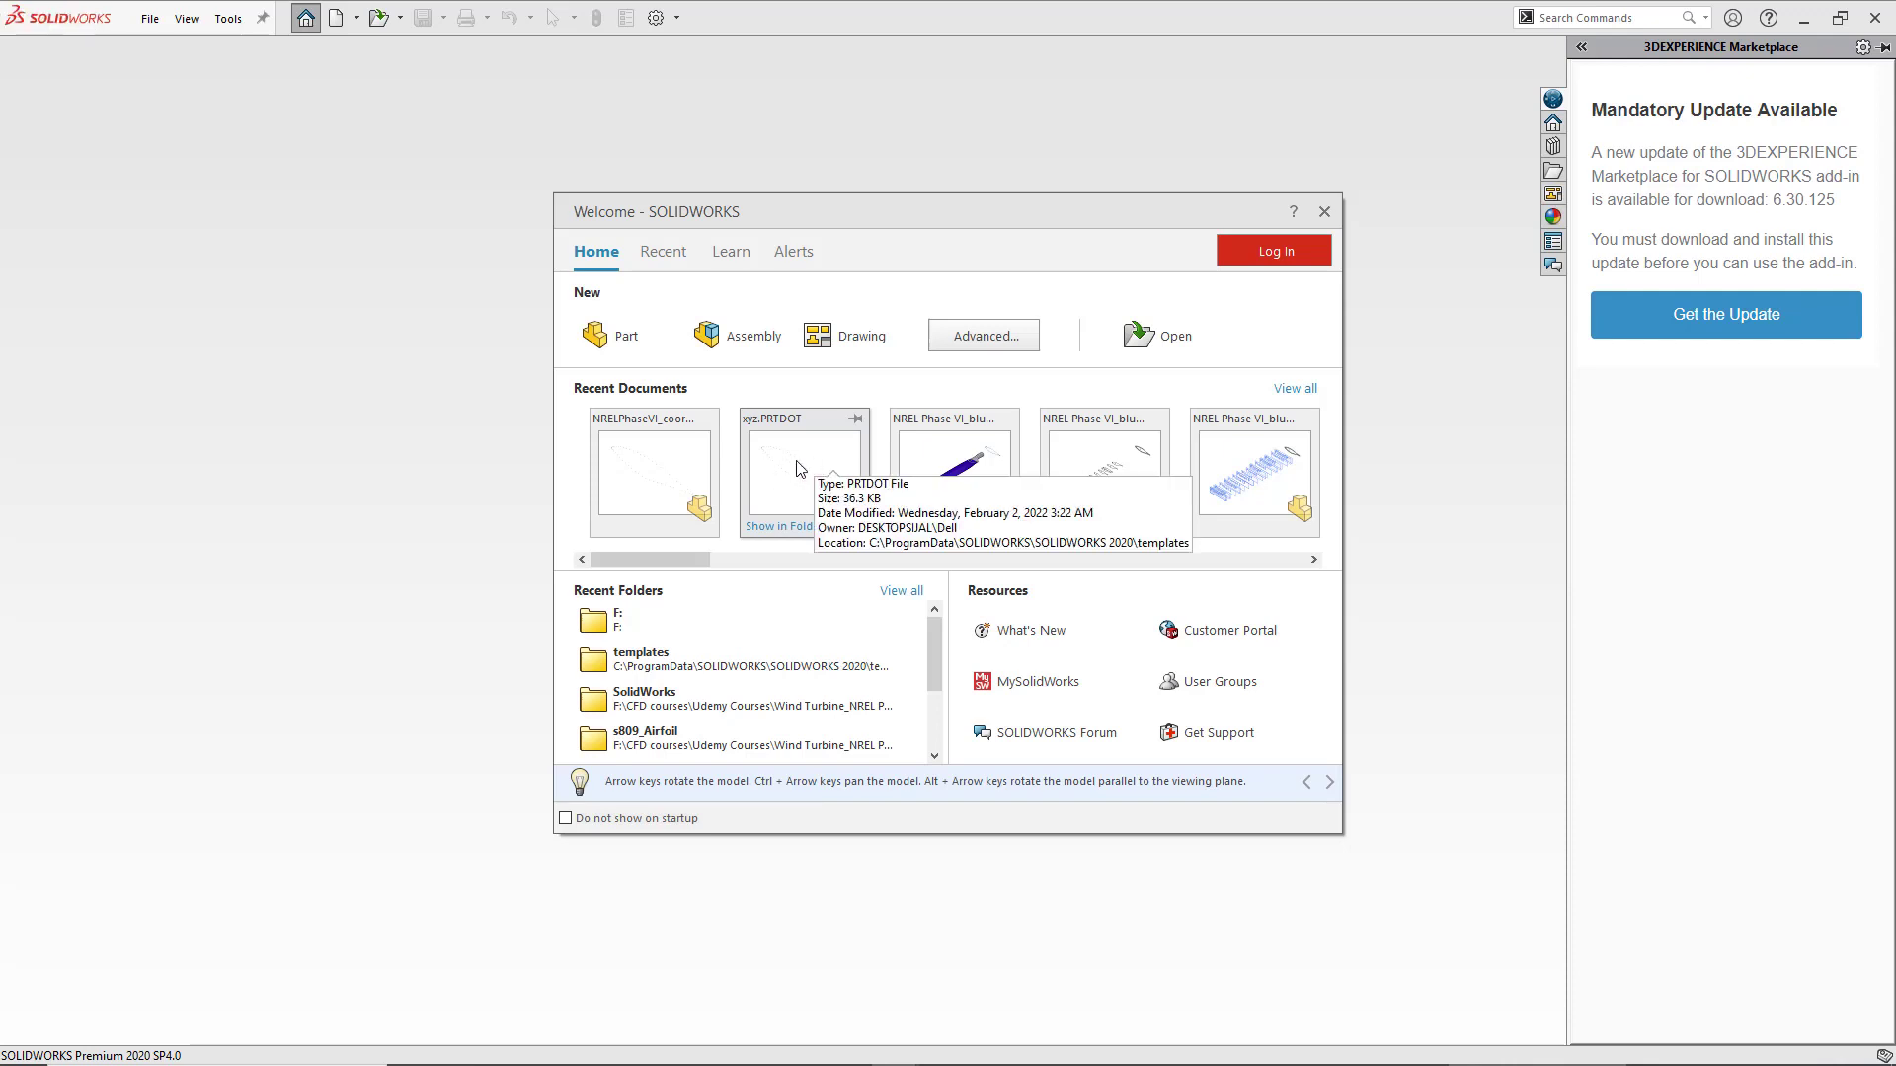
pyautogui.click(808, 471)
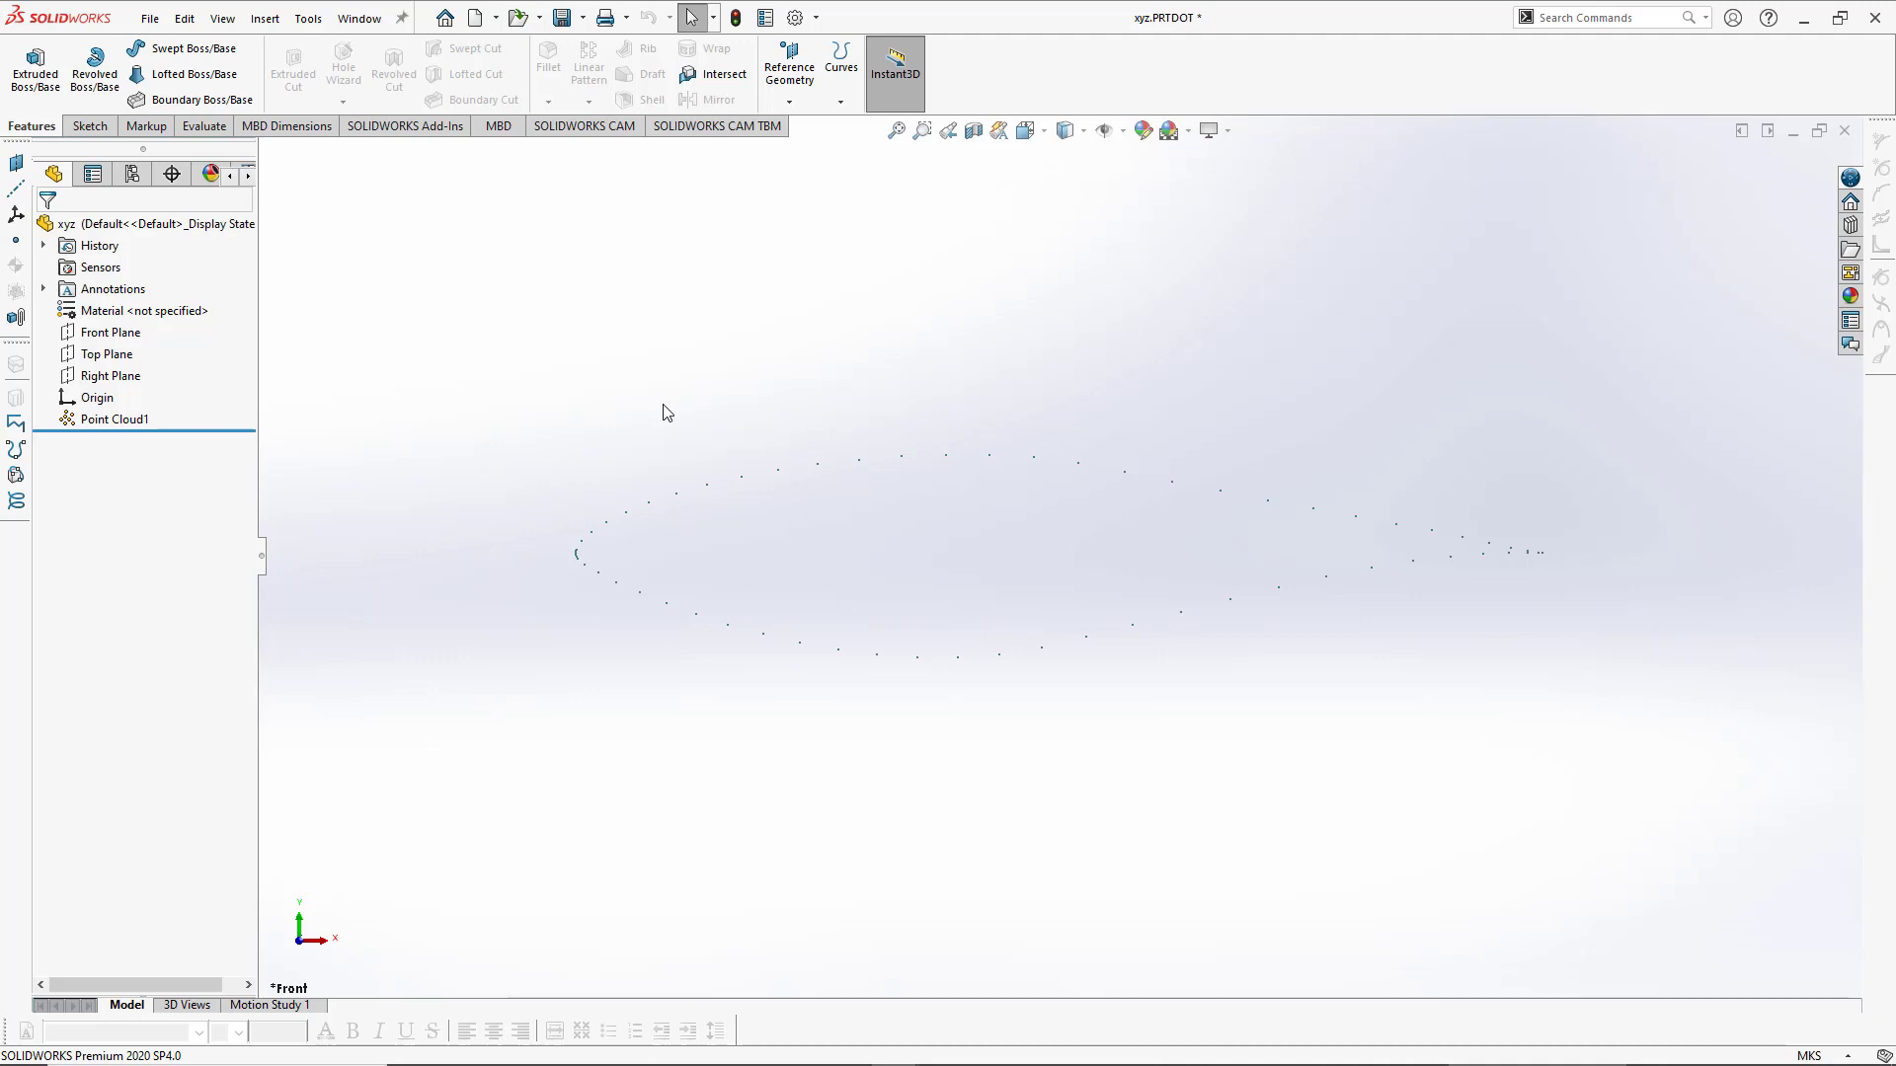
pyautogui.click(1799, 1054)
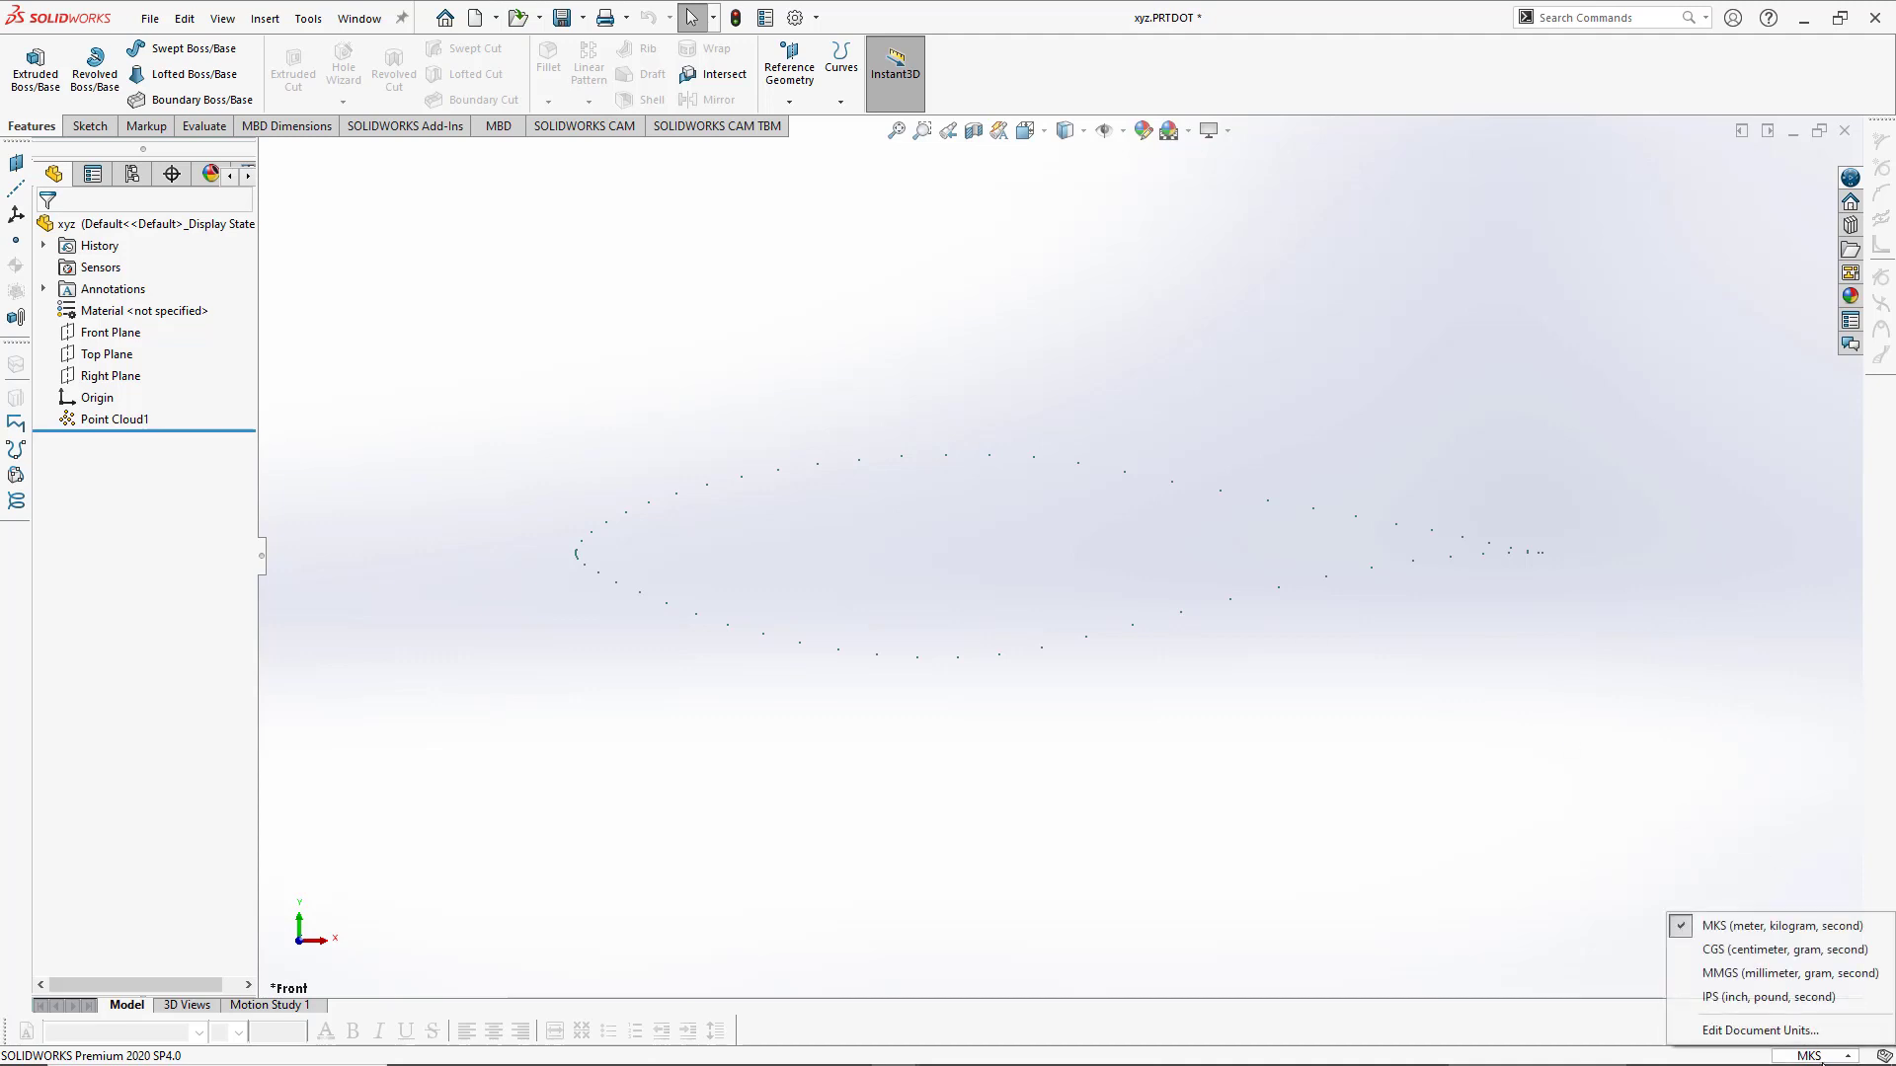
pyautogui.click(1753, 927)
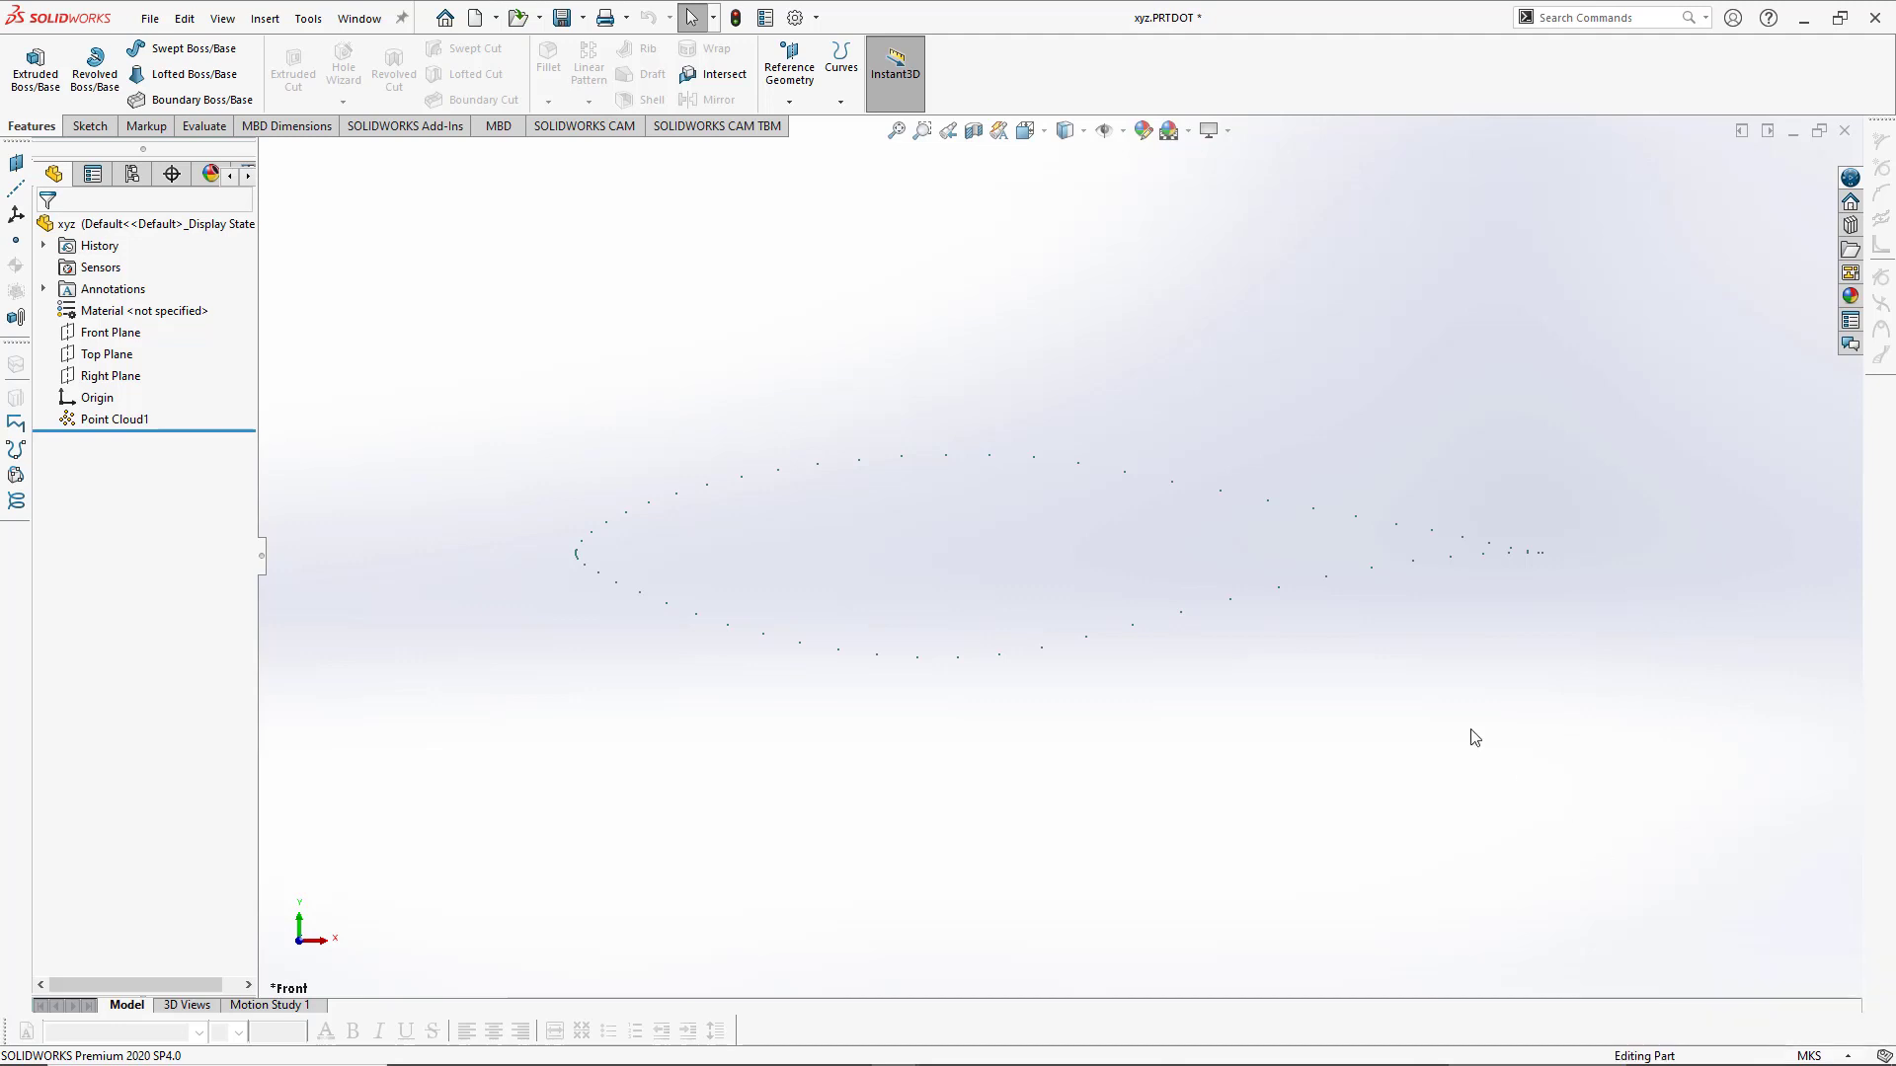
pyautogui.click(816, 18)
pyautogui.click(830, 46)
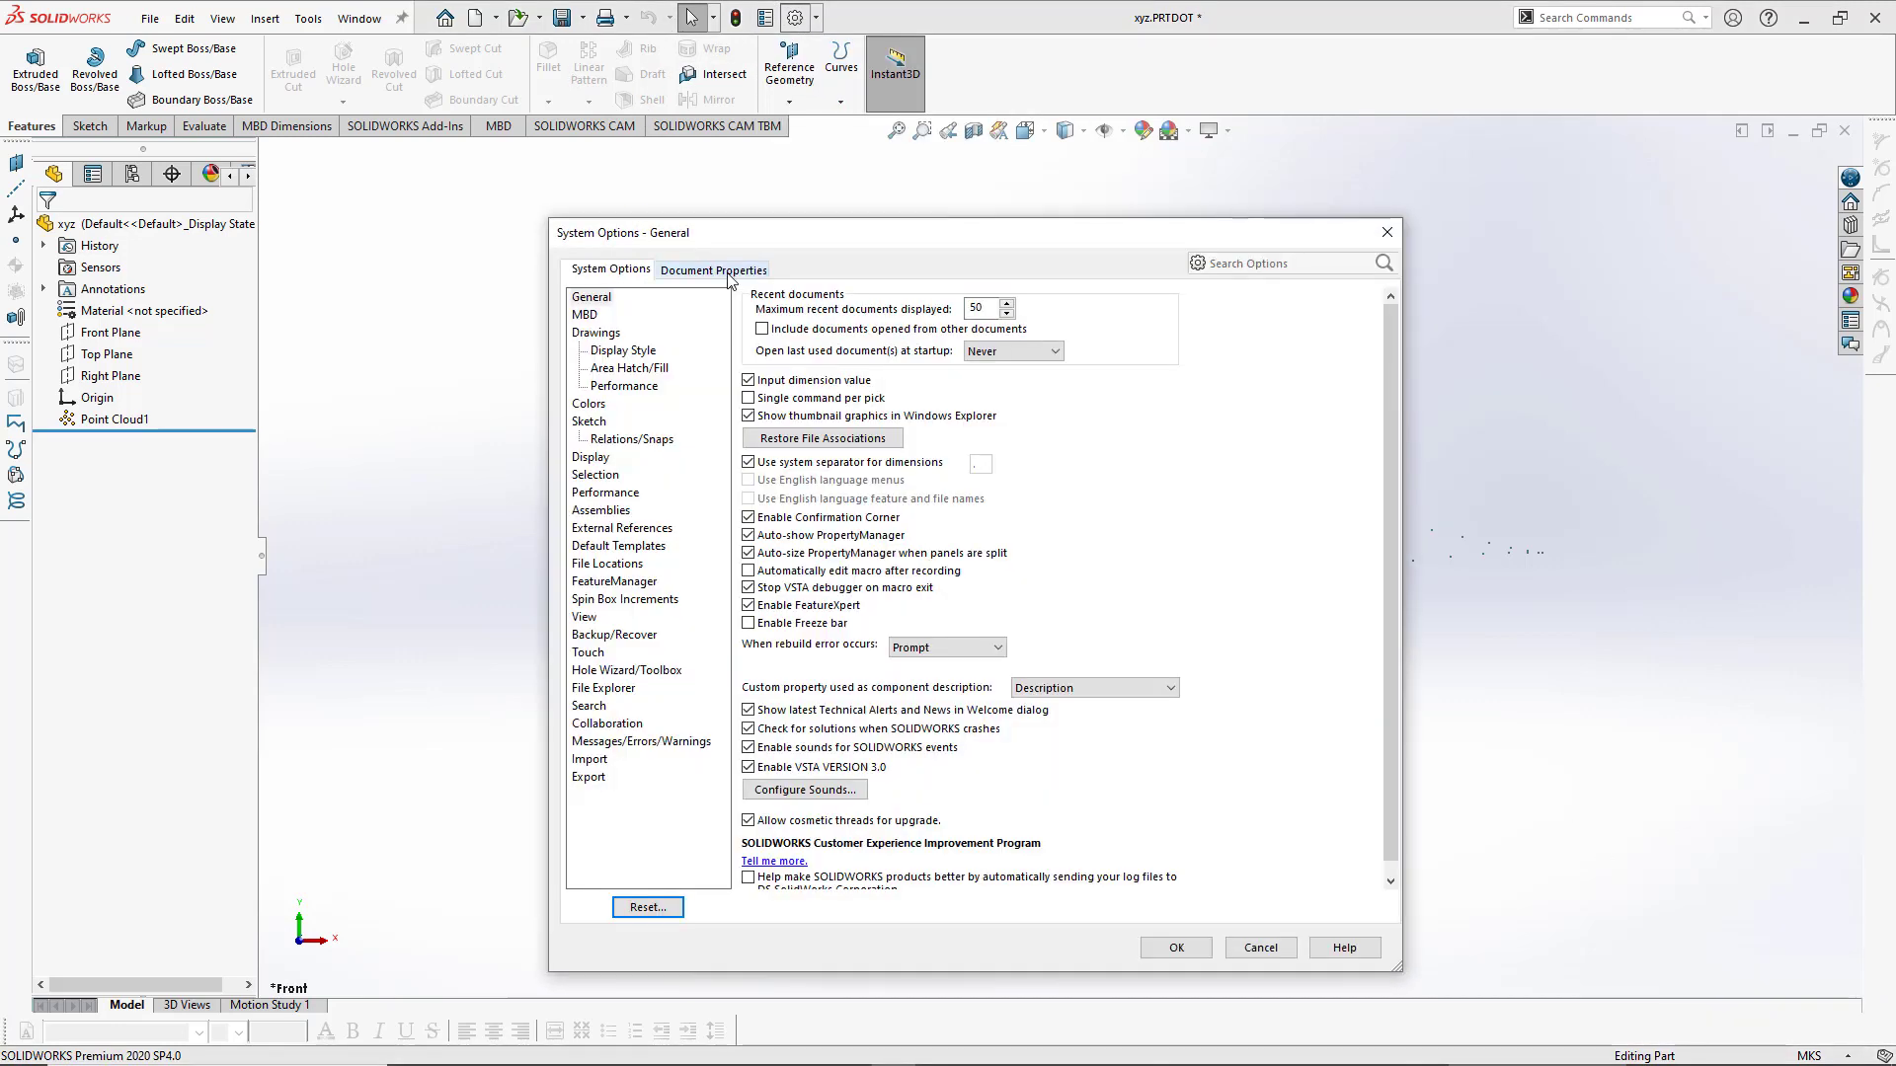
pyautogui.click(716, 270)
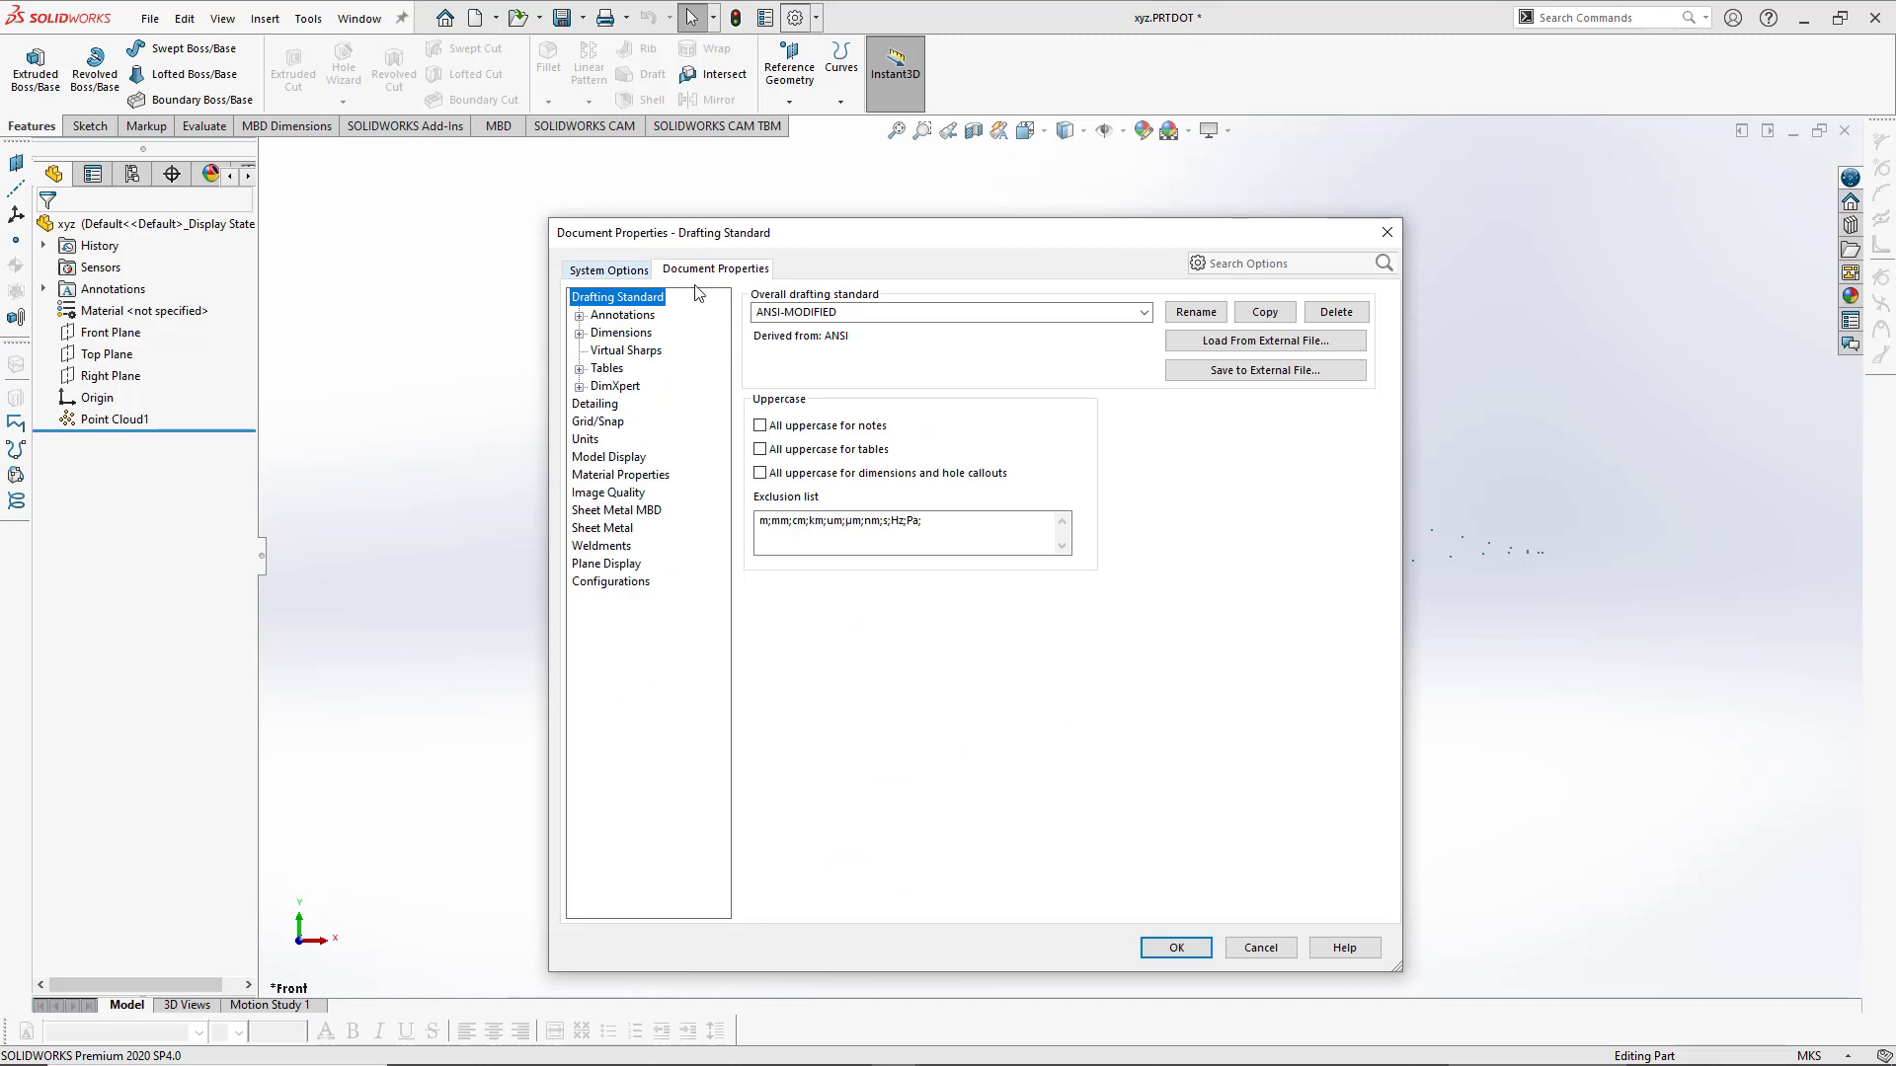
pyautogui.click(582, 440)
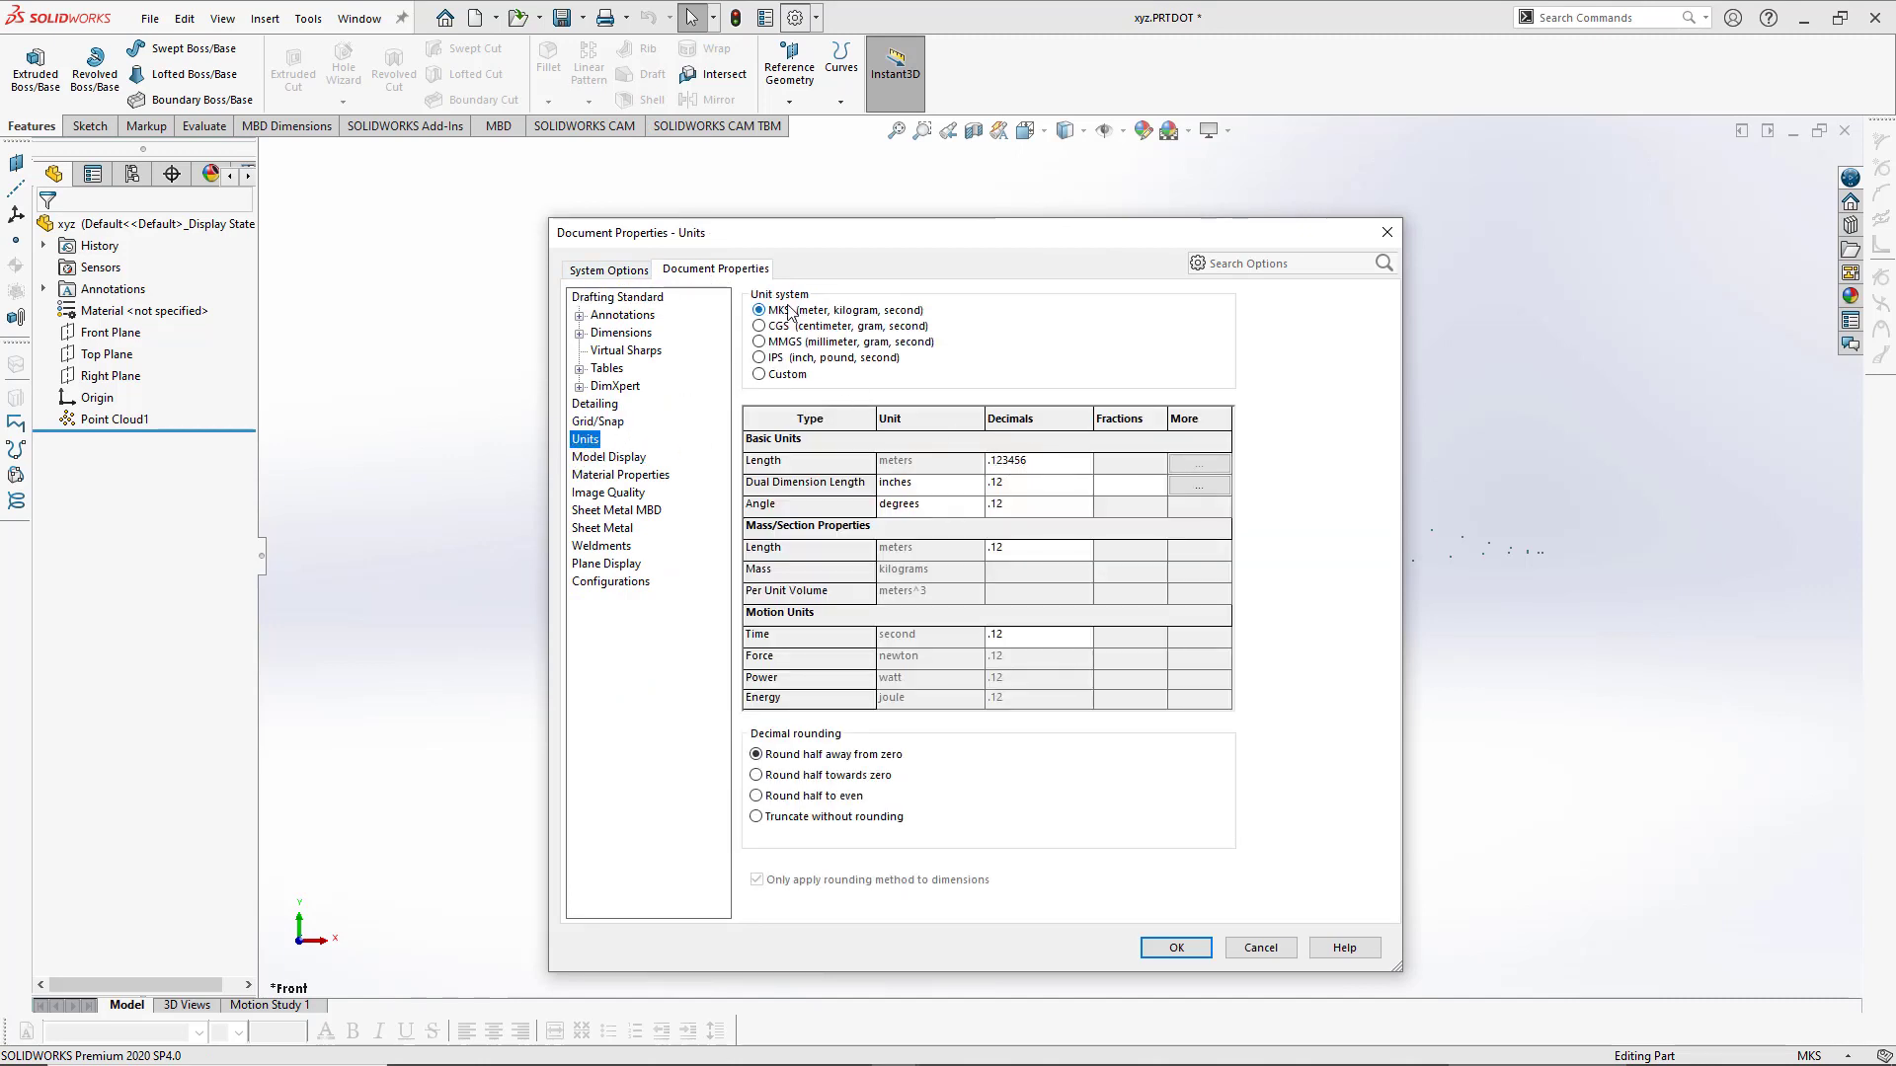
pyautogui.click(1177, 947)
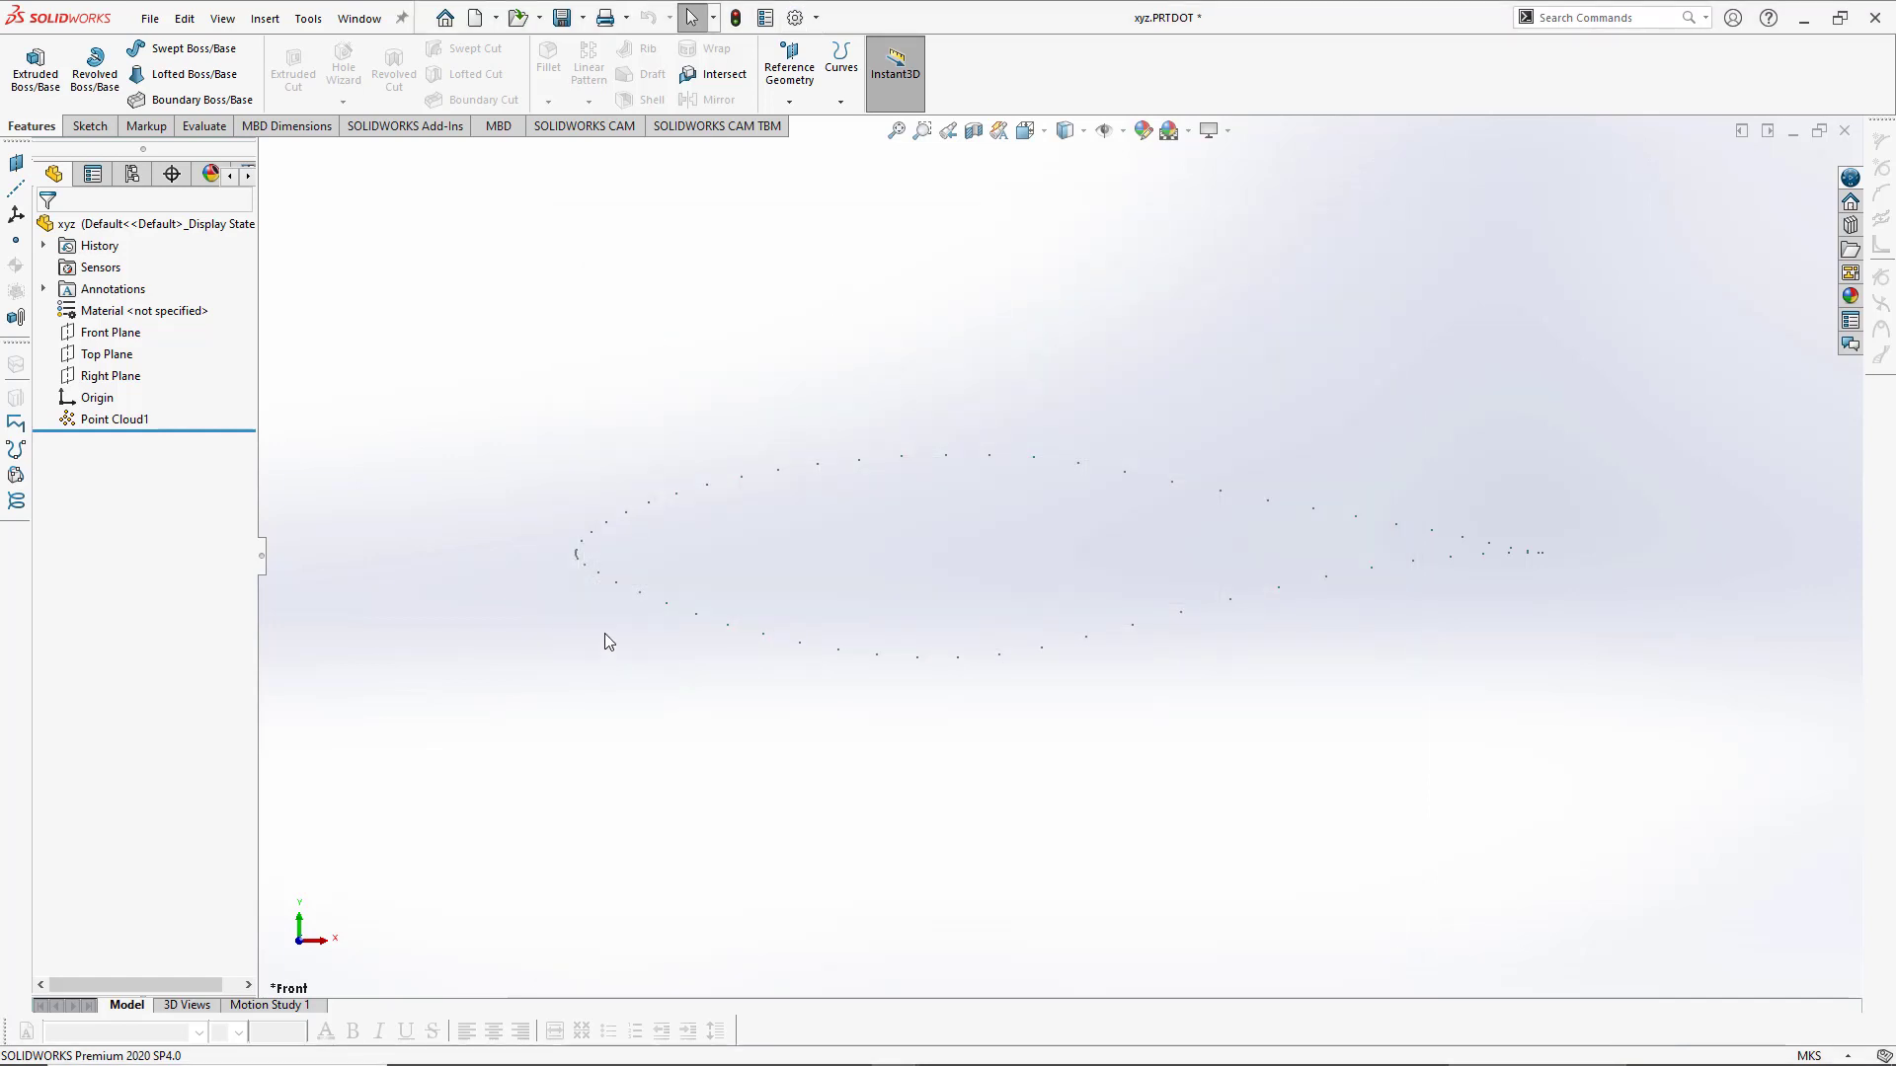